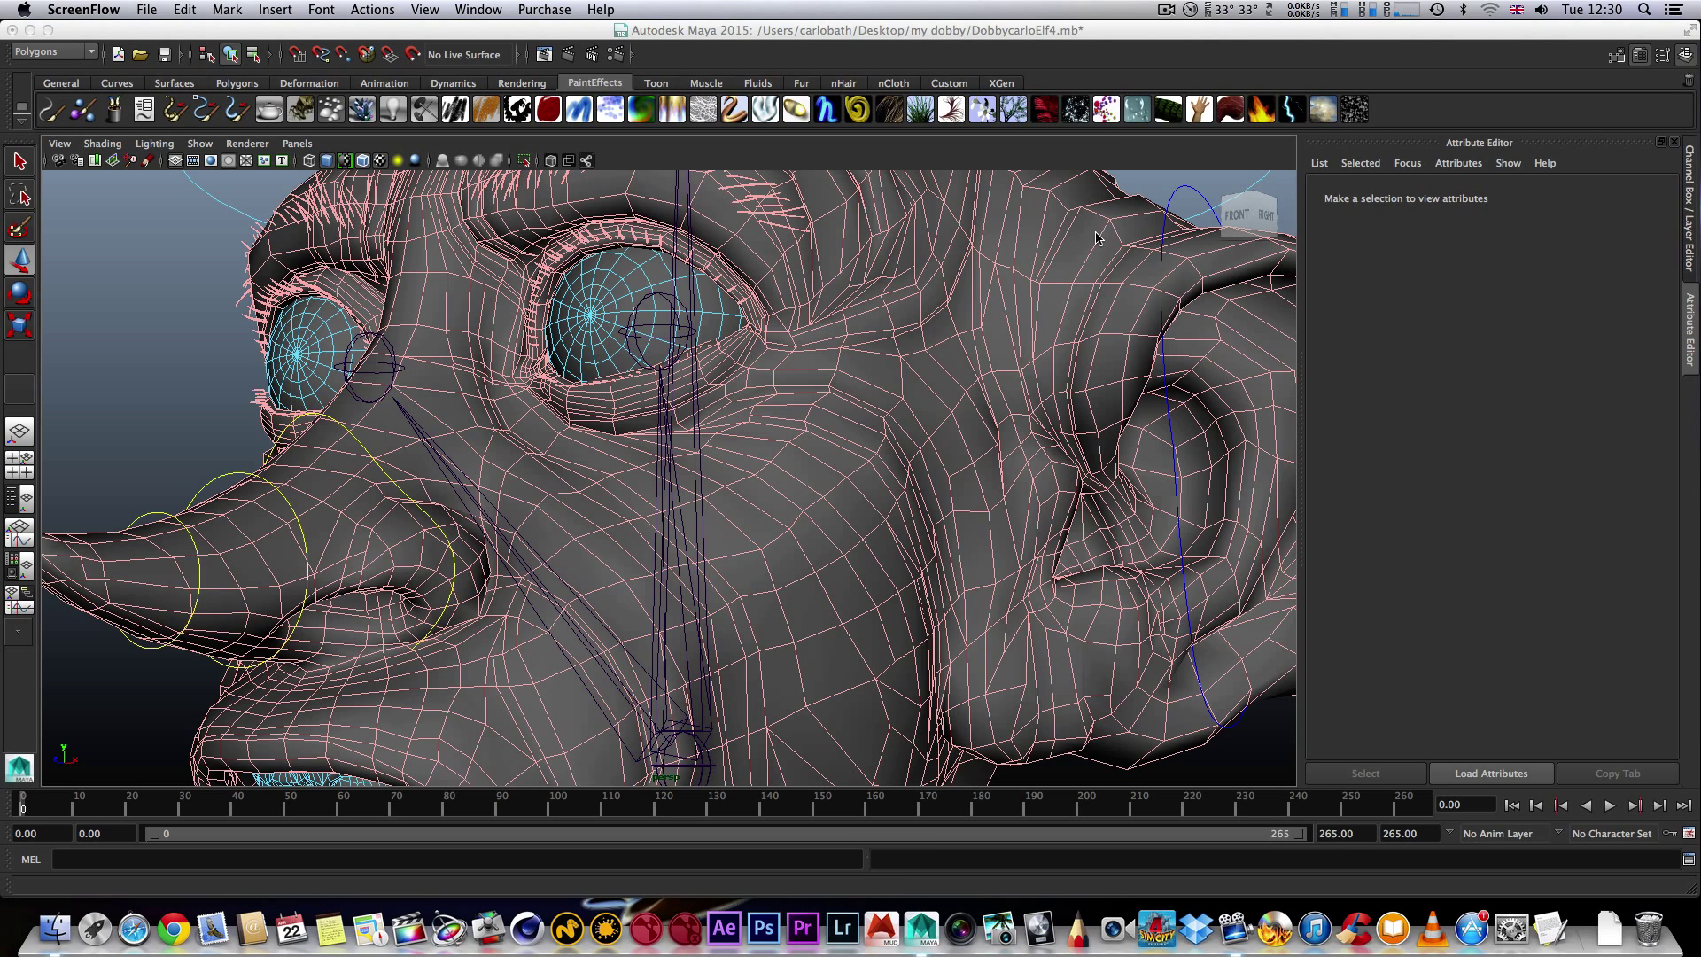
- Examine the elf character's head mesh, facial controls and upper-body rig from front, side and raised angles
{"action": "left_click", "coordinate": [1237, 221]}
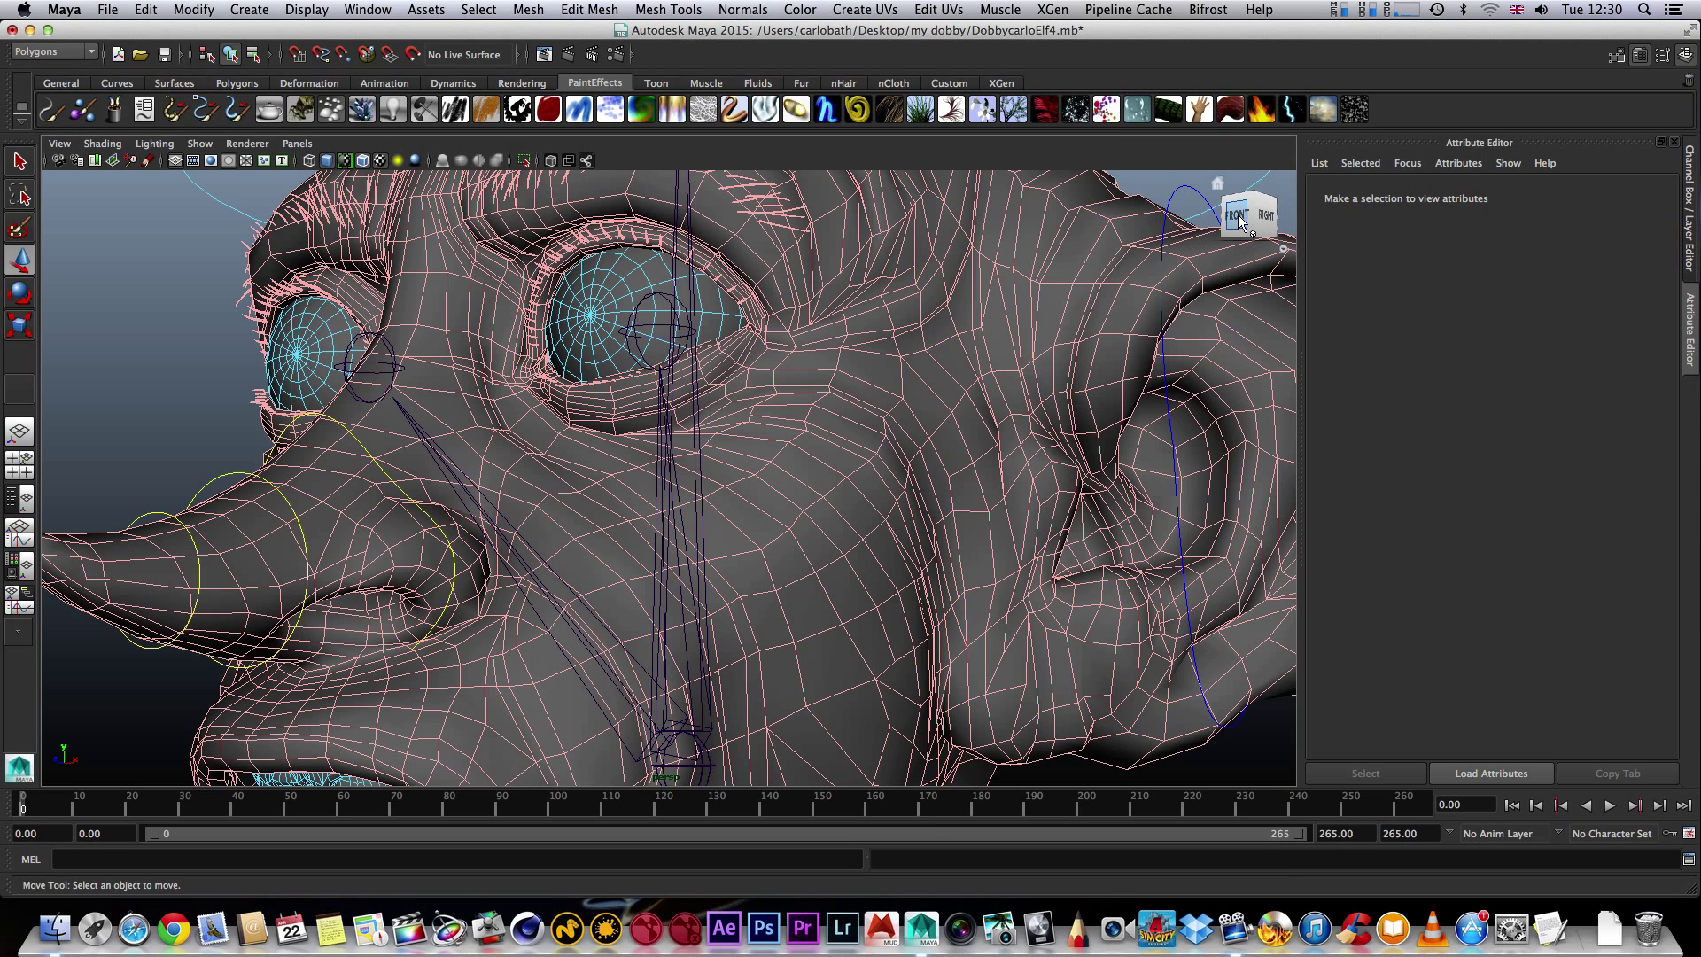
{"action": "left_click", "coordinate": [1237, 215]}
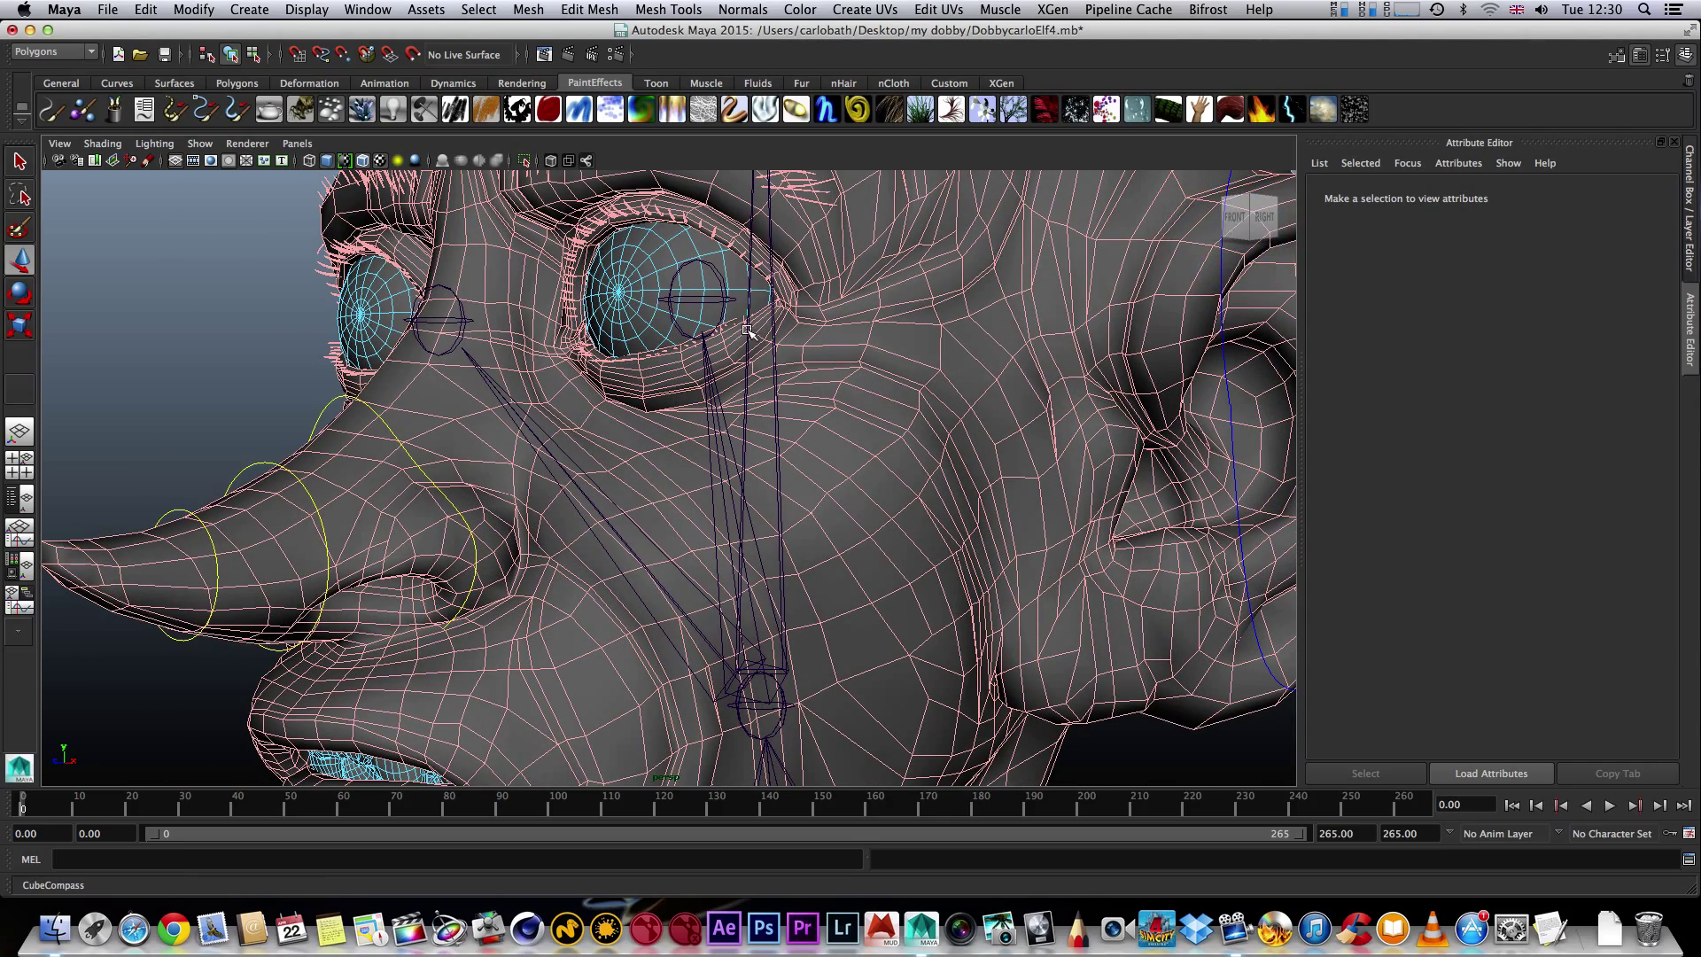
{"action": "scroll", "coordinate": [749, 332], "scroll_direction": "down", "scroll_amount": 5}
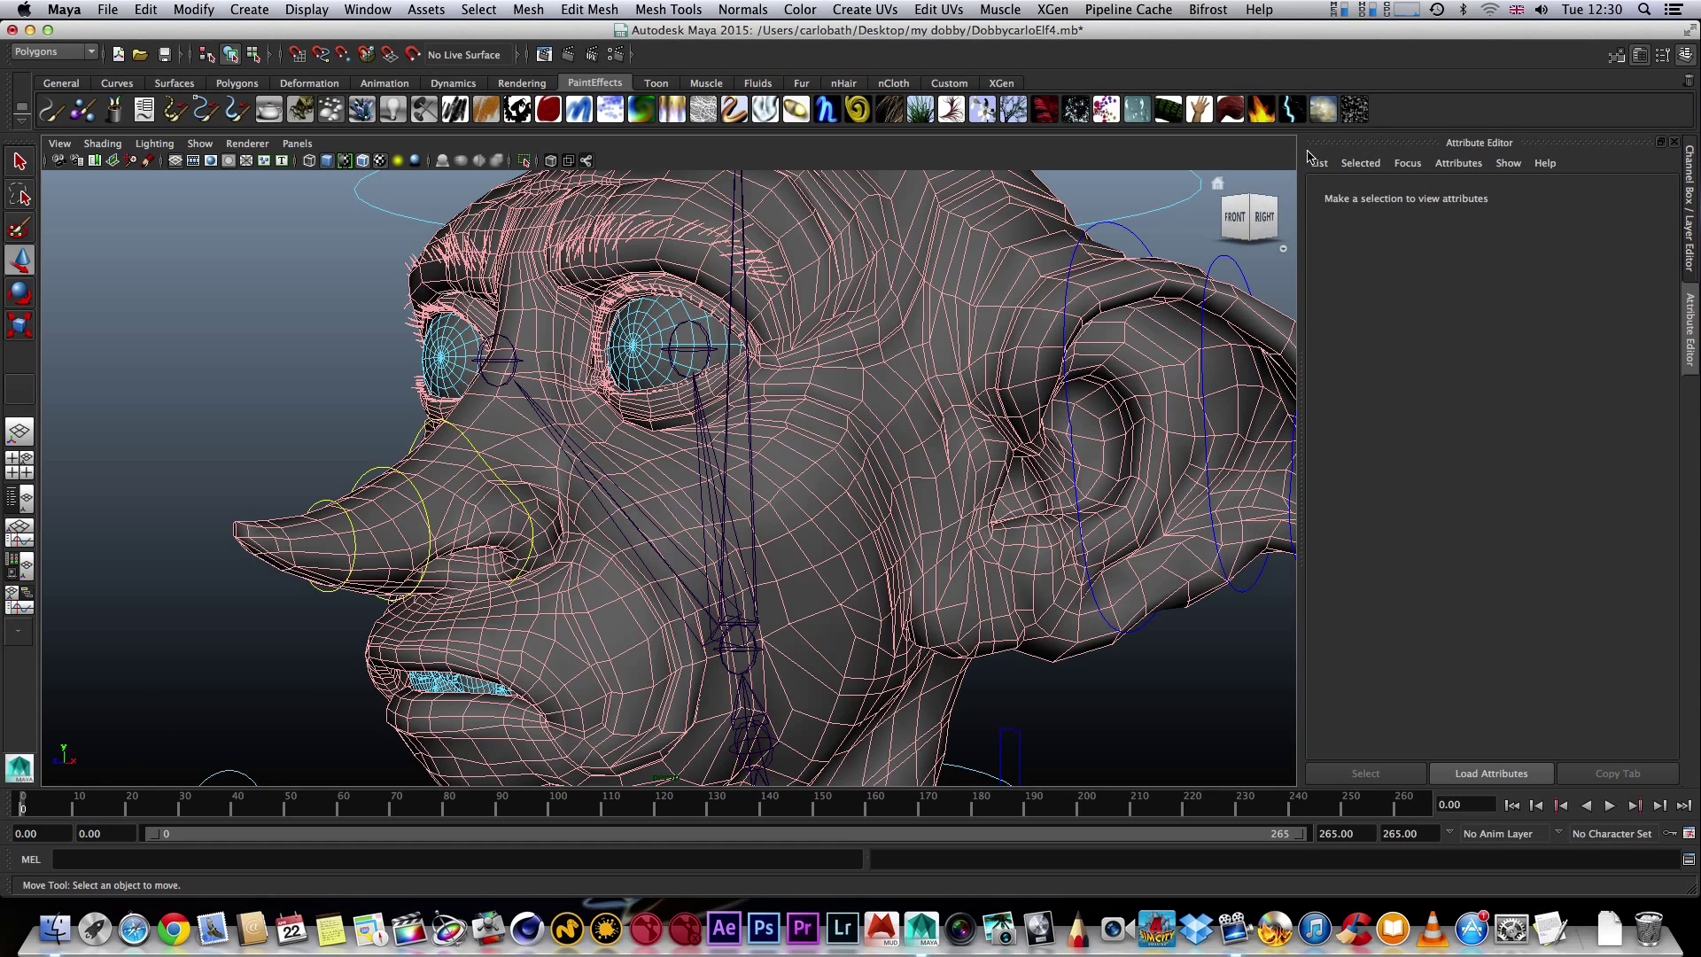
{"action": "left_click_drag", "start_coordinate": [1236, 222], "coordinate": [1261, 214]}
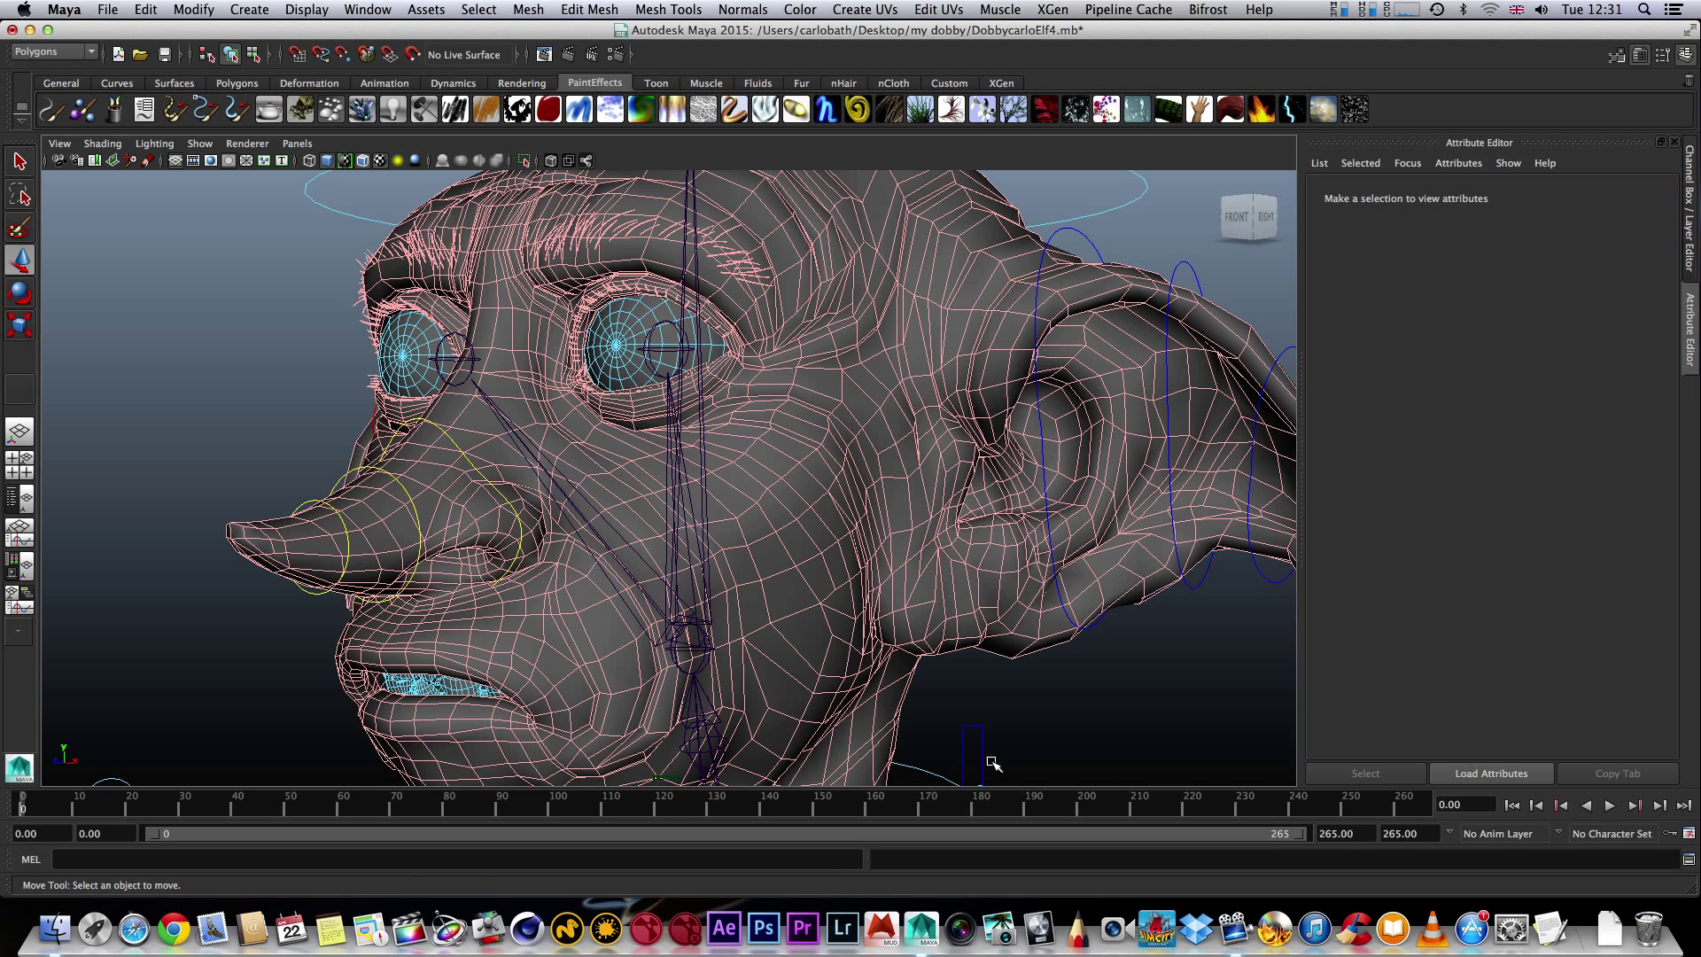
{"action": "left_click", "coordinate": [1238, 225]}
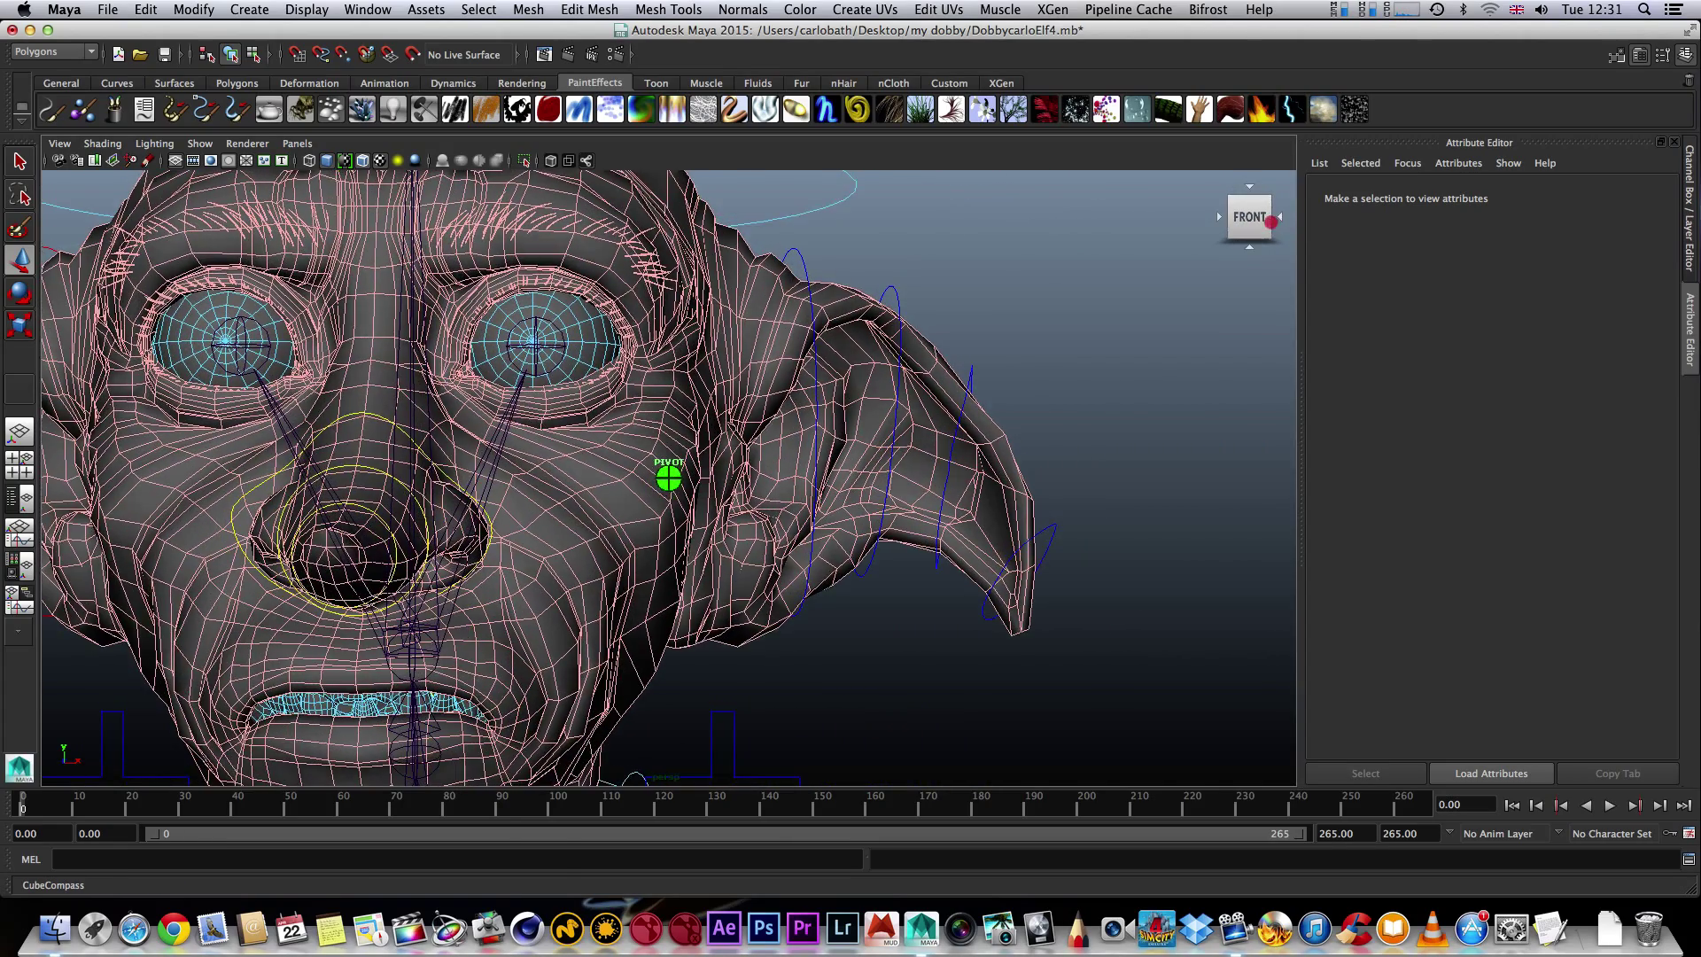
{"action": "left_click", "coordinate": [1248, 221]}
{"action": "mouse_move", "coordinate": [1247, 220]}
{"action": "left_mouse_down"}
{"action": "mouse_move", "coordinate": [1147, 232]}
{"action": "mouse_move", "coordinate": [1265, 205]}
{"action": "mouse_move", "coordinate": [1245, 228]}
{"action": "mouse_move", "coordinate": [1268, 228]}
{"action": "mouse_move", "coordinate": [1201, 214]}
{"action": "left_mouse_up"}
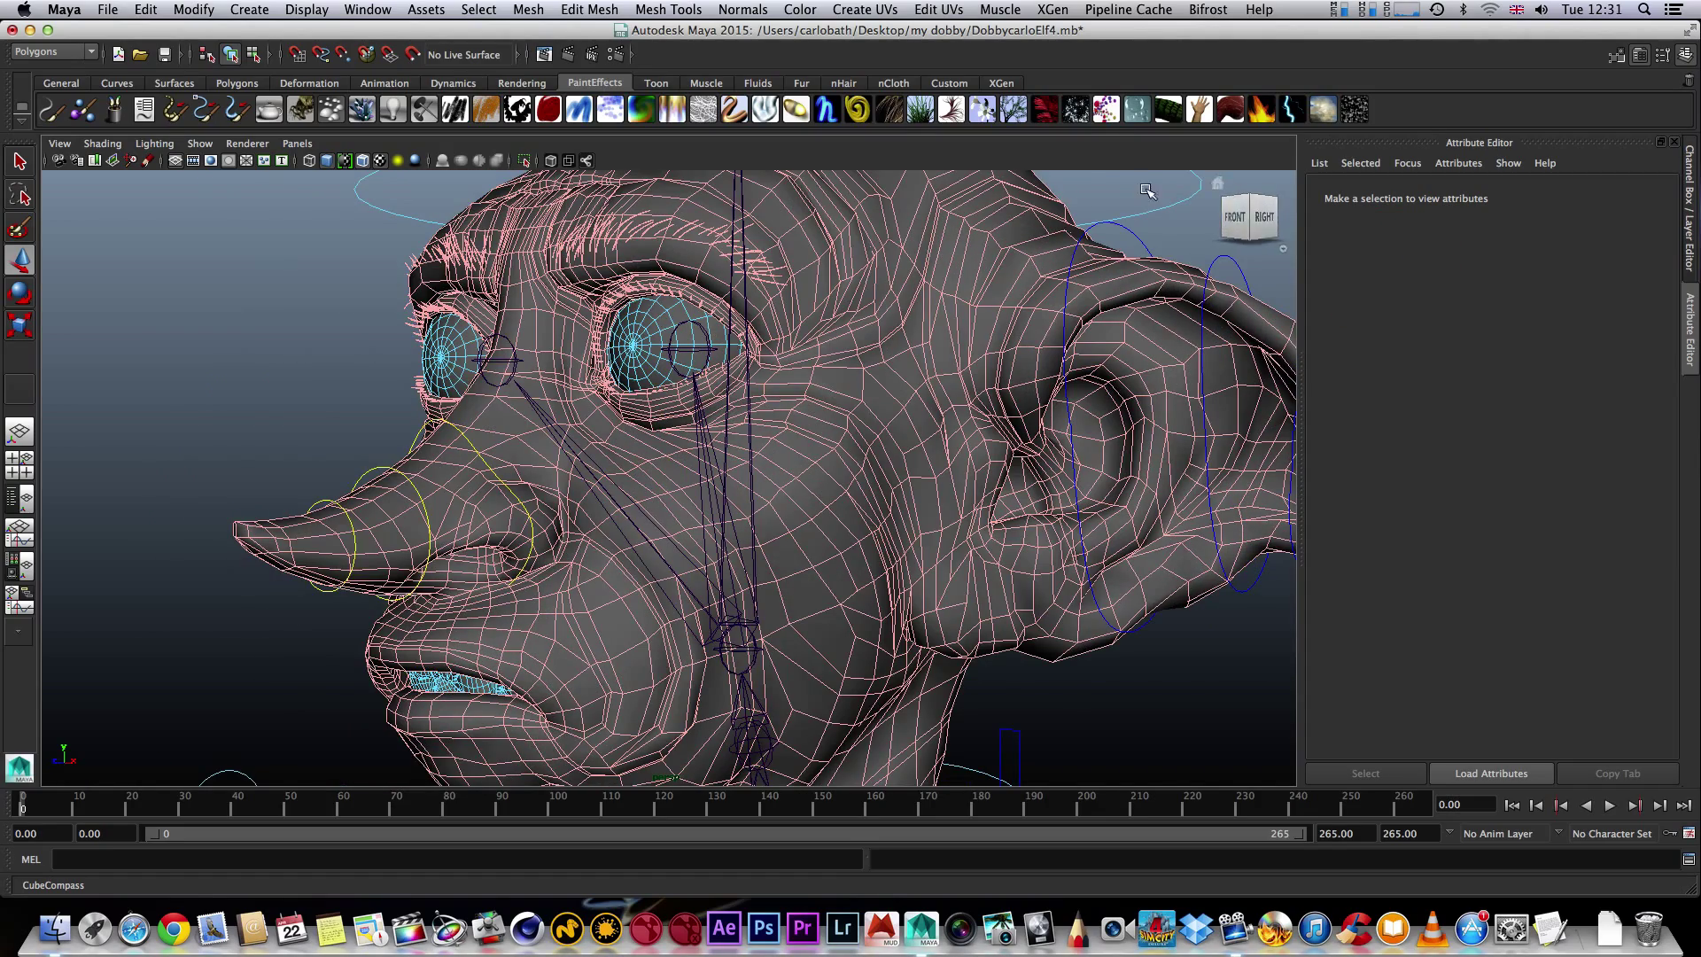
{"action": "scroll", "coordinate": [1123, 275], "scroll_direction": "down", "scroll_amount": 5}
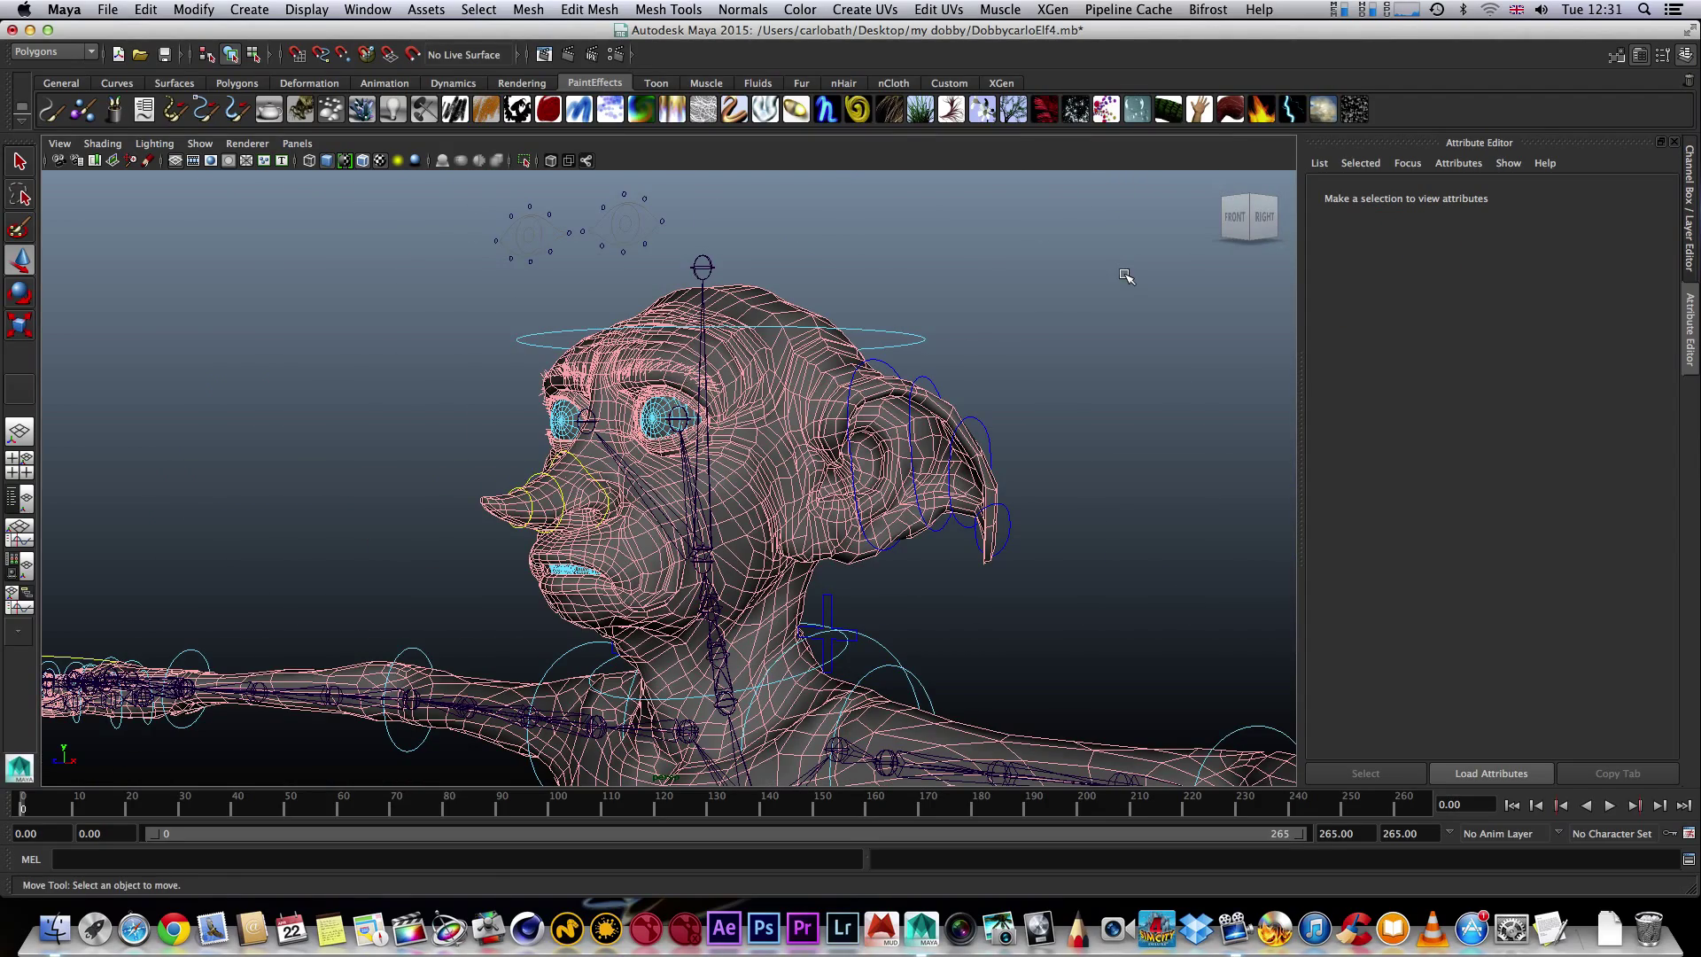
{"action": "left_click", "coordinate": [1235, 218]}
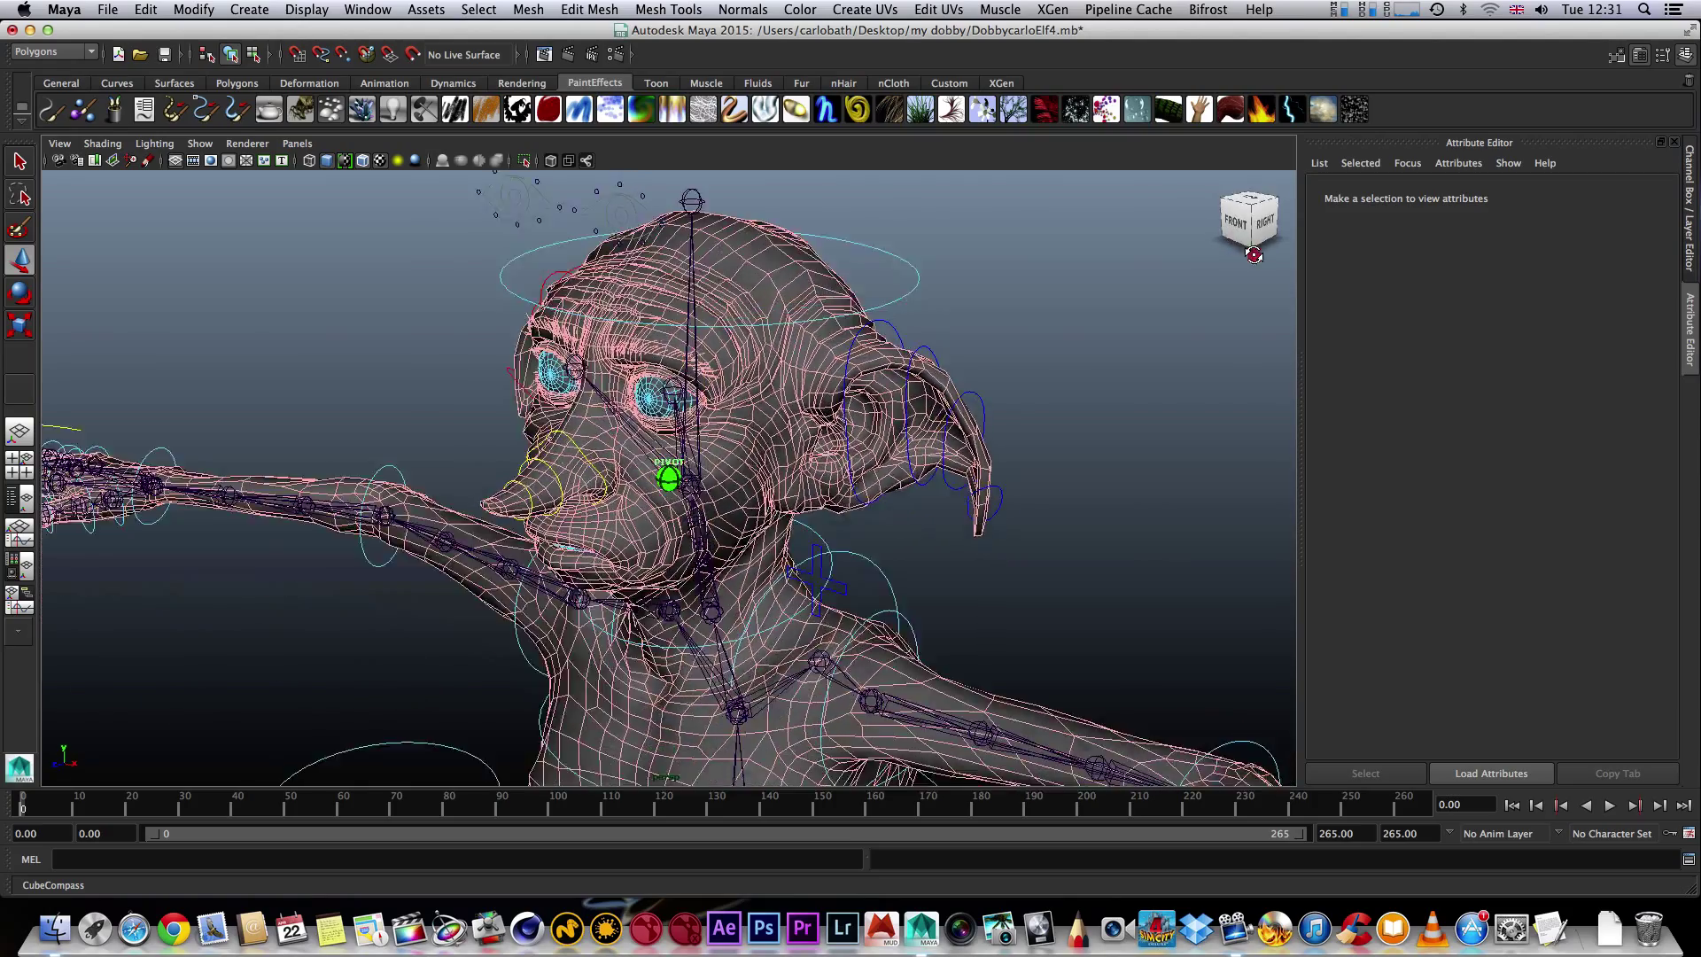
{"action": "mouse_move", "coordinate": [1245, 226]}
{"action": "left_mouse_down"}
{"action": "mouse_move", "coordinate": [1228, 257]}
{"action": "mouse_move", "coordinate": [1220, 220]}
{"action": "mouse_move", "coordinate": [1242, 258]}
{"action": "mouse_move", "coordinate": [1231, 239]}
{"action": "left_mouse_up"}
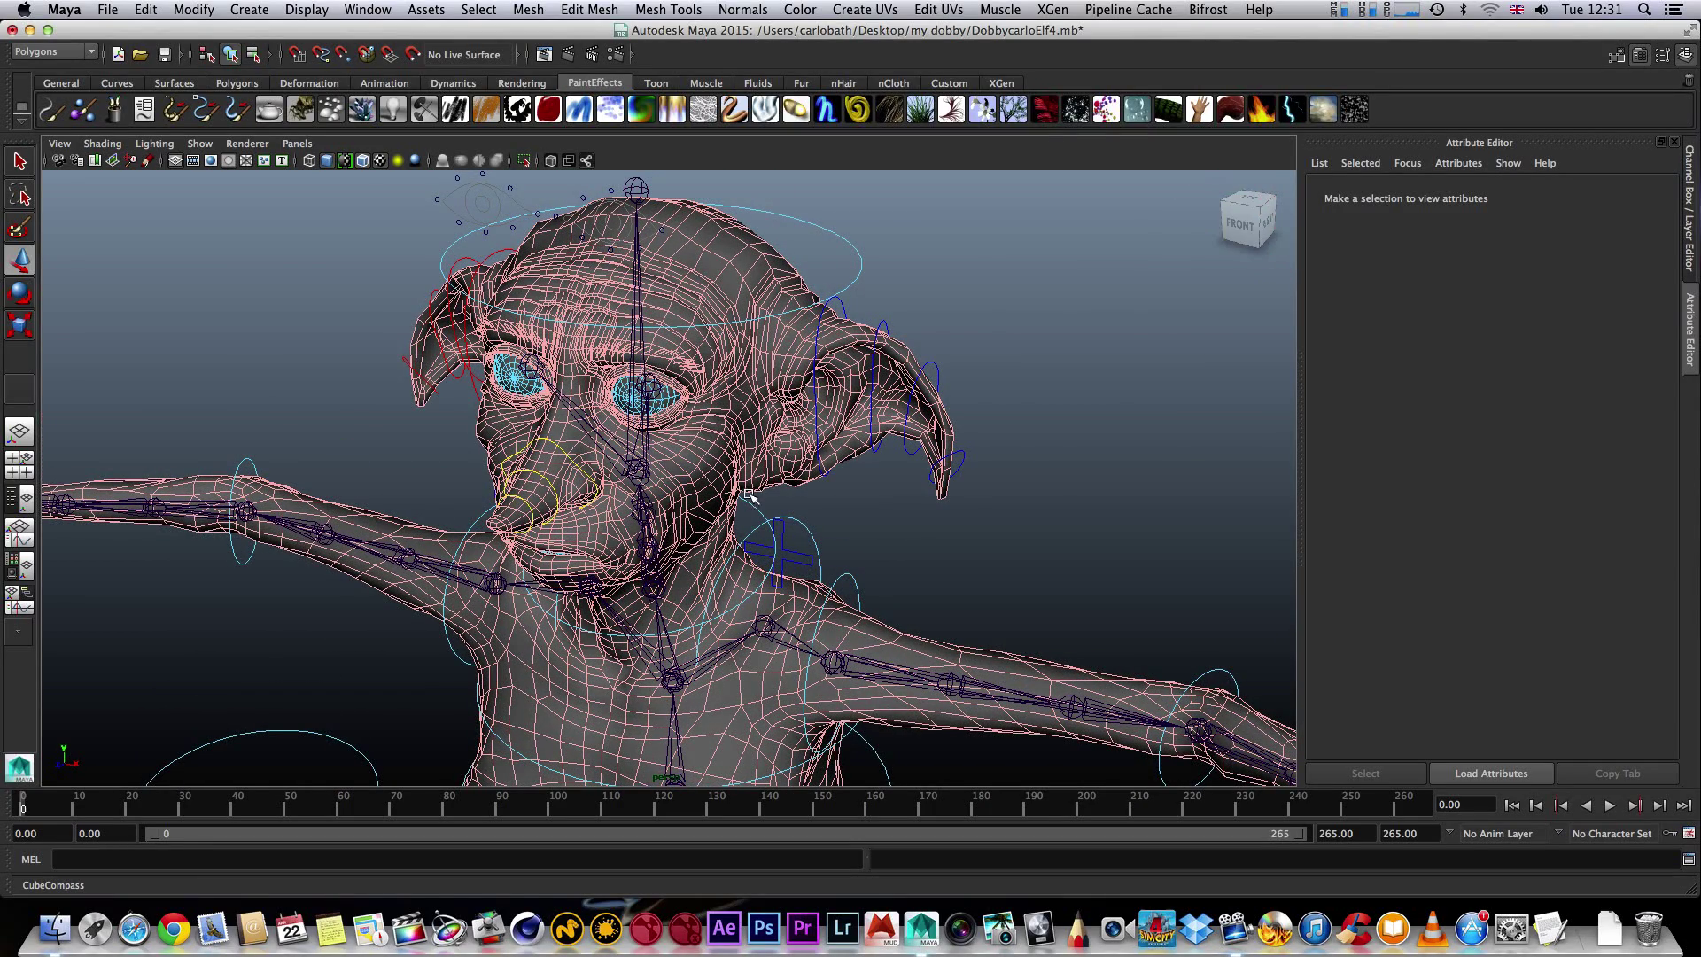
{"action": "left_click", "coordinate": [1241, 235]}
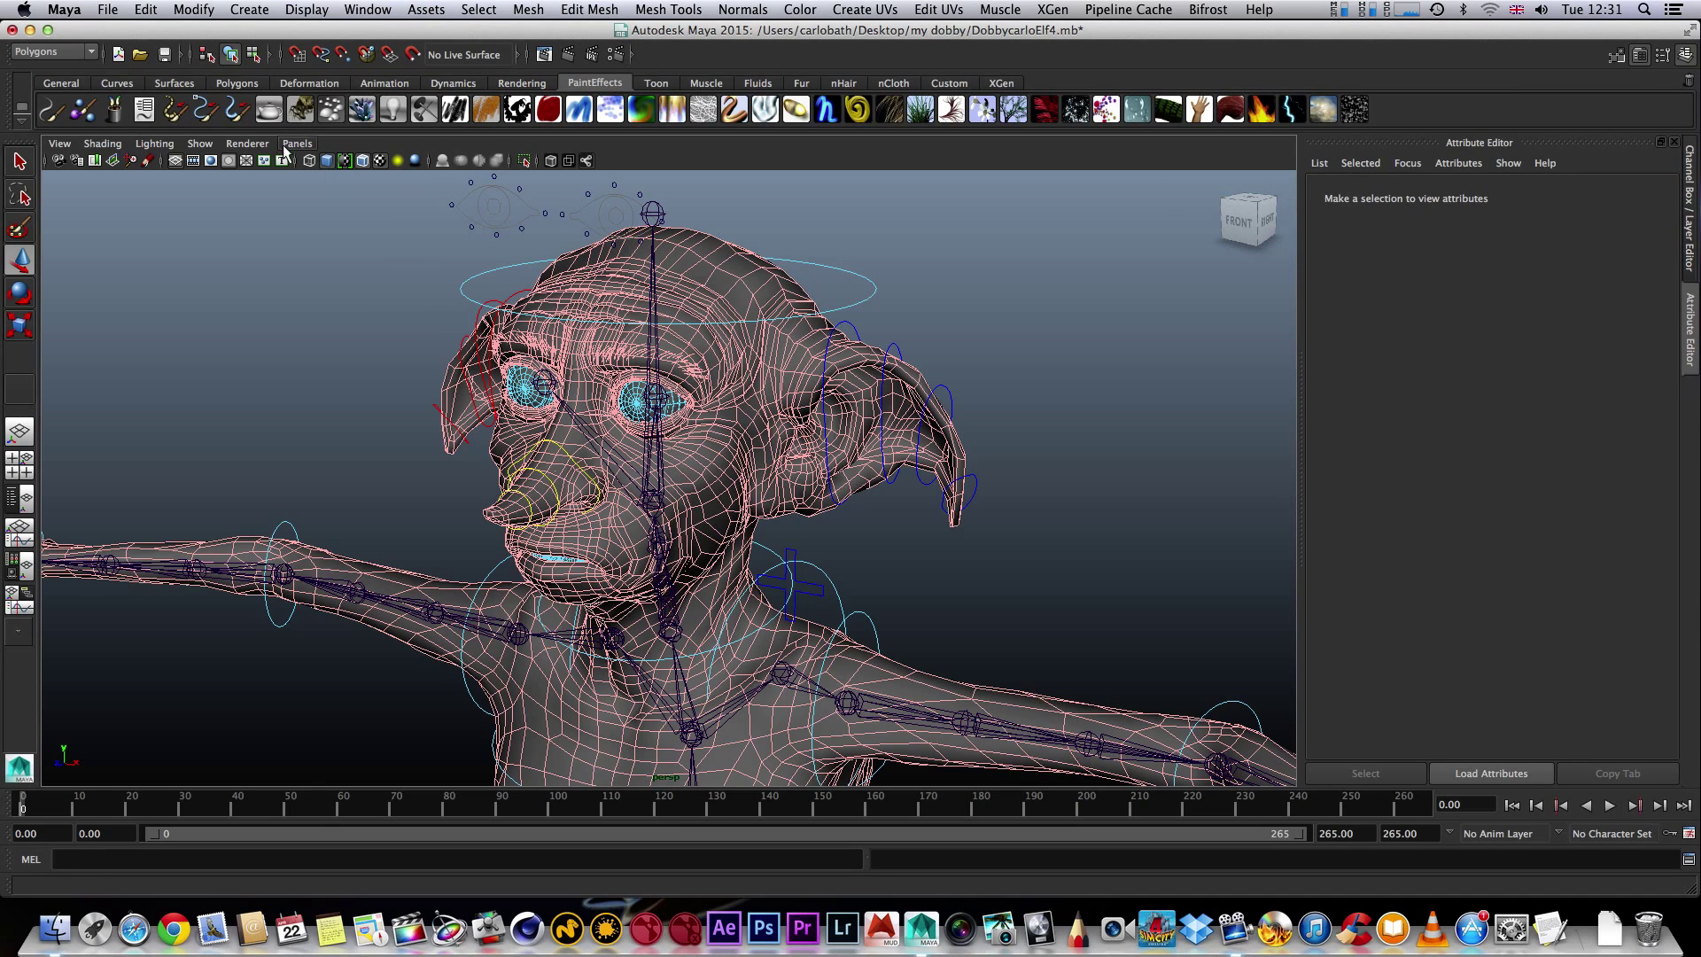
- Hide polygons in the viewport and examine the character's joints and control curves on their own
{"action": "left_click", "coordinate": [193, 145]}
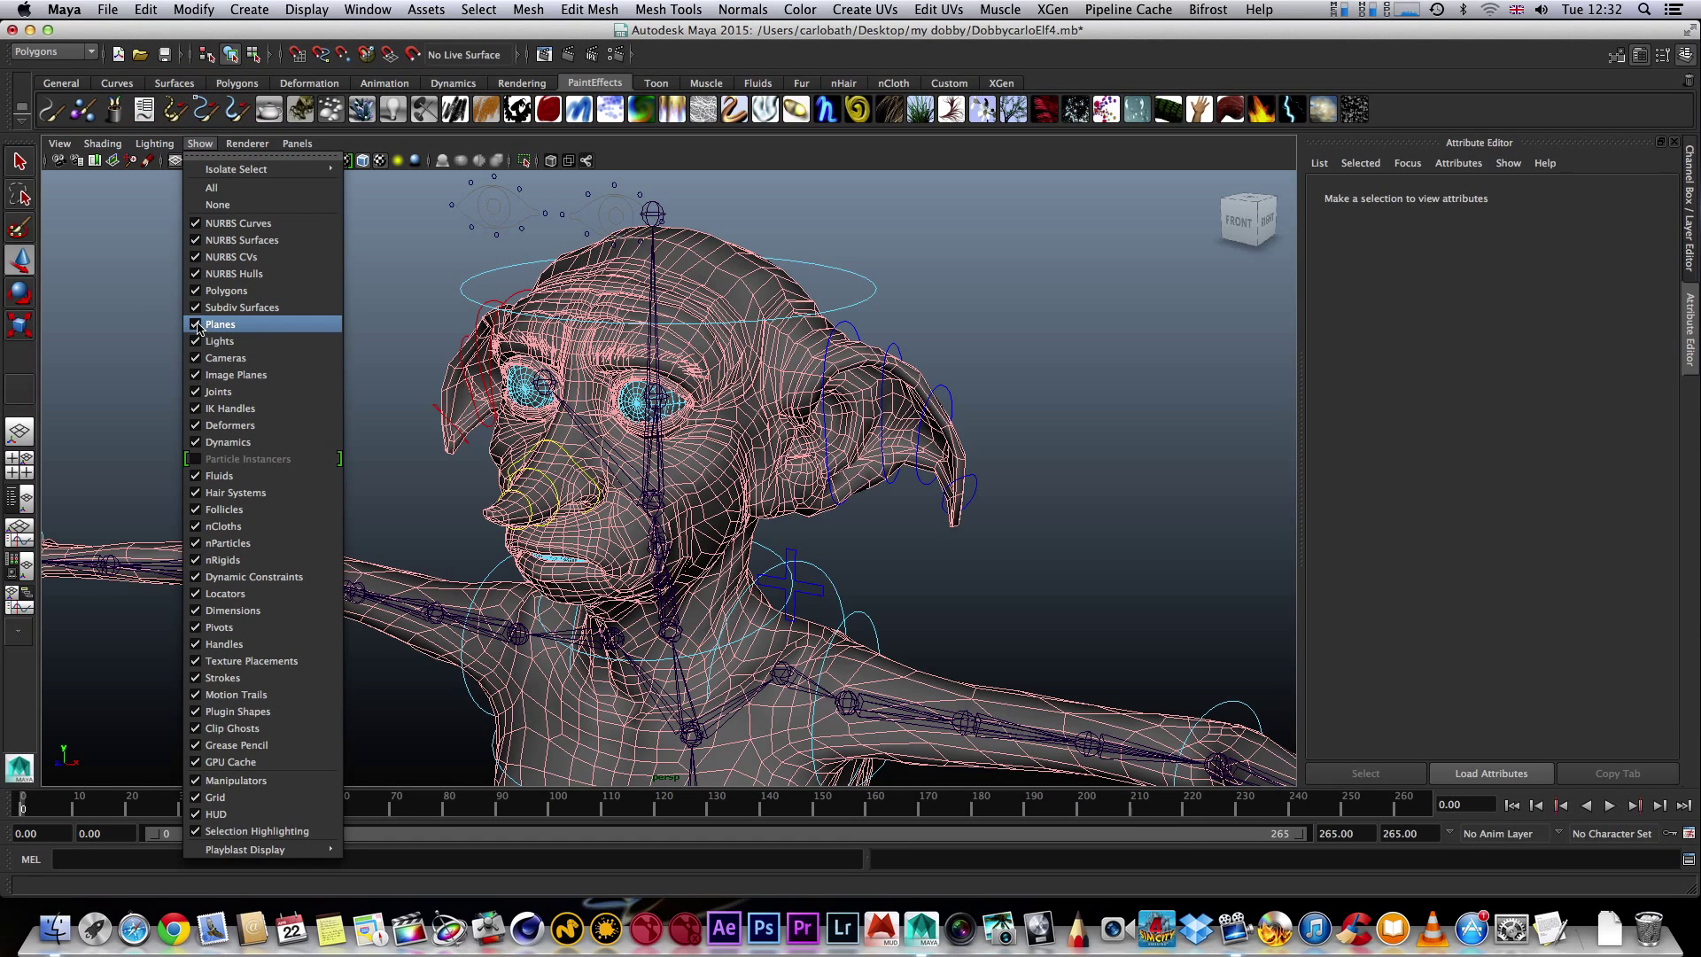
{"action": "left_click", "coordinate": [197, 291]}
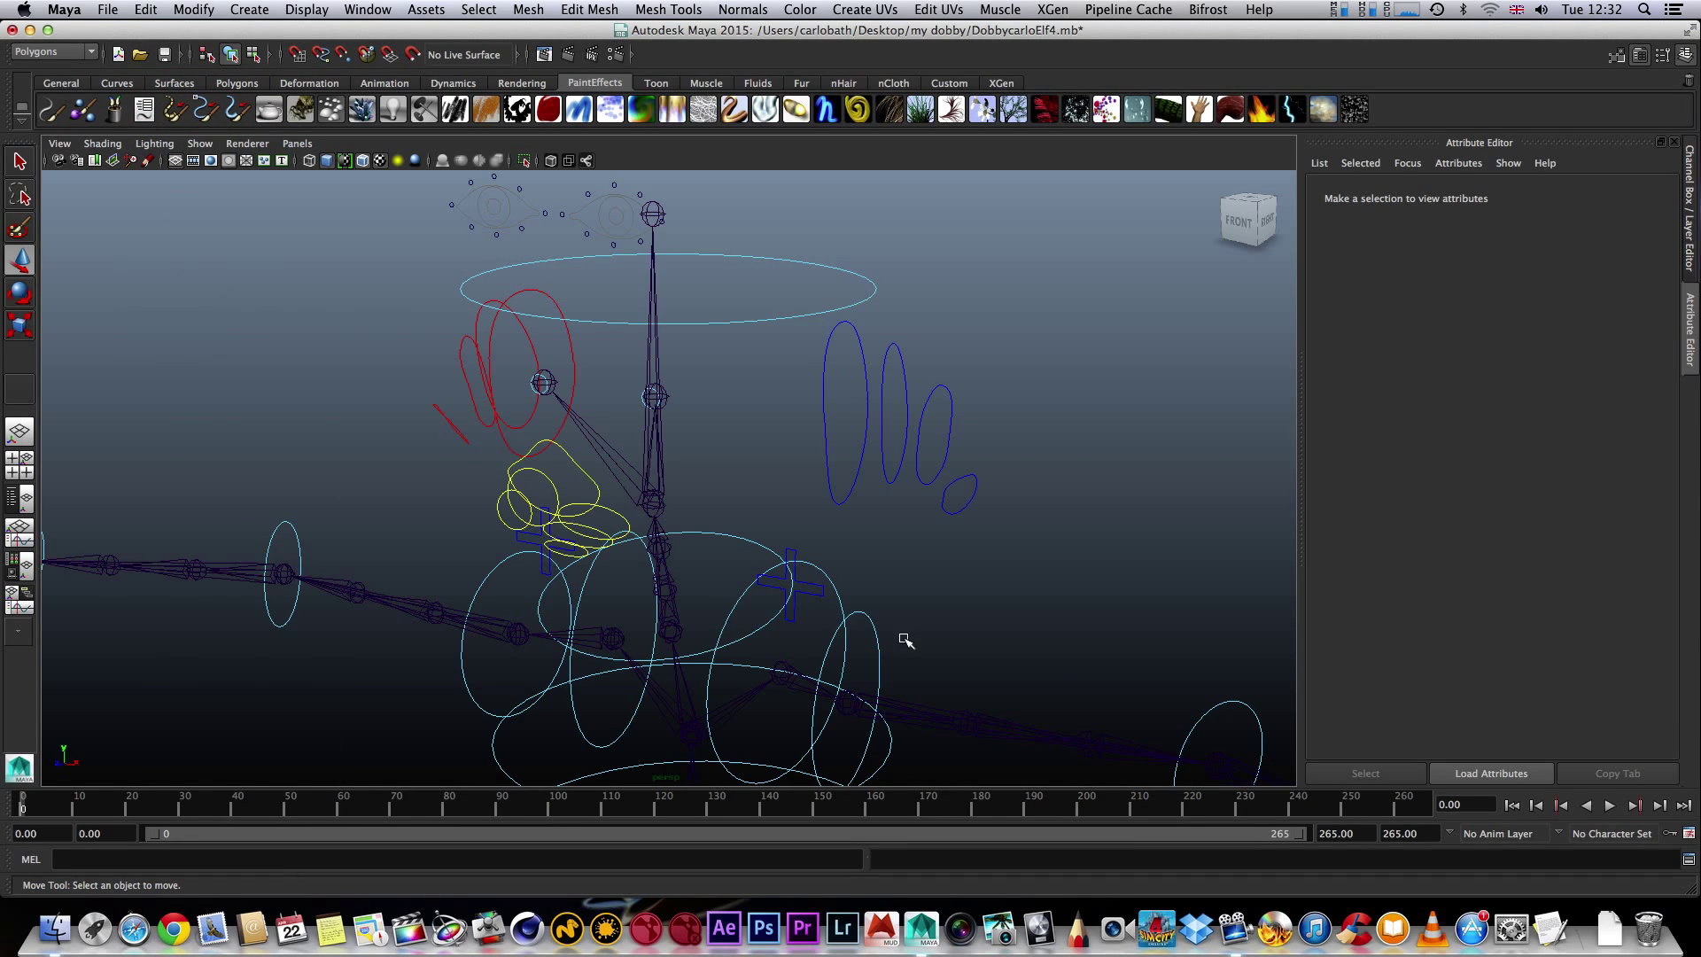
{"action": "left_click", "coordinate": [1239, 223]}
{"action": "left_click_drag", "start_coordinate": [1295, 240], "coordinate": [1169, 216], "text": "alt"}
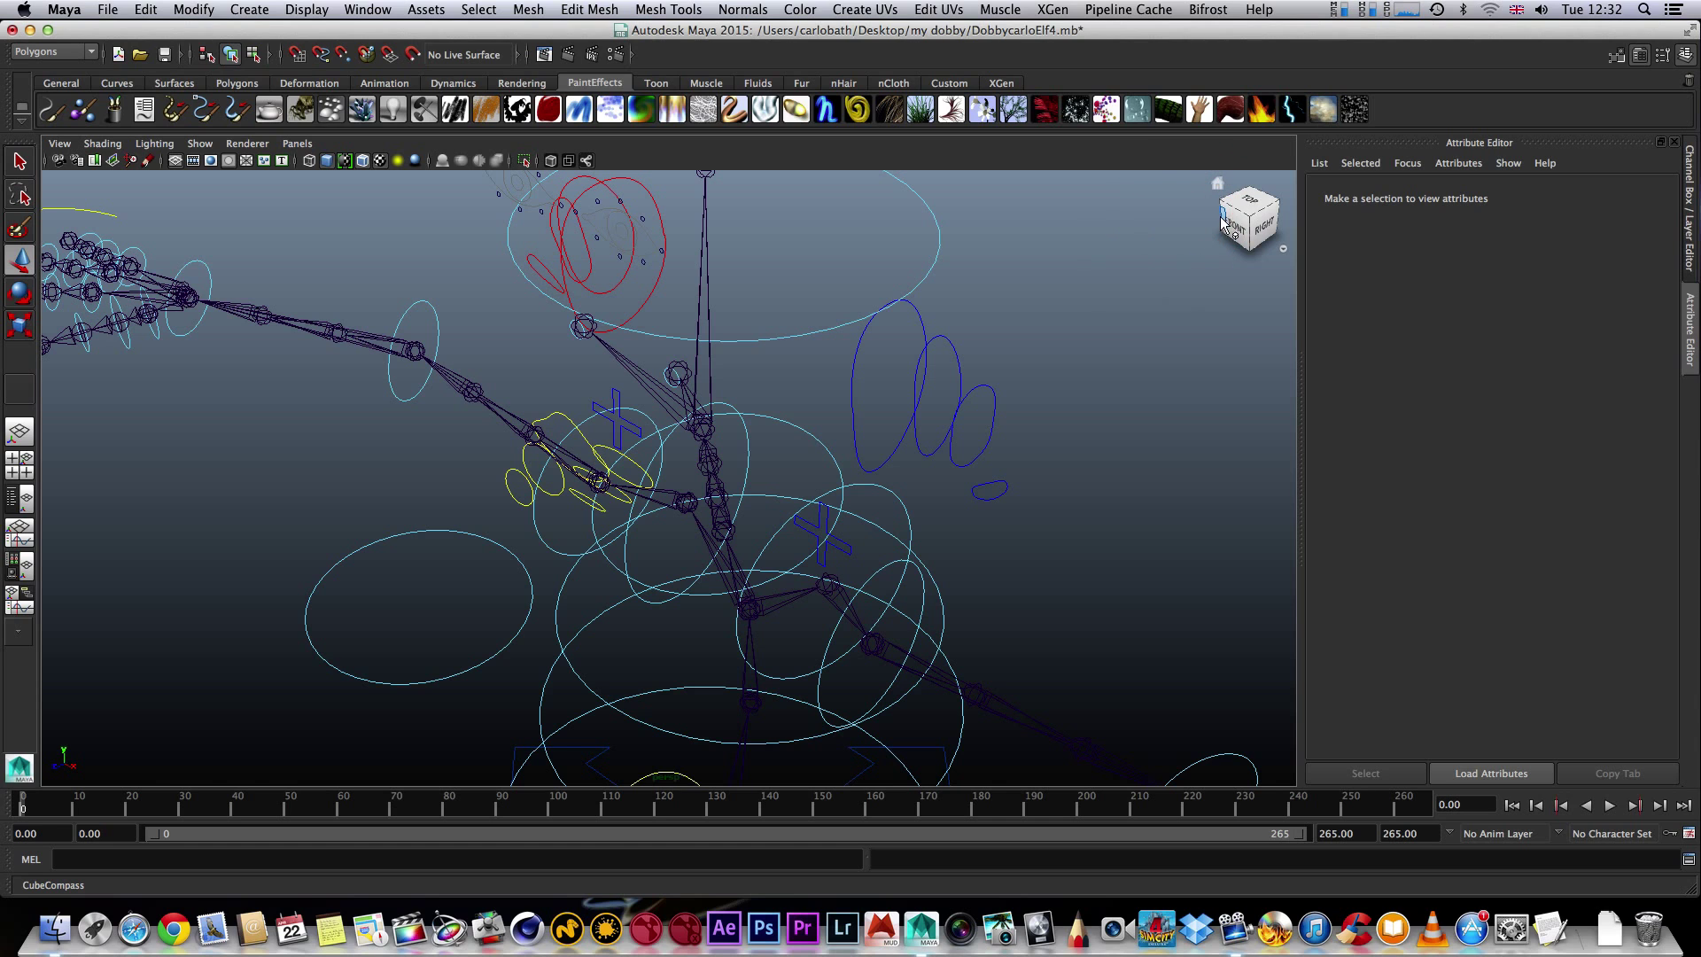
{"action": "left_click", "coordinate": [1237, 228]}
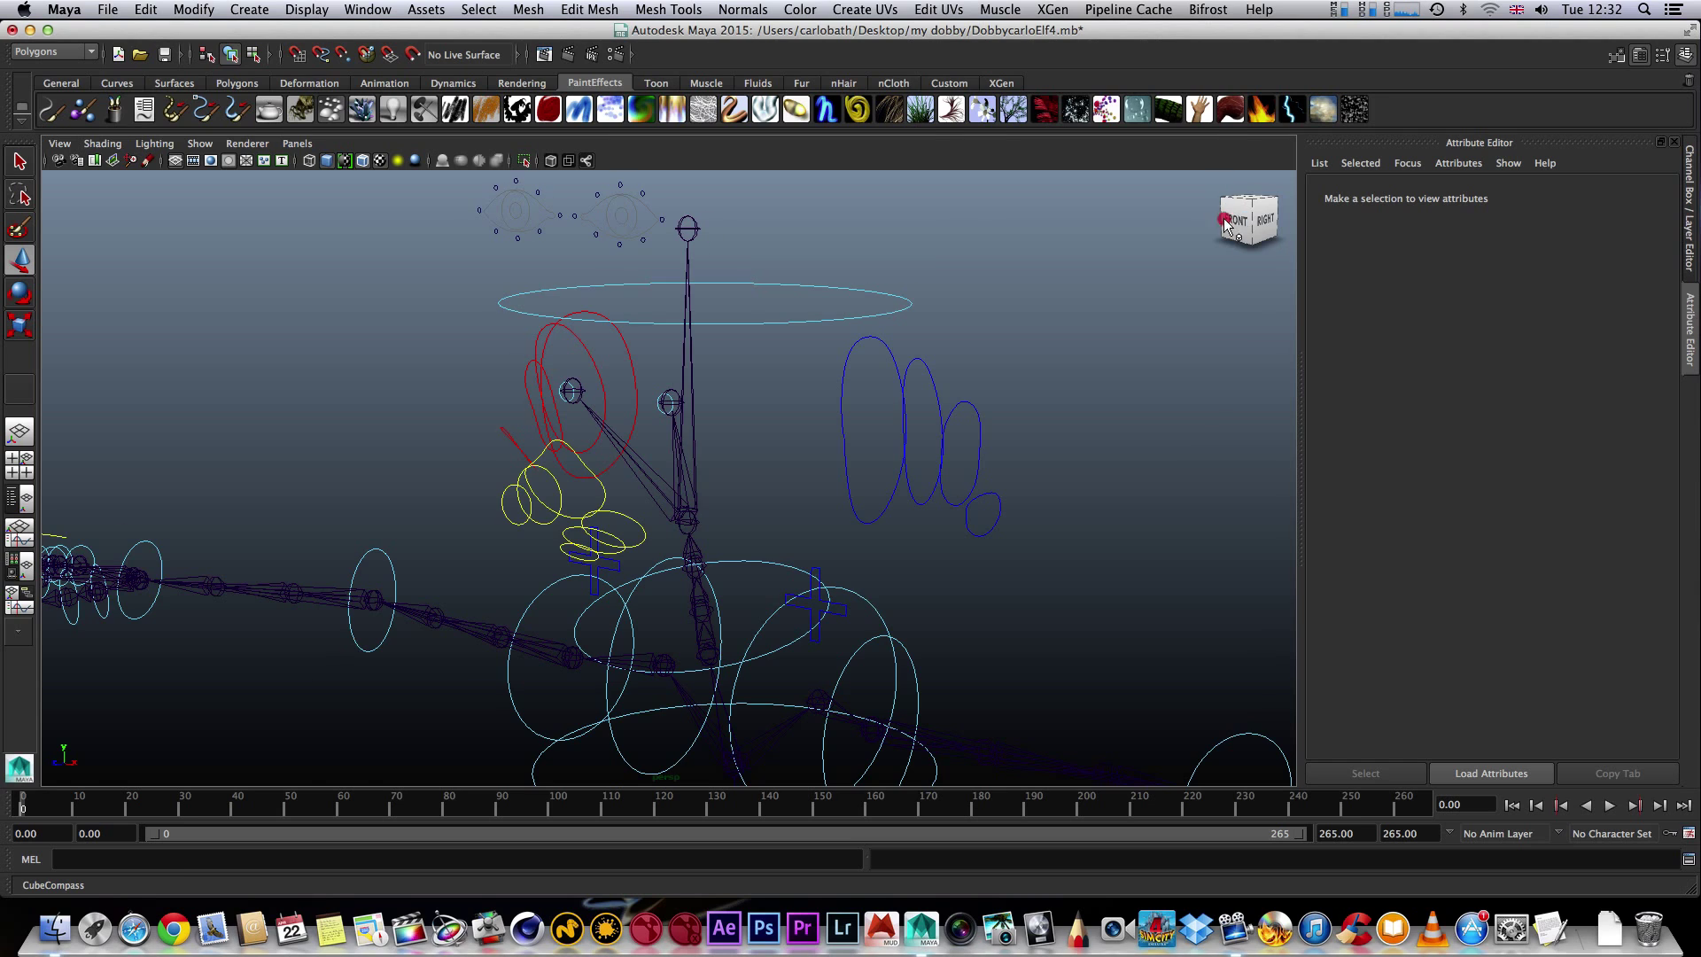
{"action": "left_click", "coordinate": [1249, 202]}
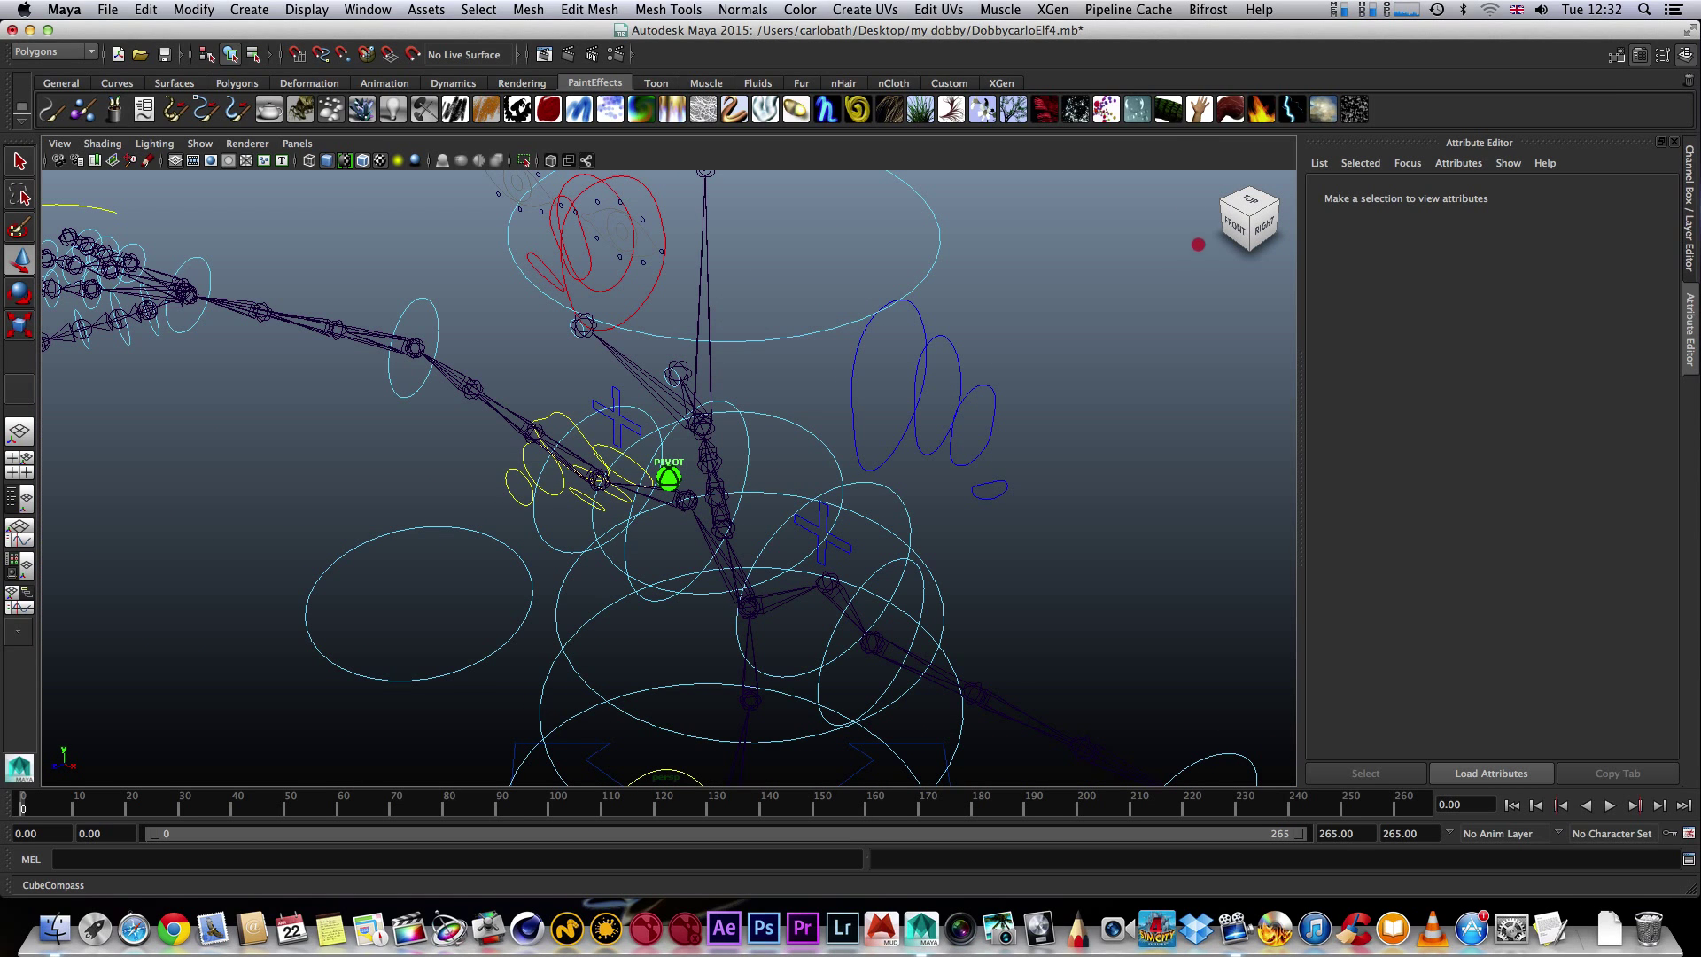
- Select the head control ring and rotate it slightly, by about -0.4 degrees in Z
{"action": "left_click", "coordinate": [910, 295]}
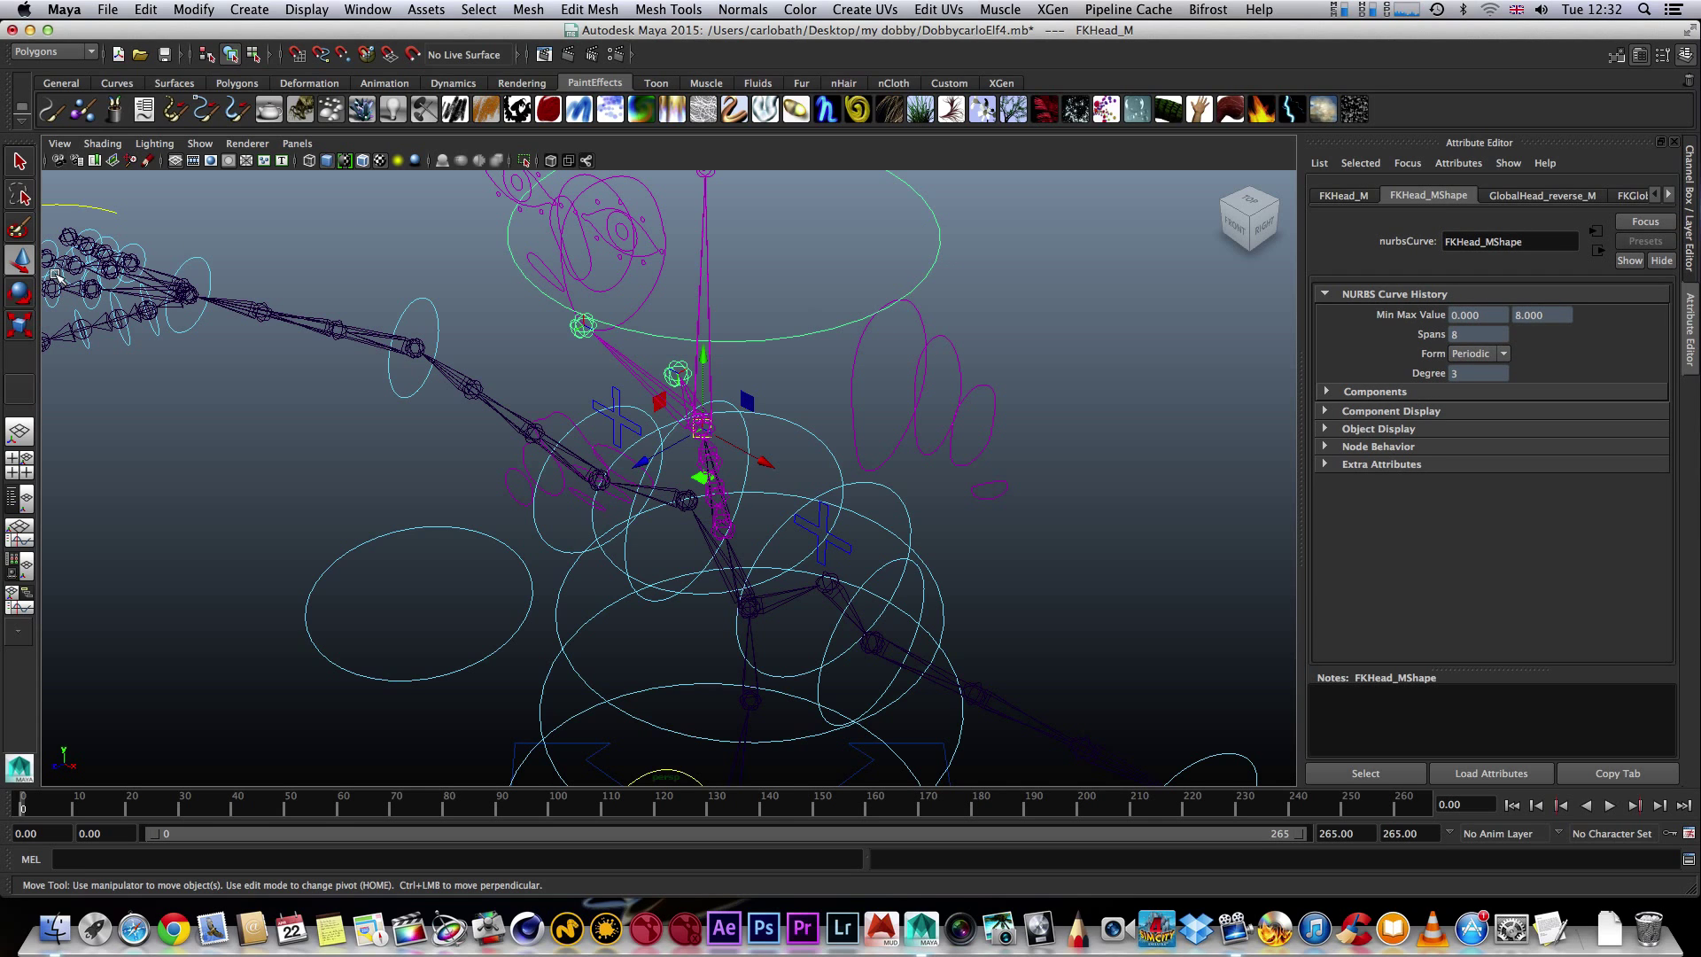
{"action": "left_click", "coordinate": [20, 293]}
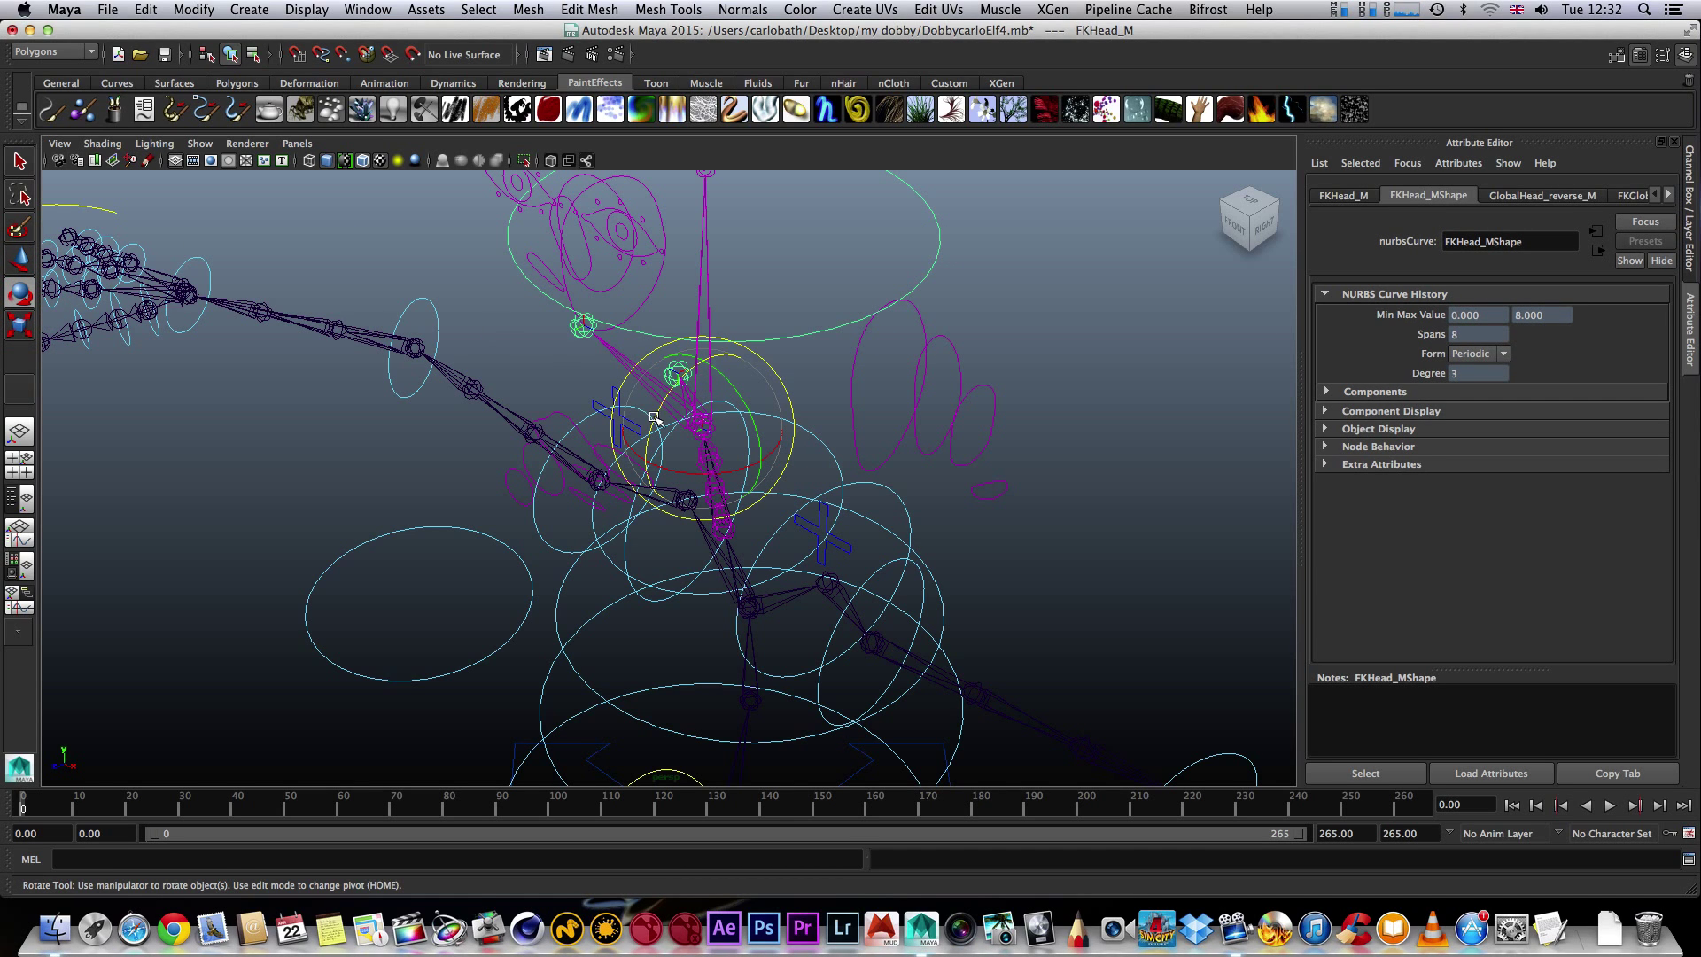
{"action": "left_click_drag", "start_coordinate": [654, 414], "coordinate": [652, 416]}
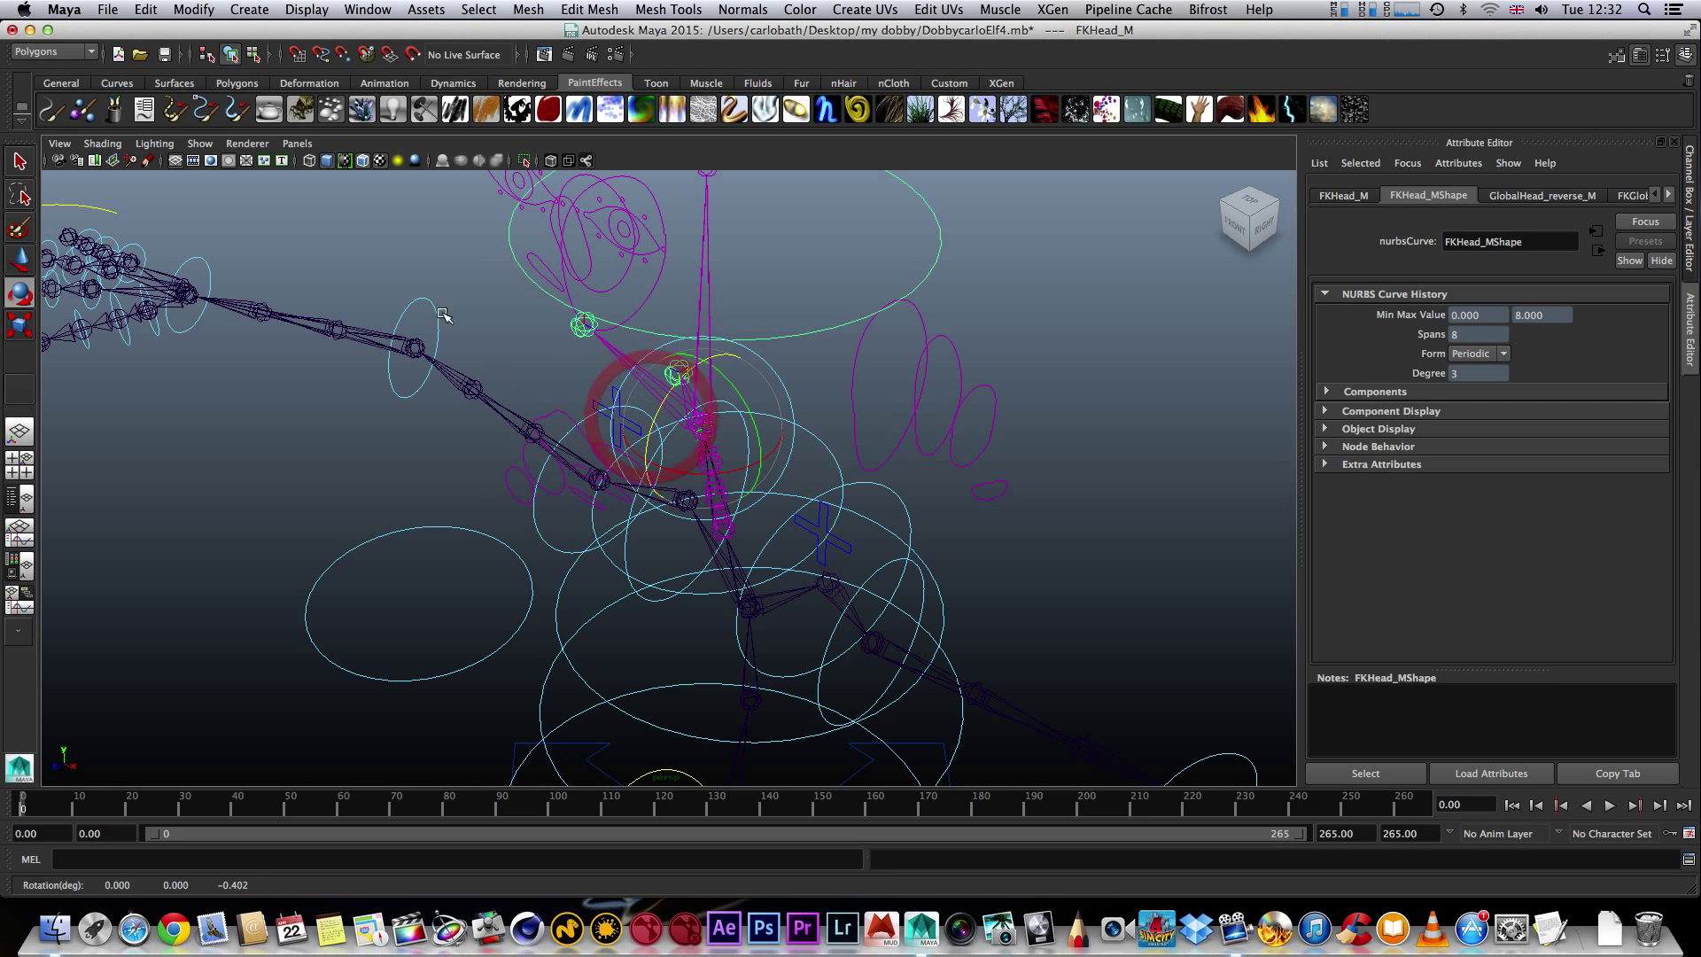
- Rotate the right elbow control about 9 degrees in X and 51 in Y, and the right thumb-tip control about -4 in Y and -6 in Z
{"action": "left_click", "coordinate": [409, 301]}
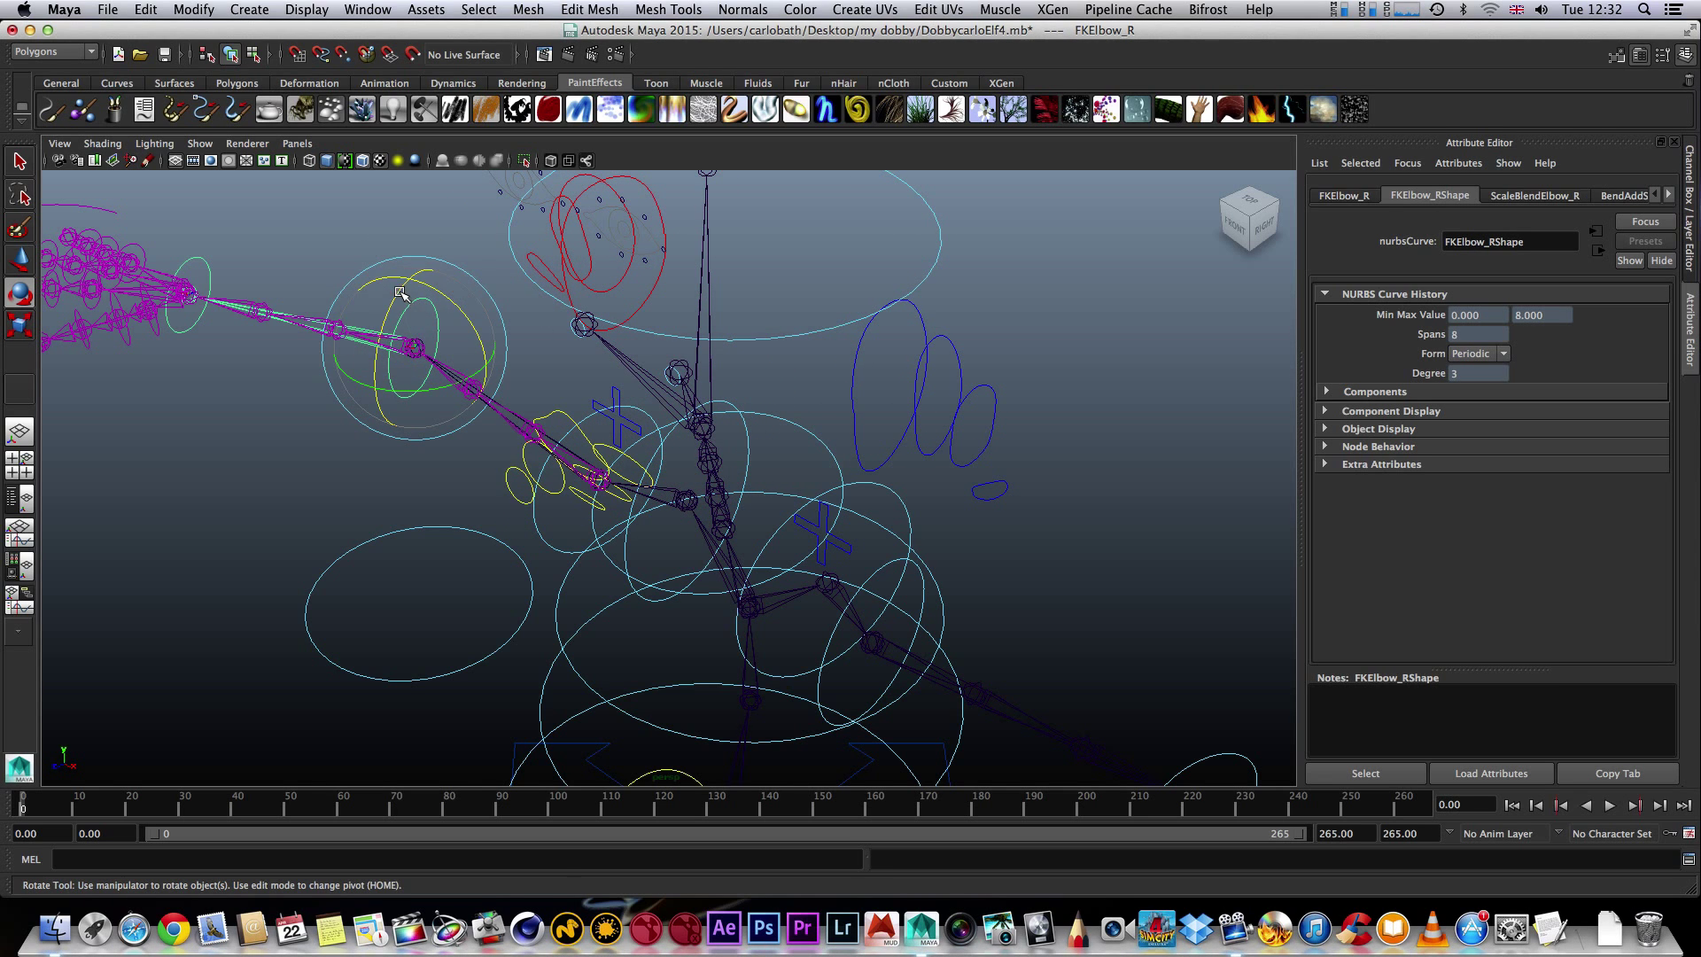
{"action": "left_click_drag", "start_coordinate": [404, 293], "coordinate": [406, 285]}
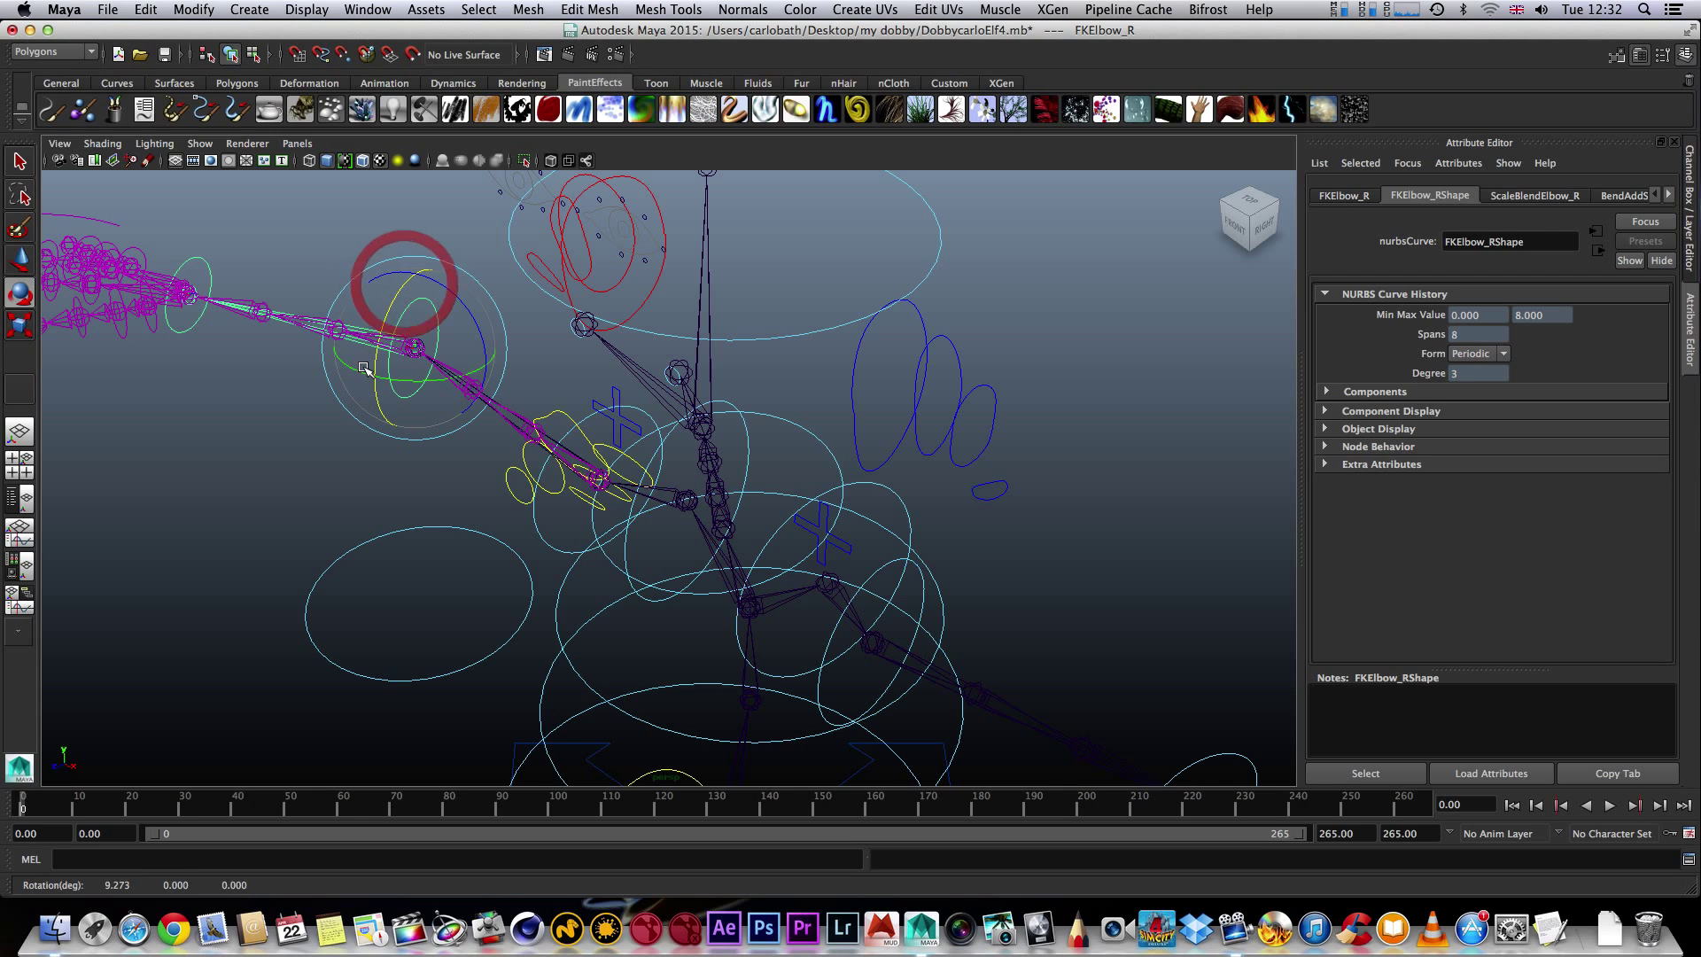
{"action": "left_click_drag", "start_coordinate": [401, 383], "coordinate": [435, 371]}
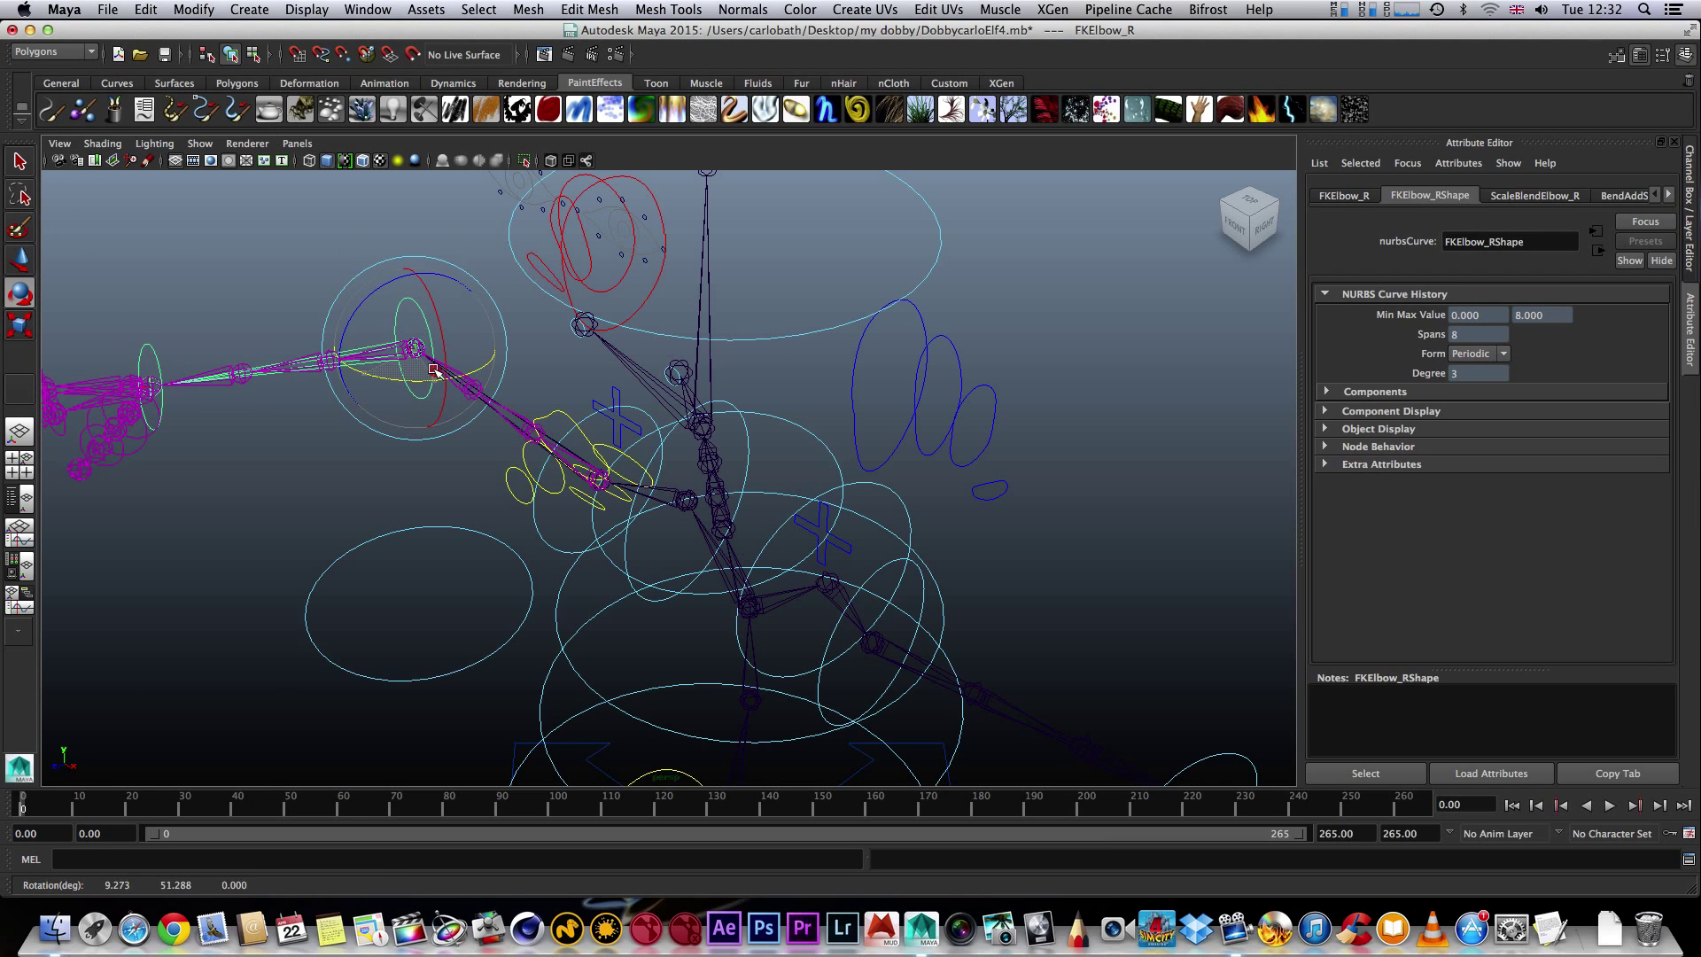
{"action": "left_click", "coordinate": [97, 431]}
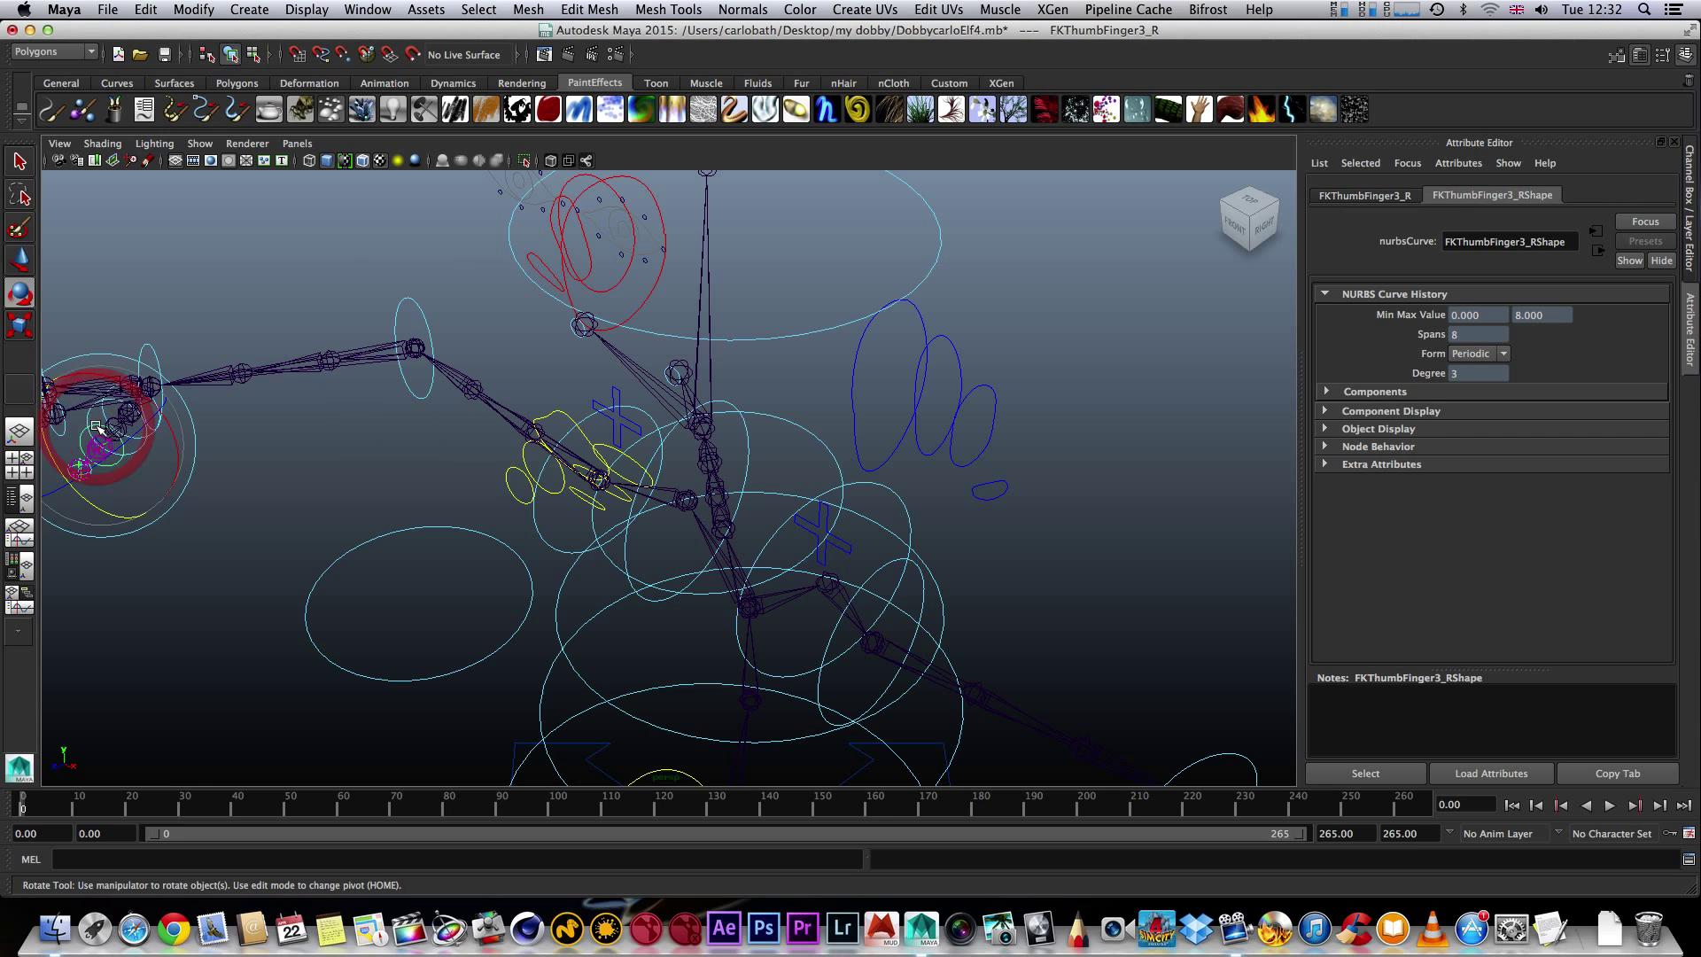
{"action": "mouse_move", "coordinate": [53, 439]}
{"action": "left_mouse_down"}
{"action": "mouse_move", "coordinate": [113, 443]}
{"action": "mouse_move", "coordinate": [81, 443]}
{"action": "left_mouse_up"}
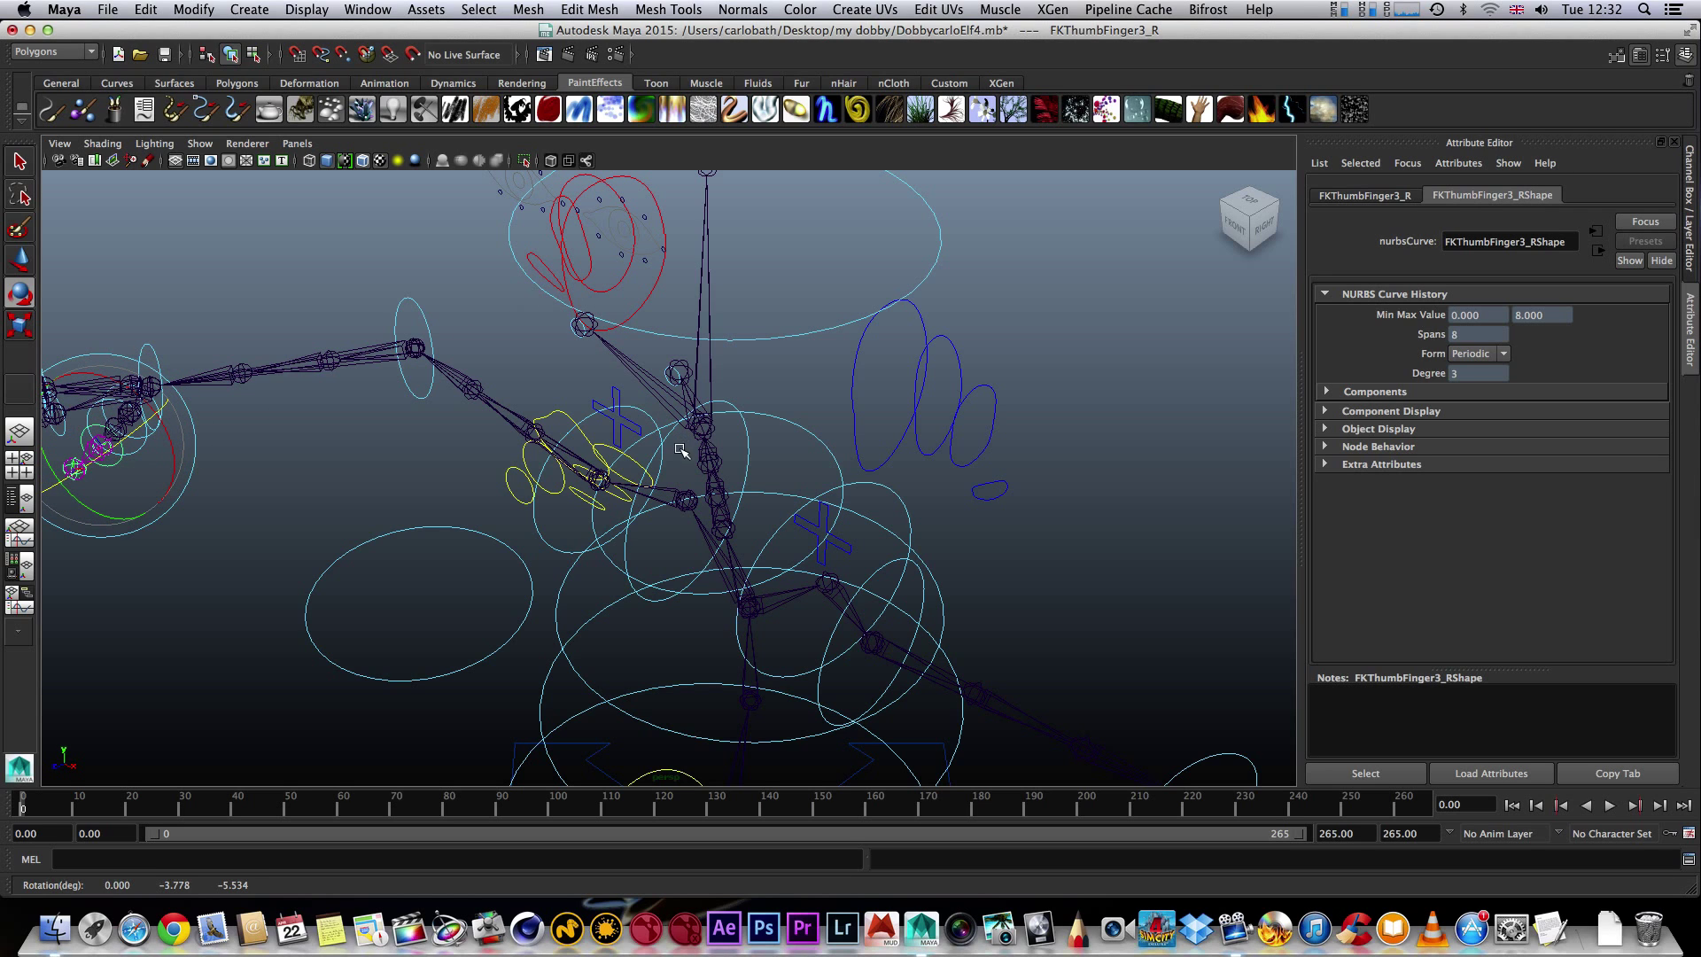
- Select the head joint, switch the selection to the head control ring, and try to rotate it
{"action": "left_click", "coordinate": [708, 340]}
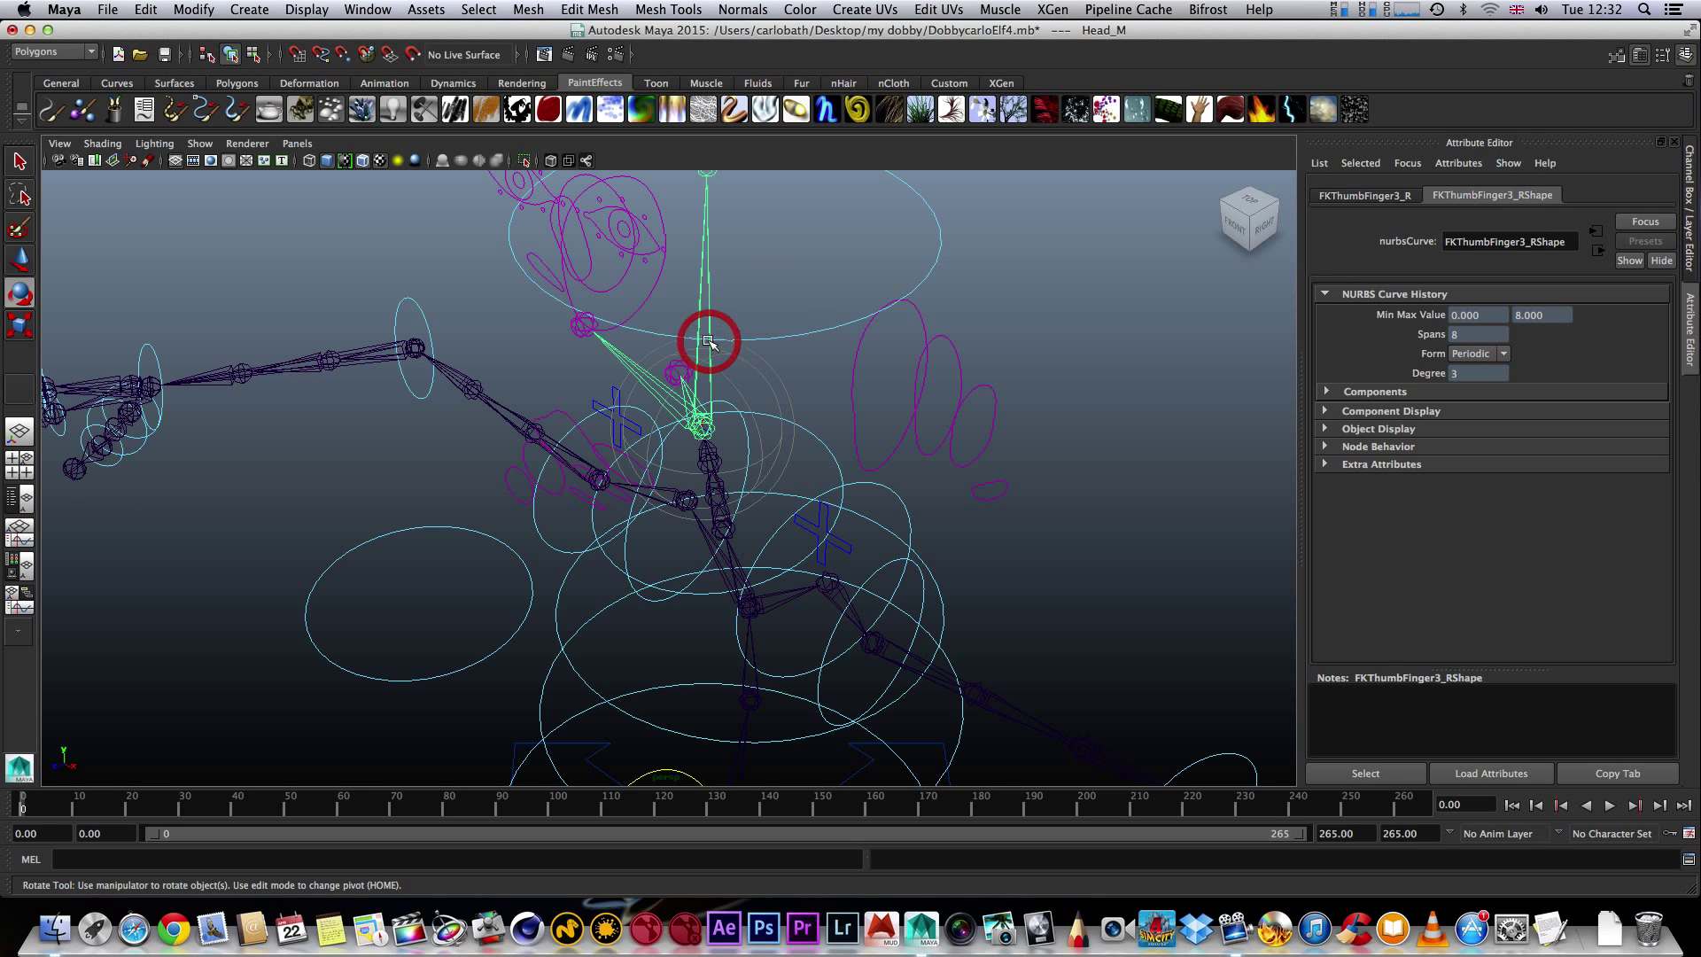
{"action": "left_click", "coordinate": [523, 268]}
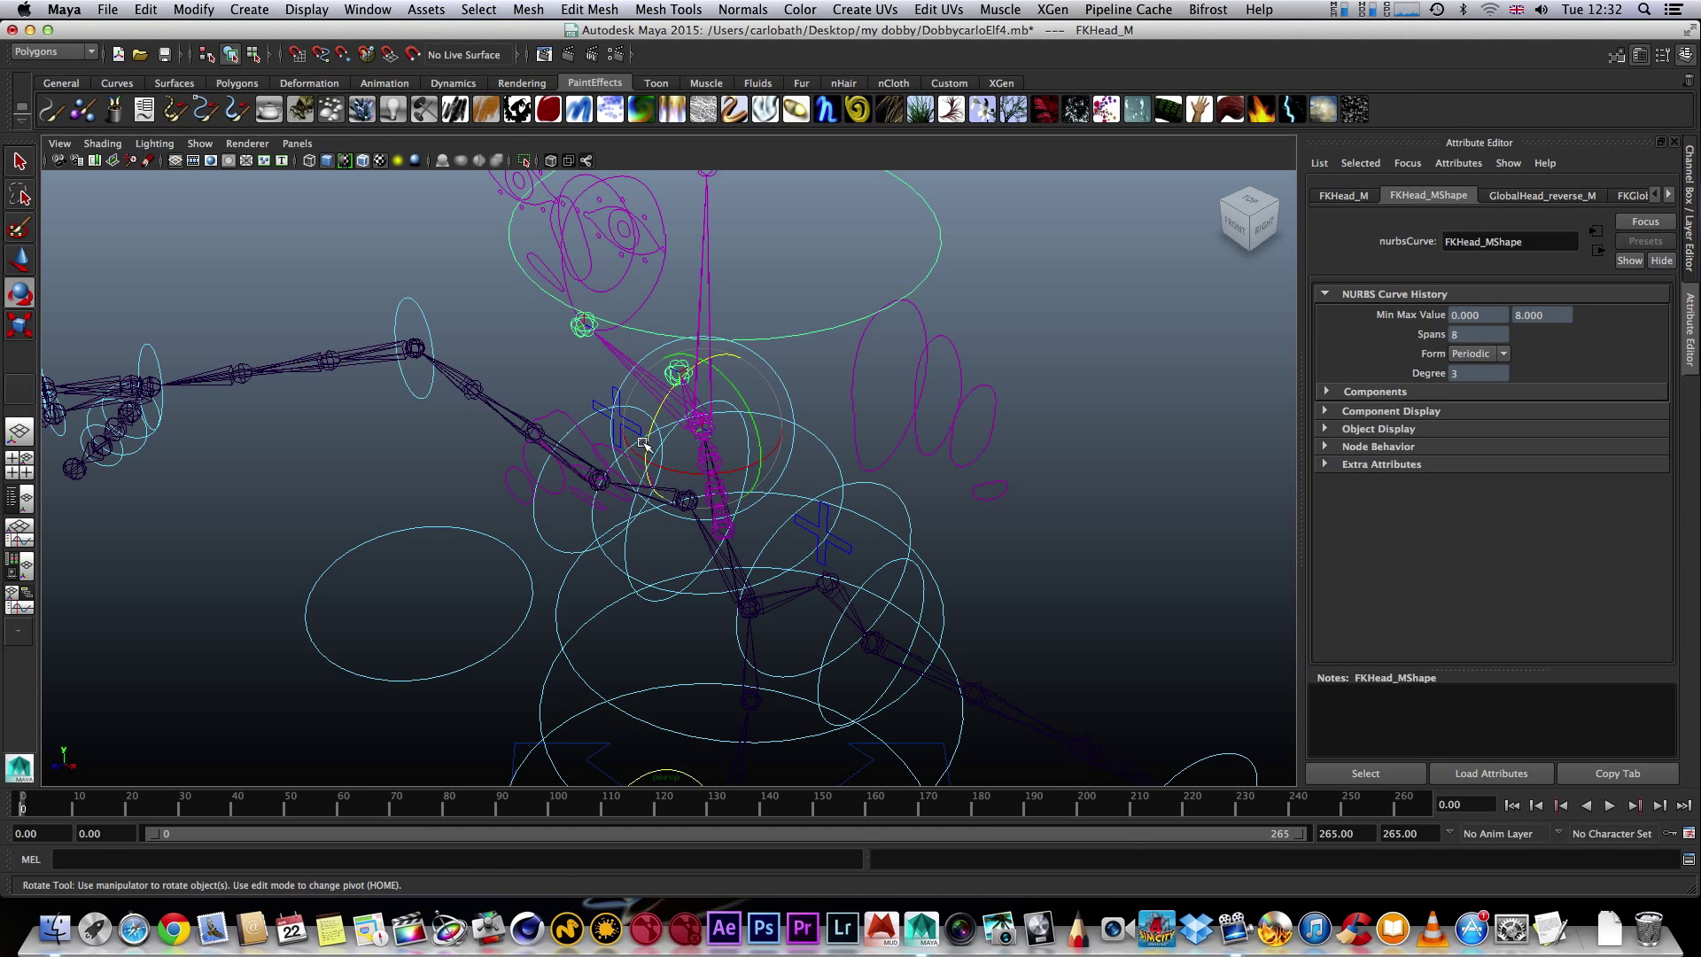
{"action": "left_click_drag", "start_coordinate": [648, 439], "coordinate": [699, 370]}
- Examine the skeleton and control curves of the arms, torso and head from front and oblique angles
{"action": "left_click_drag", "start_coordinate": [1037, 410], "coordinate": [1022, 470], "text": "alt"}
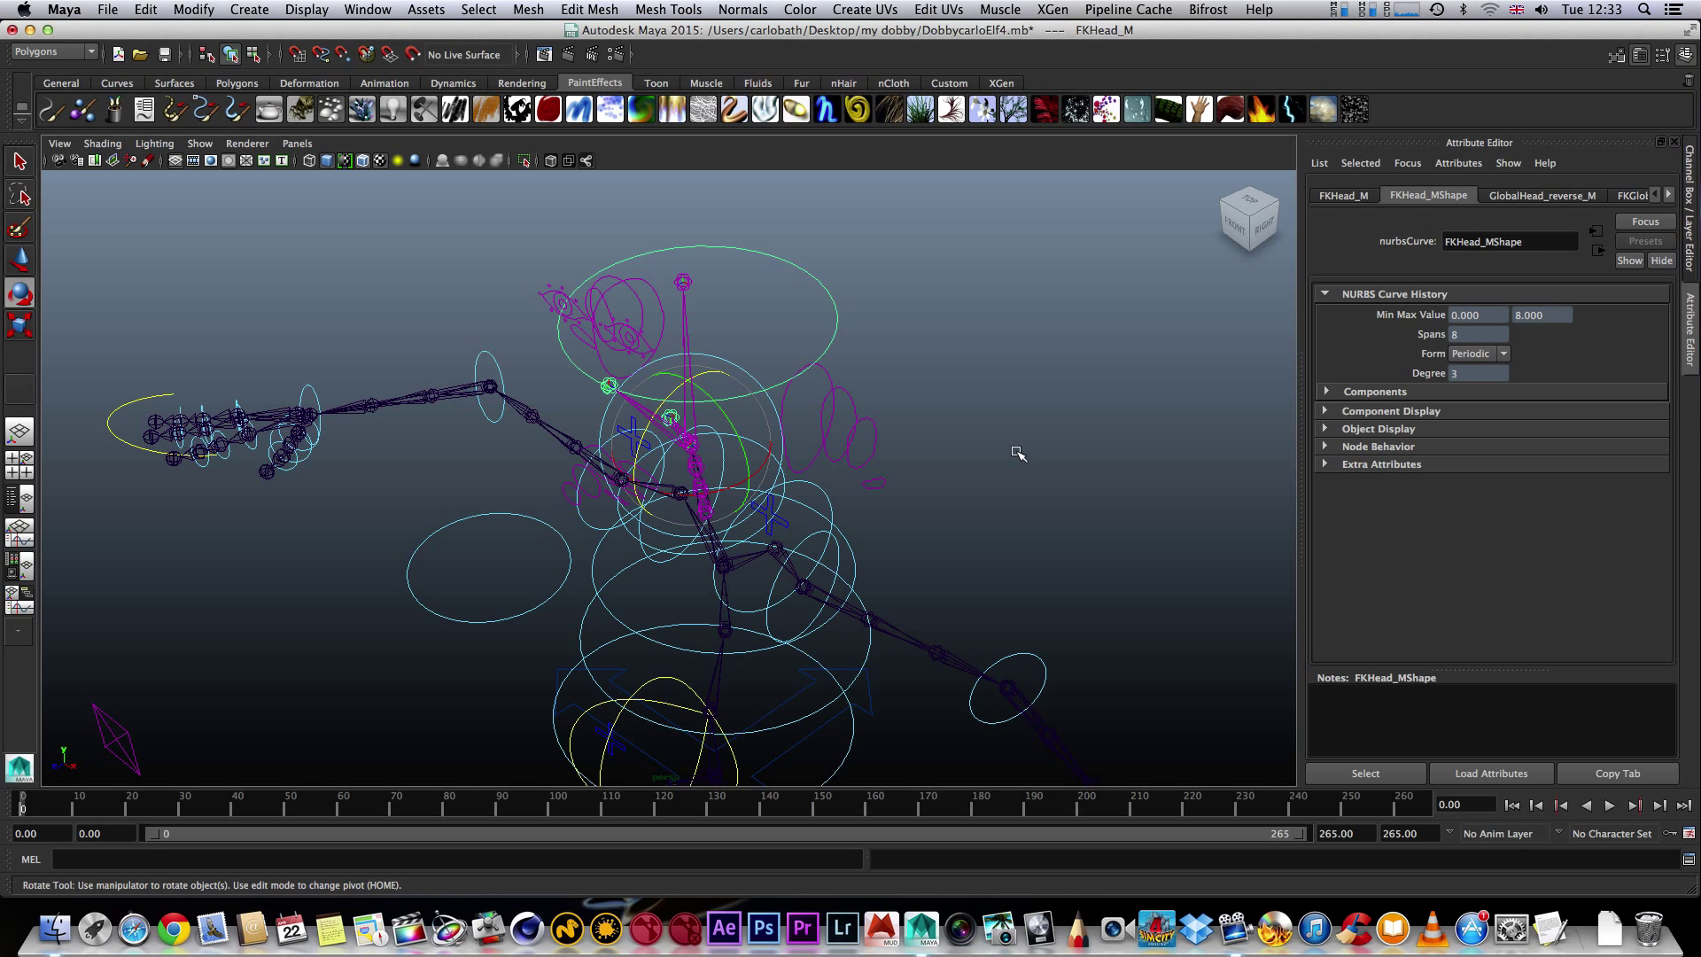
{"action": "left_click_drag", "start_coordinate": [1018, 453], "coordinate": [1022, 364], "text": "alt"}
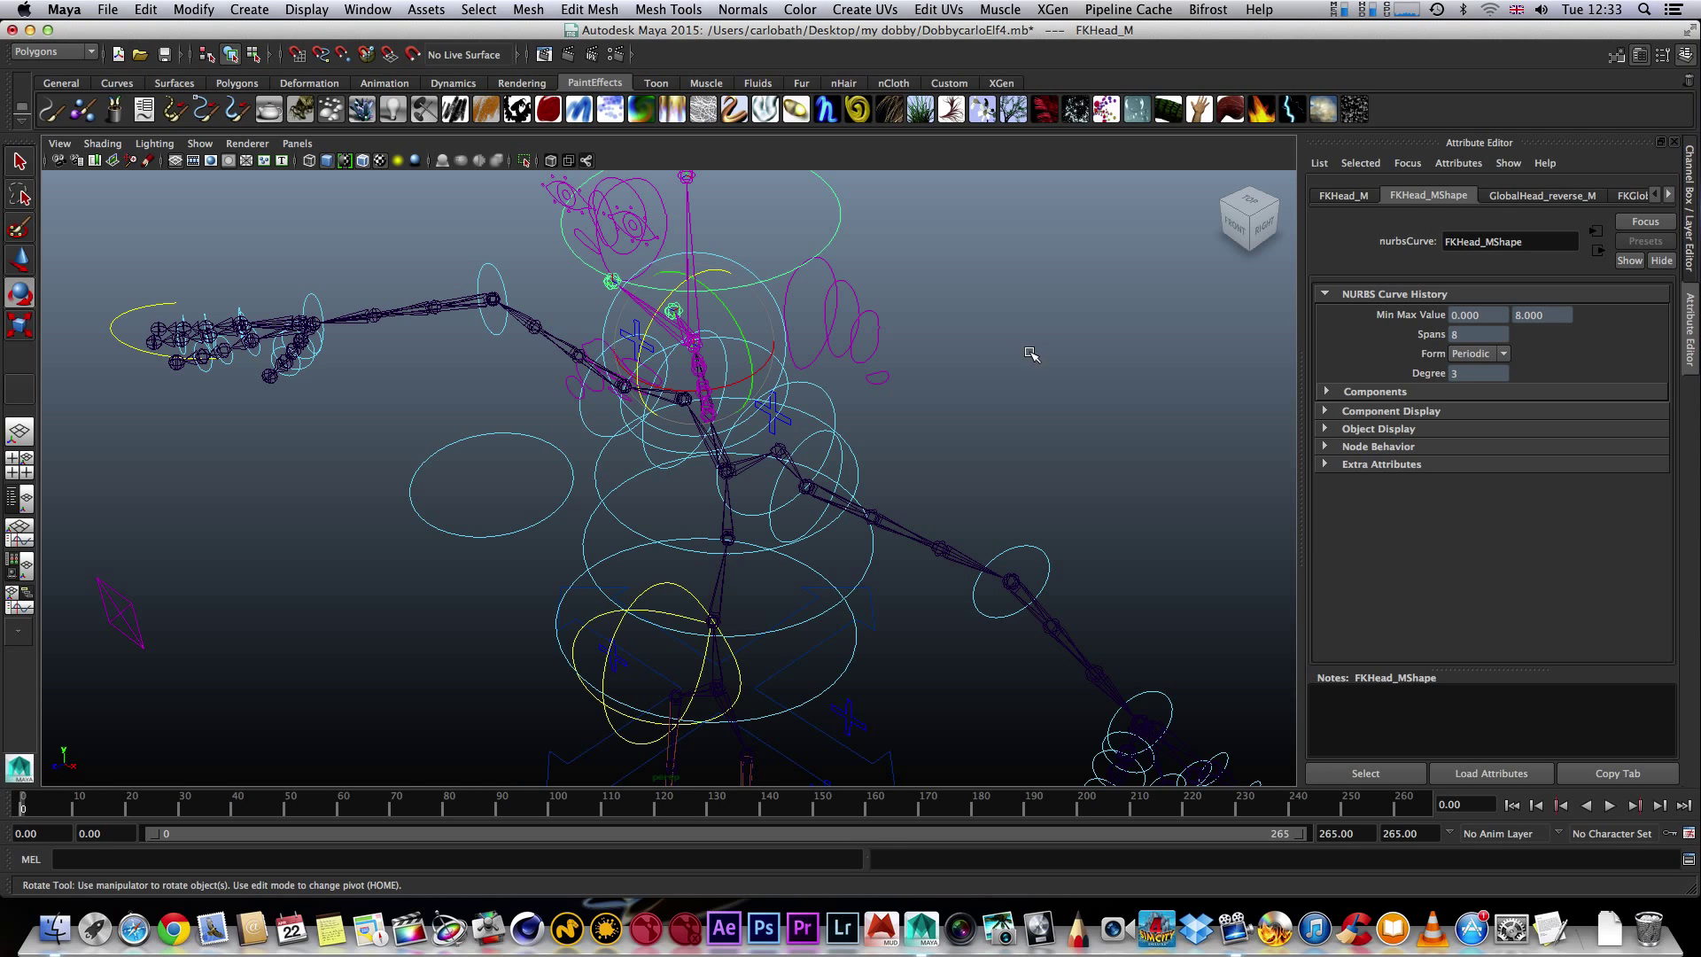
{"action": "left_click_drag", "start_coordinate": [996, 370], "coordinate": [972, 418], "text": "alt"}
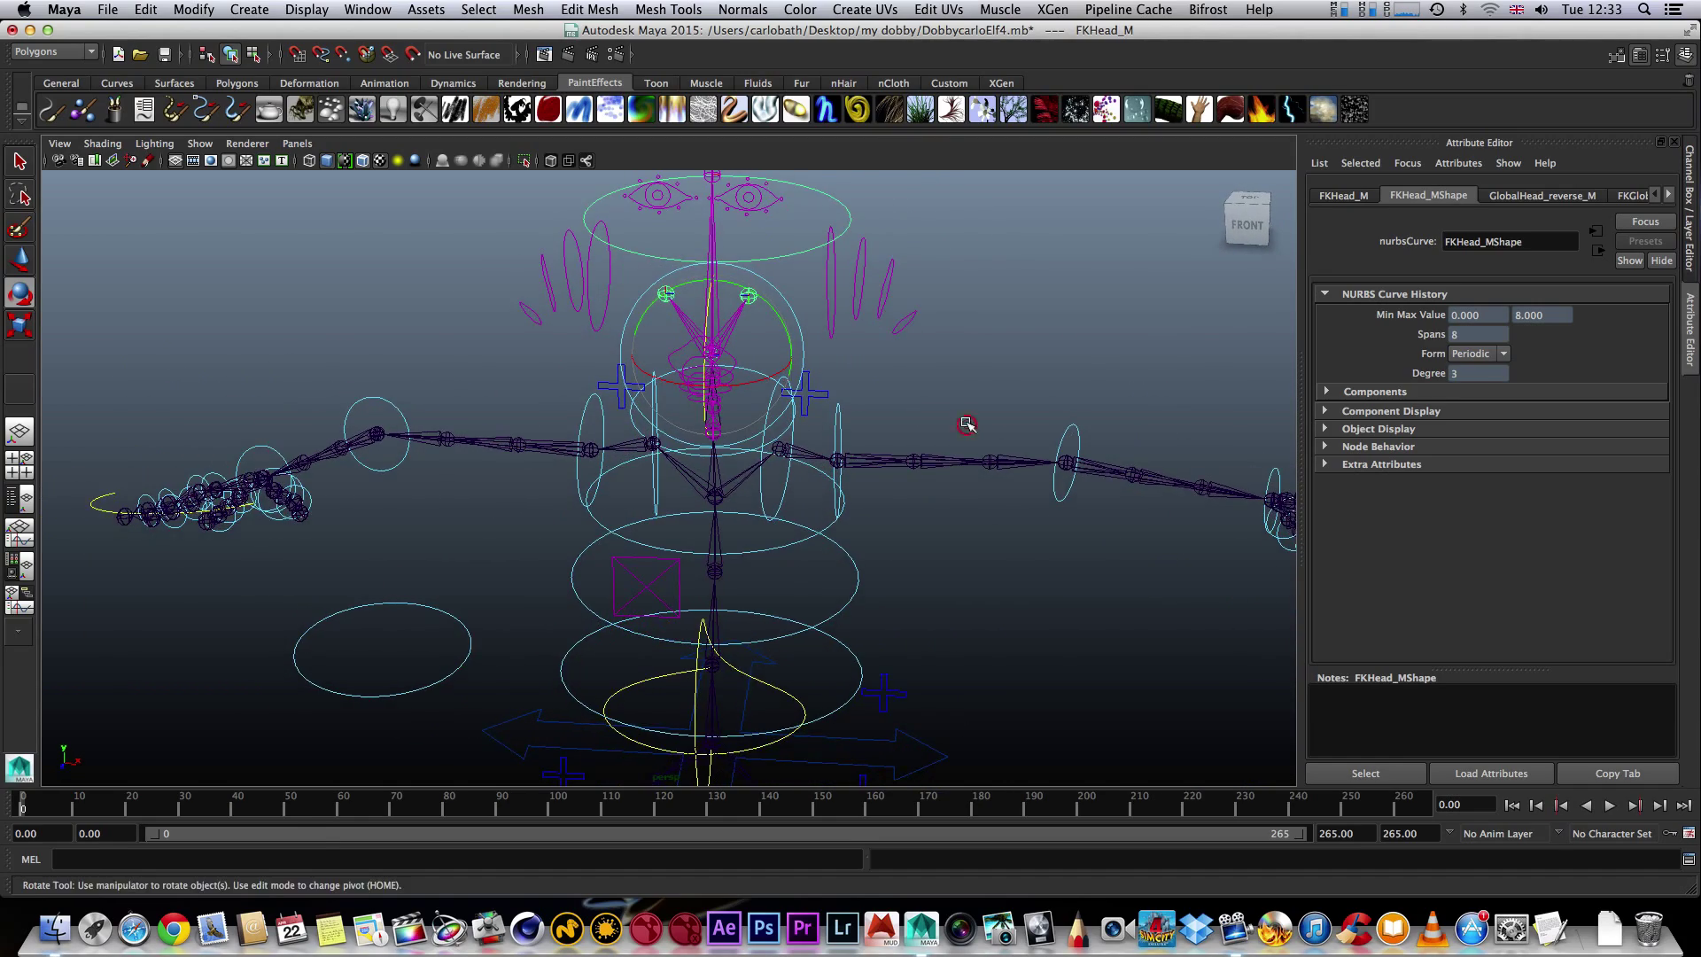
{"action": "middle_click_drag", "start_coordinate": [1018, 391], "coordinate": [965, 400], "text": "alt"}
{"action": "mouse_move", "coordinate": [966, 396]}
{"action": "left_mouse_down", "text": "alt"}
{"action": "mouse_move", "coordinate": [1052, 396]}
{"action": "mouse_move", "coordinate": [886, 384]}
{"action": "mouse_move", "coordinate": [949, 407]}
{"action": "left_mouse_up", "text": "alt"}
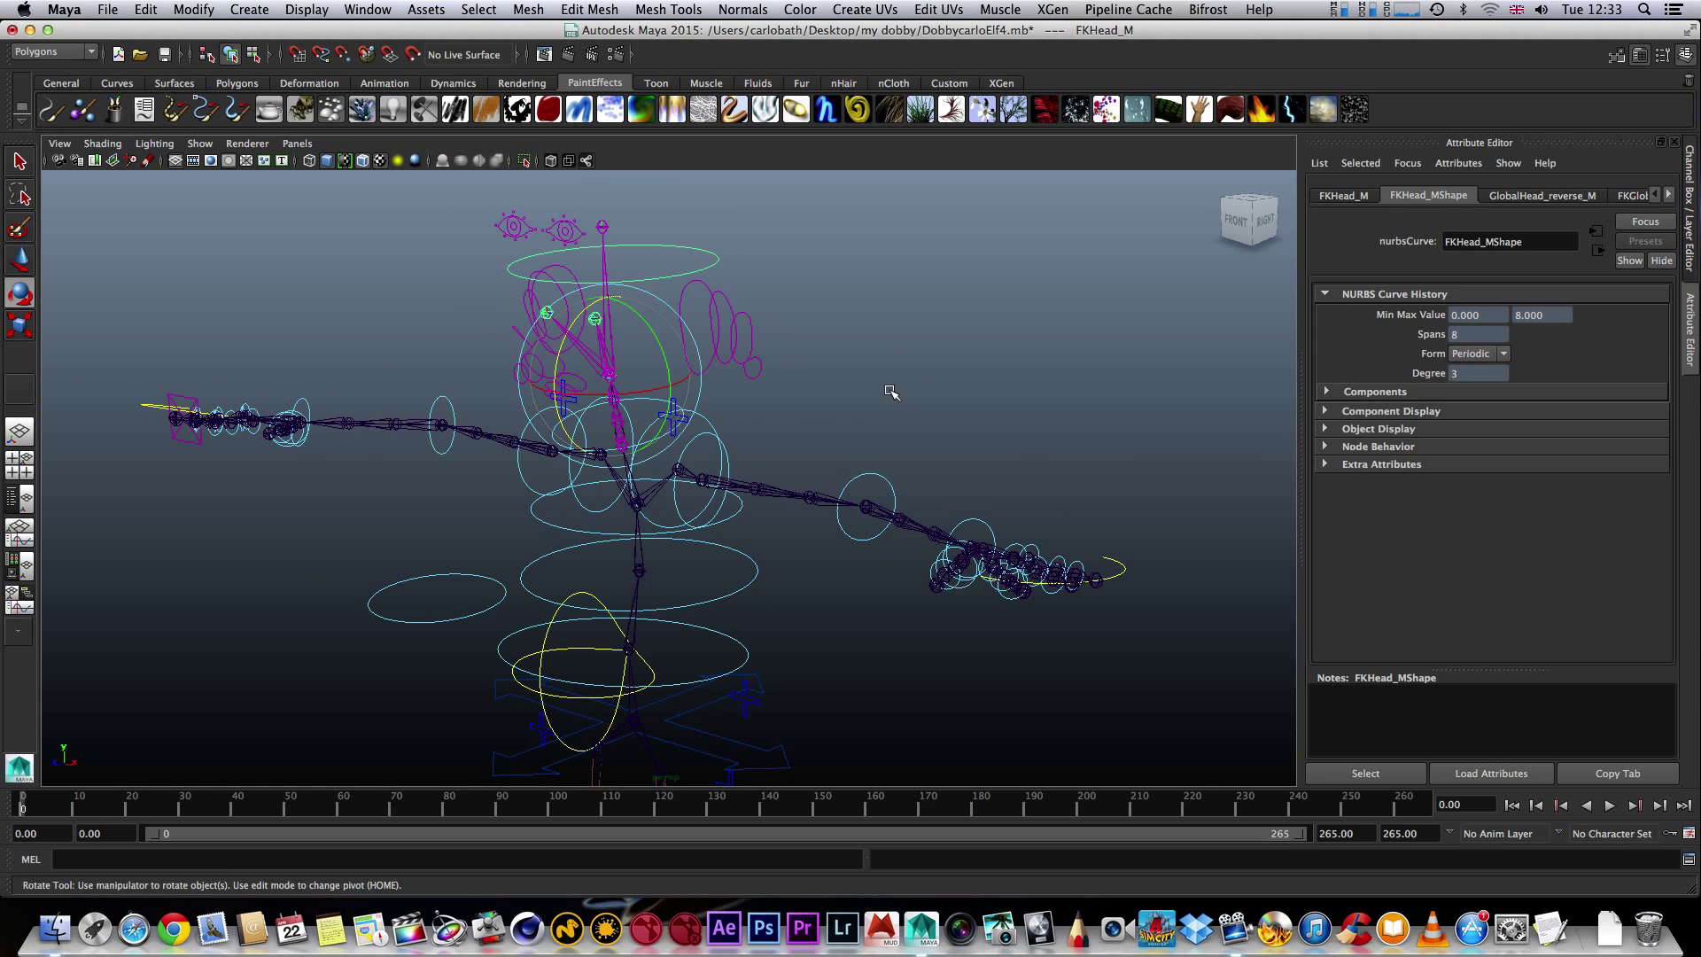
{"action": "scroll", "coordinate": [892, 392], "scroll_direction": "up", "scroll_amount": 5}
{"action": "left_click_drag", "start_coordinate": [891, 393], "coordinate": [1034, 396], "text": "alt"}
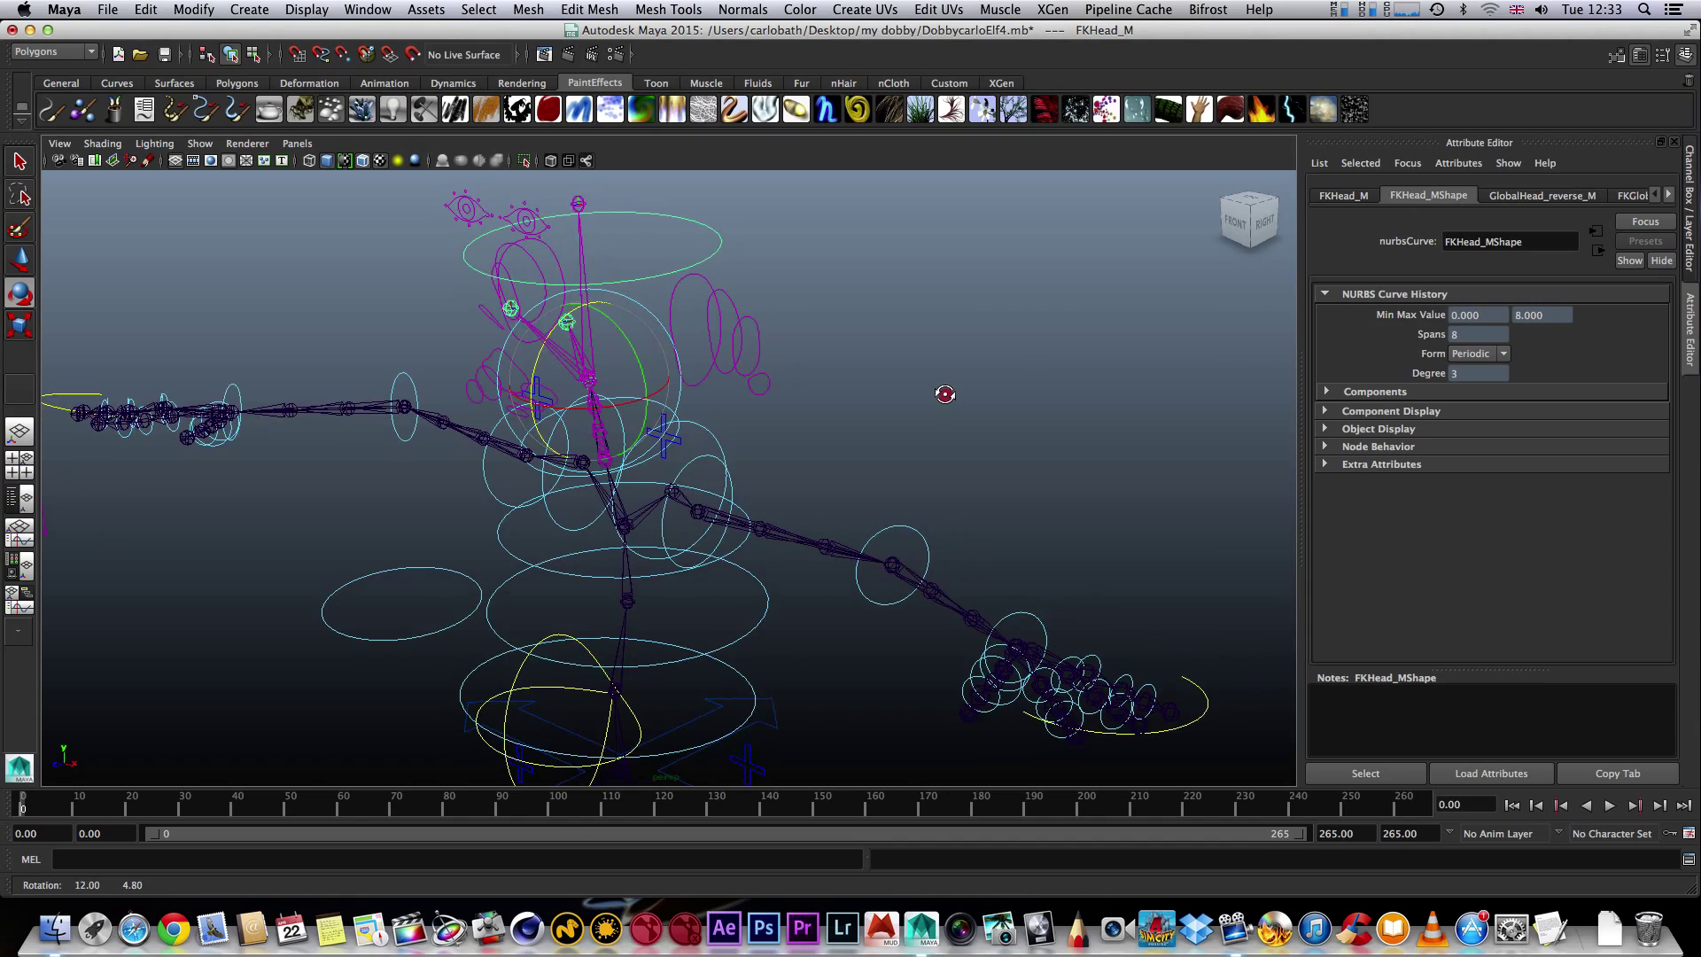
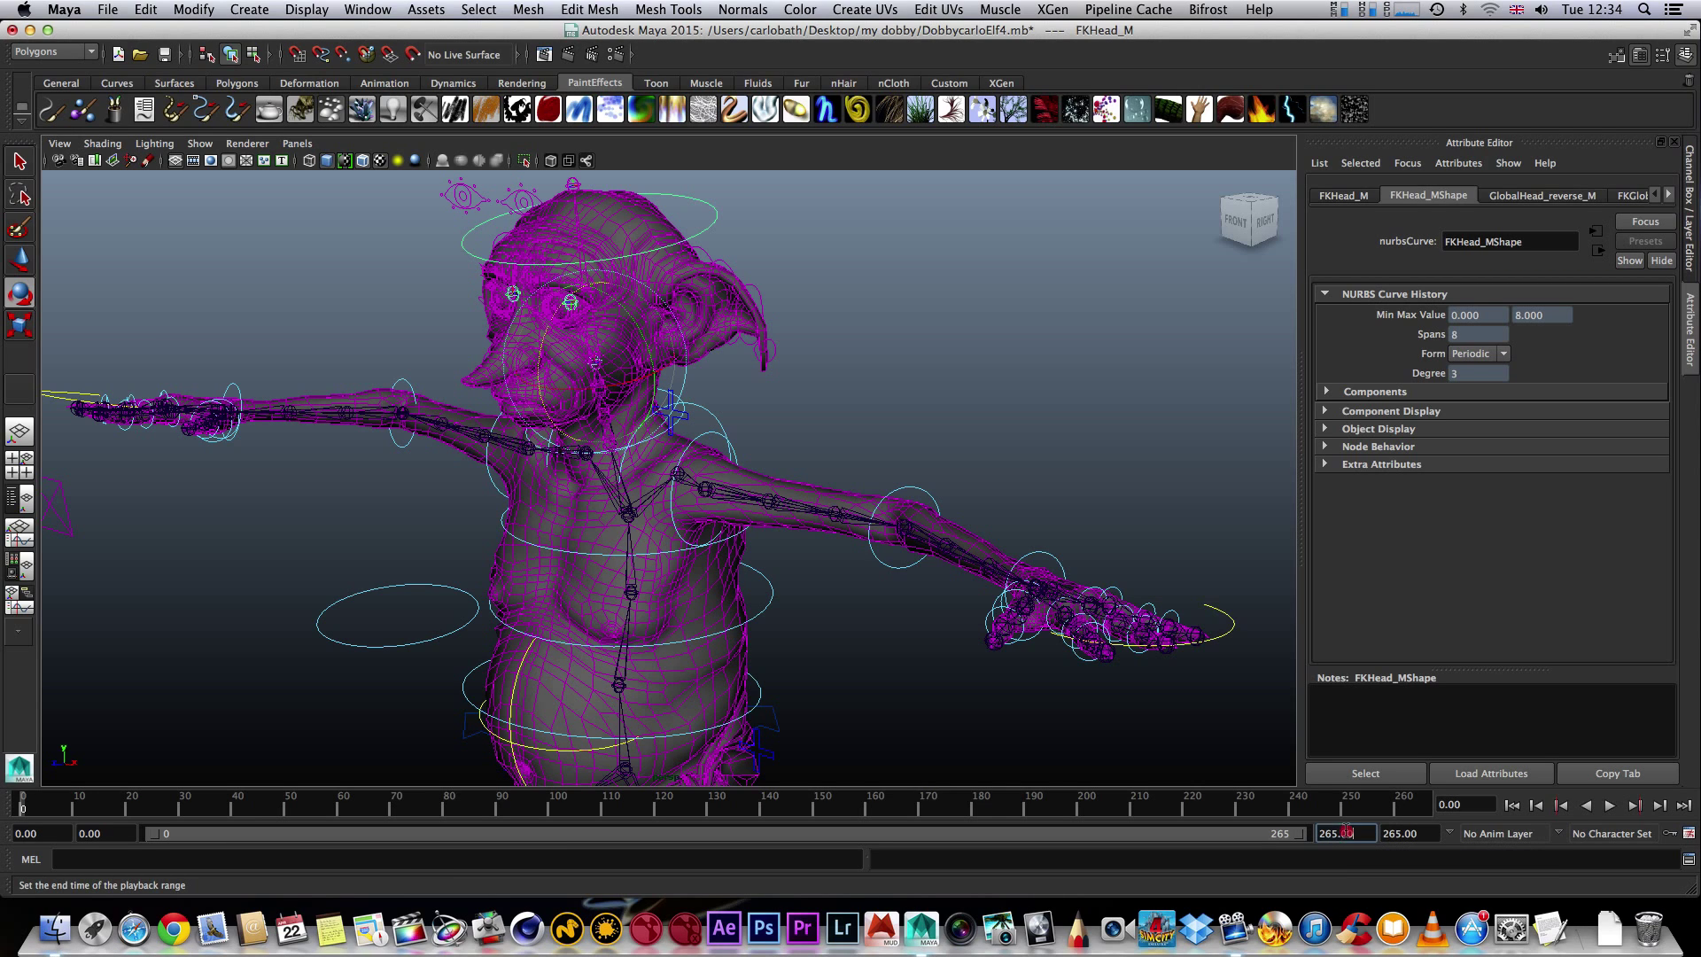
- Set the end time of the playback range to 400
{"action": "left_click_drag", "start_coordinate": [1346, 833], "coordinate": [1293, 830]}
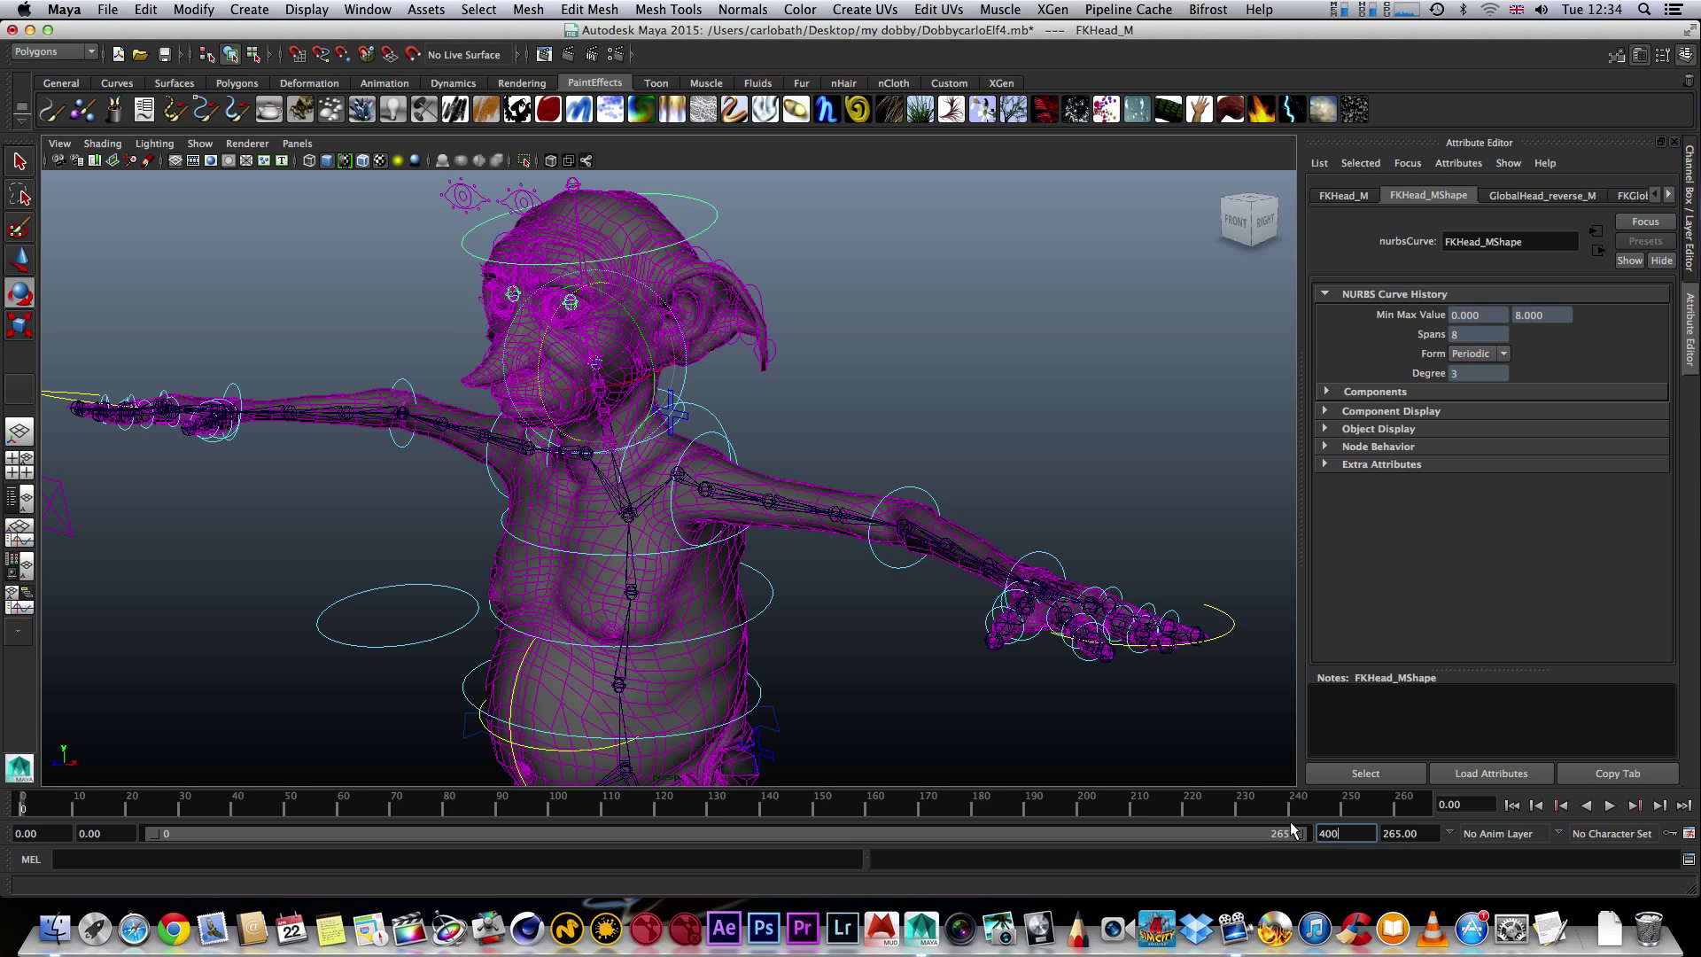
{"action": "type", "text": "400"}
{"action": "key", "text": "Return"}
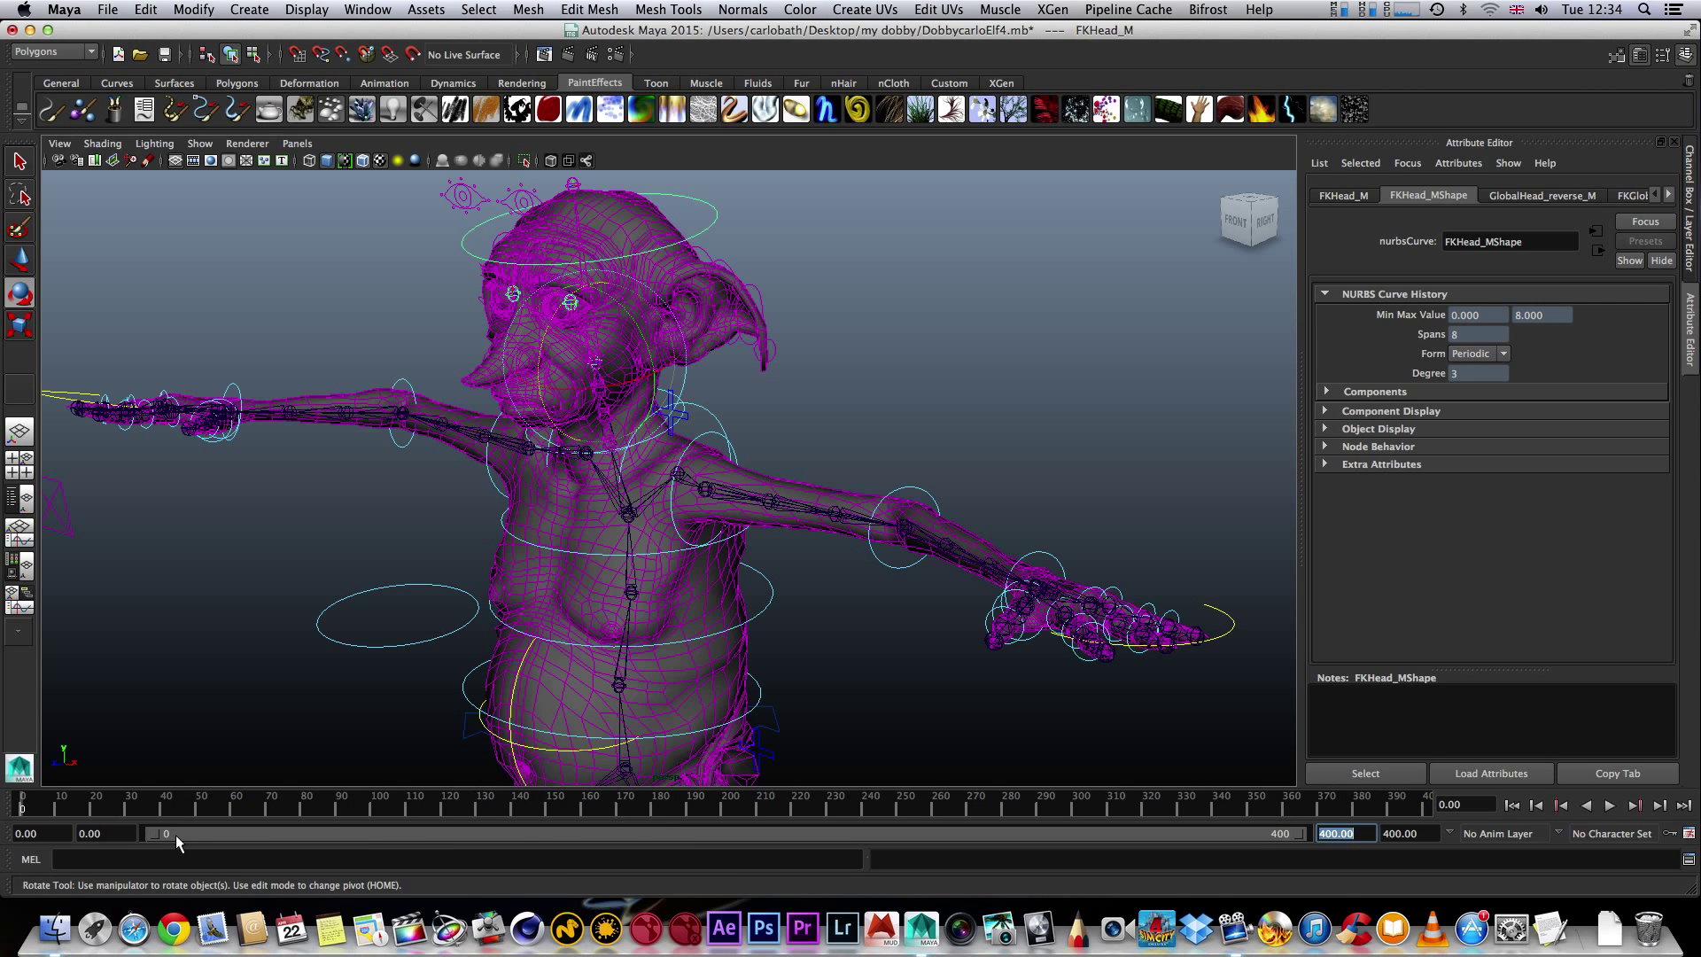
{"action": "left_click", "coordinate": [1245, 228]}
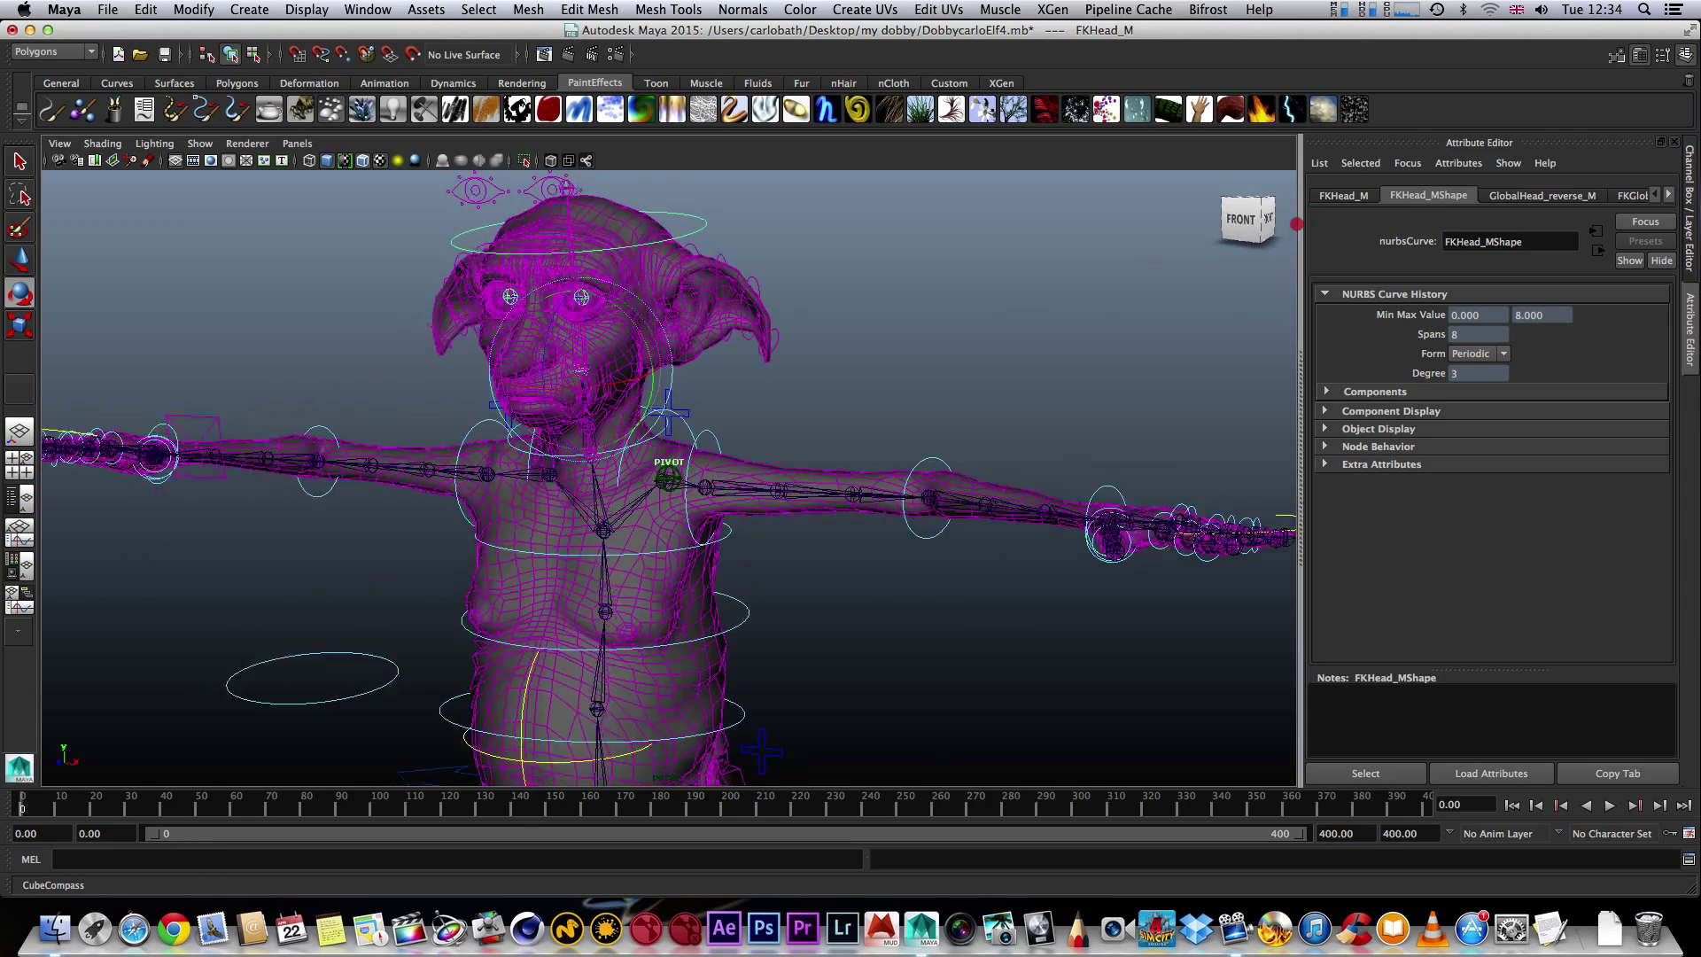
{"action": "left_click", "coordinate": [1279, 219]}
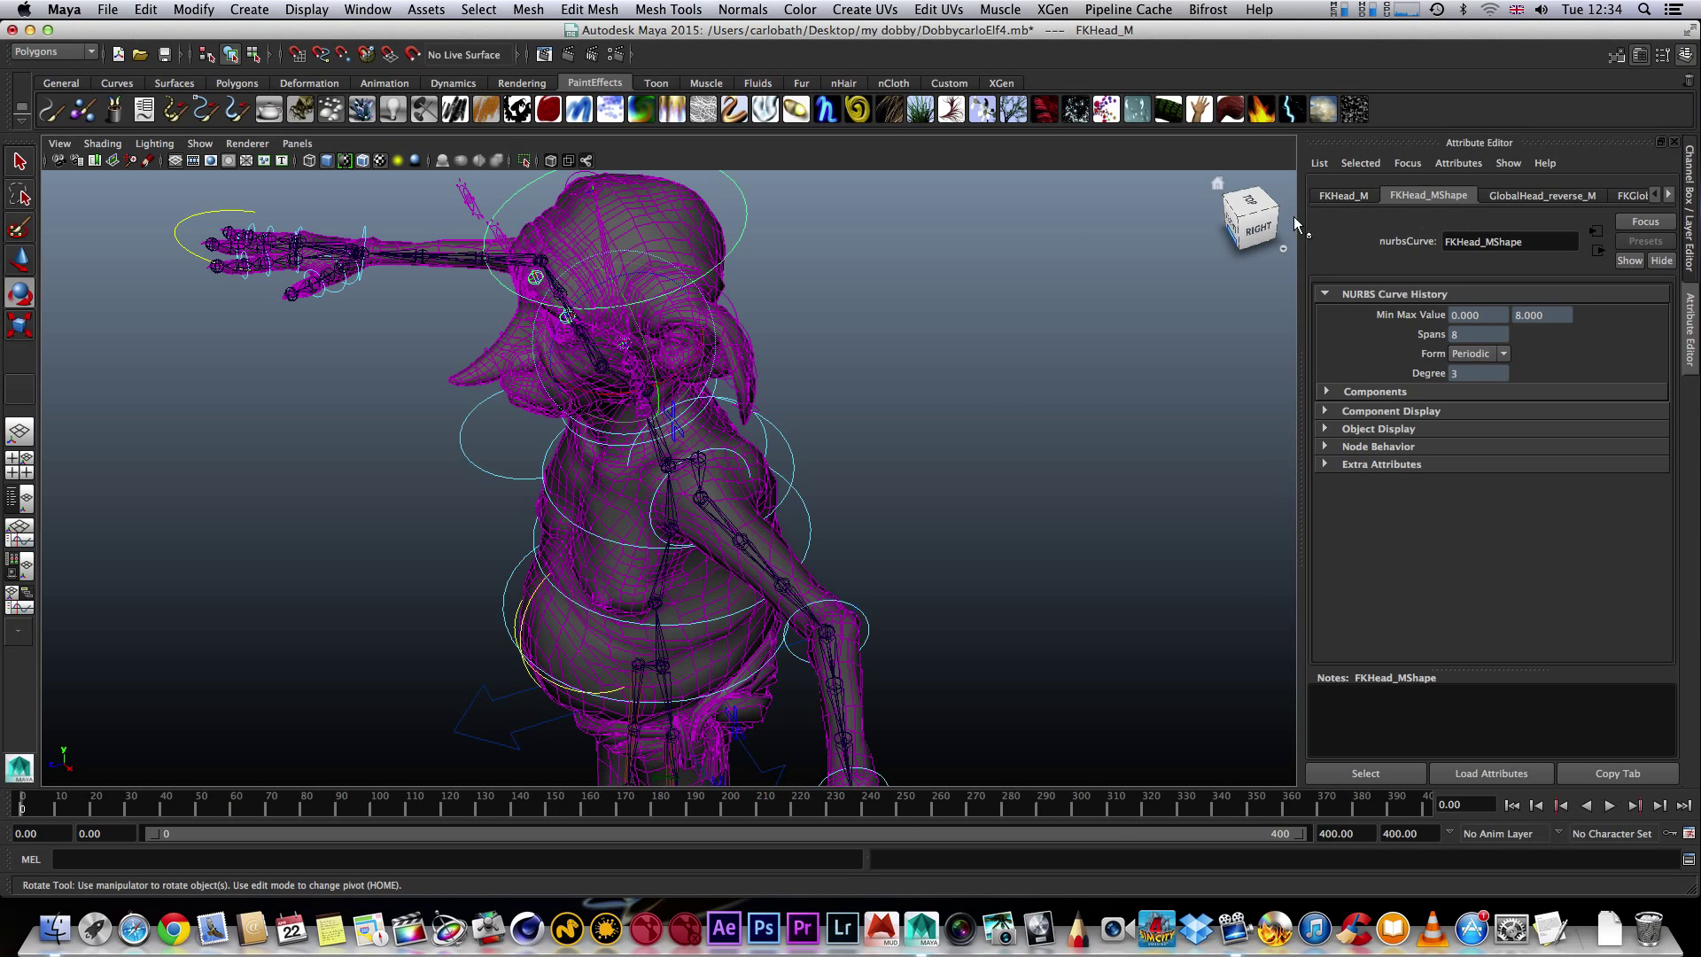
- Straighten the right arm by rotating its elbow control to about 17 degrees in X, -1 in Y and 5 in Z
{"action": "left_click", "coordinate": [1234, 226]}
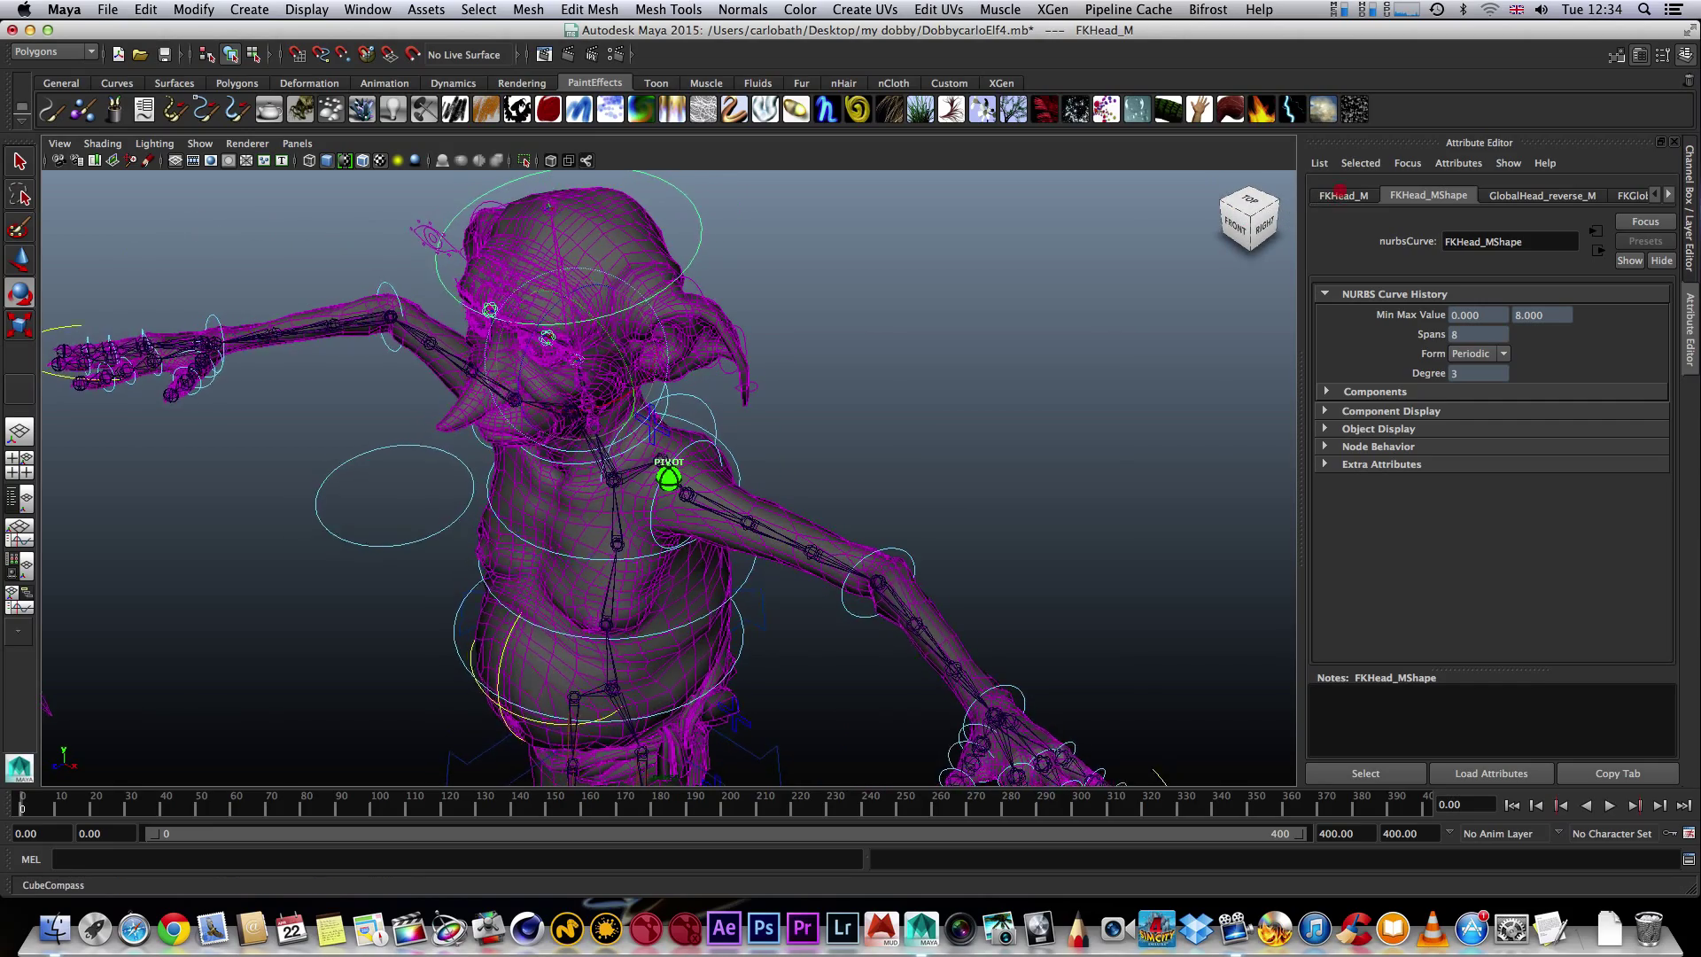
{"action": "left_click", "coordinate": [1269, 186]}
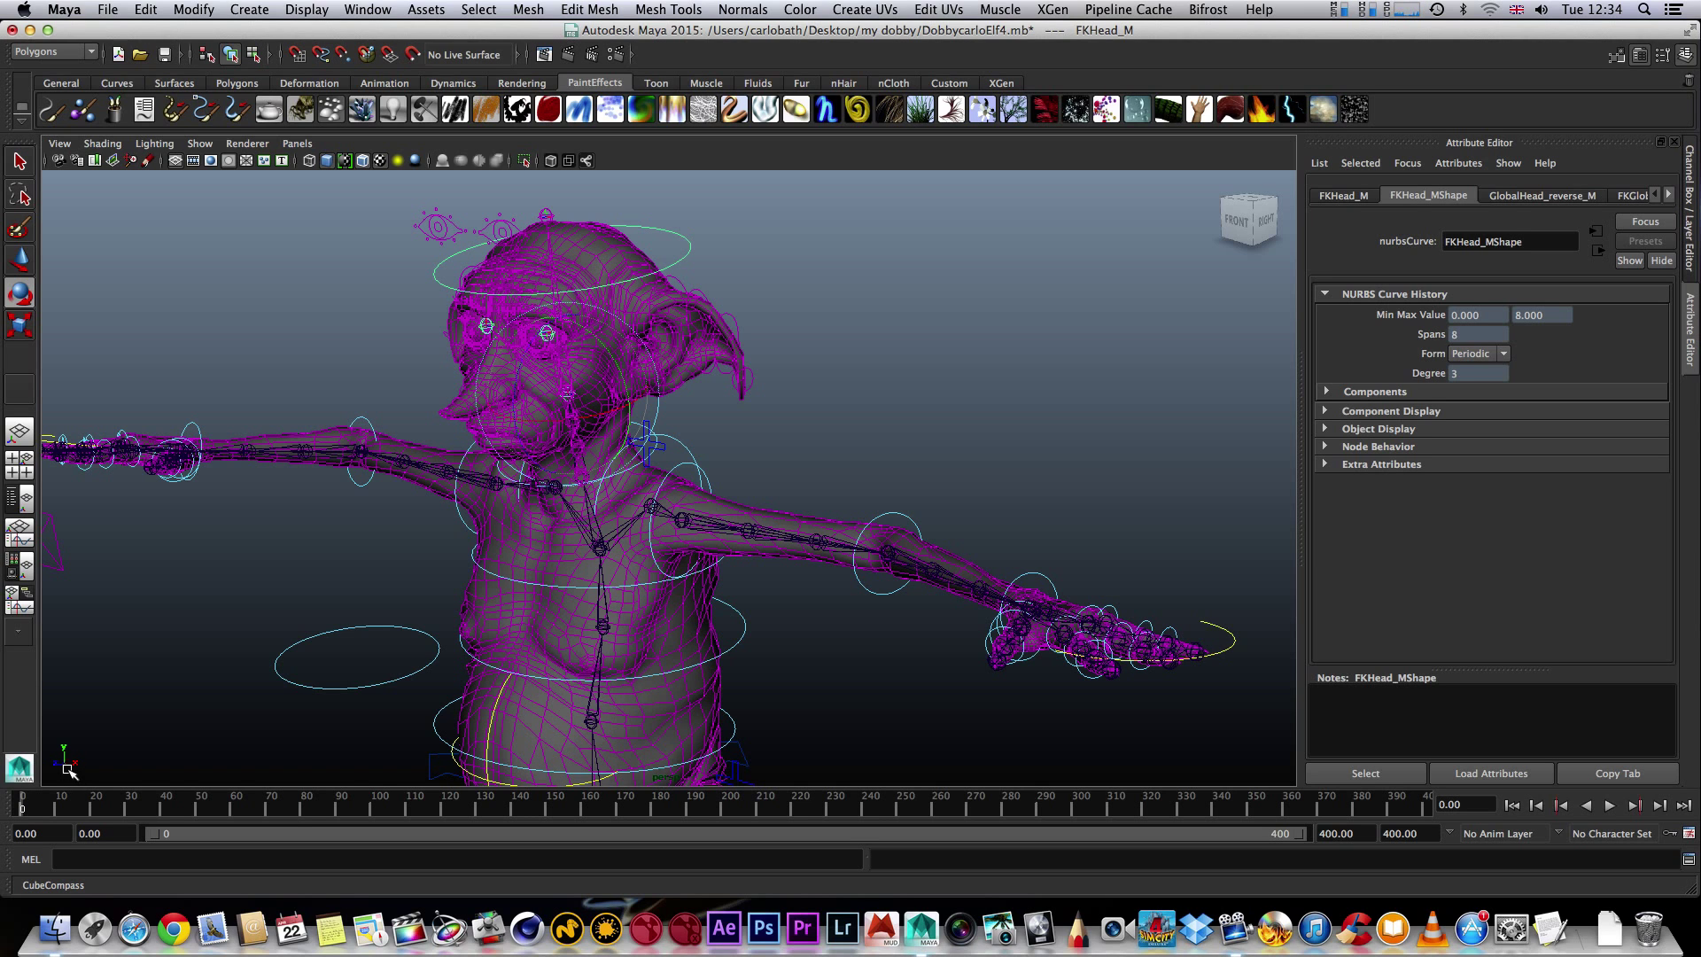
{"action": "middle_click_drag", "start_coordinate": [178, 577], "coordinate": [284, 571], "text": "alt"}
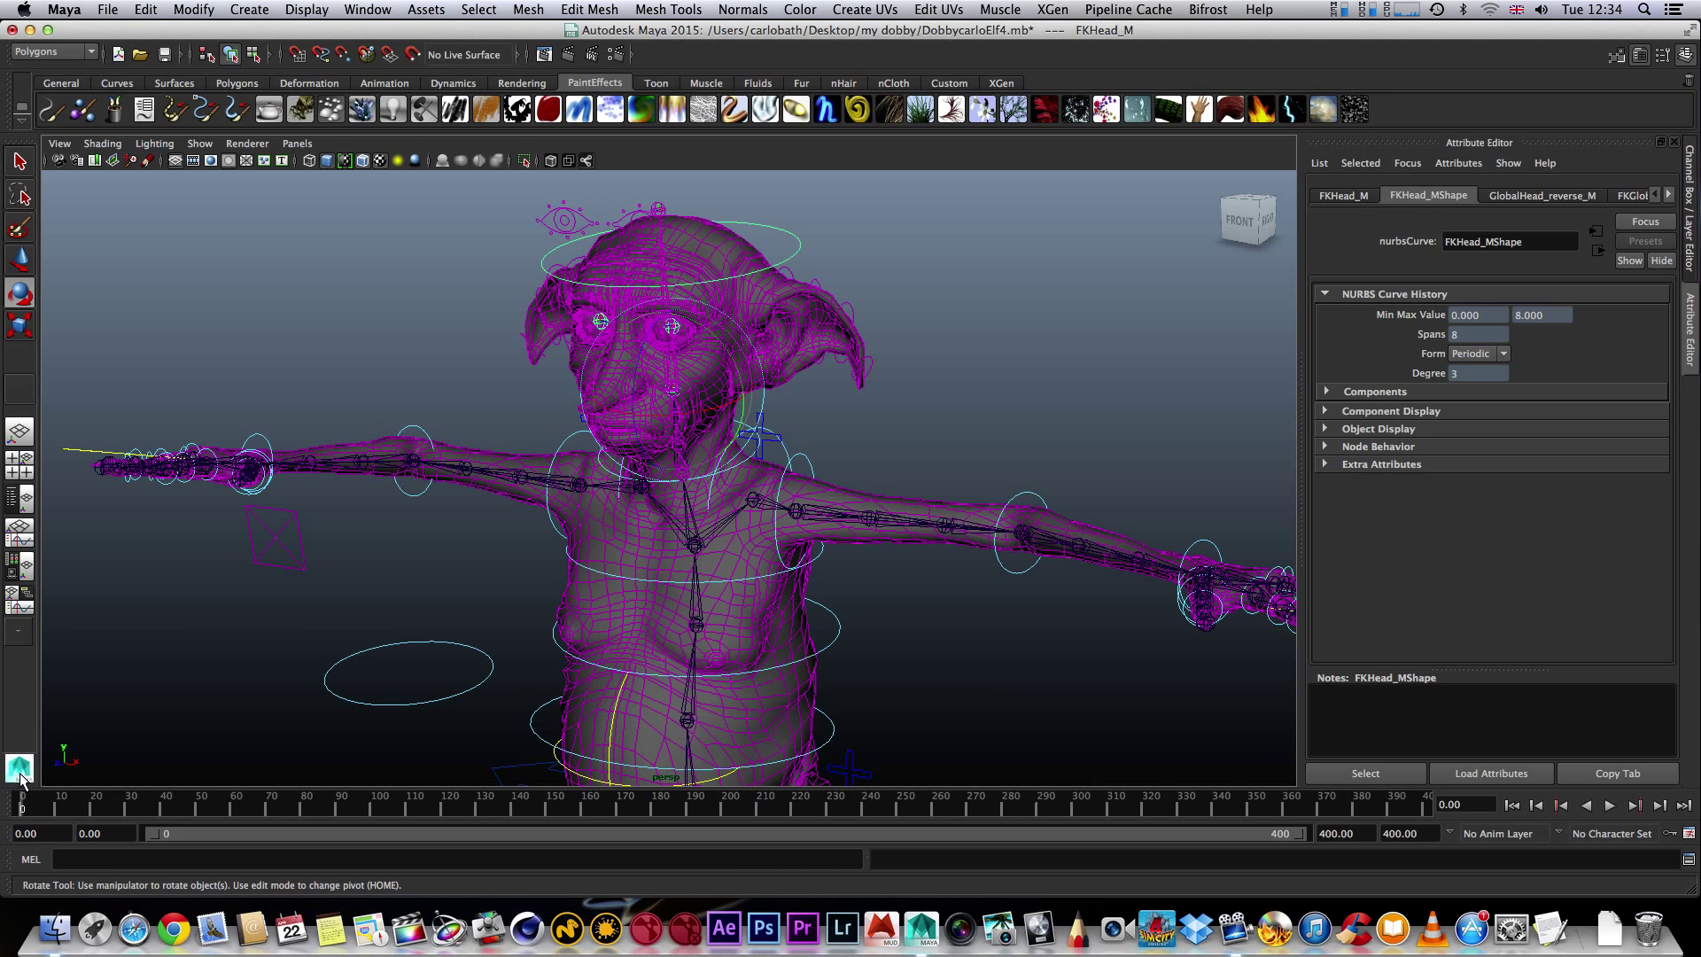
{"action": "left_click", "coordinate": [414, 428]}
{"action": "left_click_drag", "start_coordinate": [454, 416], "coordinate": [371, 403]}
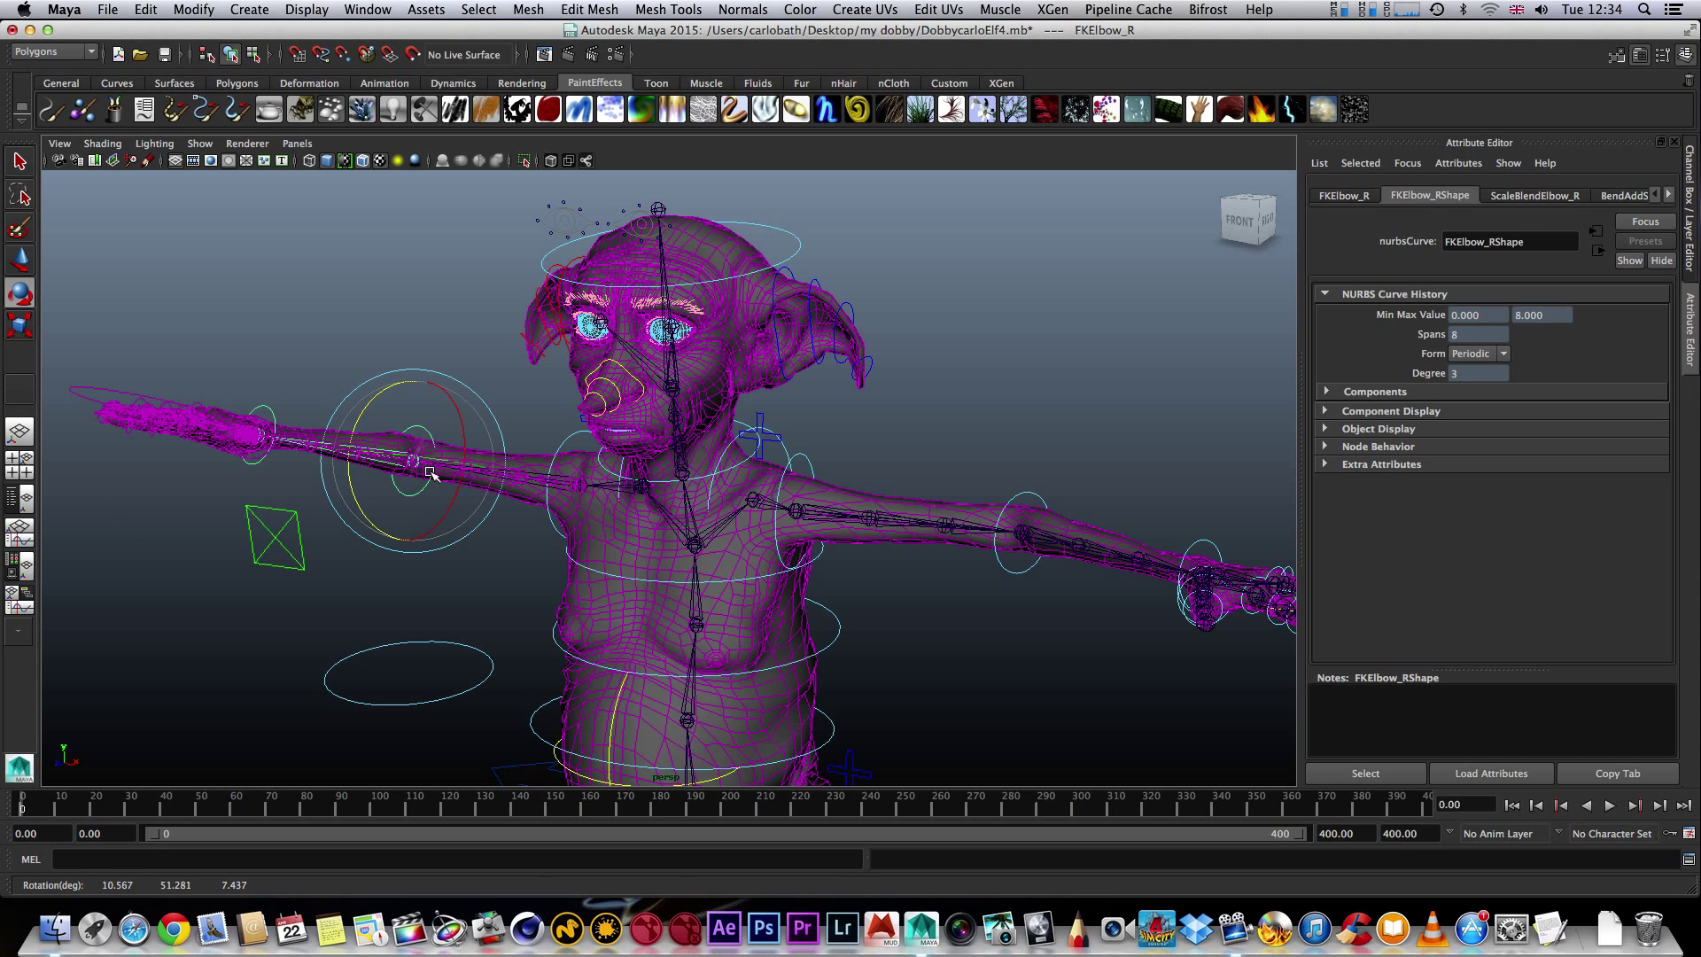
{"action": "left_click_drag", "start_coordinate": [441, 460], "coordinate": [366, 456]}
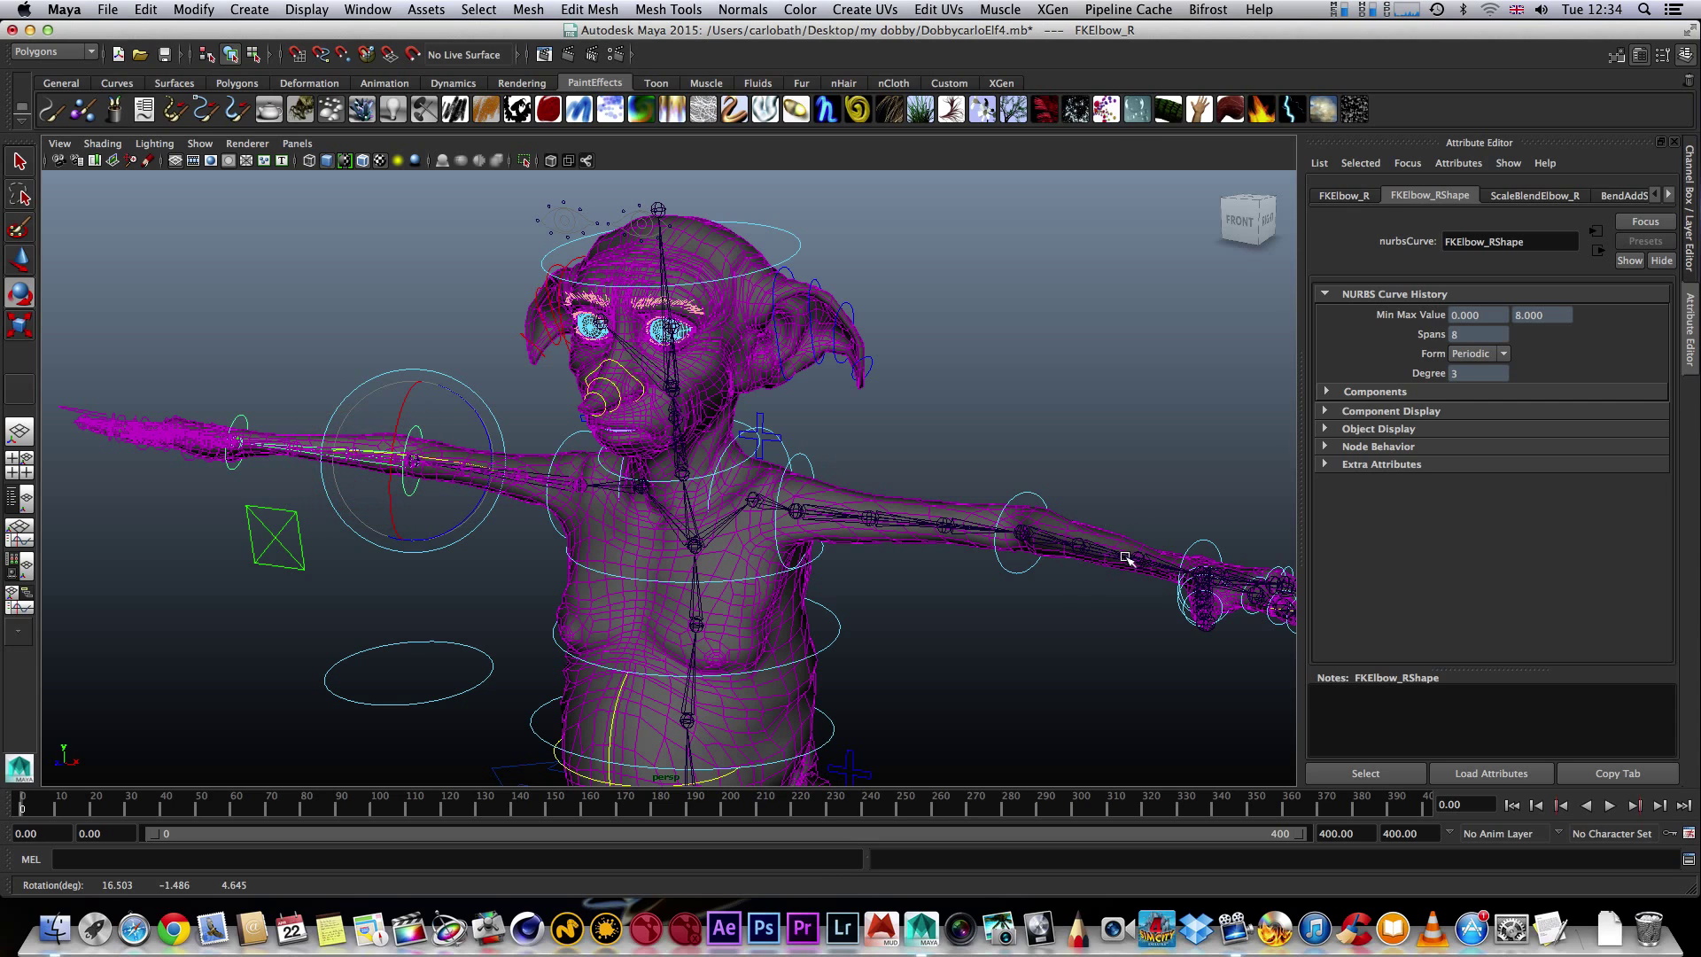
- Rotate the left elbow control about -14 degrees in Z and the left shoulder control about -77 degrees in Z
{"action": "left_click", "coordinate": [985, 516]}
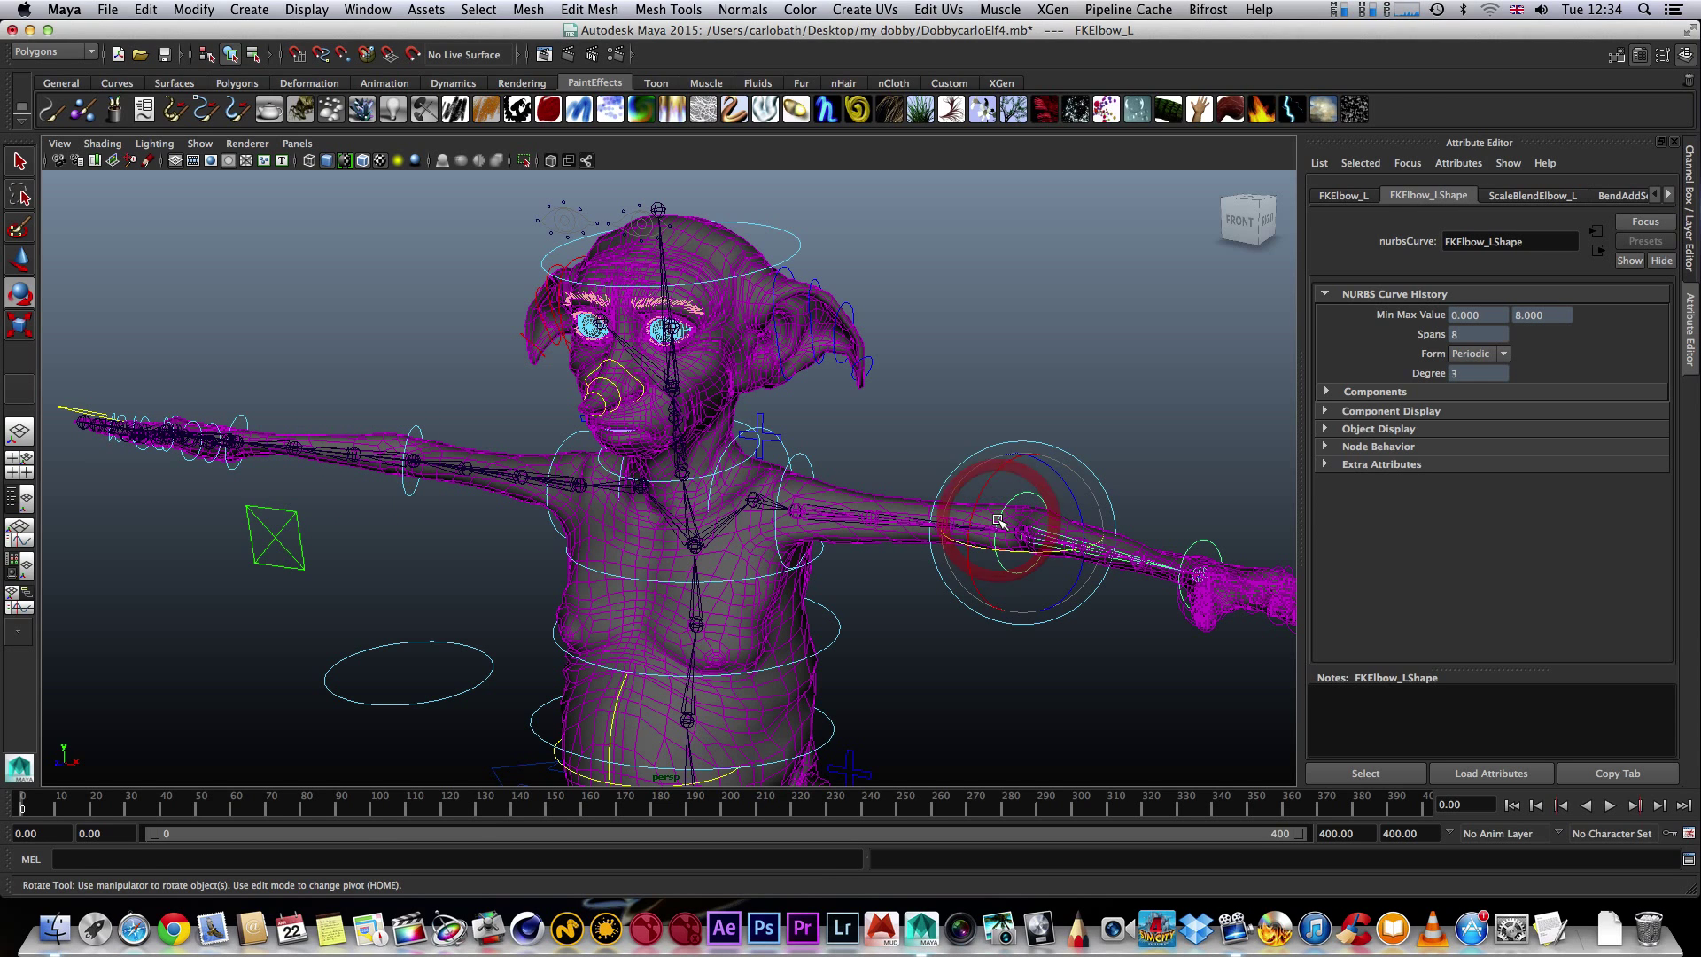
{"action": "left_click_drag", "start_coordinate": [1063, 475], "coordinate": [1068, 495]}
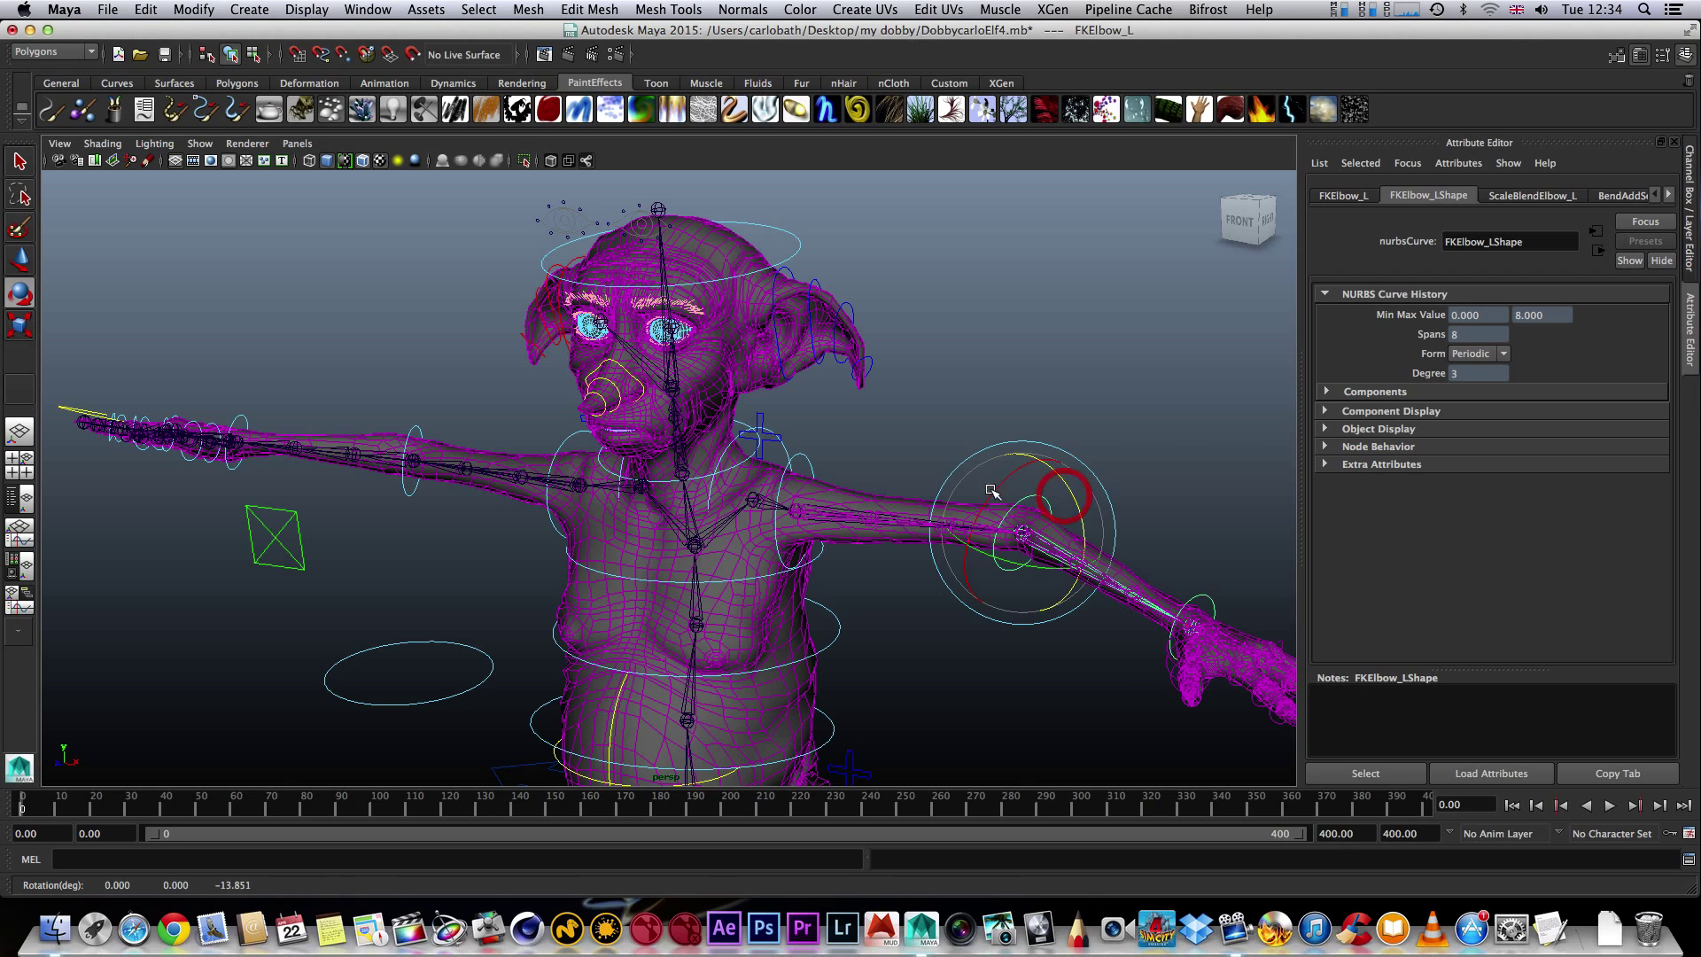
{"action": "left_click", "coordinate": [784, 471]}
{"action": "left_click_drag", "start_coordinate": [841, 455], "coordinate": [843, 576]}
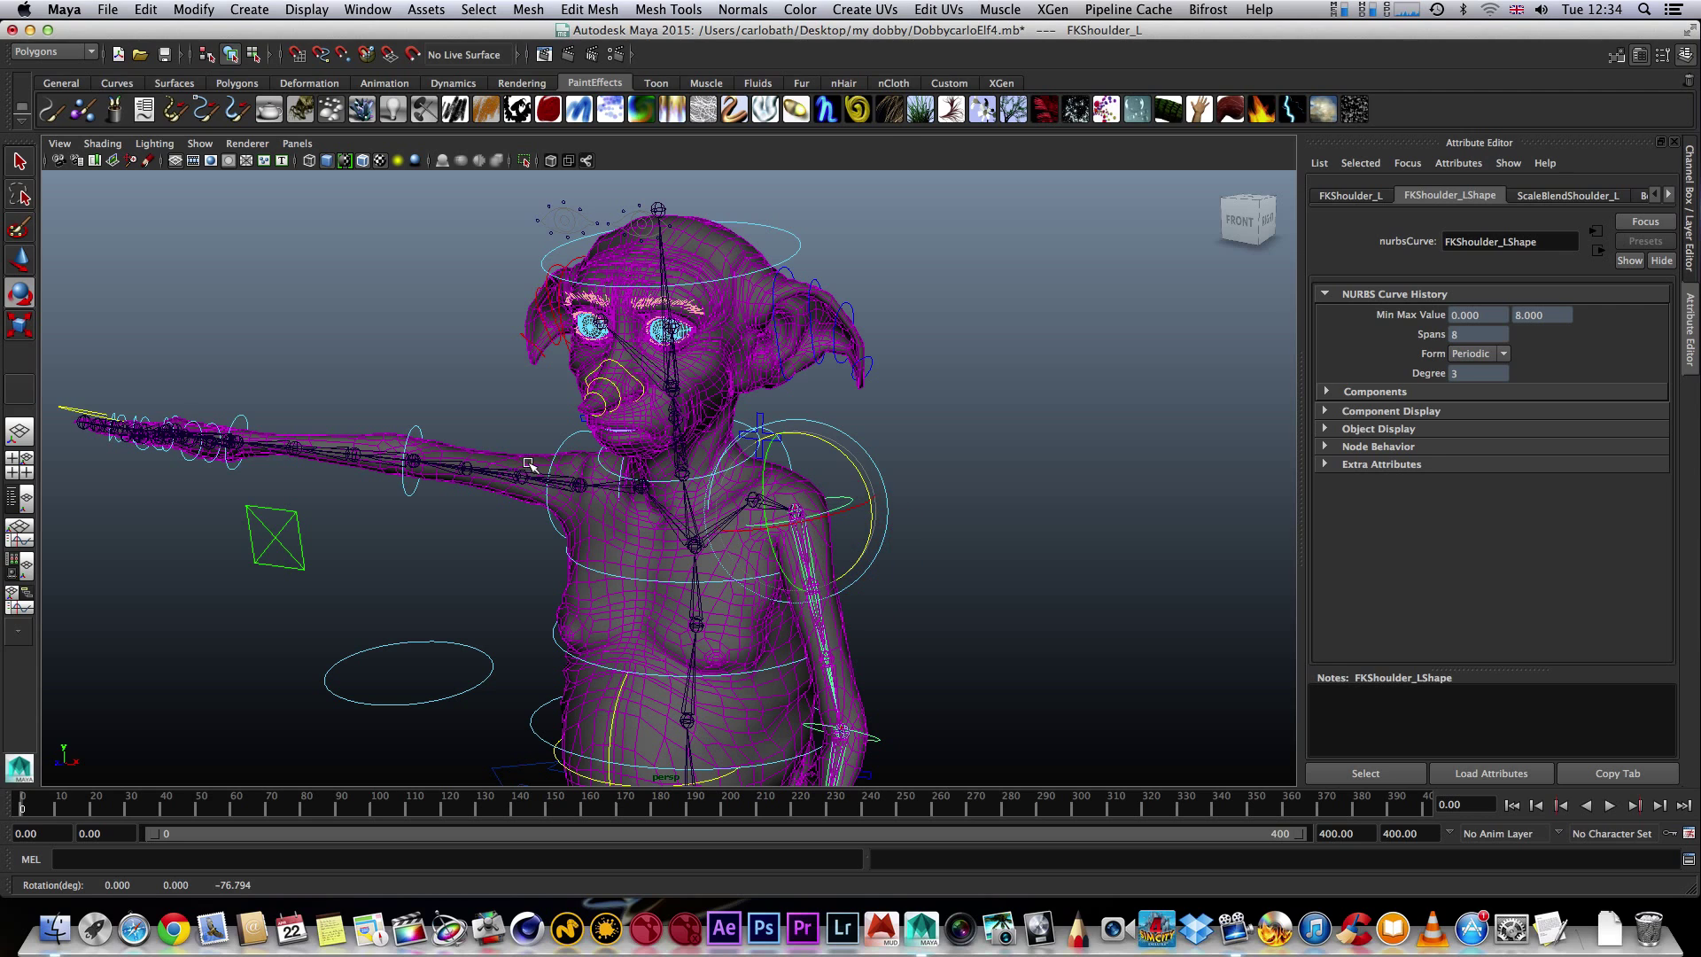
- Lower the right arm beside the body, rotating its shoulder joint to about -33 degrees in X, 30 in Y and -62 in Z
{"action": "left_click", "coordinate": [554, 455]}
{"action": "left_click_drag", "start_coordinate": [551, 450], "coordinate": [542, 461]}
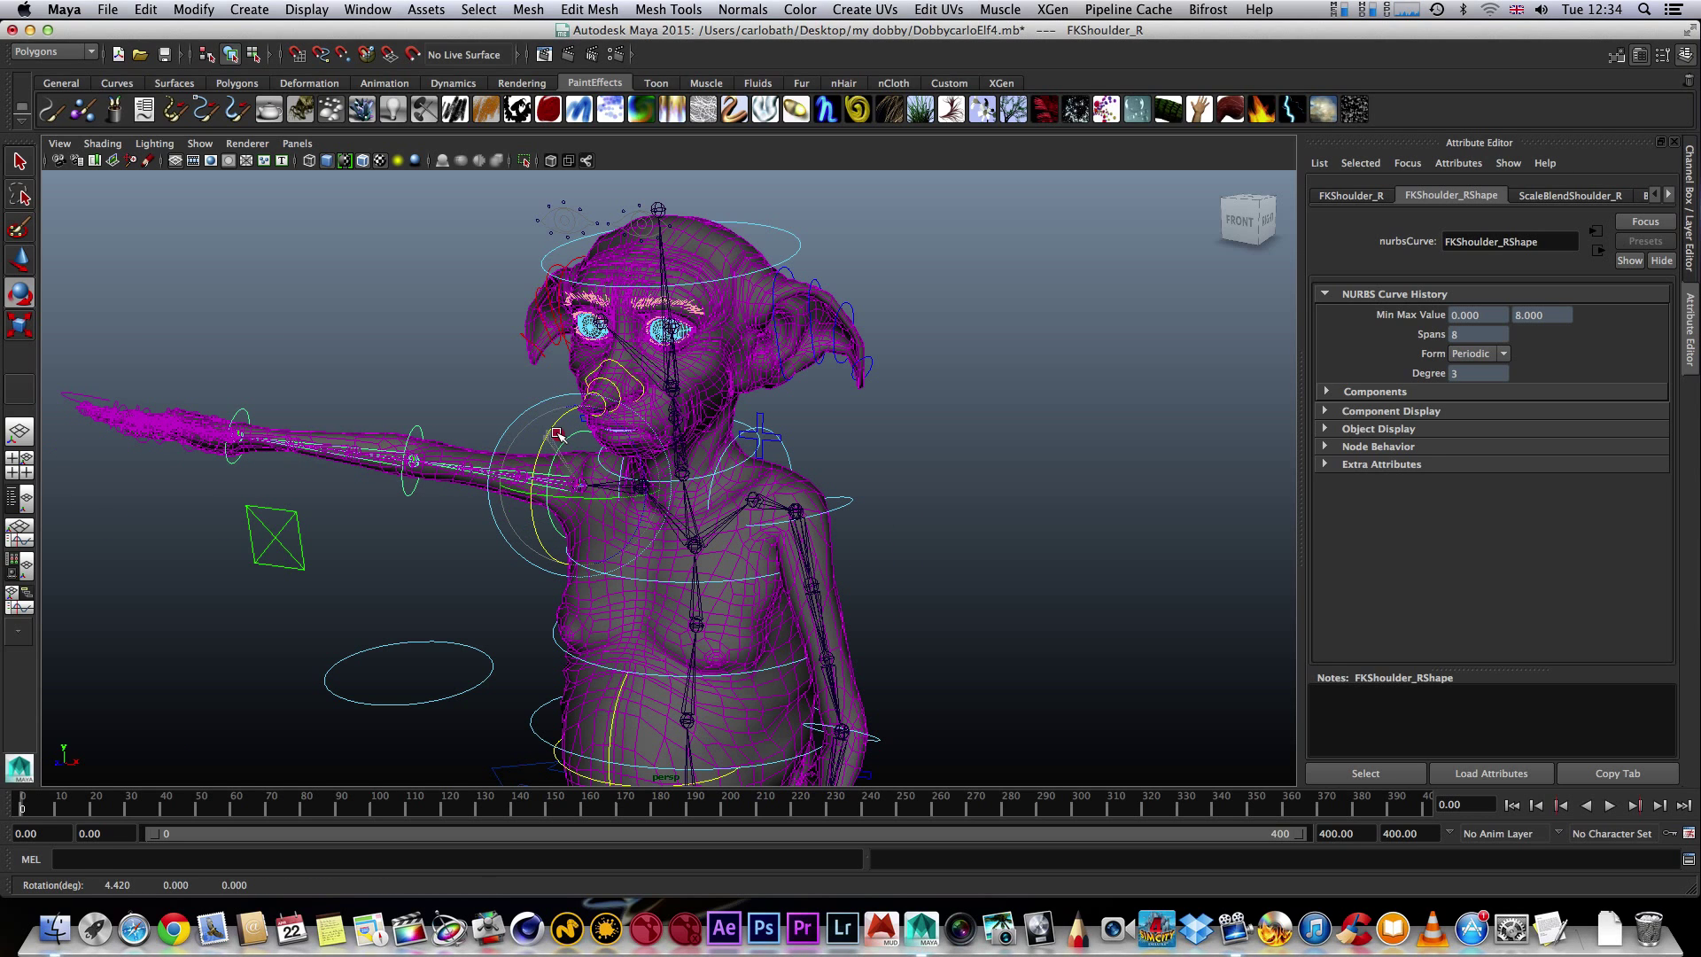
{"action": "left_click", "coordinate": [487, 497]}
{"action": "left_click", "coordinate": [548, 484]}
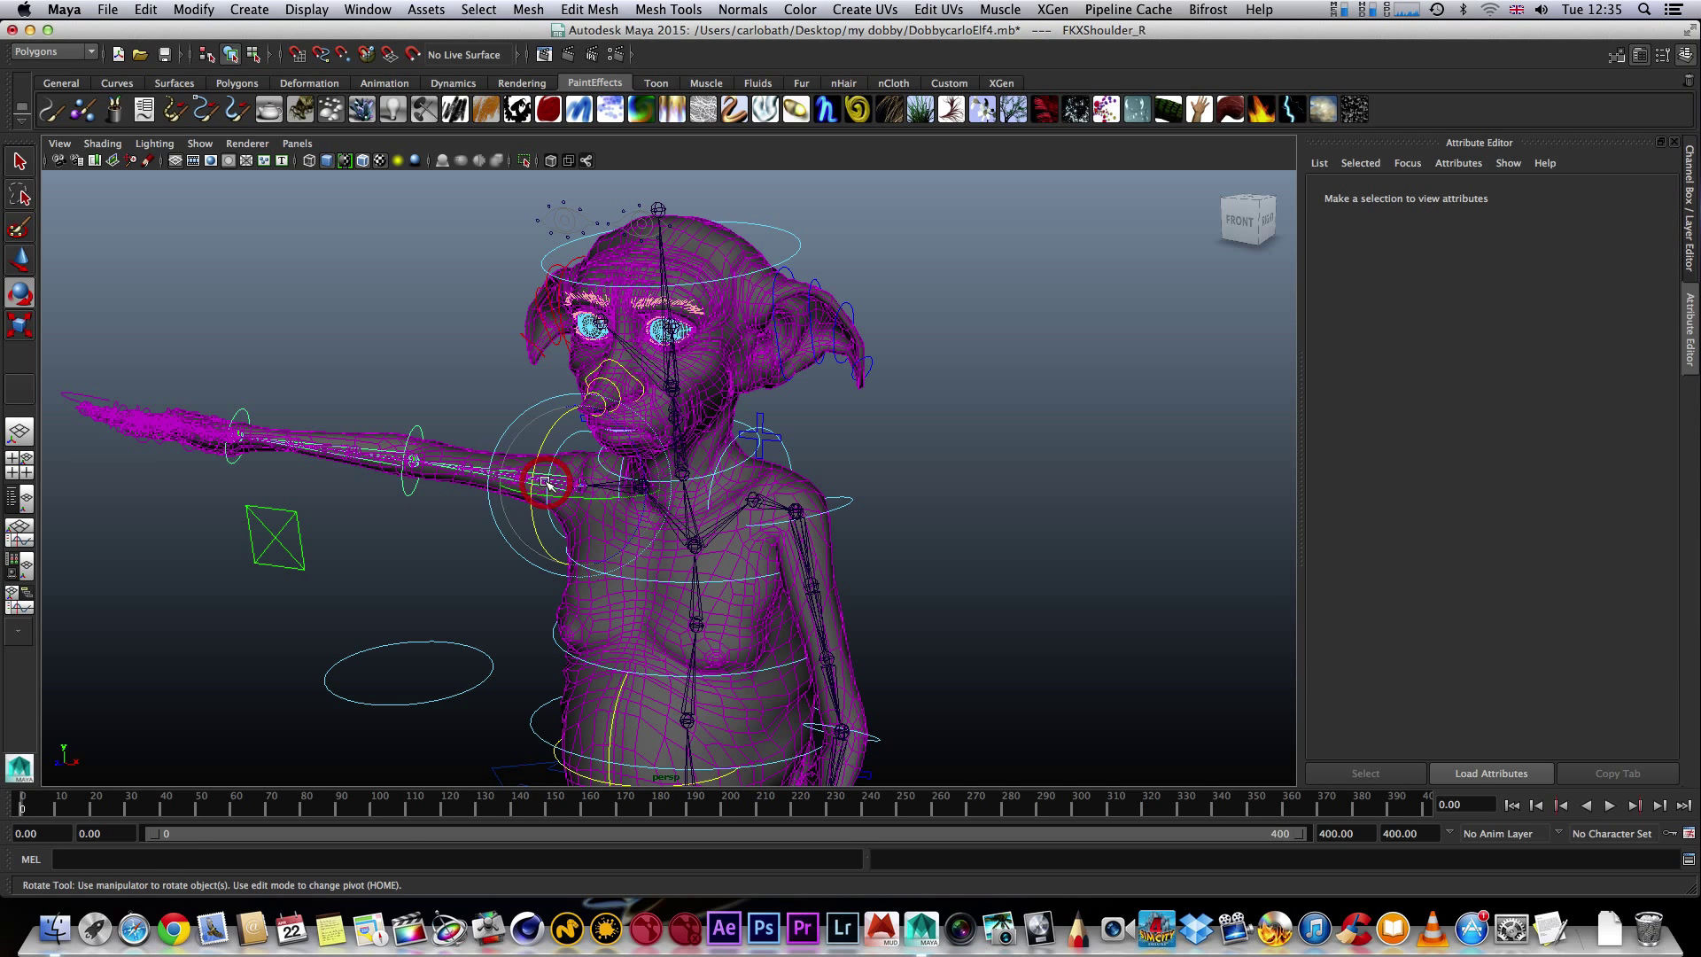
{"action": "left_click_drag", "start_coordinate": [491, 449], "coordinate": [532, 651]}
- Adjust the rotation of the right elbow joint, and rotate the right scapula joint about 11 degrees in Y
{"action": "left_click", "coordinate": [528, 656]}
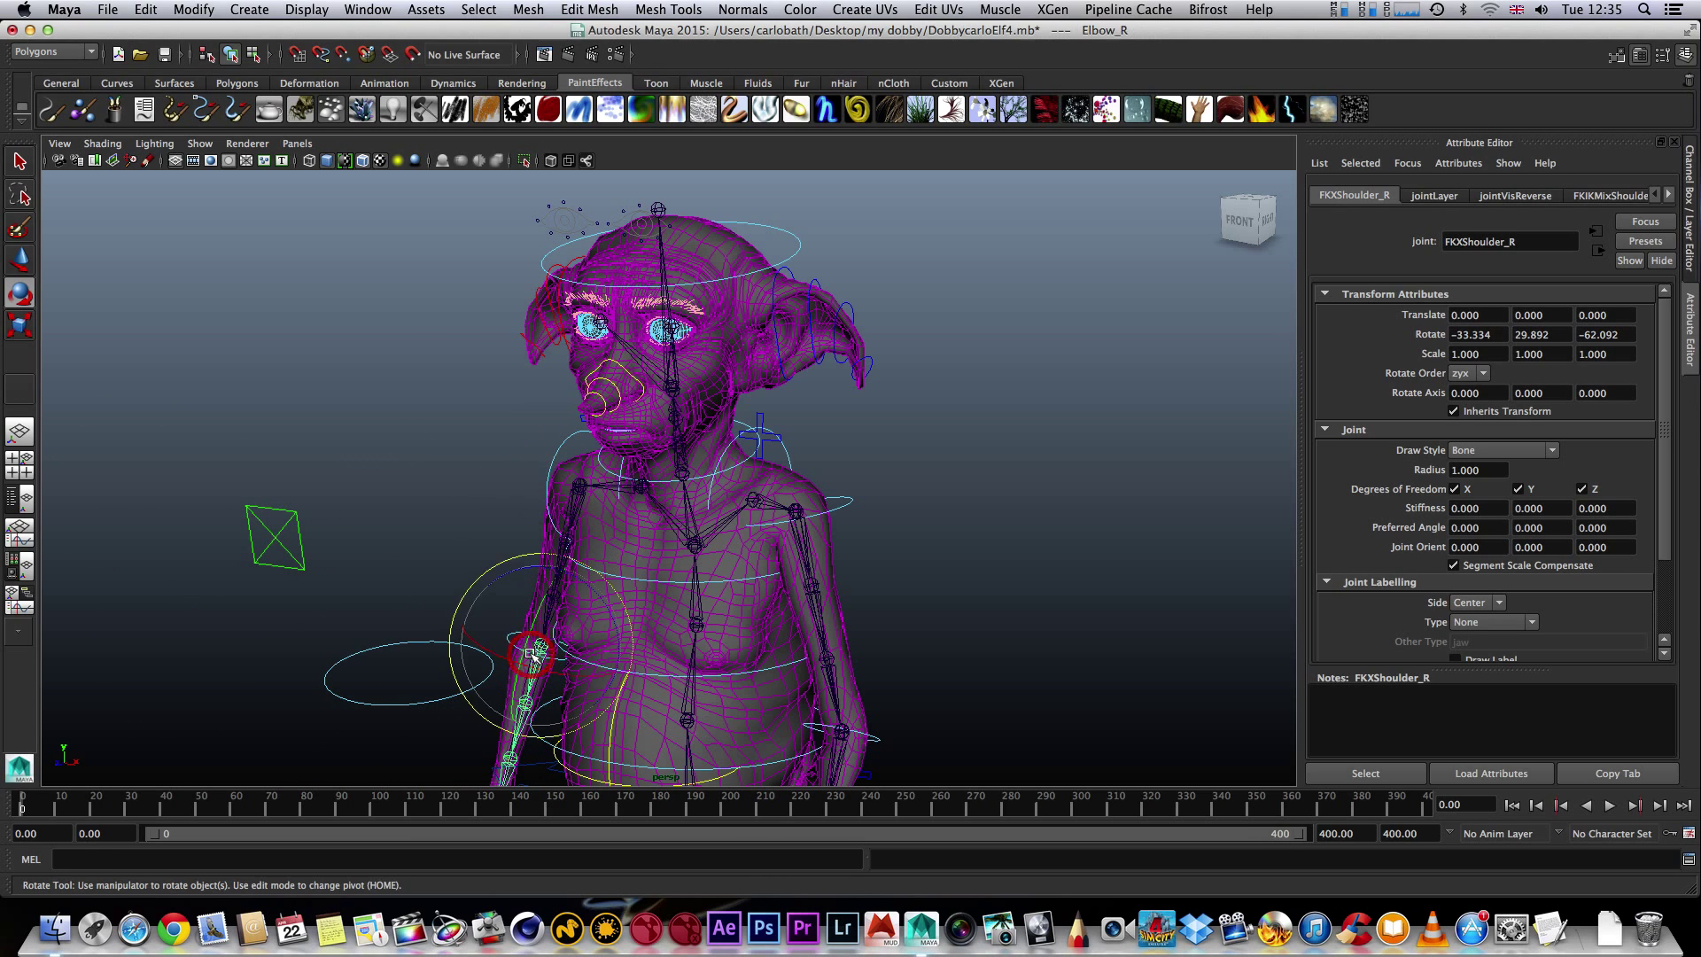
{"action": "left_click_drag", "start_coordinate": [525, 651], "coordinate": [528, 649]}
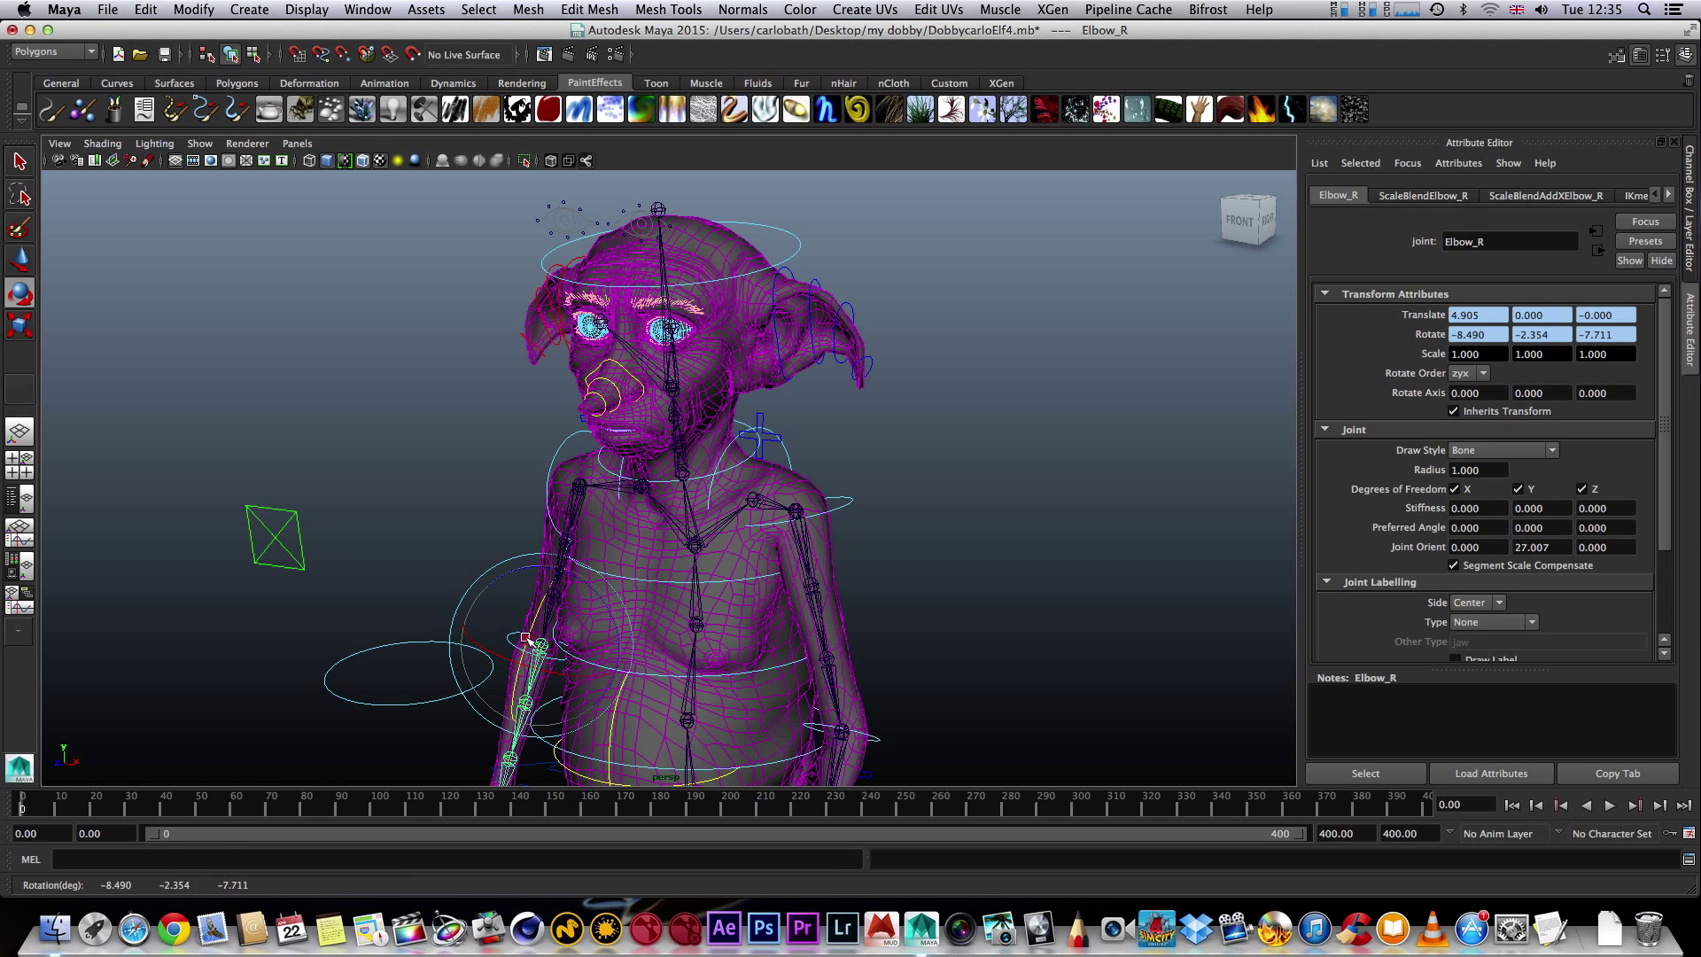
{"action": "left_click_drag", "start_coordinate": [525, 627], "coordinate": [472, 636]}
{"action": "left_click", "coordinate": [616, 678]}
{"action": "left_click", "coordinate": [631, 479]}
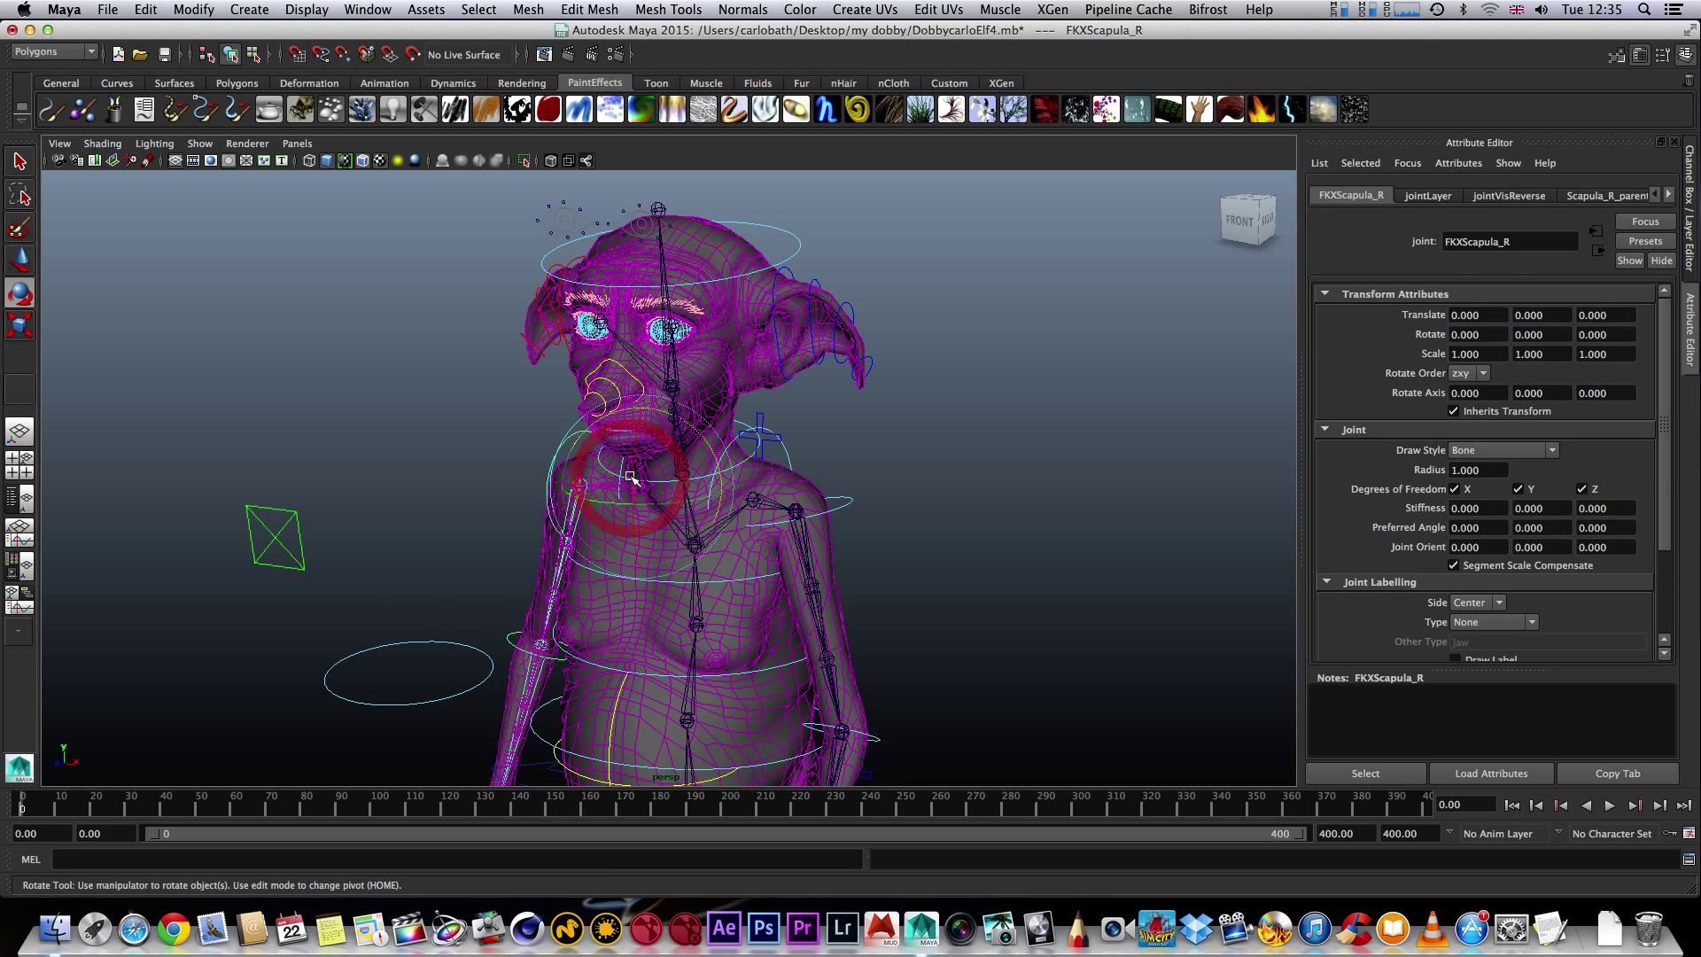
{"action": "left_click_drag", "start_coordinate": [621, 506], "coordinate": [636, 496]}
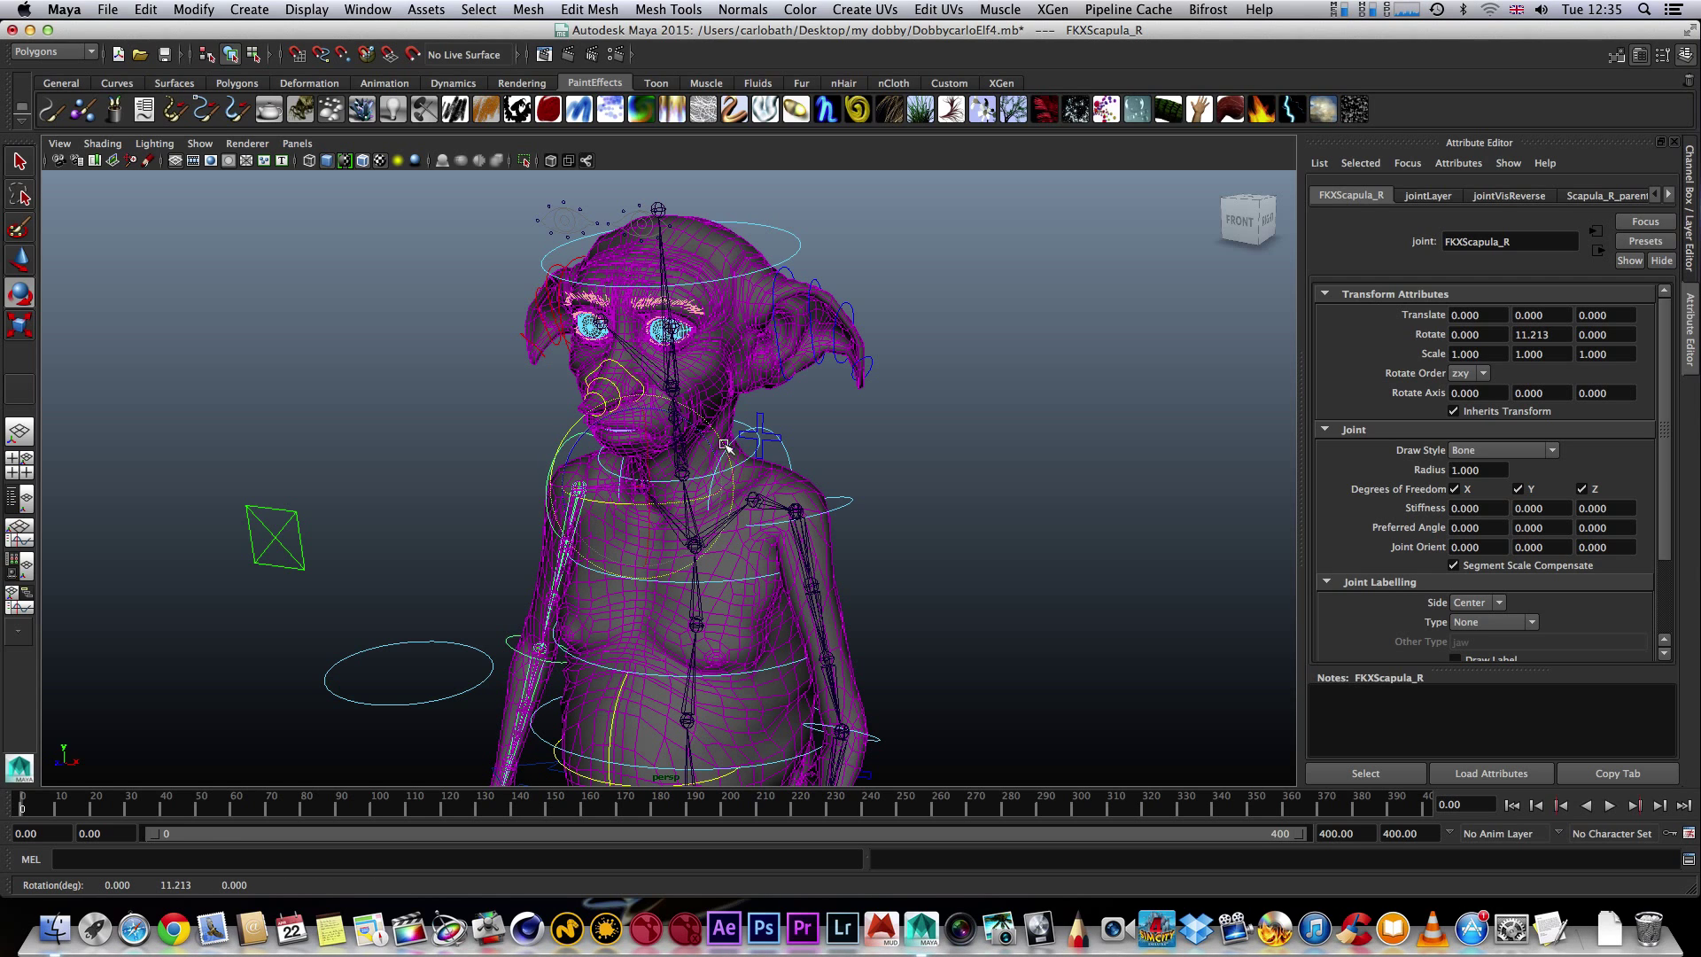
- Rotate the neck control to about 55 degrees in X, -13 in Y and -1 in Z
{"action": "left_click", "coordinate": [690, 480]}
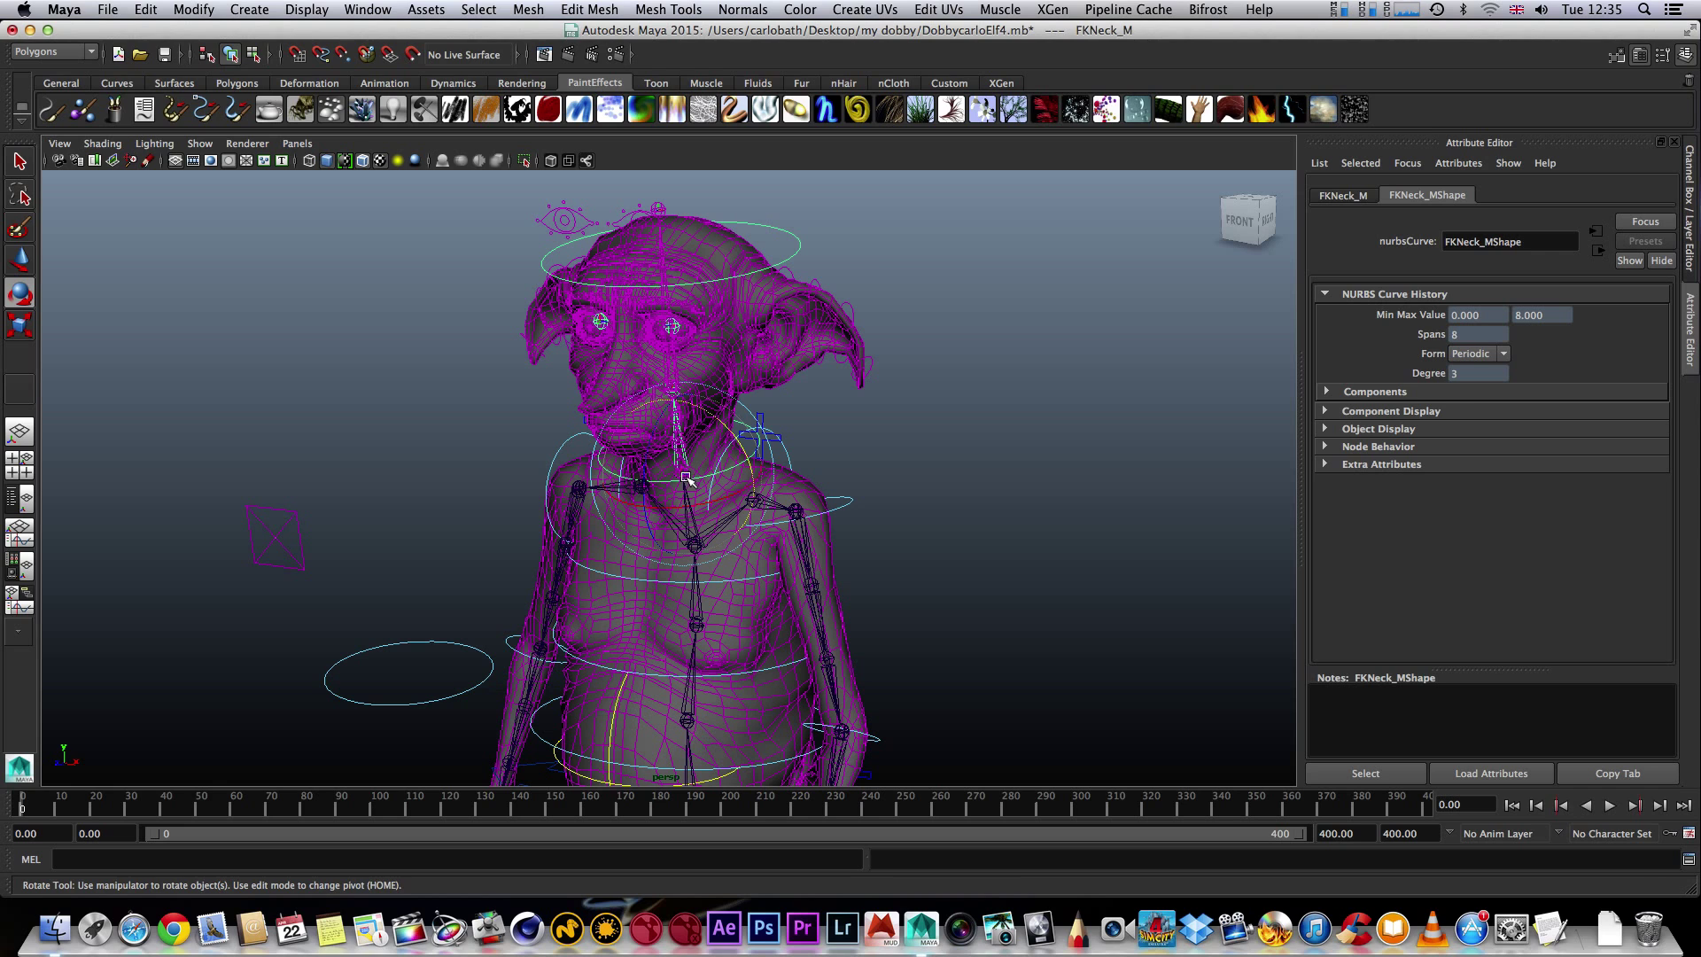
{"action": "left_click_drag", "start_coordinate": [687, 479], "coordinate": [721, 496]}
{"action": "scroll", "coordinate": [802, 459], "scroll_direction": "up", "scroll_amount": 4}
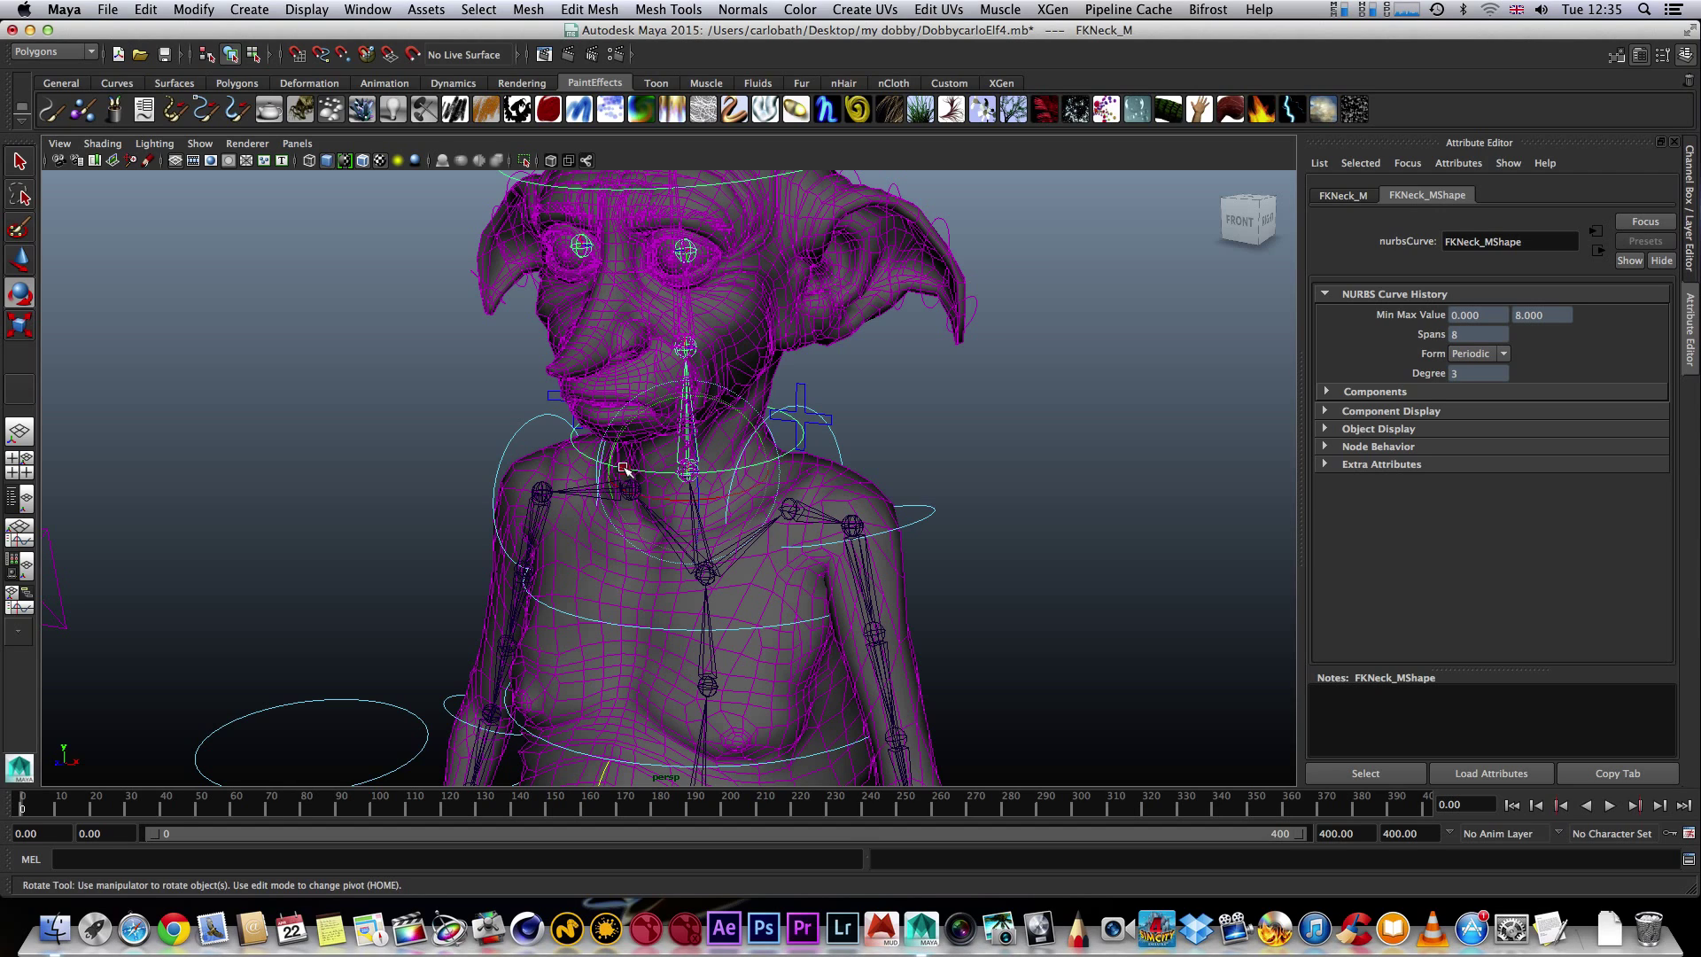
{"action": "mouse_move", "coordinate": [625, 469]}
{"action": "left_mouse_down"}
{"action": "mouse_move", "coordinate": [646, 476]}
{"action": "mouse_move", "coordinate": [607, 475]}
{"action": "mouse_move", "coordinate": [630, 469]}
{"action": "left_mouse_up"}
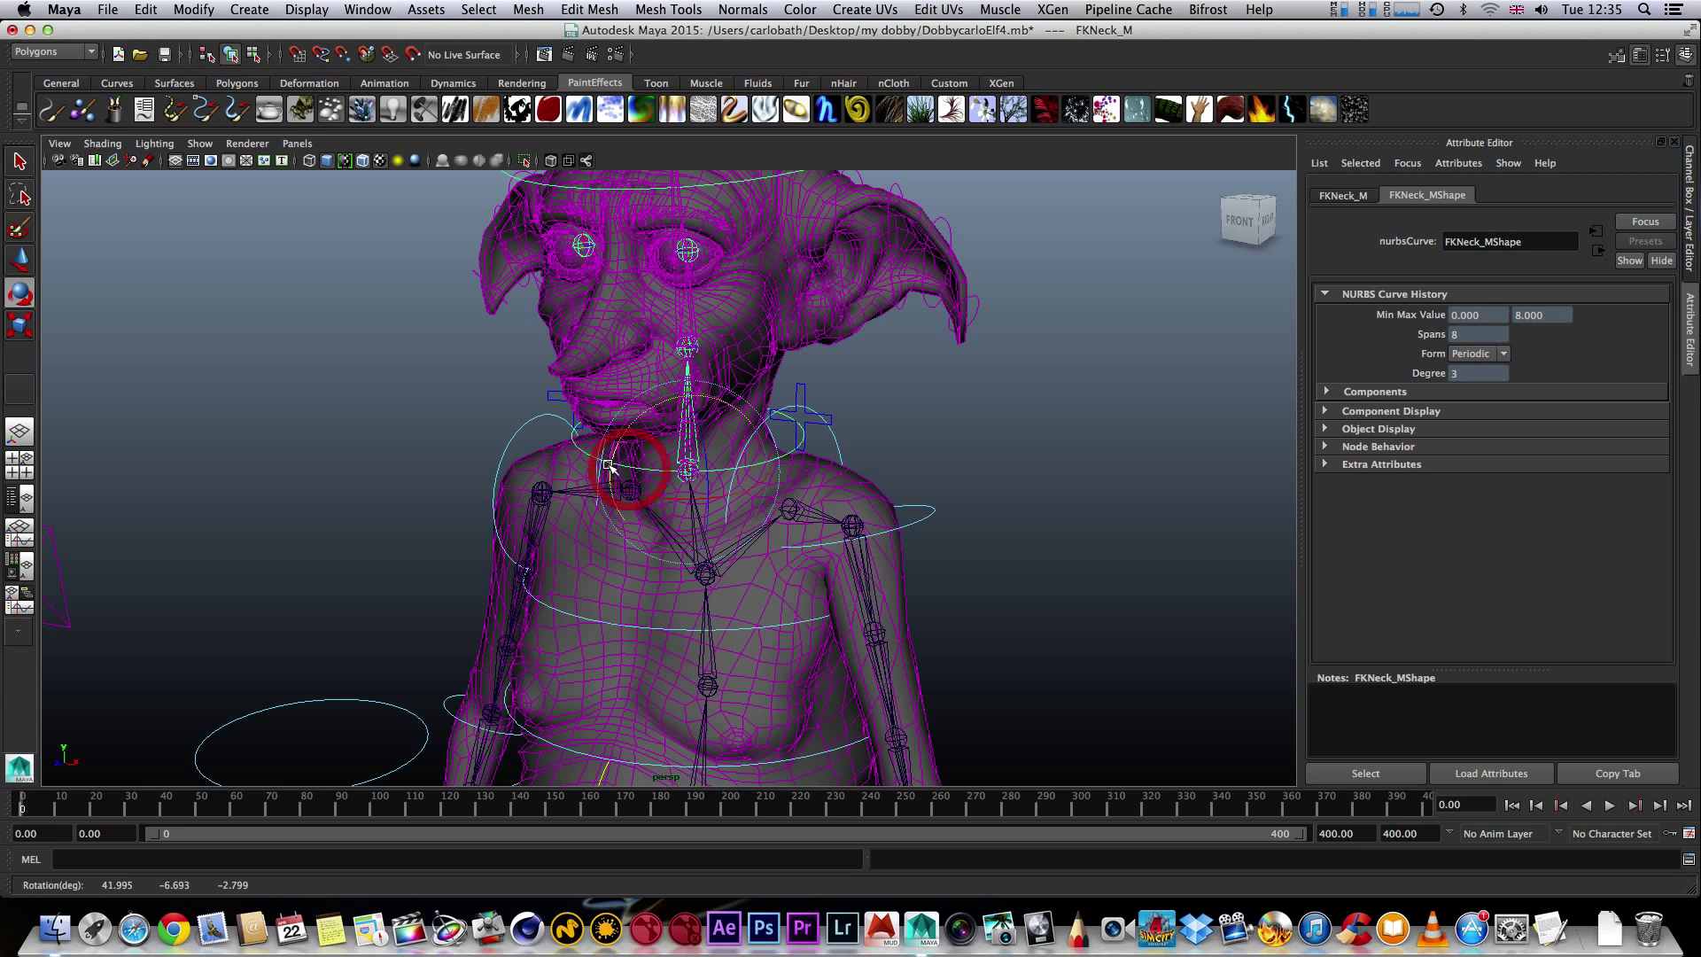
{"action": "scroll", "coordinate": [562, 467], "scroll_direction": "down", "scroll_amount": 5}
{"action": "scroll", "coordinate": [562, 469], "scroll_direction": "up", "scroll_amount": 5}
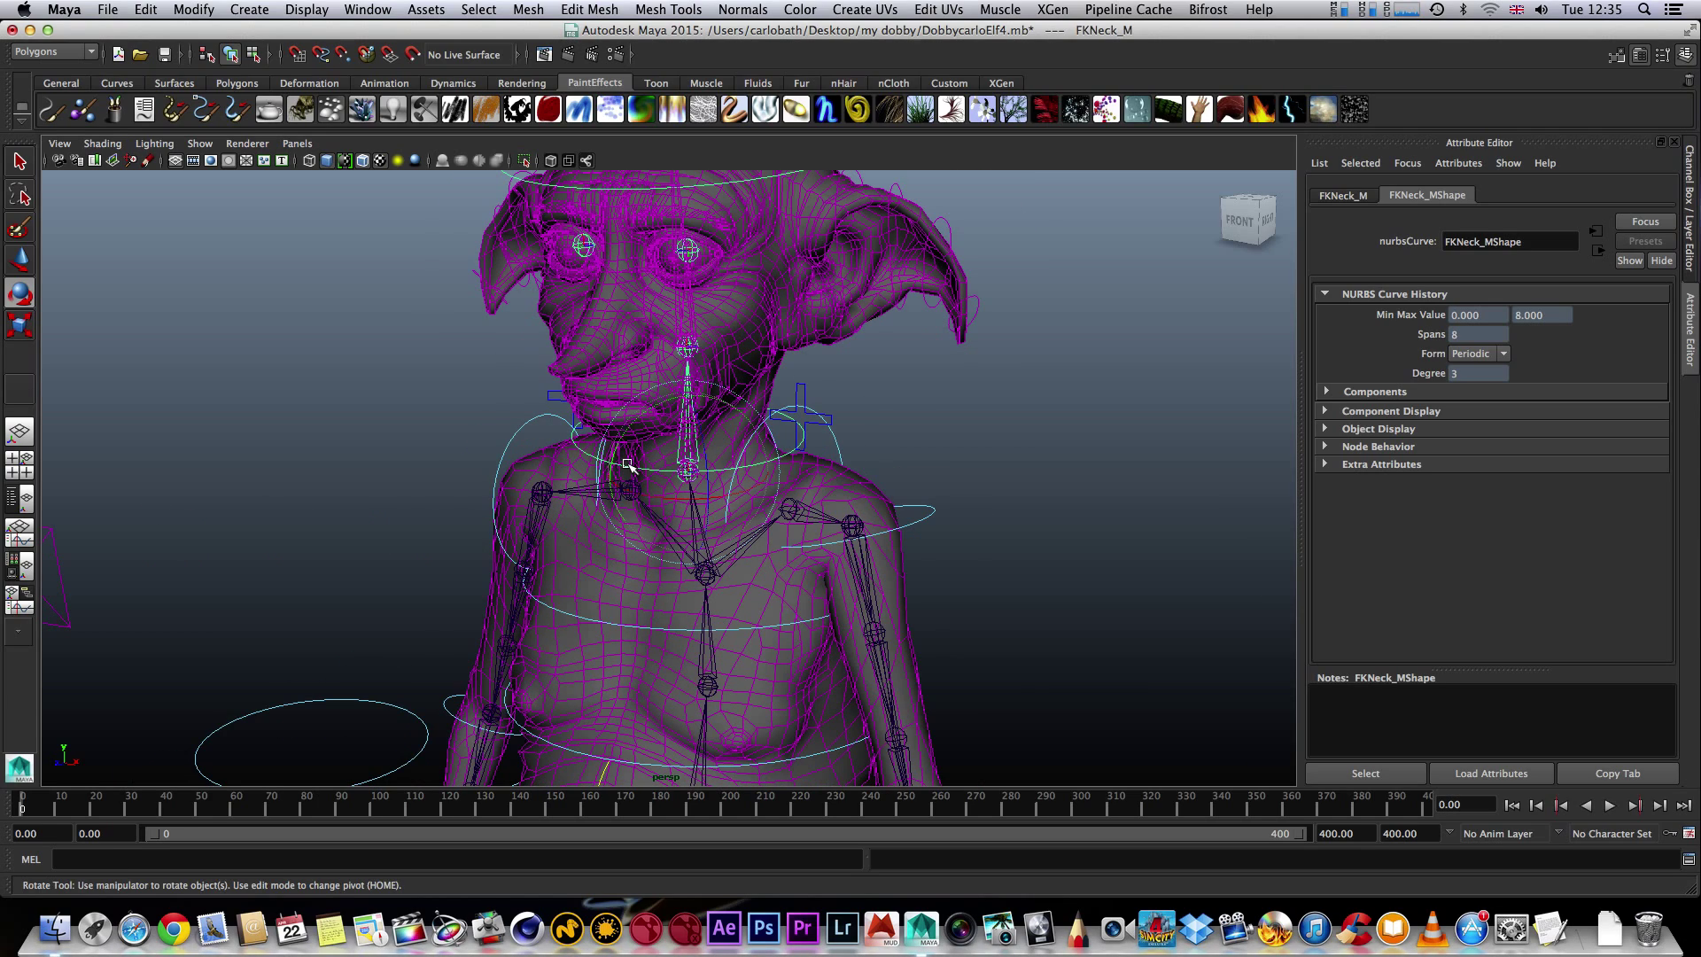
{"action": "left_click_drag", "start_coordinate": [625, 464], "coordinate": [634, 466]}
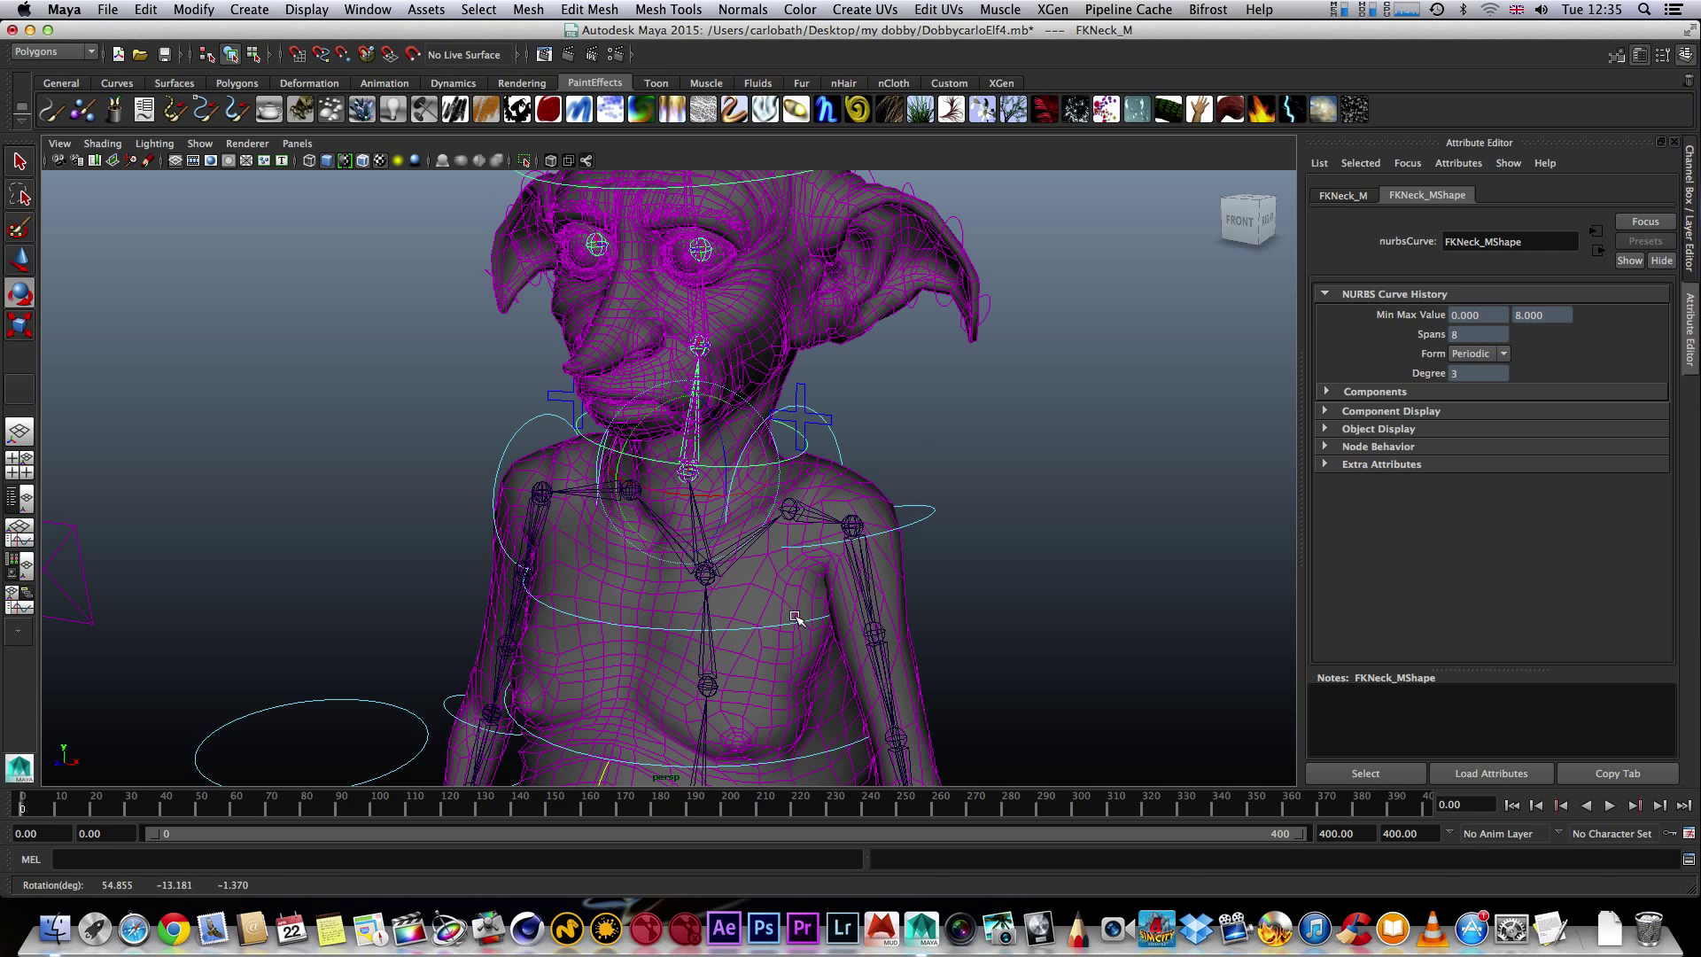
- Bend the left thumb's second joint to about -10 degrees in X, -9 in Y and -61 in Z
{"action": "middle_click_drag", "start_coordinate": [1088, 581], "coordinate": [1044, 182], "text": "alt"}
{"action": "scroll", "coordinate": [850, 627], "scroll_direction": "down", "scroll_amount": 3}
{"action": "scroll", "coordinate": [847, 626], "scroll_direction": "up", "scroll_amount": 5}
{"action": "scroll", "coordinate": [850, 624], "scroll_direction": "down", "scroll_amount": 2}
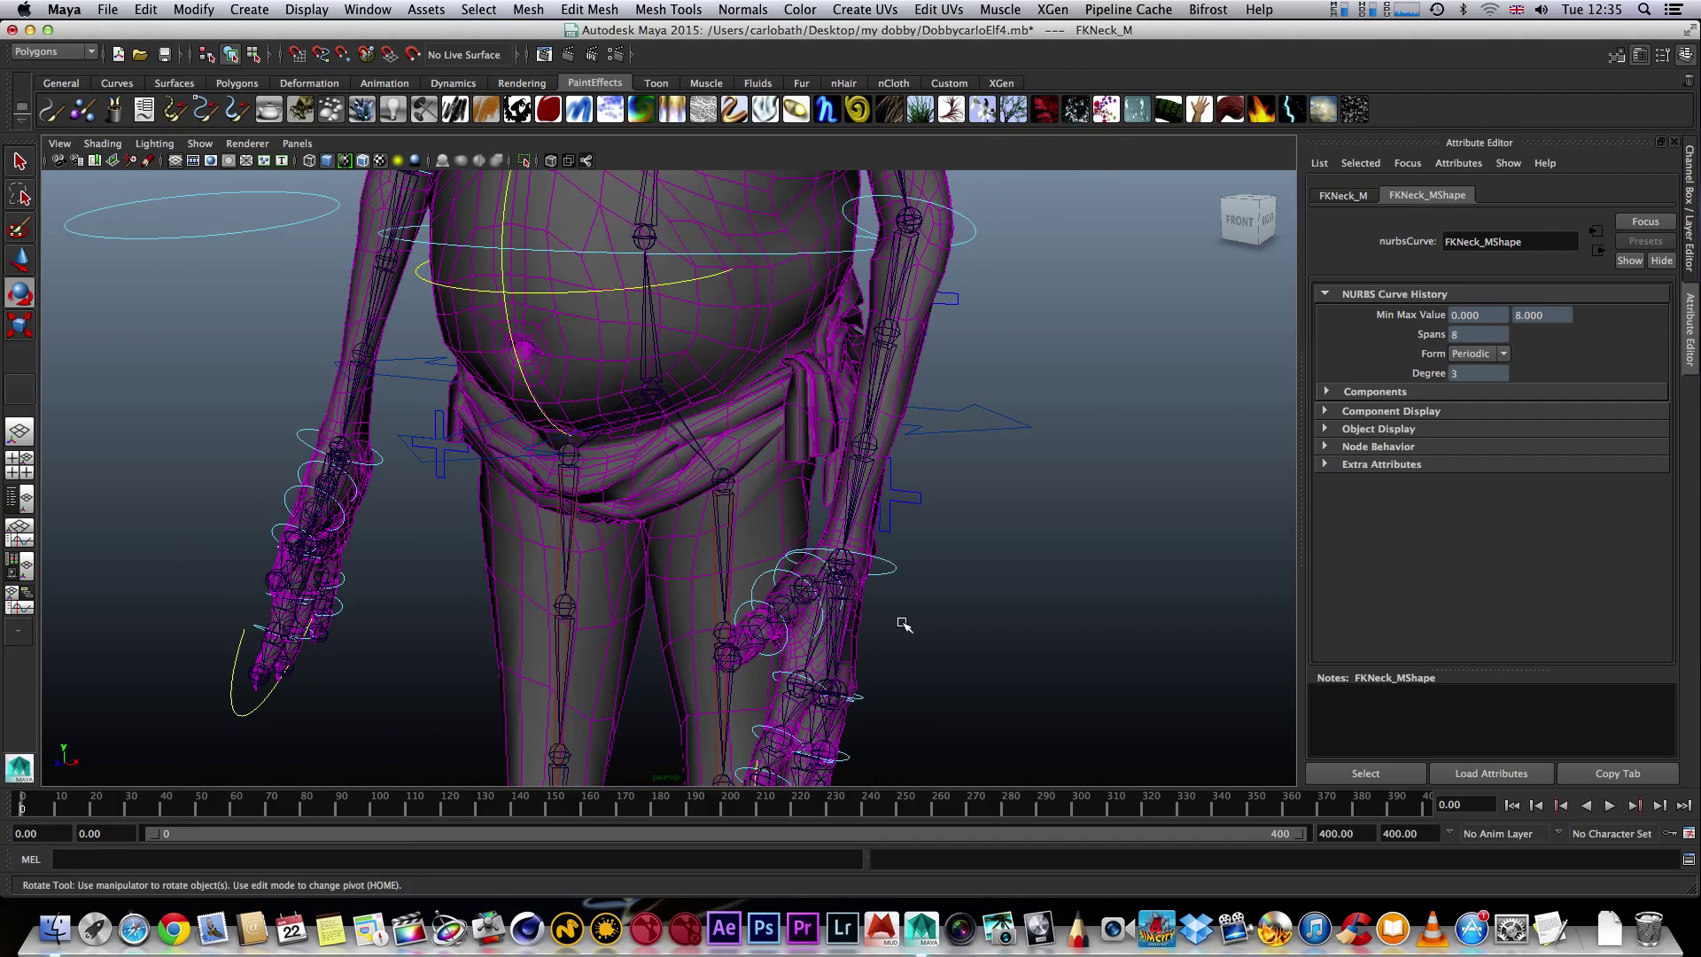
{"action": "middle_click_drag", "start_coordinate": [904, 619], "coordinate": [918, 431], "text": "alt"}
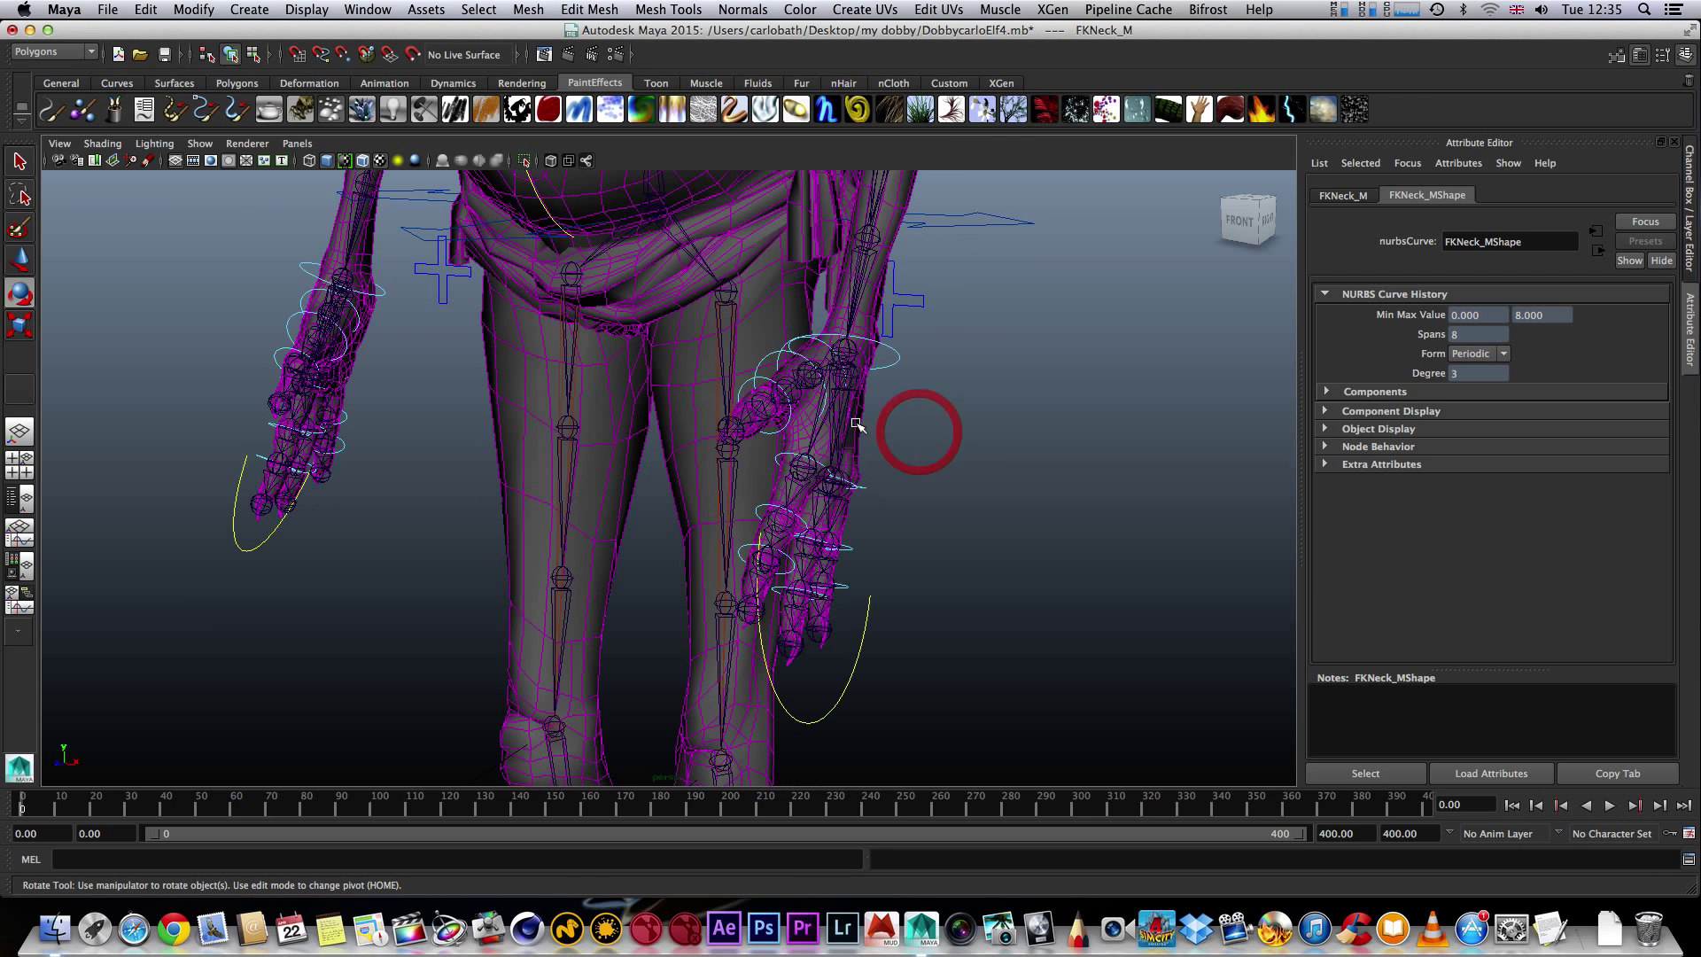
{"action": "left_click", "coordinate": [801, 382]}
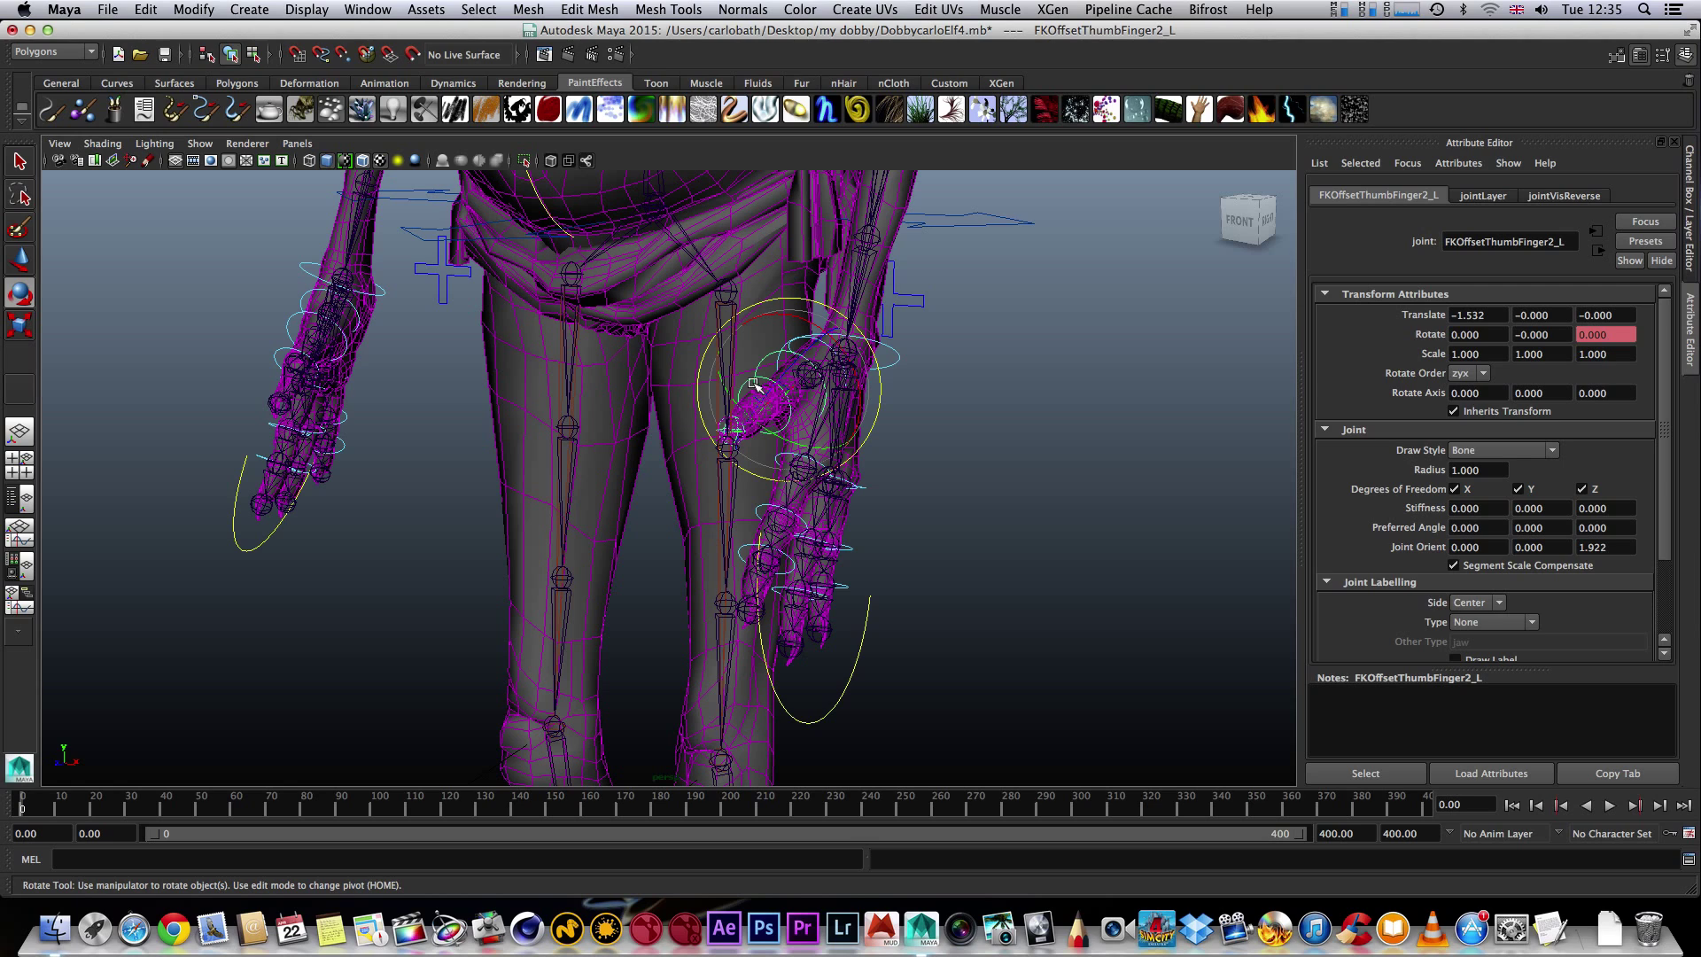
{"action": "left_click_drag", "start_coordinate": [725, 387], "coordinate": [748, 391]}
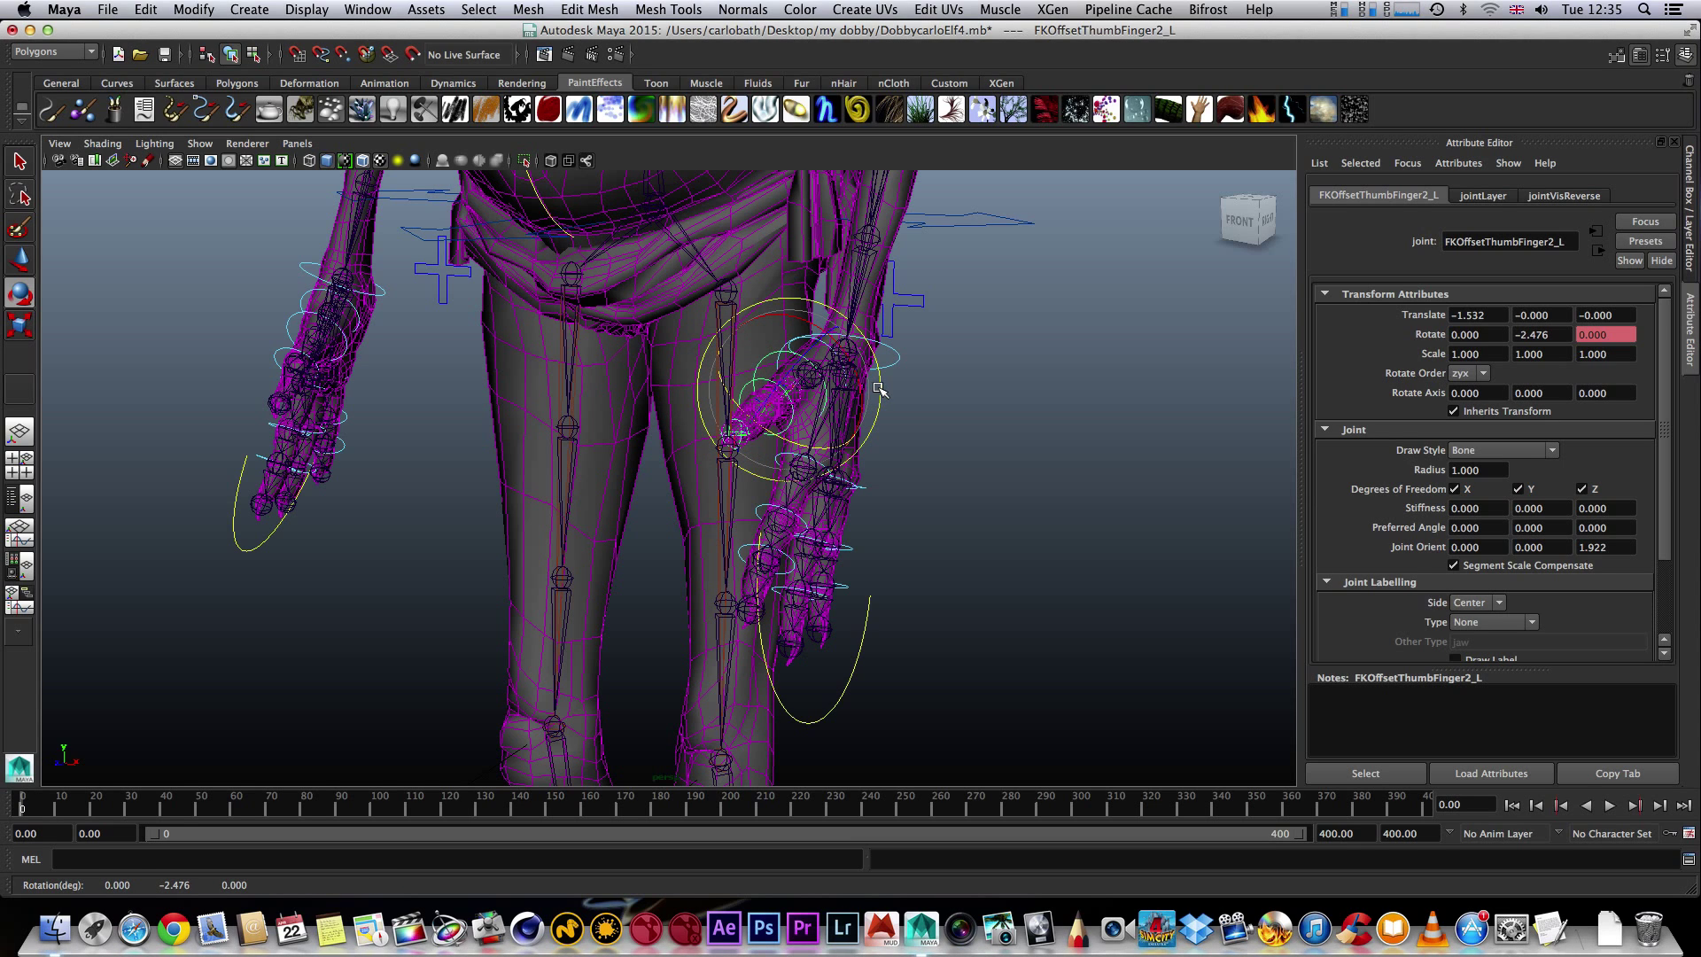
{"action": "left_click_drag", "start_coordinate": [879, 388], "coordinate": [709, 414]}
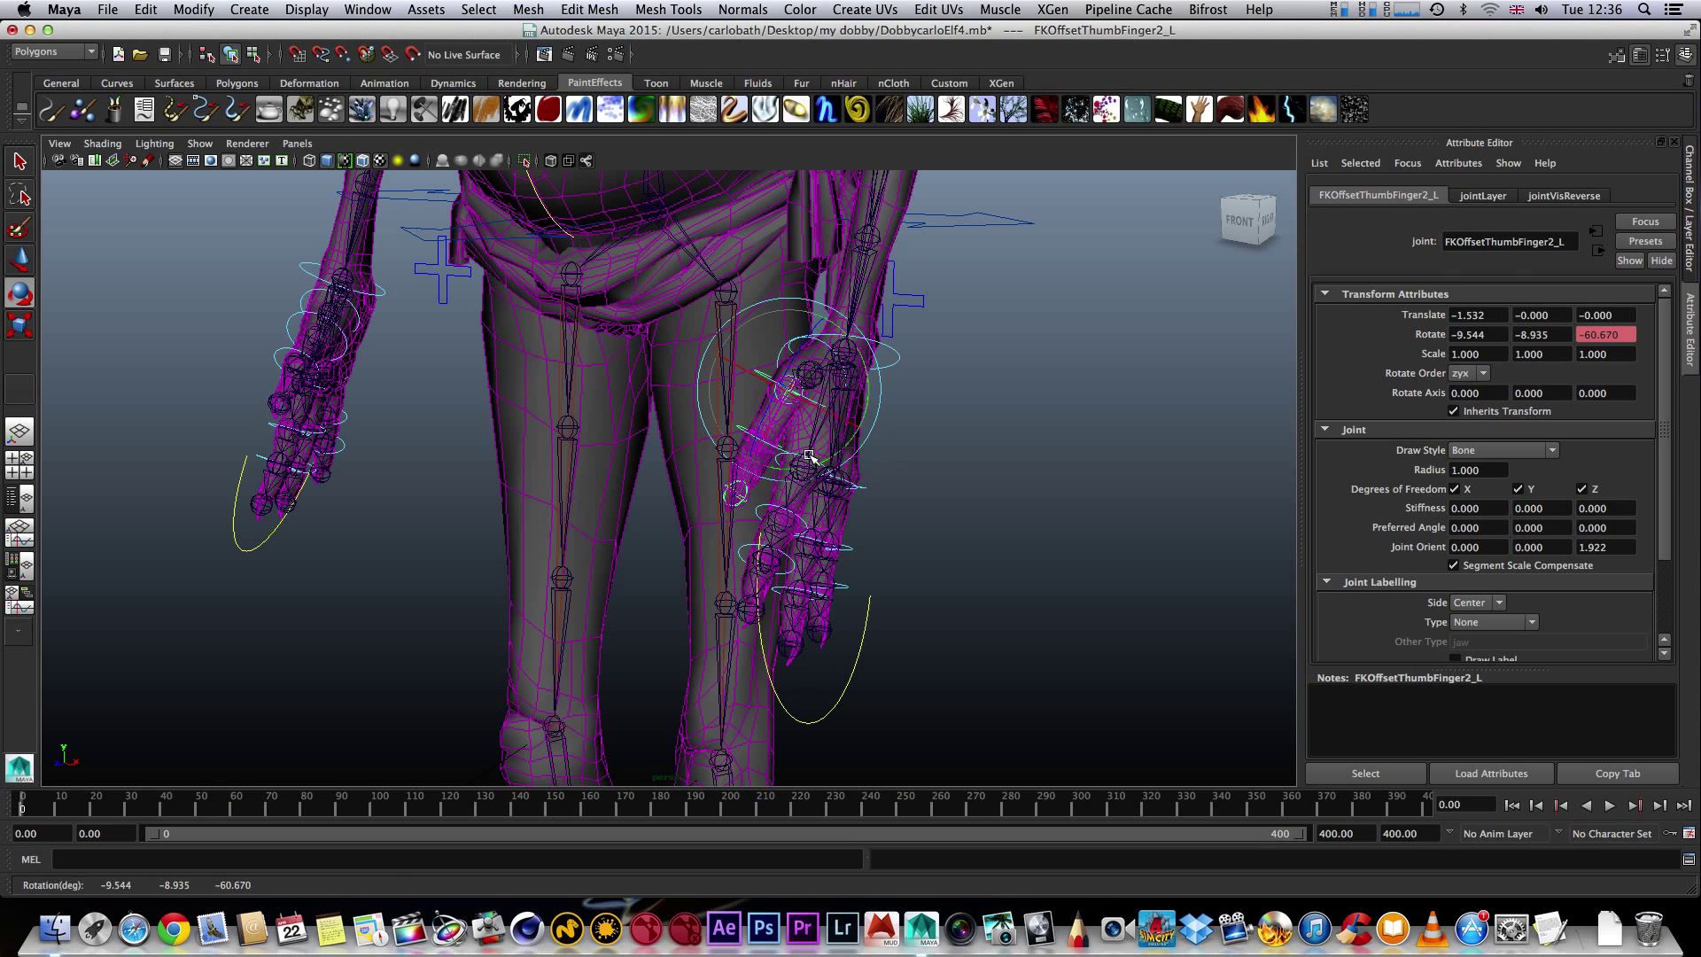
{"action": "left_click_drag", "start_coordinate": [855, 434], "coordinate": [853, 432]}
- Bend the left middle finger's third joint to about 6 degrees in Y and -38 in Z, and clear the selection
{"action": "left_click", "coordinate": [813, 590]}
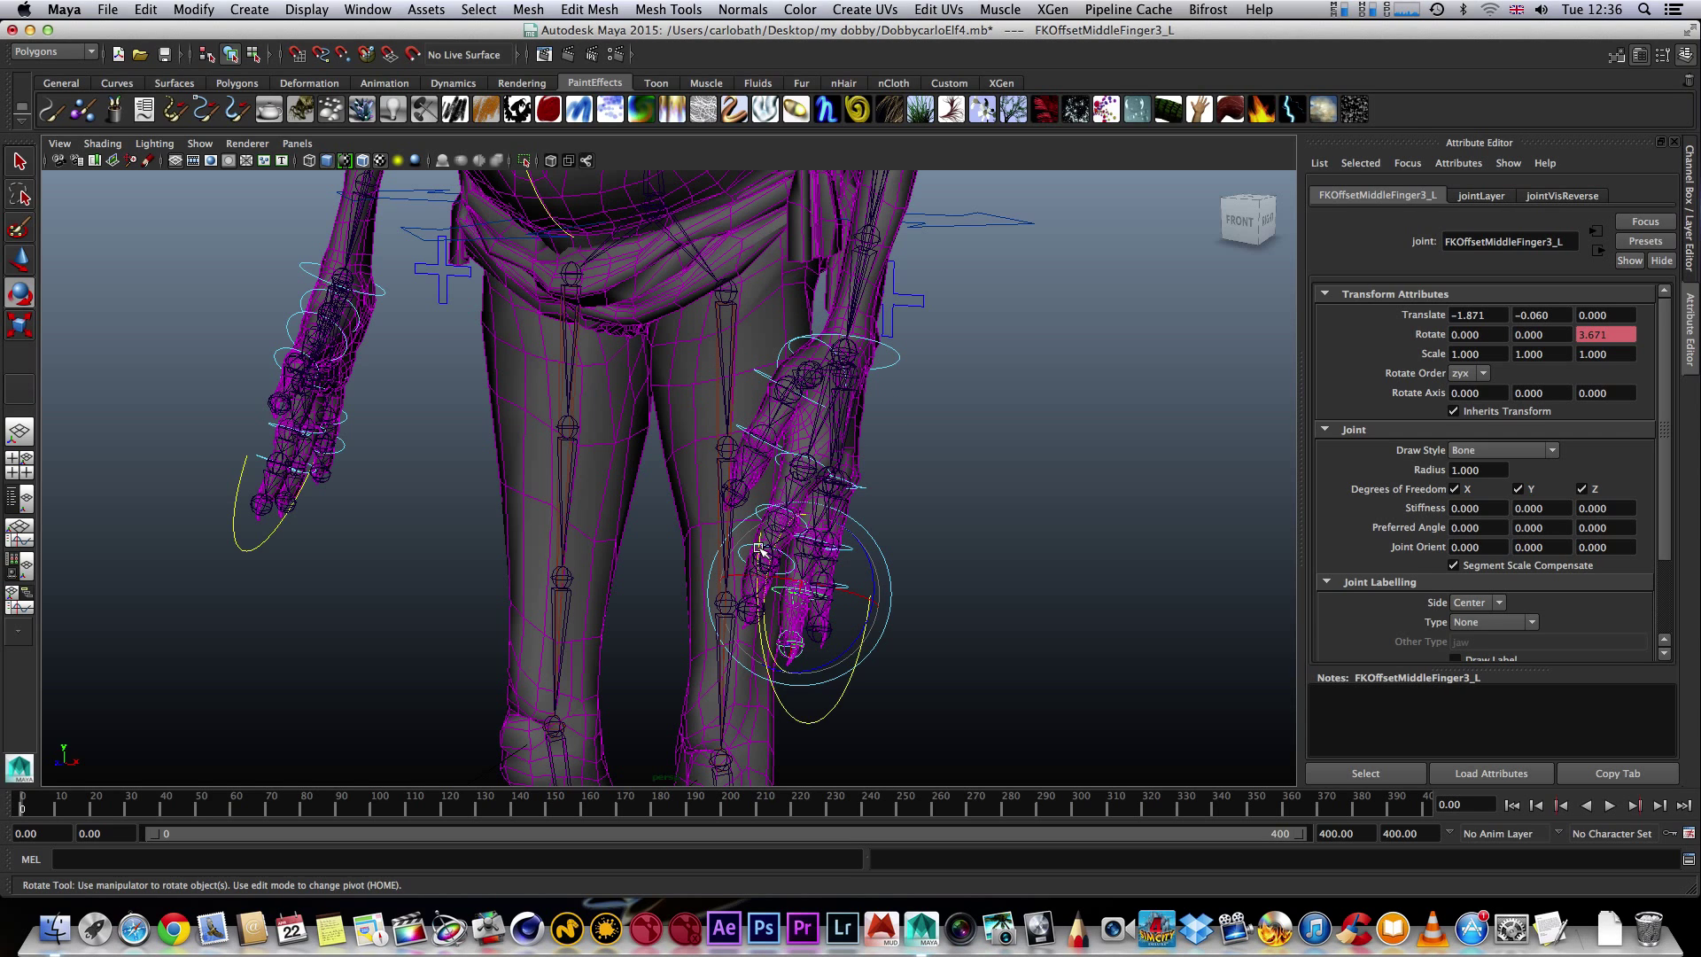
{"action": "left_click_drag", "start_coordinate": [772, 562], "coordinate": [850, 621]}
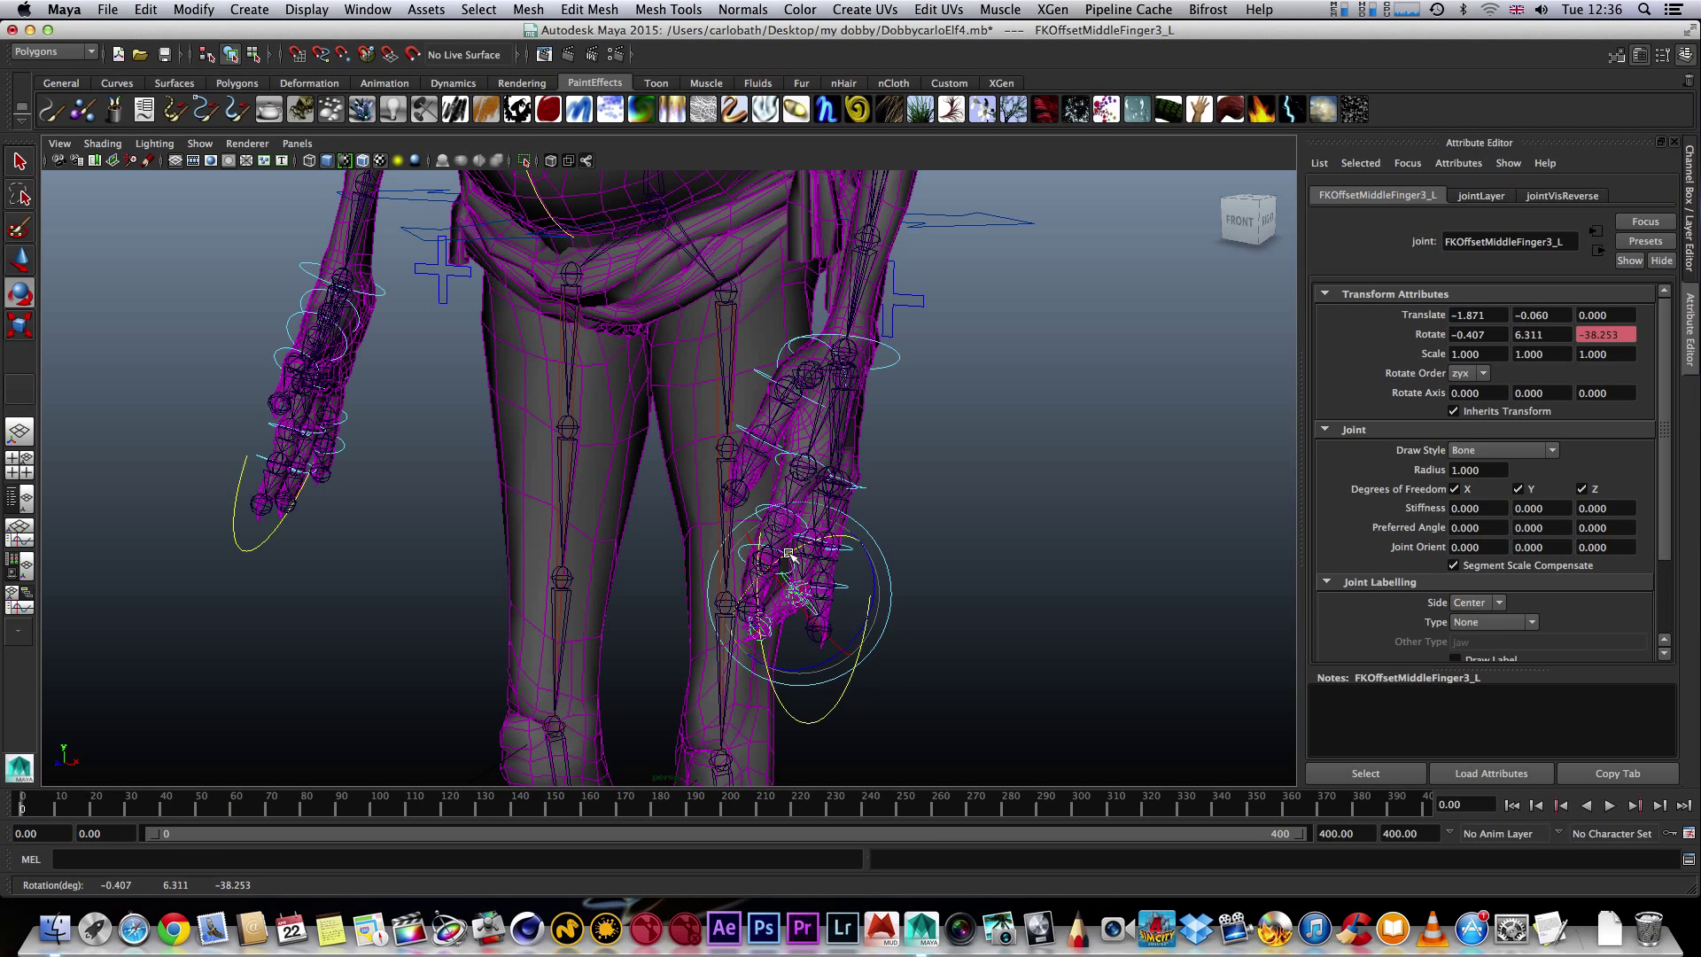
{"action": "left_click_drag", "start_coordinate": [872, 565], "coordinate": [873, 564]}
{"action": "left_click", "coordinate": [957, 484]}
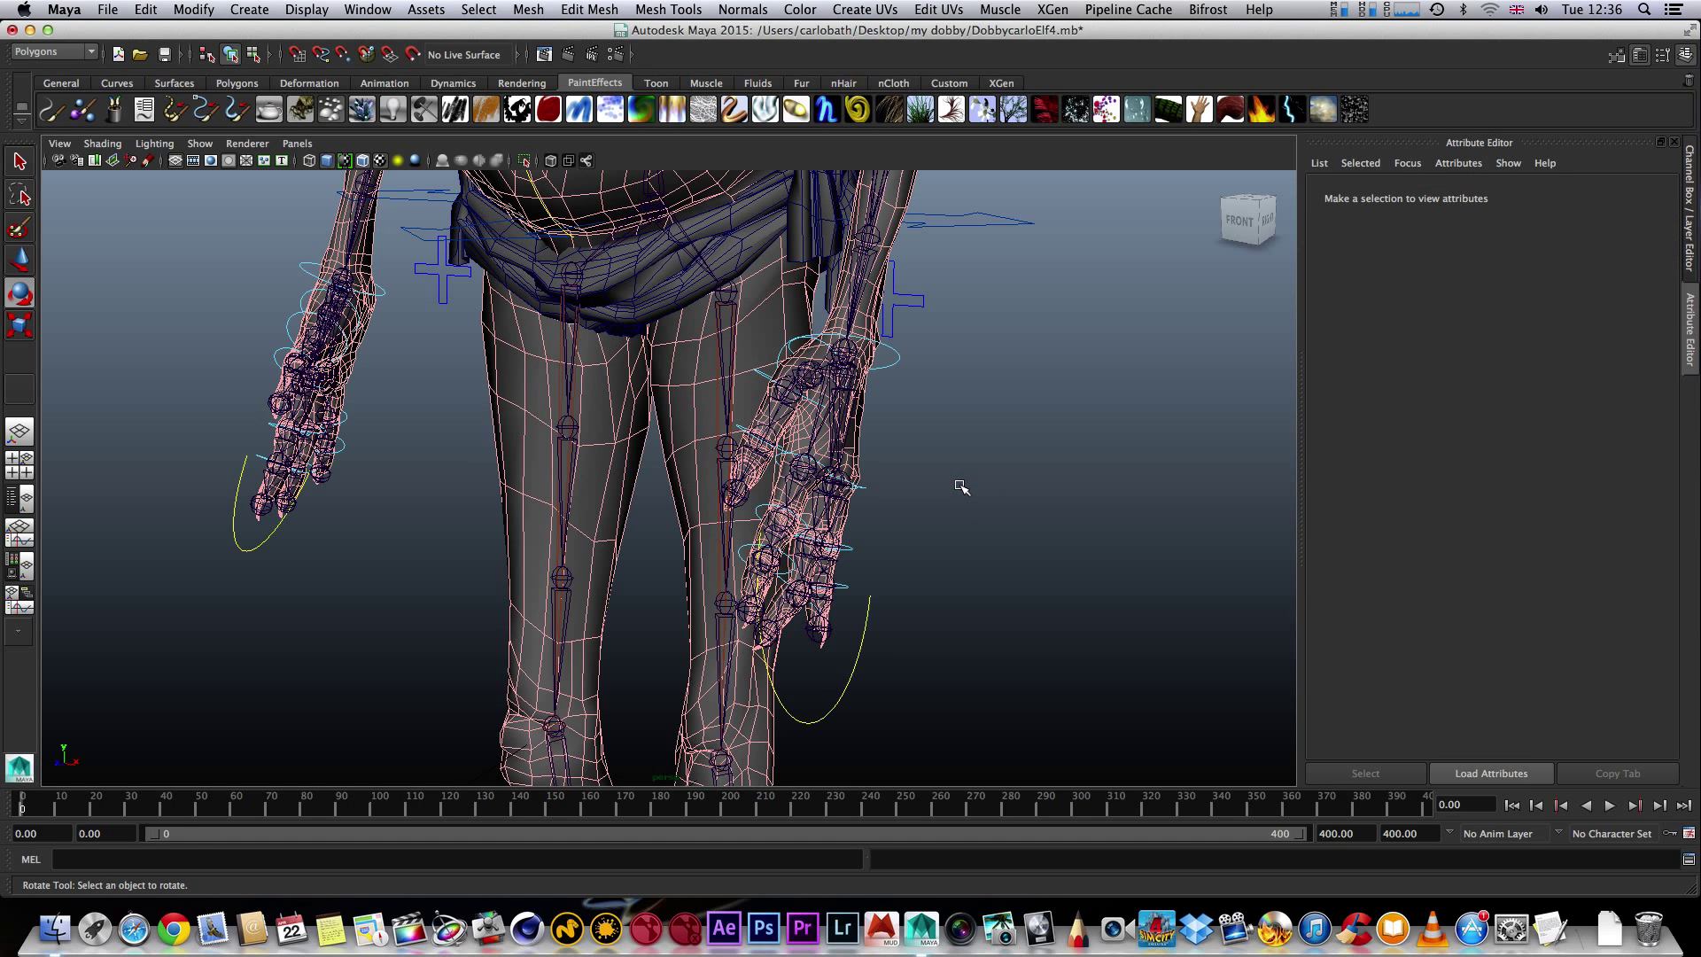
- Rotate the belly control to about 6 degrees in X, 2 in Y and 1 in Z
{"action": "middle_click_drag", "start_coordinate": [992, 511], "coordinate": [999, 721], "text": "alt"}
{"action": "middle_click_drag", "start_coordinate": [1075, 198], "coordinate": [1071, 441], "text": "alt"}
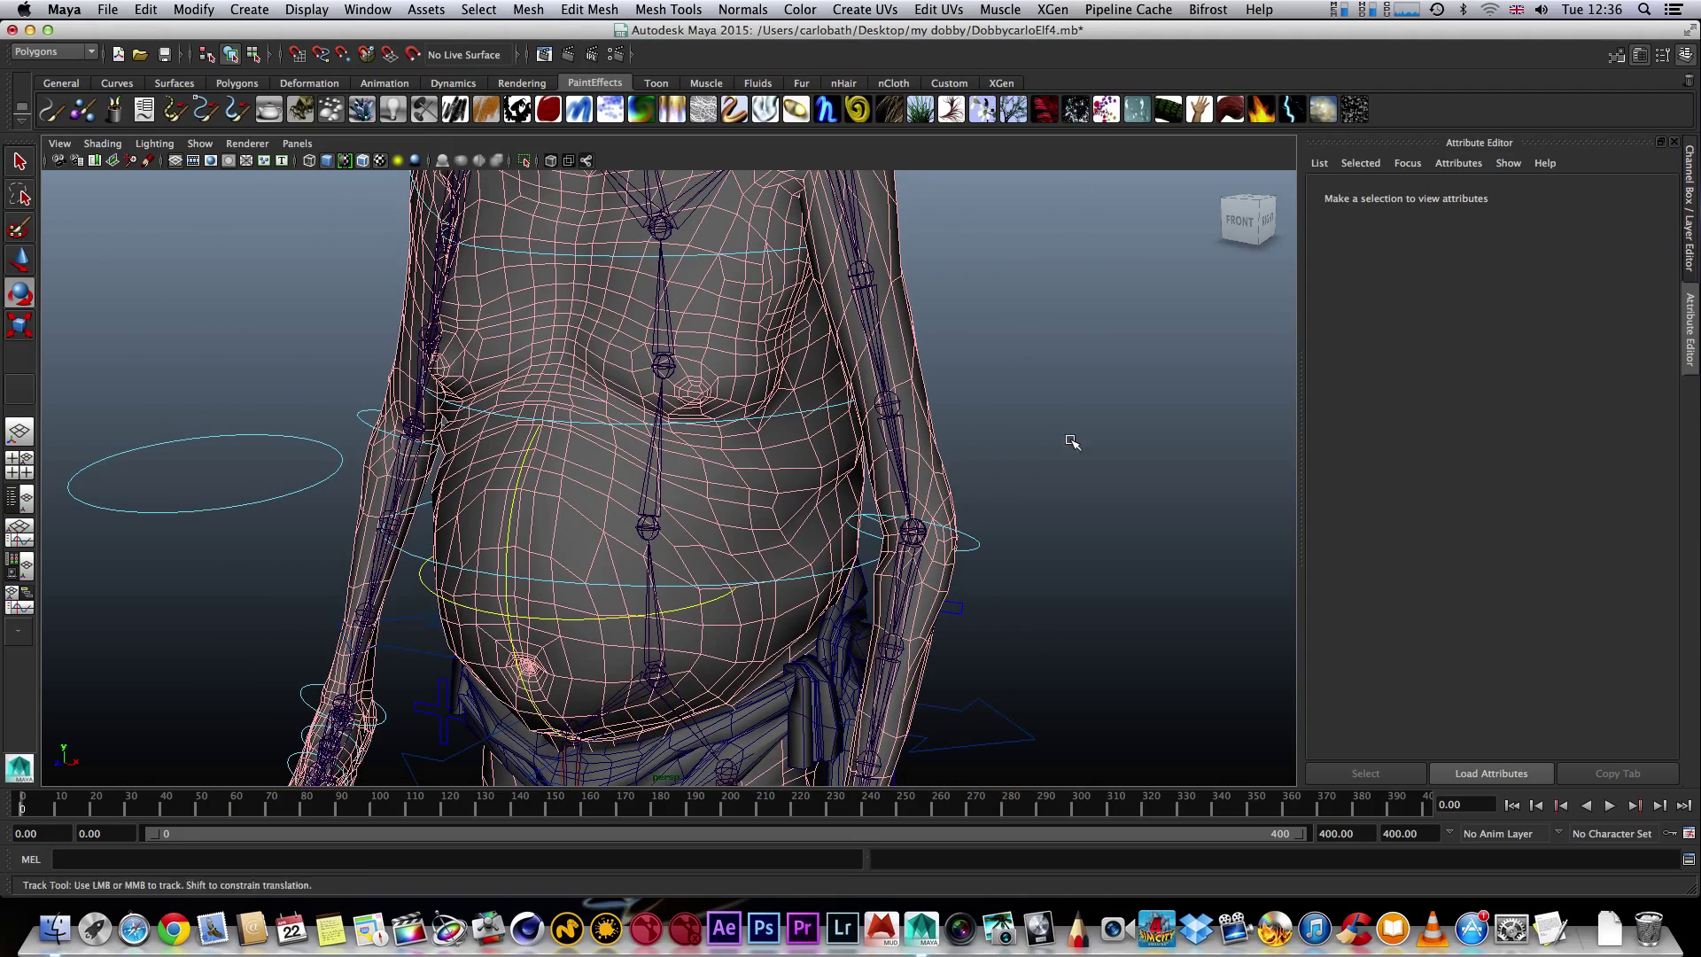
{"action": "left_click", "coordinate": [512, 617]}
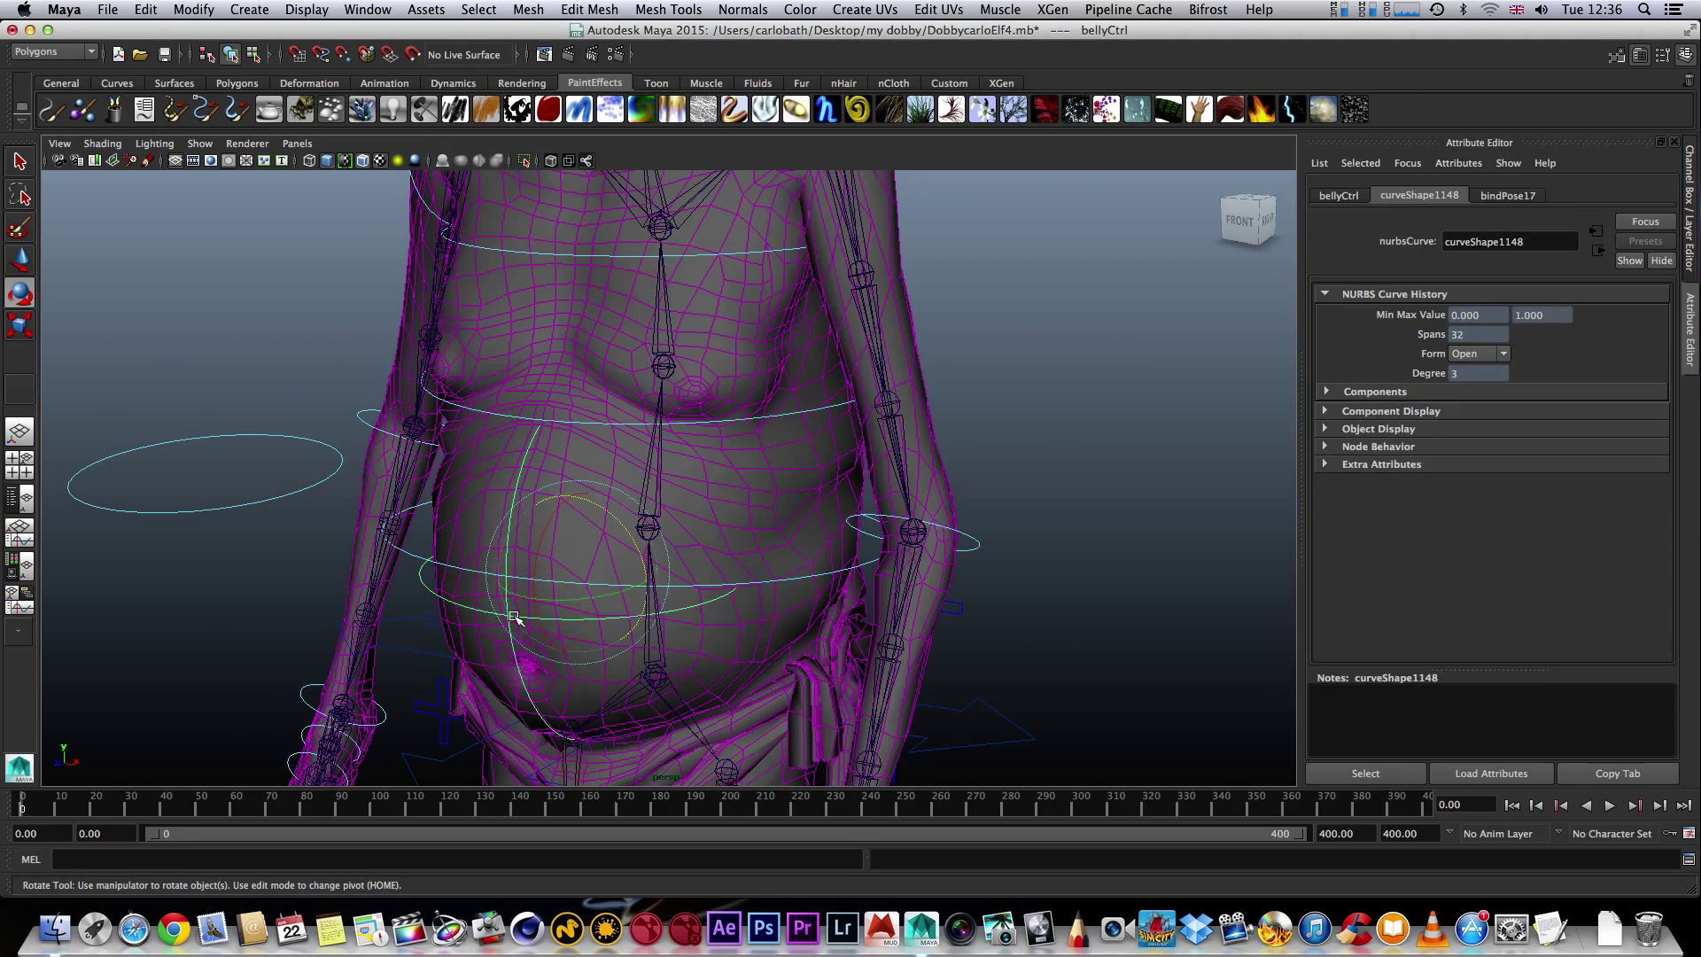
{"action": "left_click_drag", "start_coordinate": [564, 597], "coordinate": [561, 595]}
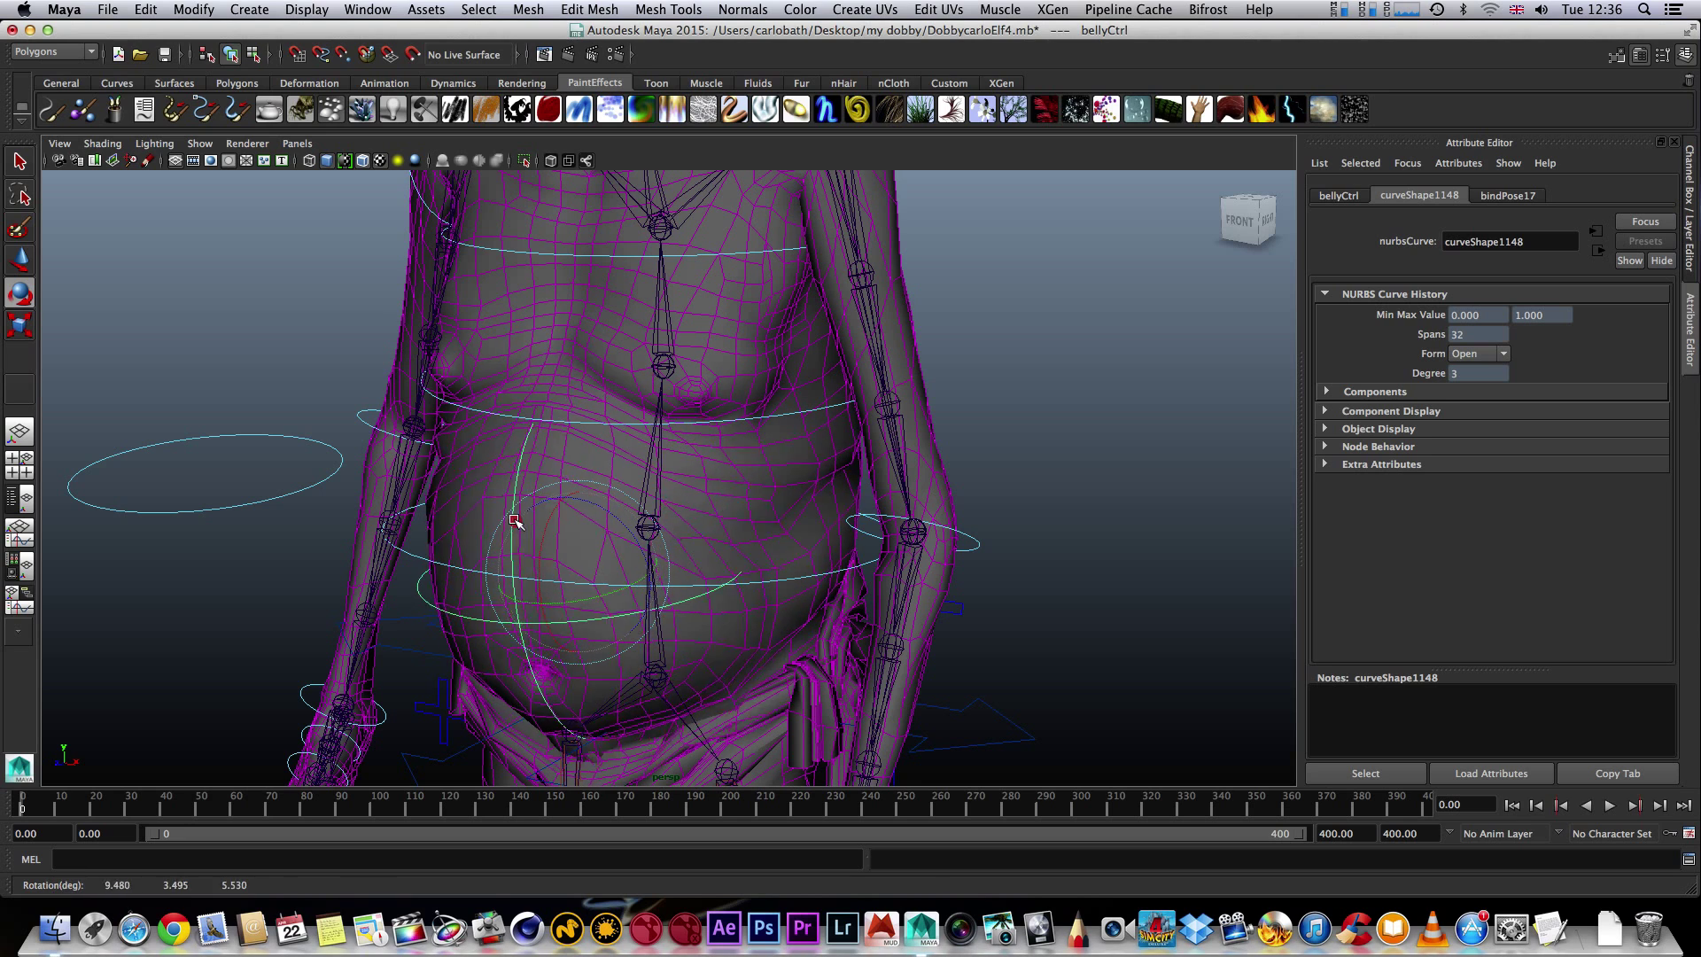
{"action": "left_click_drag", "start_coordinate": [517, 519], "coordinate": [516, 522]}
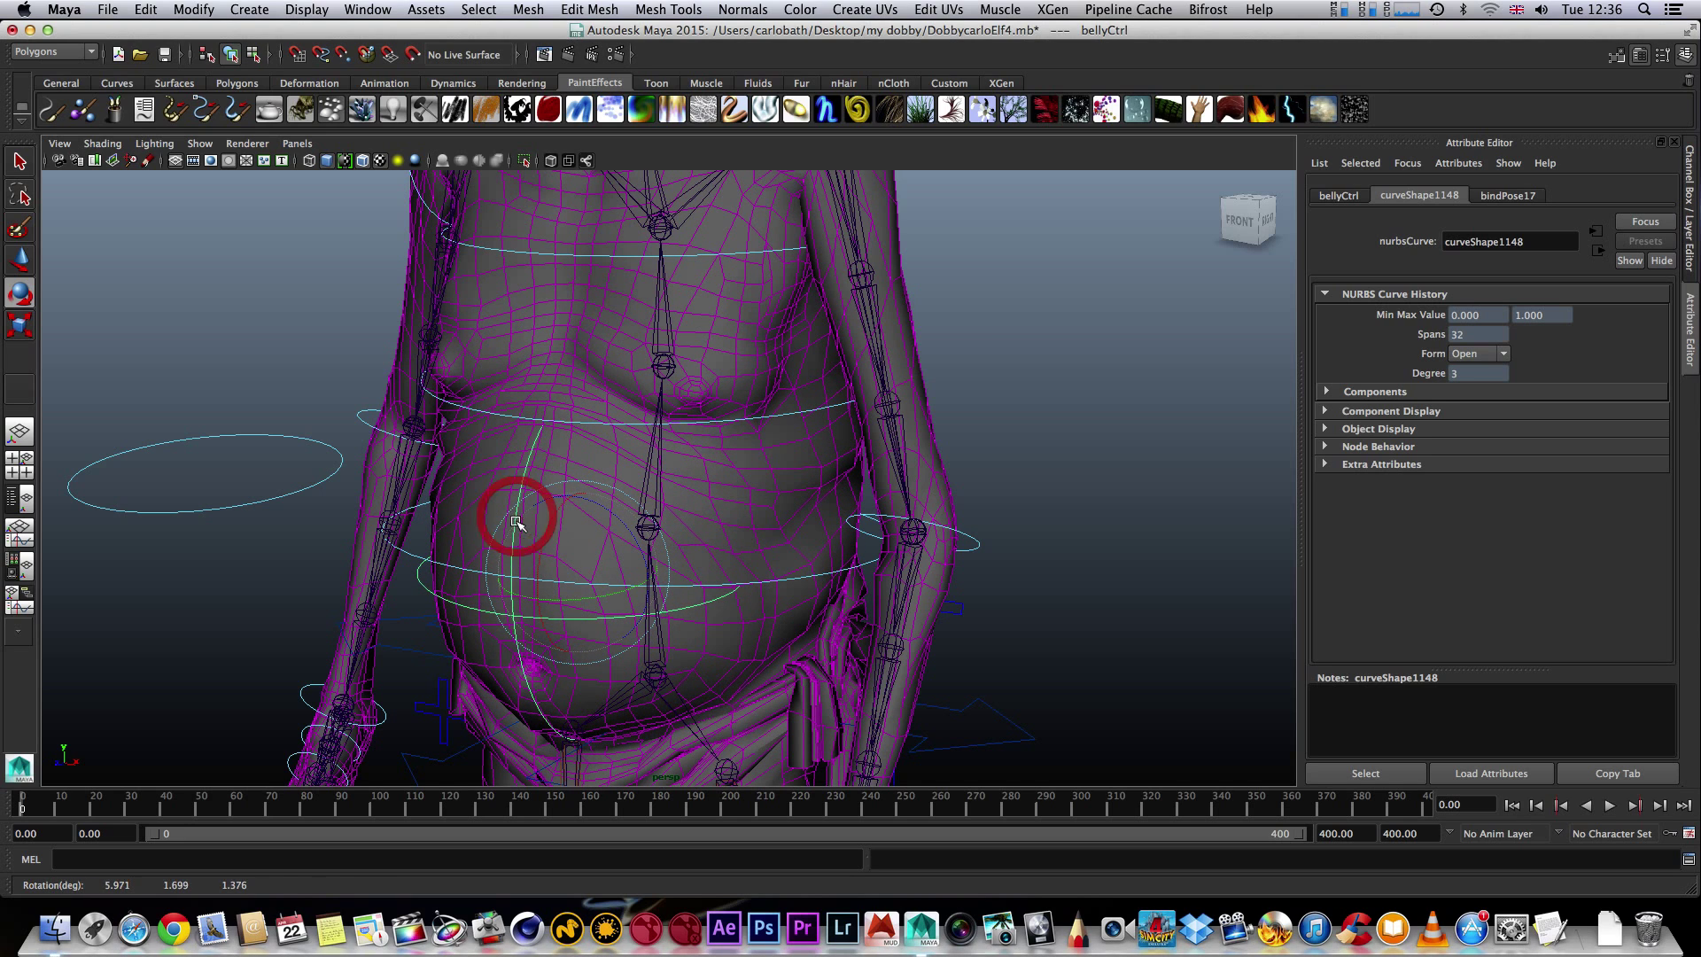
- Rotate the right elbow joint to about -6 degrees in X, -2 in Y and -7 in Z, and bring the head into close view
{"action": "left_click", "coordinate": [396, 433]}
{"action": "left_click", "coordinate": [382, 436]}
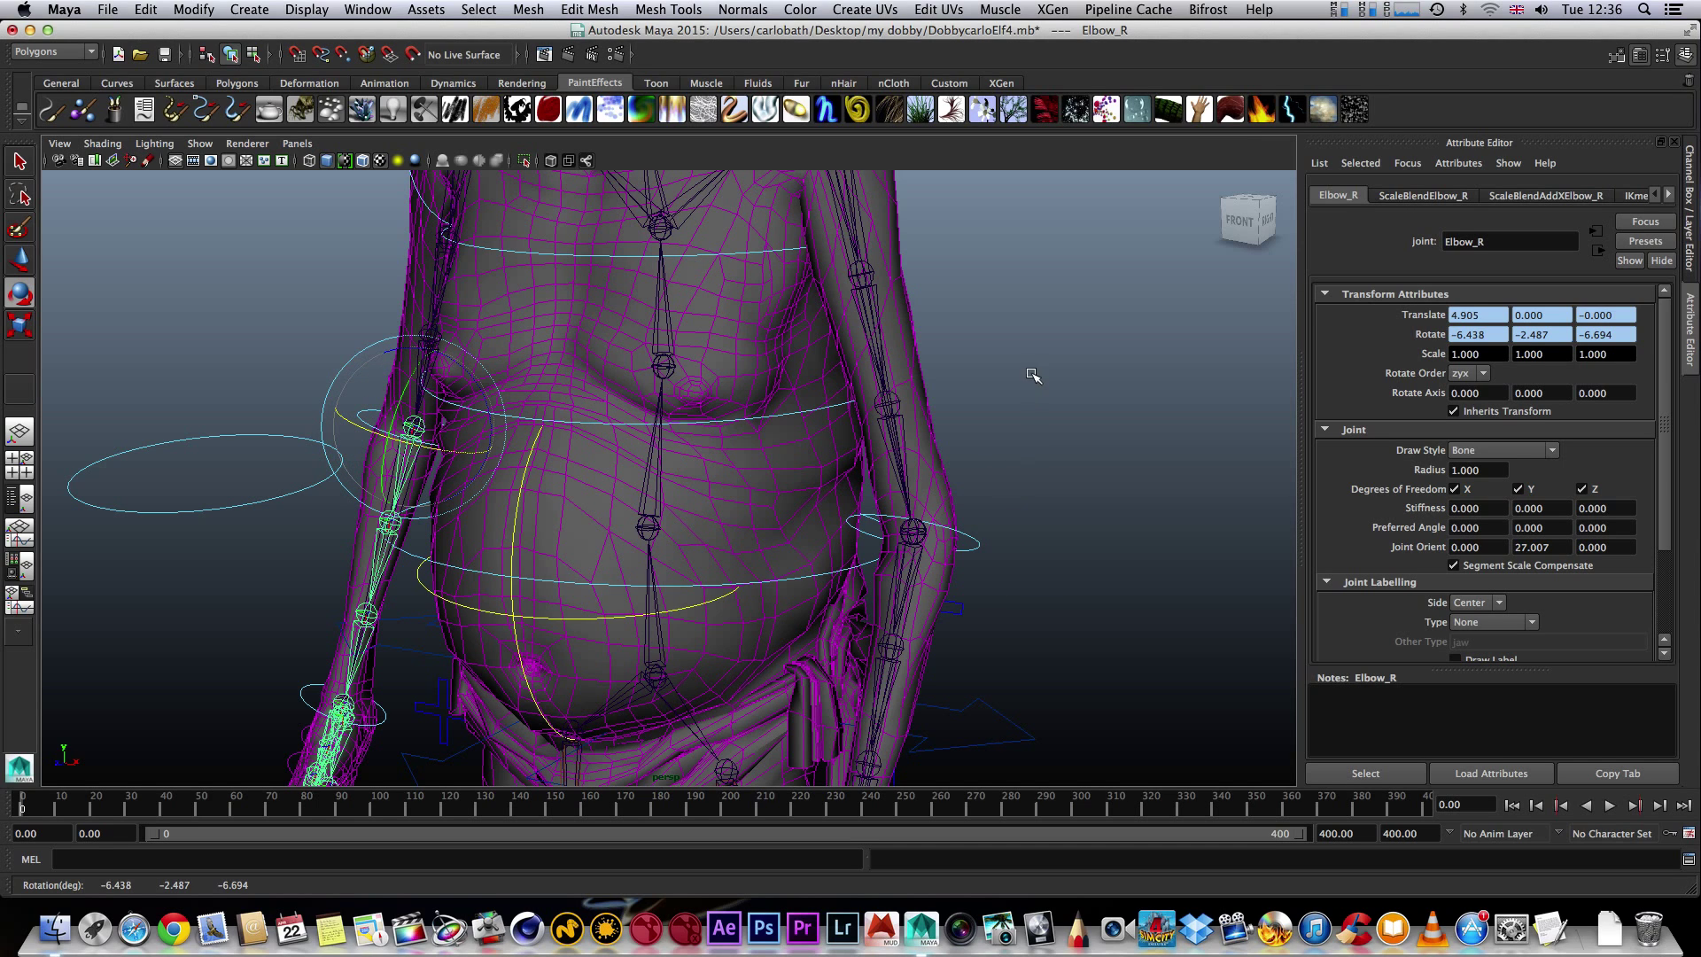
{"action": "middle_click_drag", "start_coordinate": [1033, 376], "coordinate": [1018, 540], "text": "alt"}
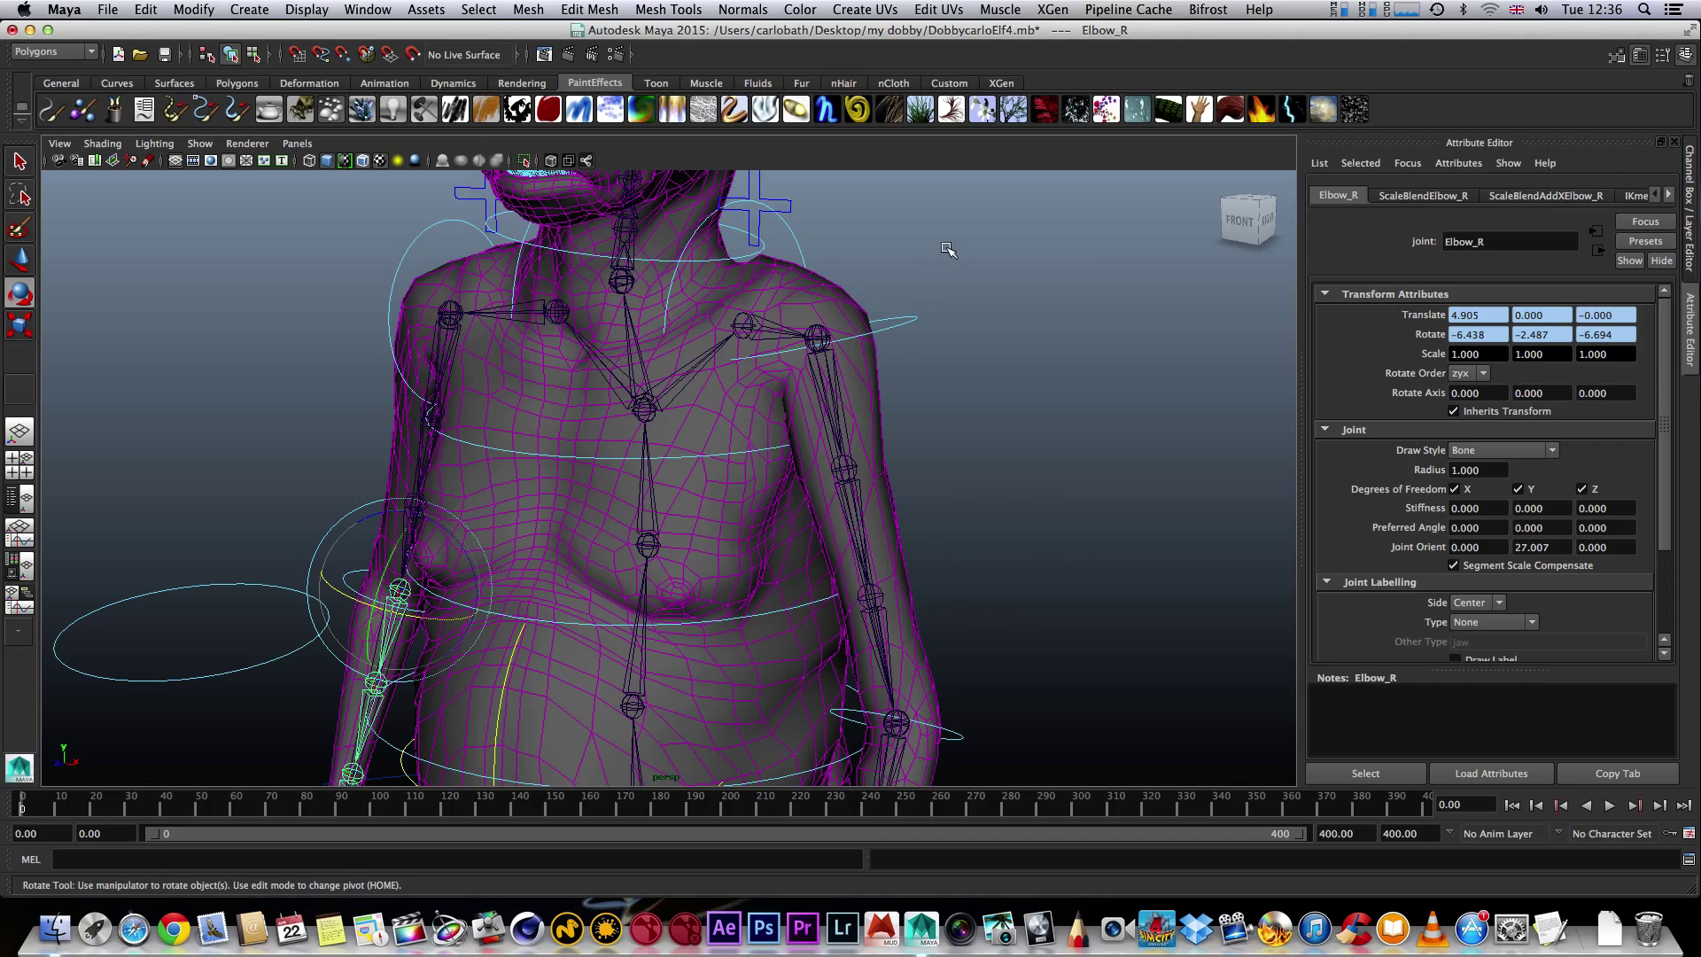
{"action": "middle_click_drag", "start_coordinate": [948, 250], "coordinate": [951, 550], "text": "alt"}
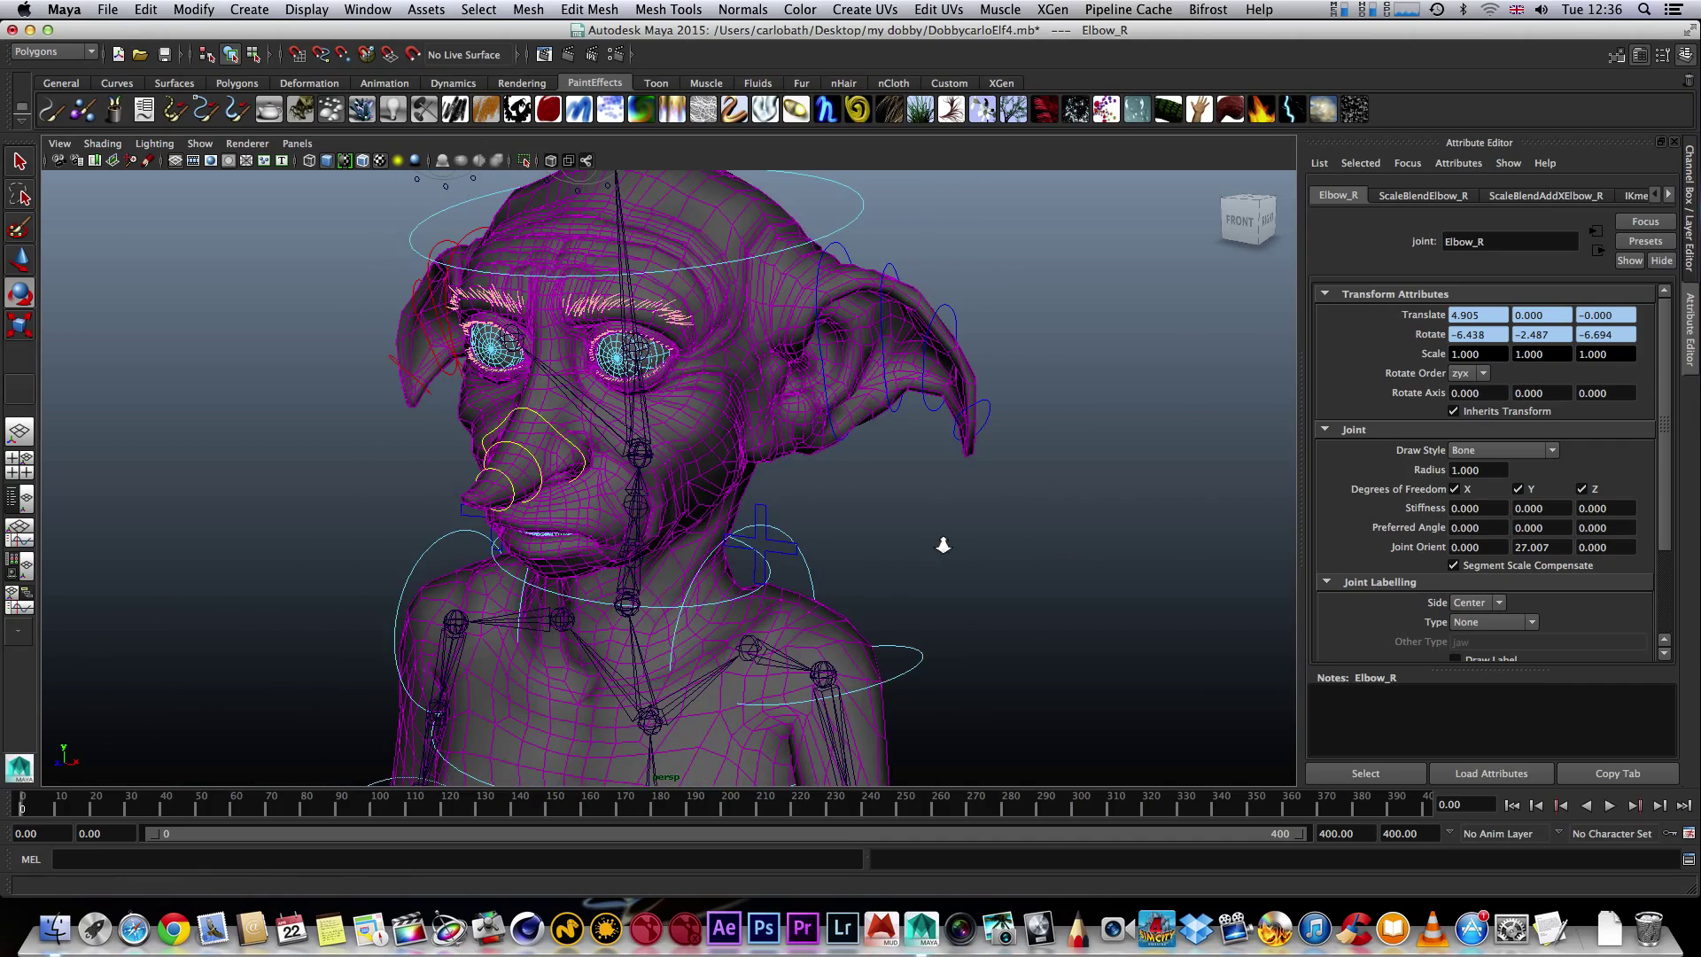
{"action": "middle_click_drag", "start_coordinate": [922, 505], "coordinate": [957, 531], "text": "alt"}
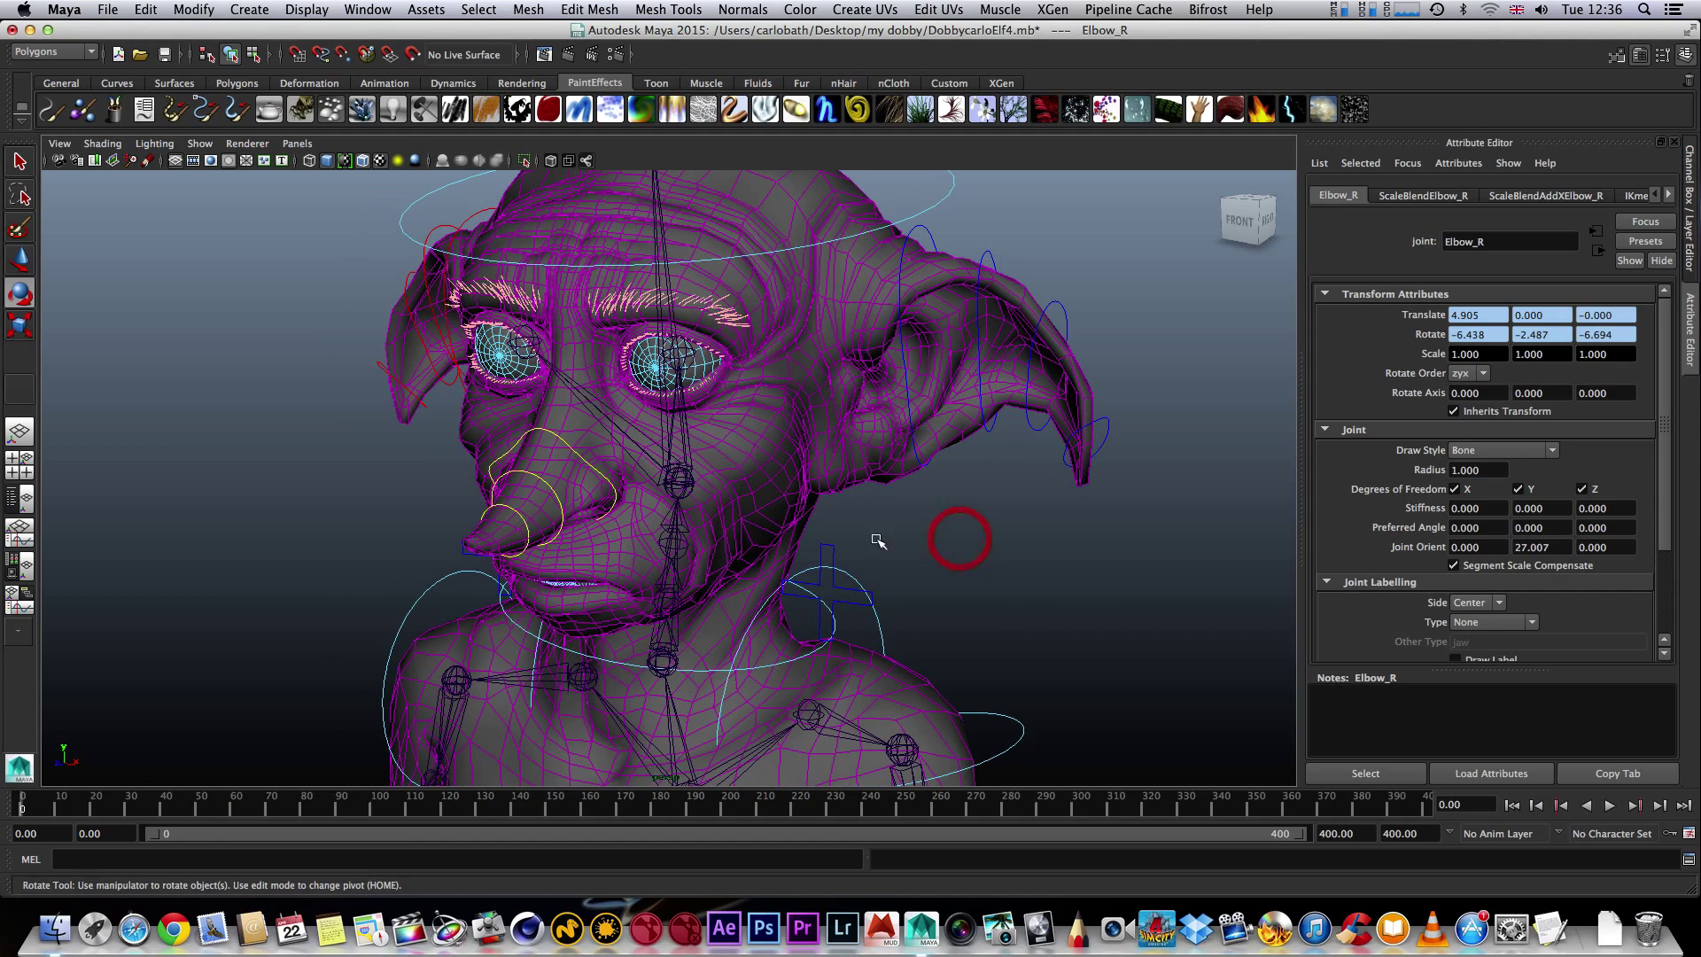
- Rotate the neck control to about 65 degrees in X, -6 in Y and 1 in Z
{"action": "left_click", "coordinate": [606, 660]}
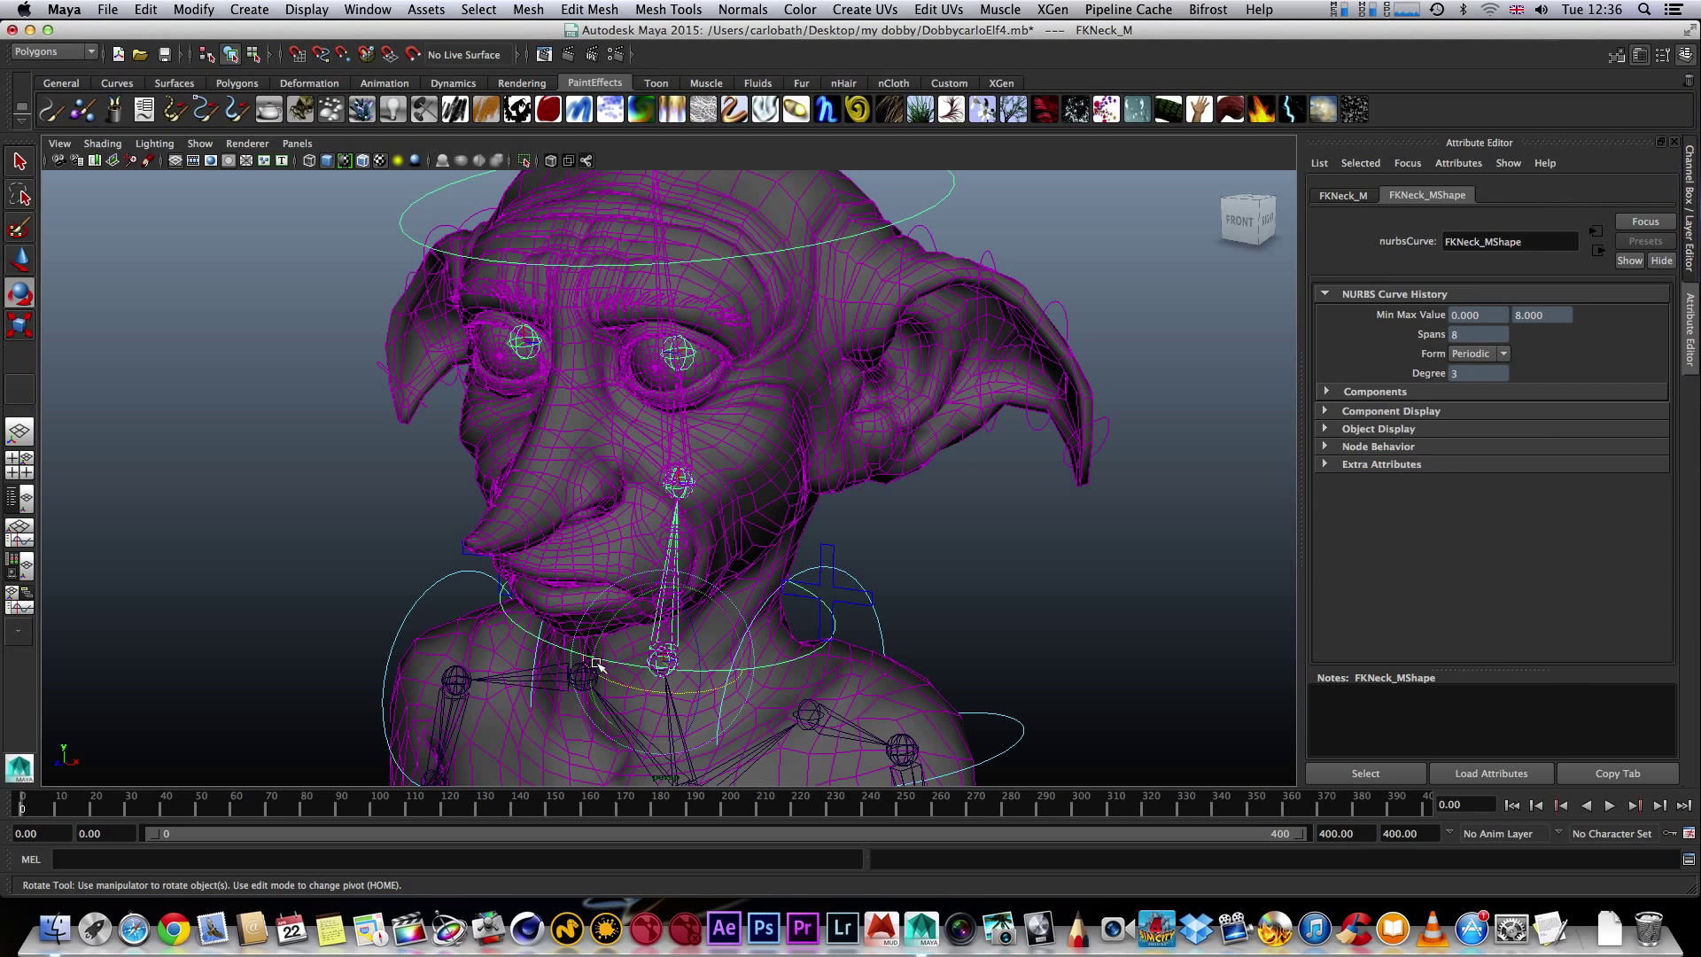
{"action": "left_click_drag", "start_coordinate": [644, 690], "coordinate": [626, 608]}
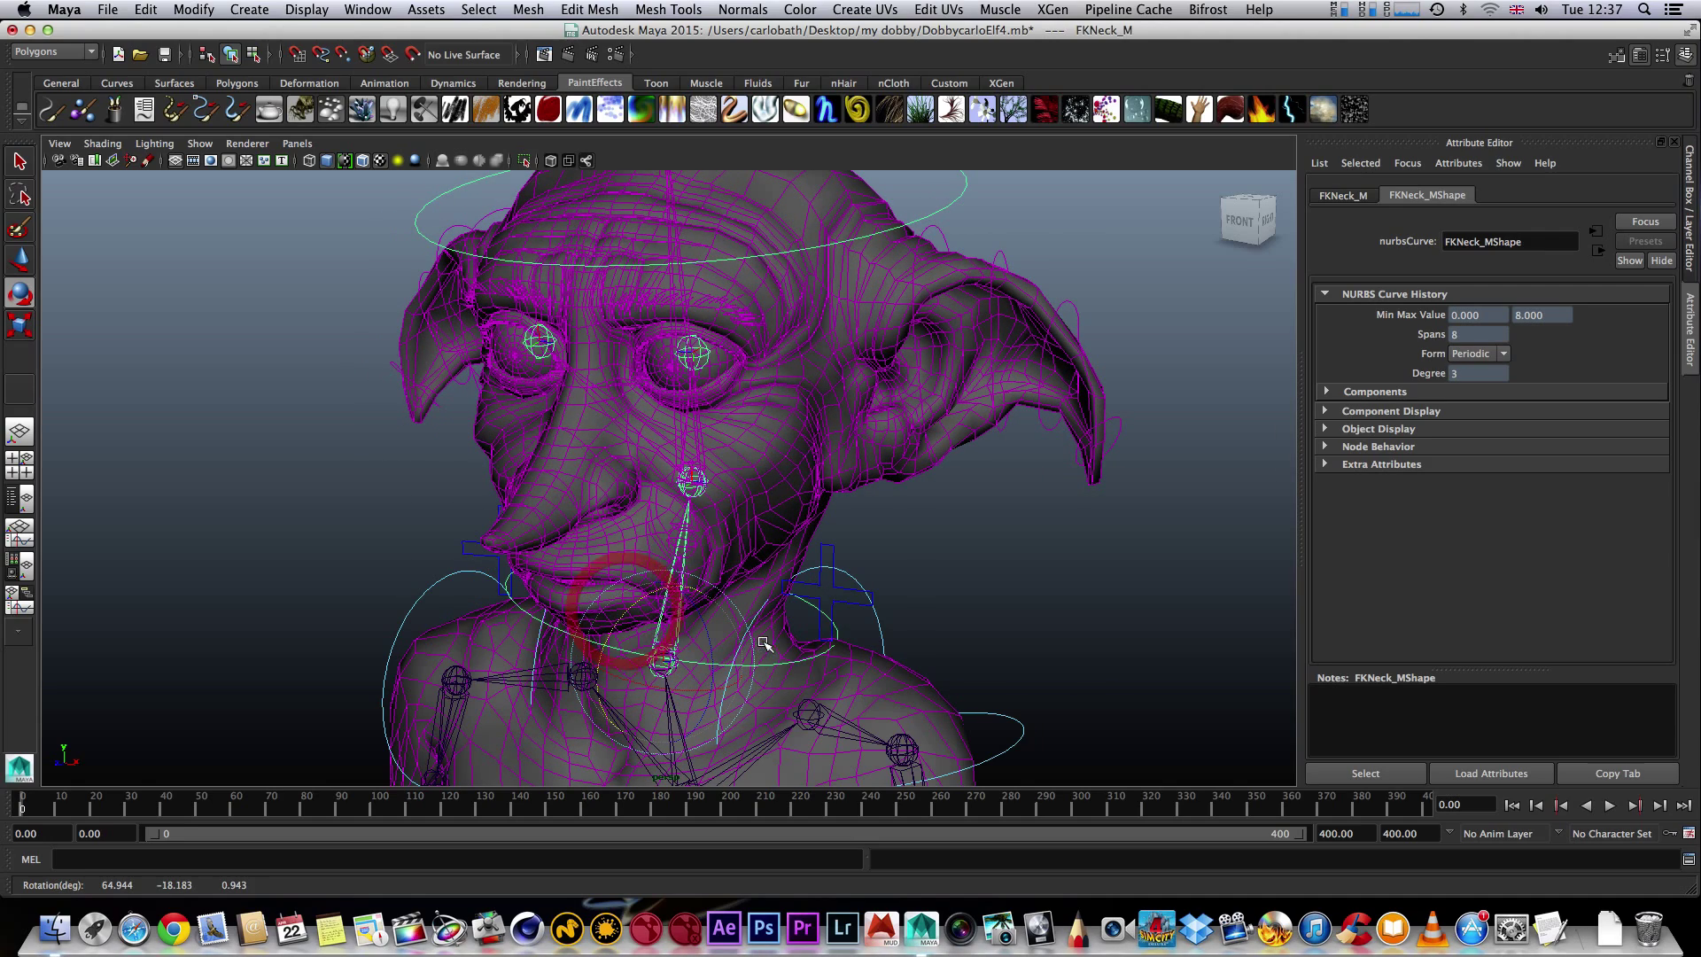
{"action": "left_click_drag", "start_coordinate": [763, 643], "coordinate": [770, 649]}
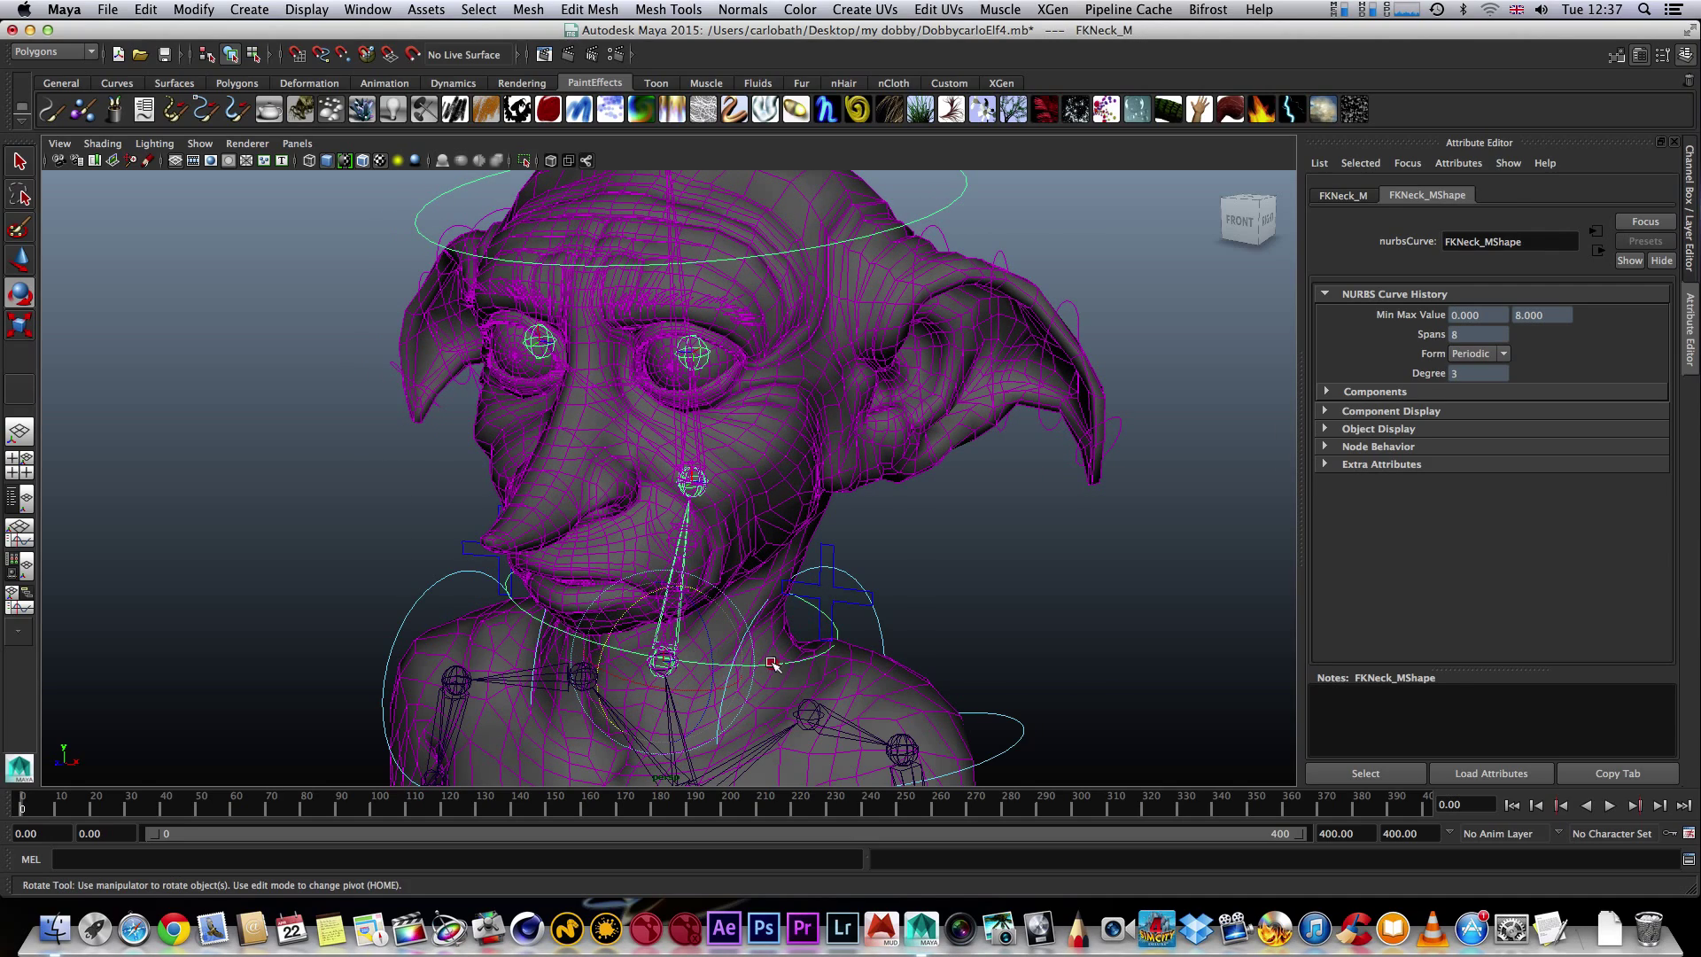
{"action": "left_click", "coordinate": [773, 664]}
{"action": "left_click", "coordinate": [991, 593]}
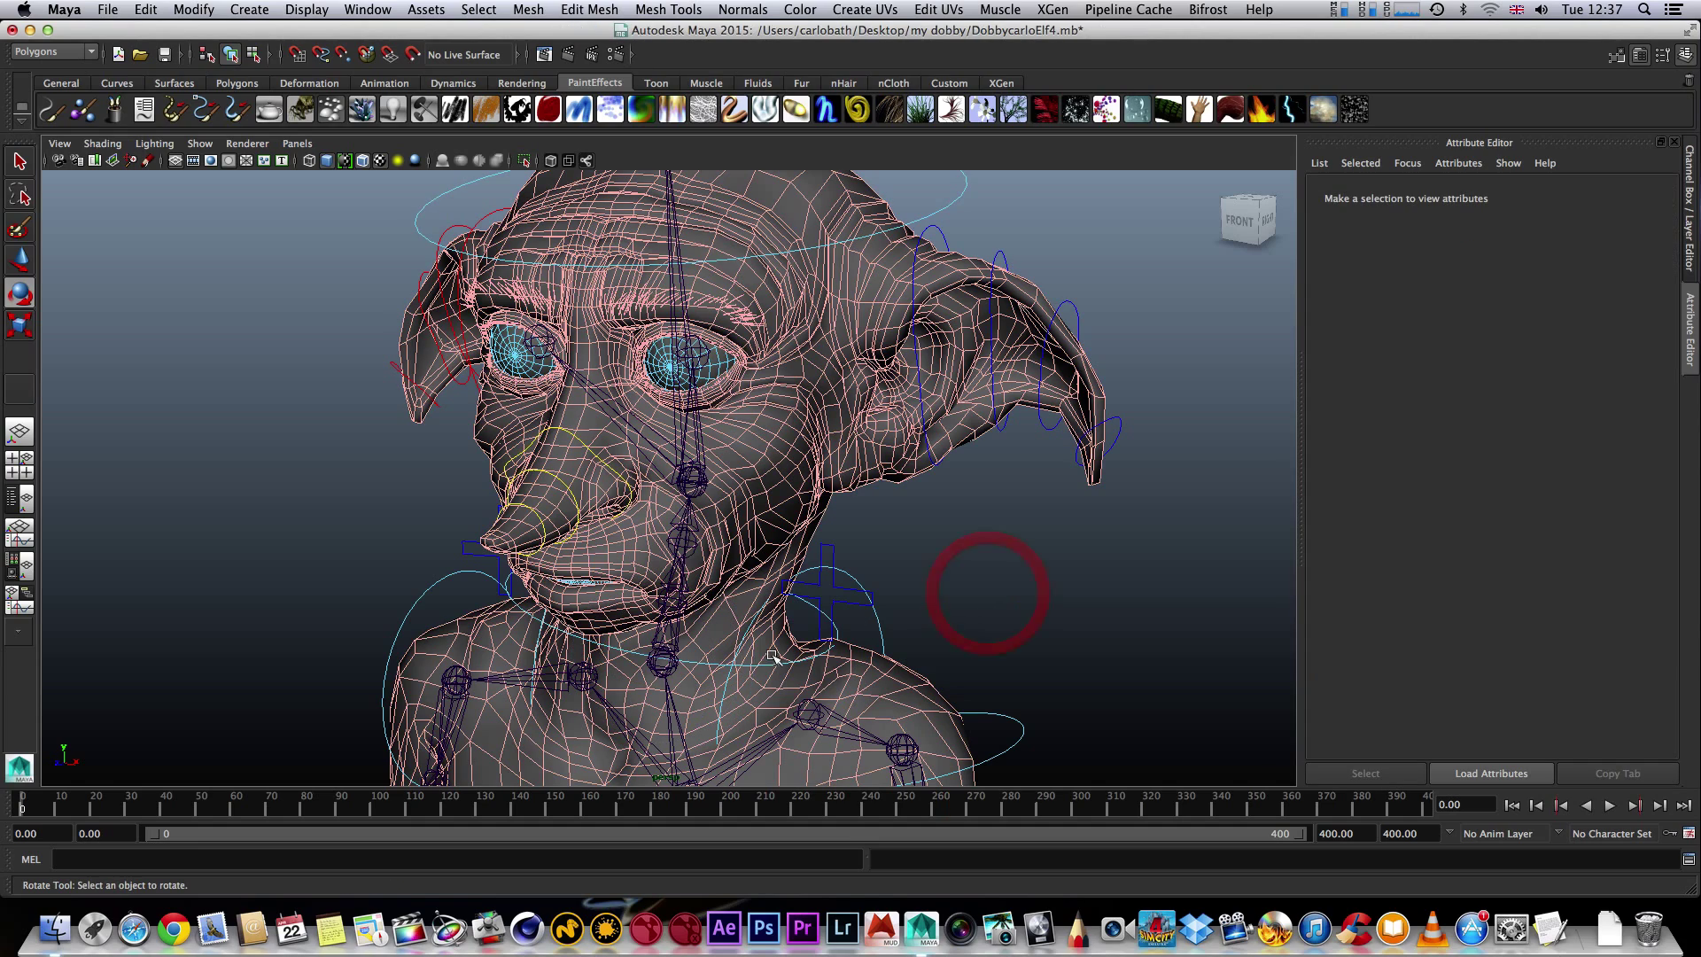
{"action": "left_click", "coordinate": [637, 654]}
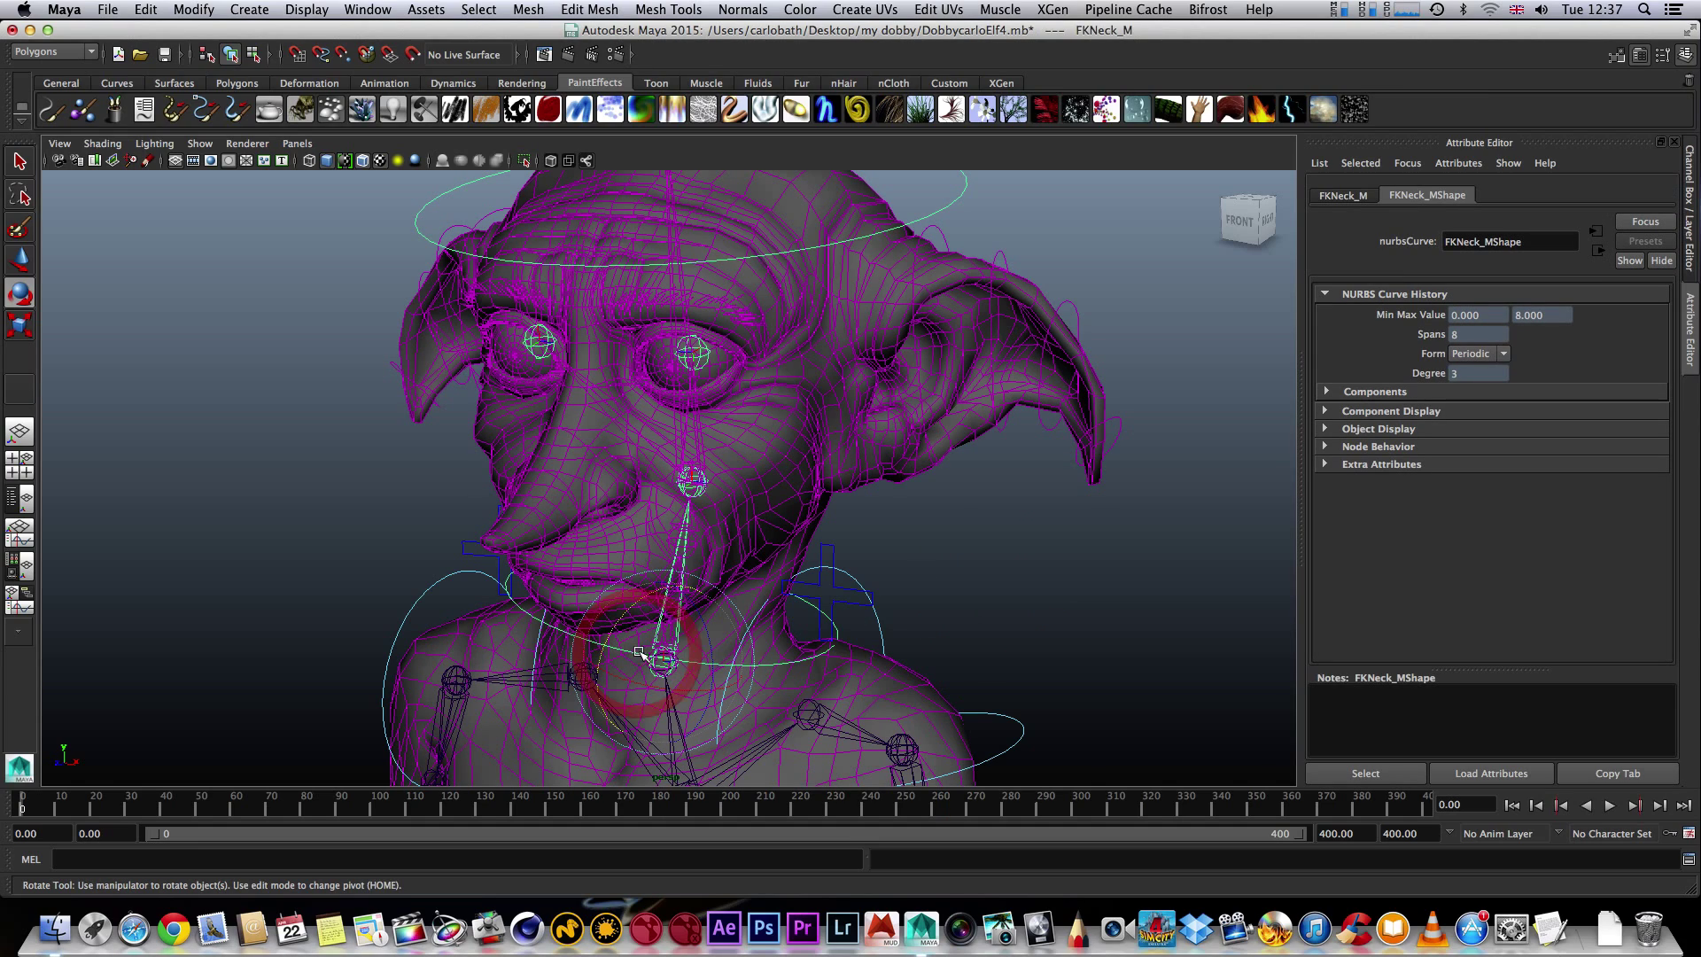
{"action": "left_click_drag", "start_coordinate": [617, 625], "coordinate": [611, 643]}
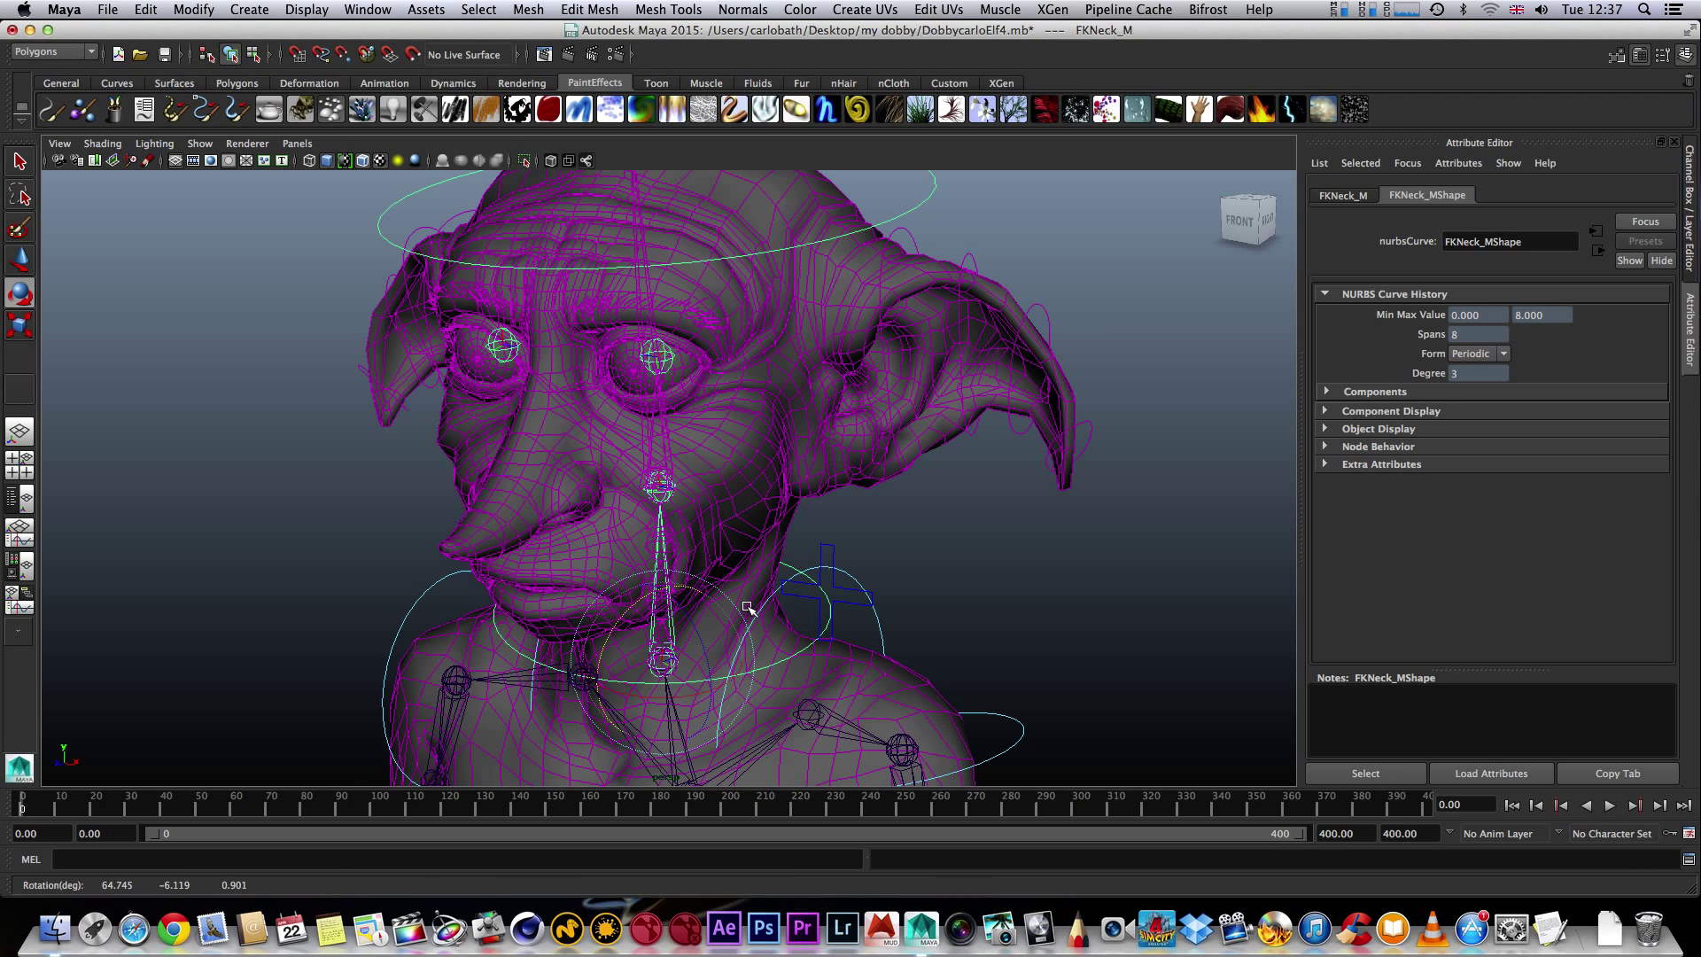
- Rotate the head control to about -33 degrees in X and set a keyframe at frame 0
{"action": "left_click", "coordinate": [637, 264]}
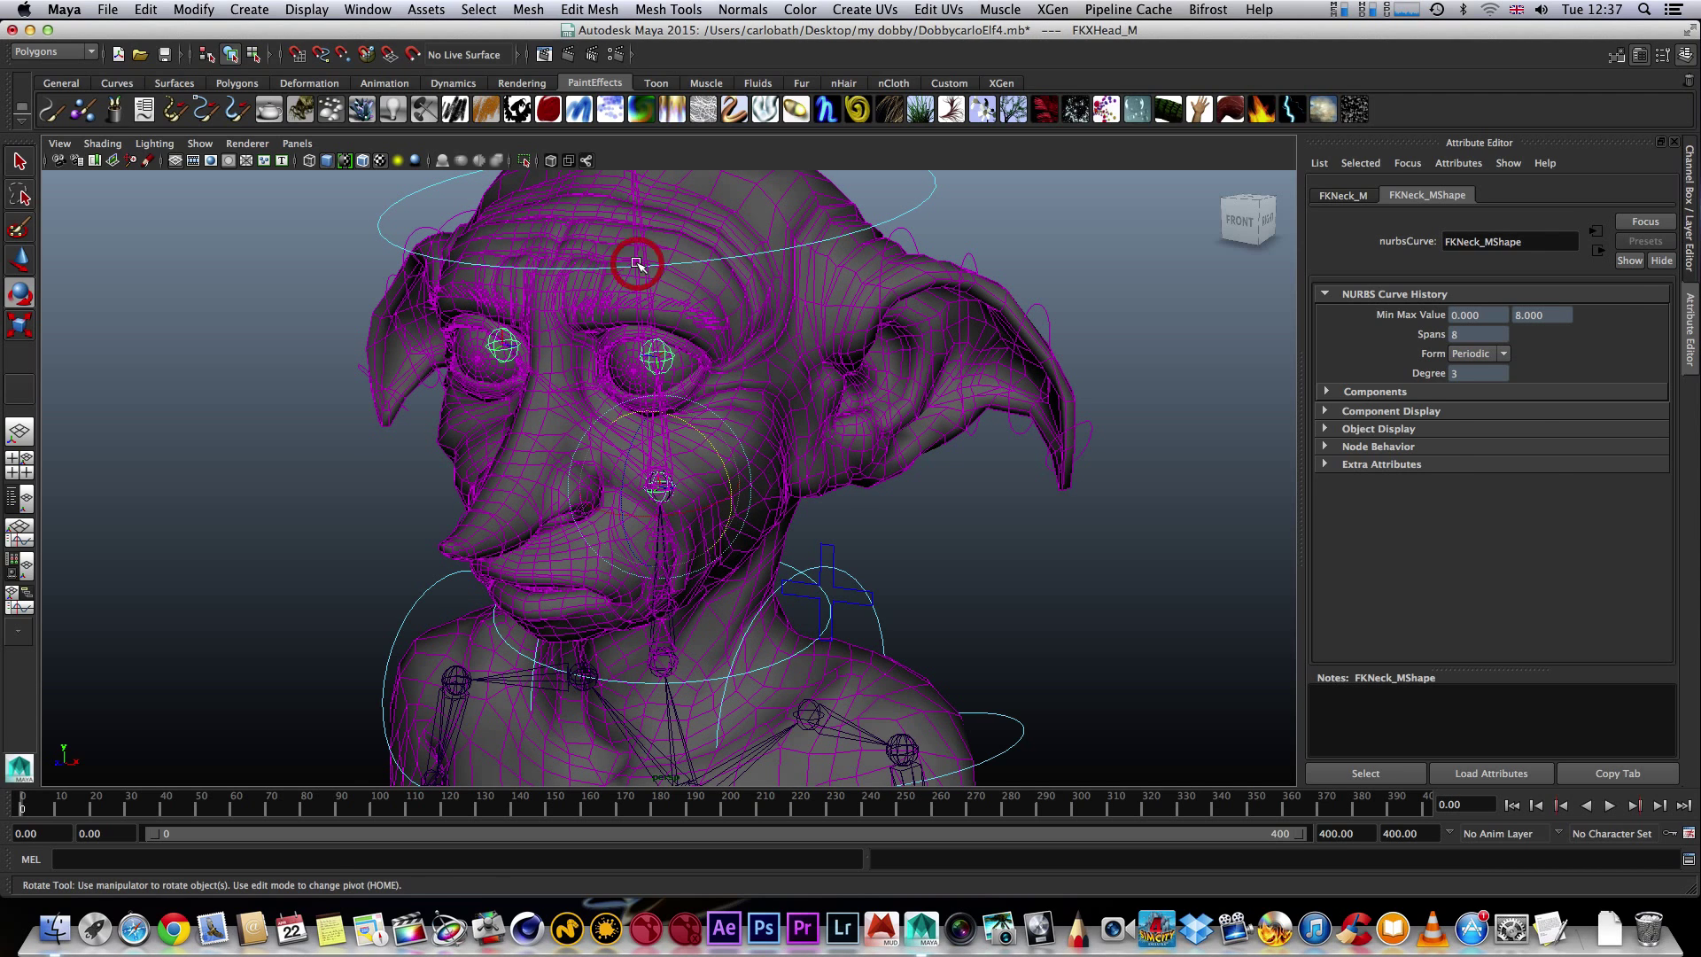
{"action": "left_click_drag", "start_coordinate": [690, 508], "coordinate": [620, 505]}
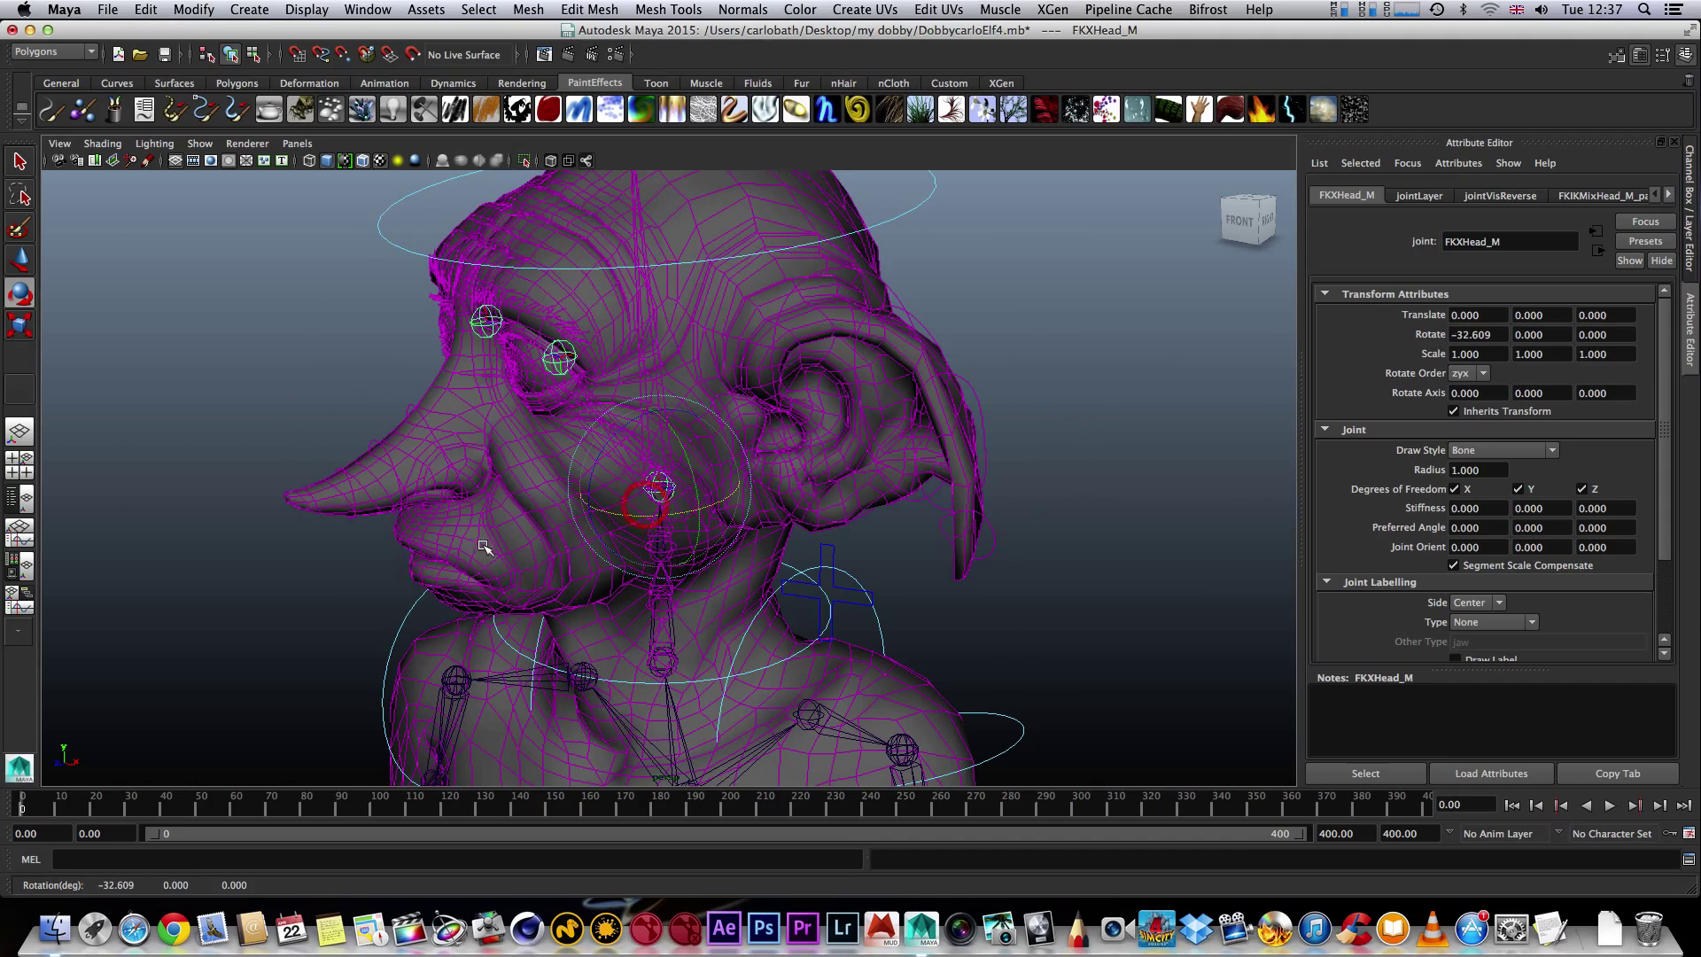
{"action": "left_click", "coordinate": [20, 808]}
{"action": "key", "text": "s"}
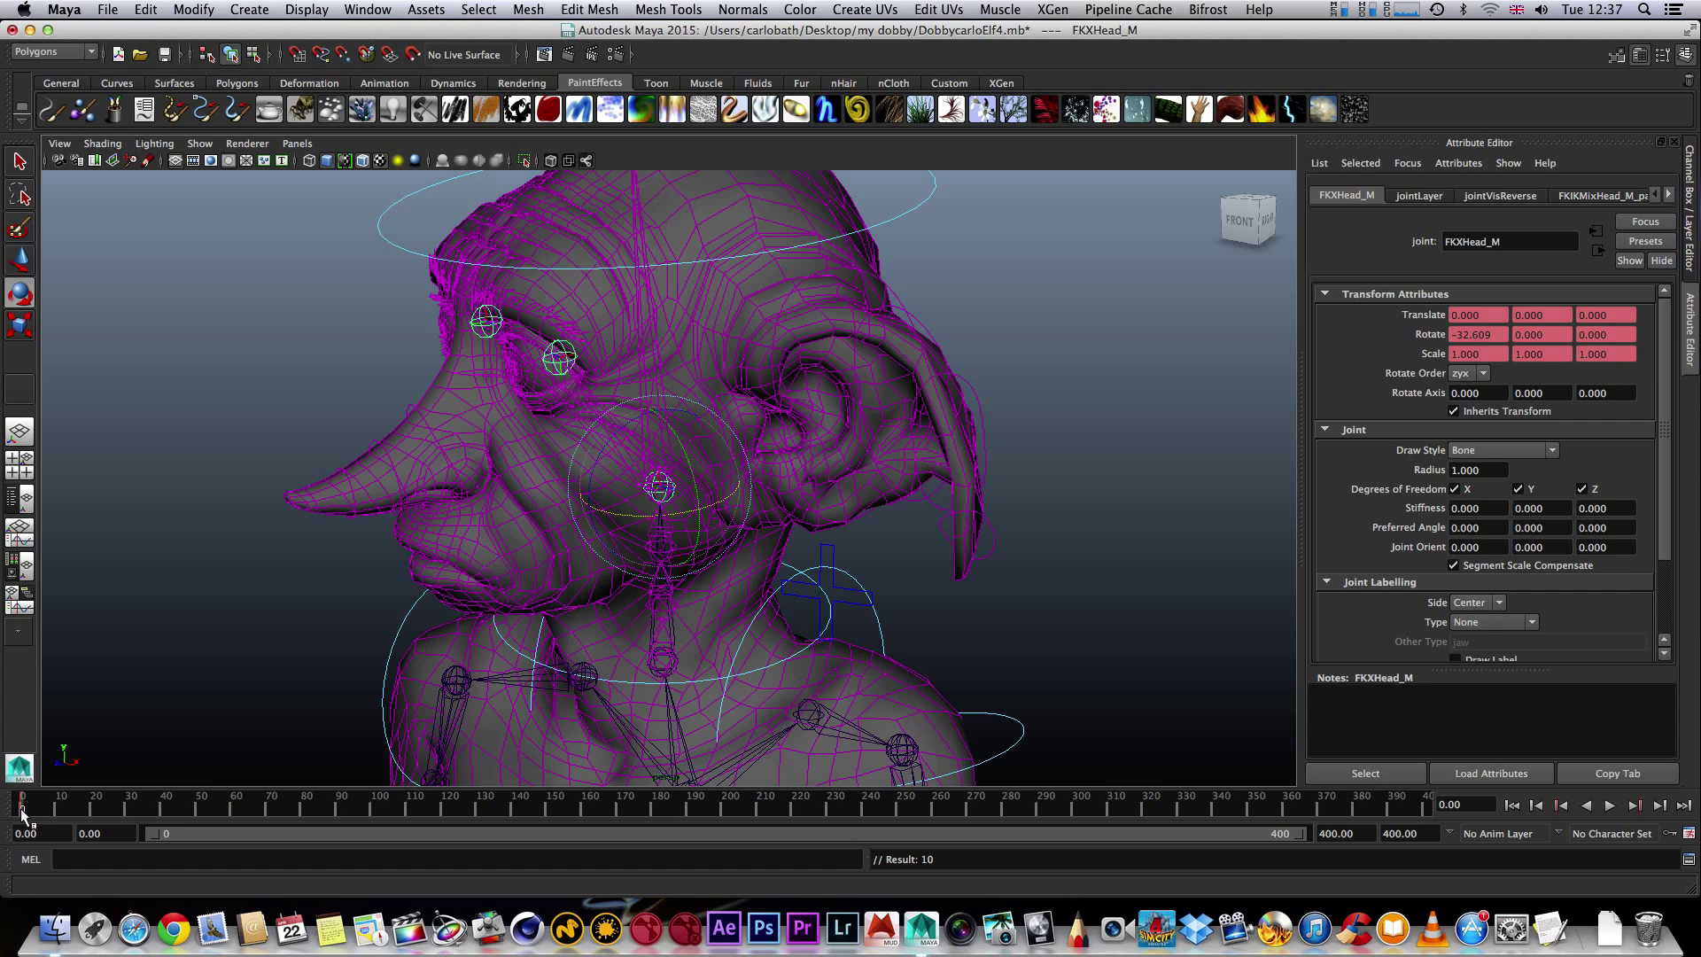
- Key the head turned to about 32 degrees in X at frame 10 and return to frame 0
{"action": "left_click_drag", "start_coordinate": [21, 809], "coordinate": [57, 805]}
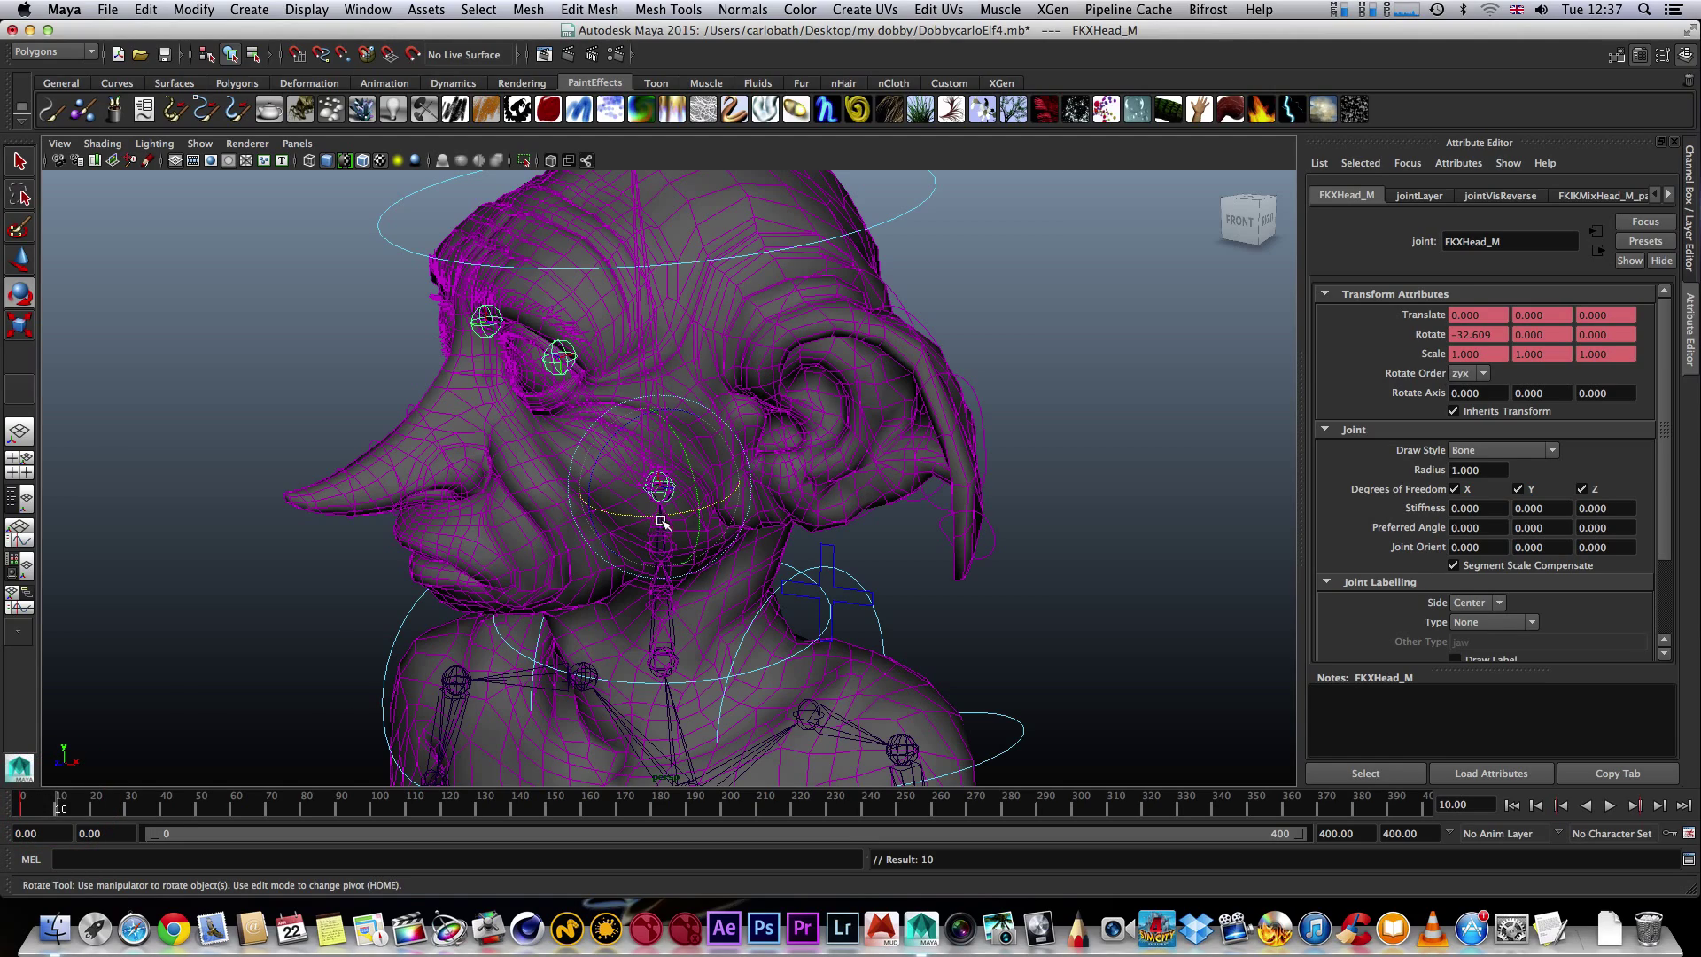
{"action": "left_click_drag", "start_coordinate": [661, 521], "coordinate": [736, 512]}
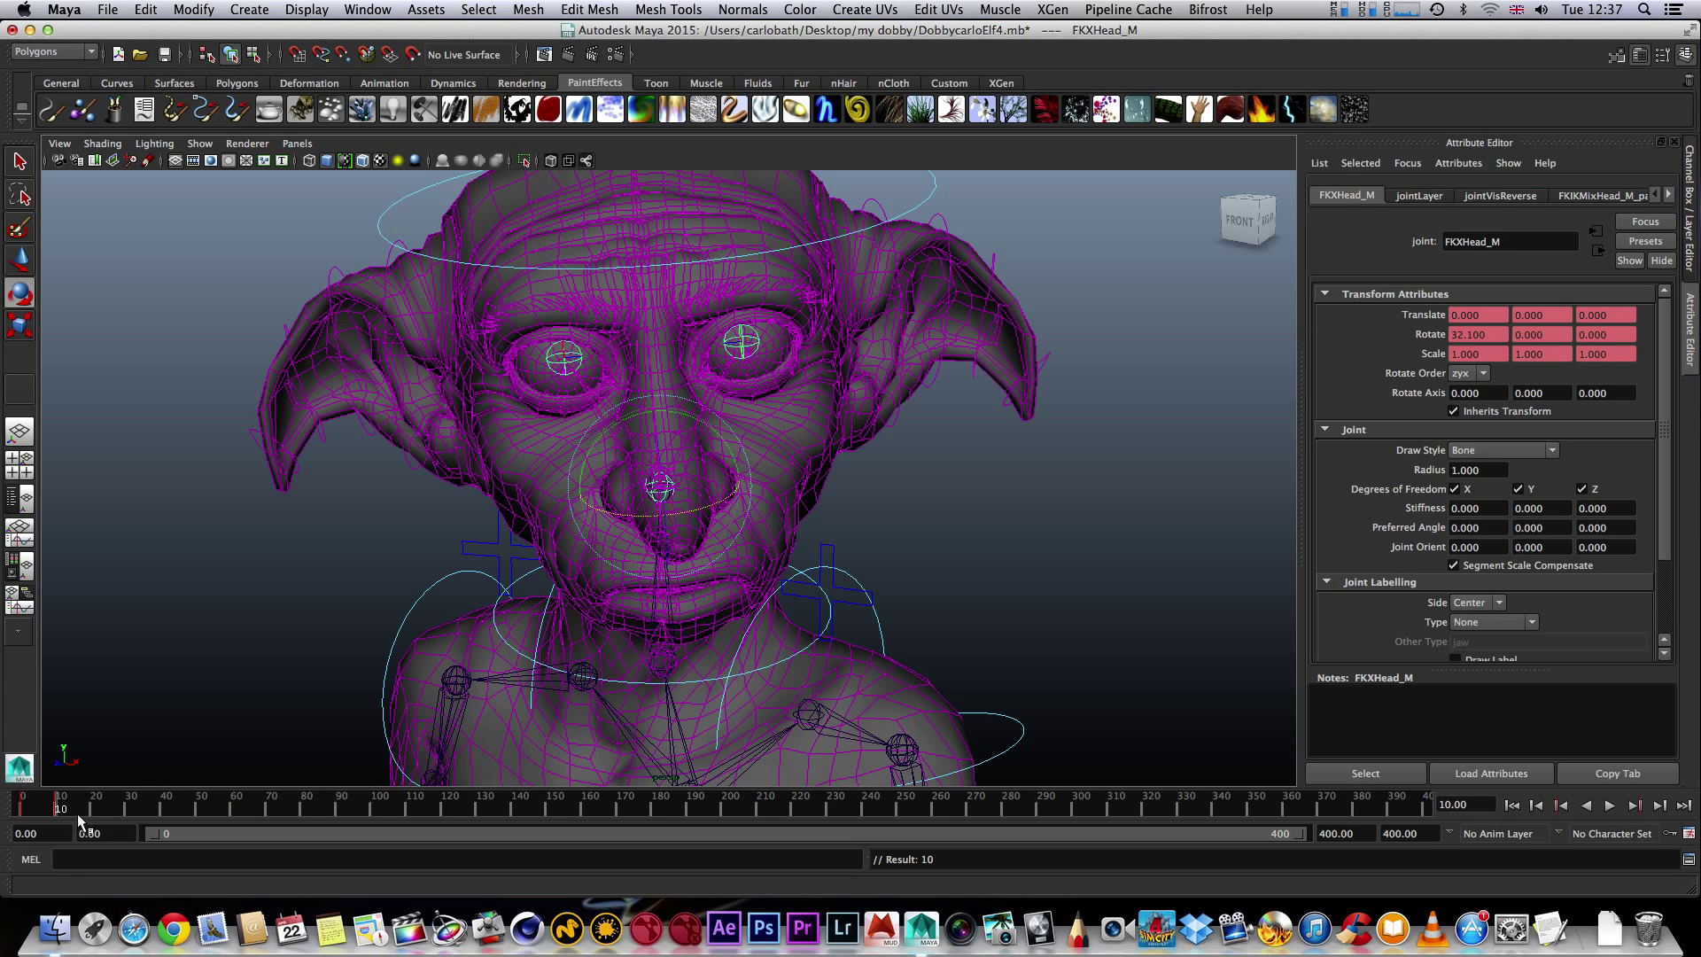
{"action": "left_click_drag", "start_coordinate": [59, 808], "coordinate": [22, 805]}
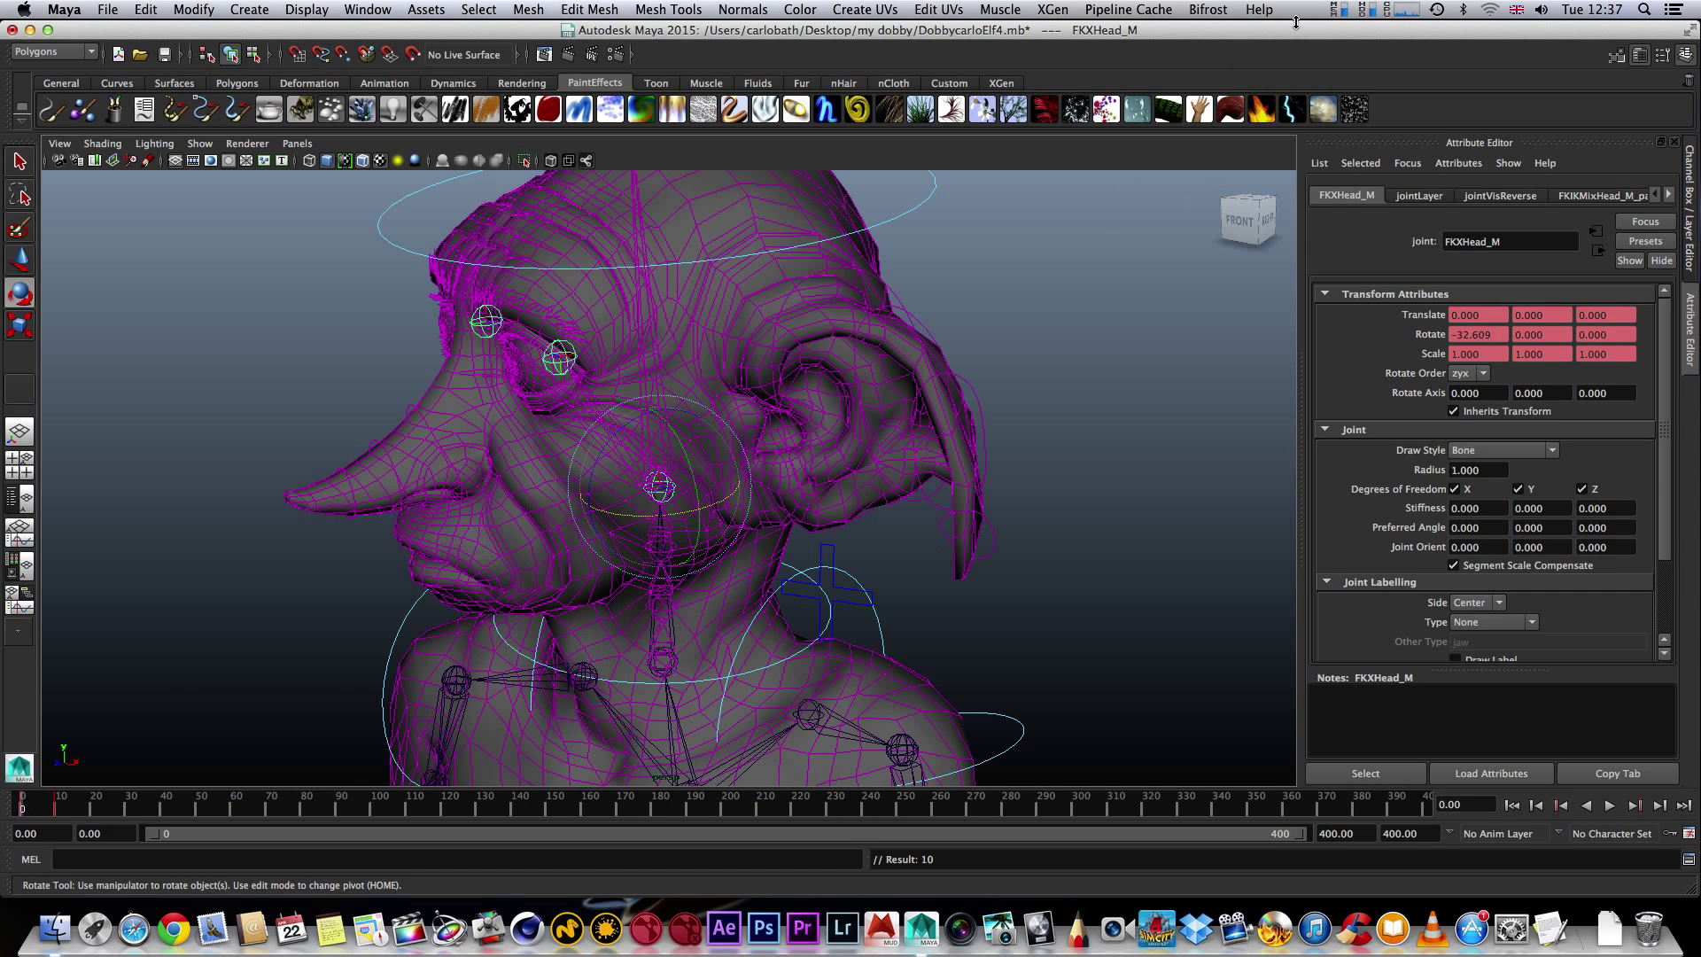
{"action": "left_click", "coordinate": [1234, 928]}
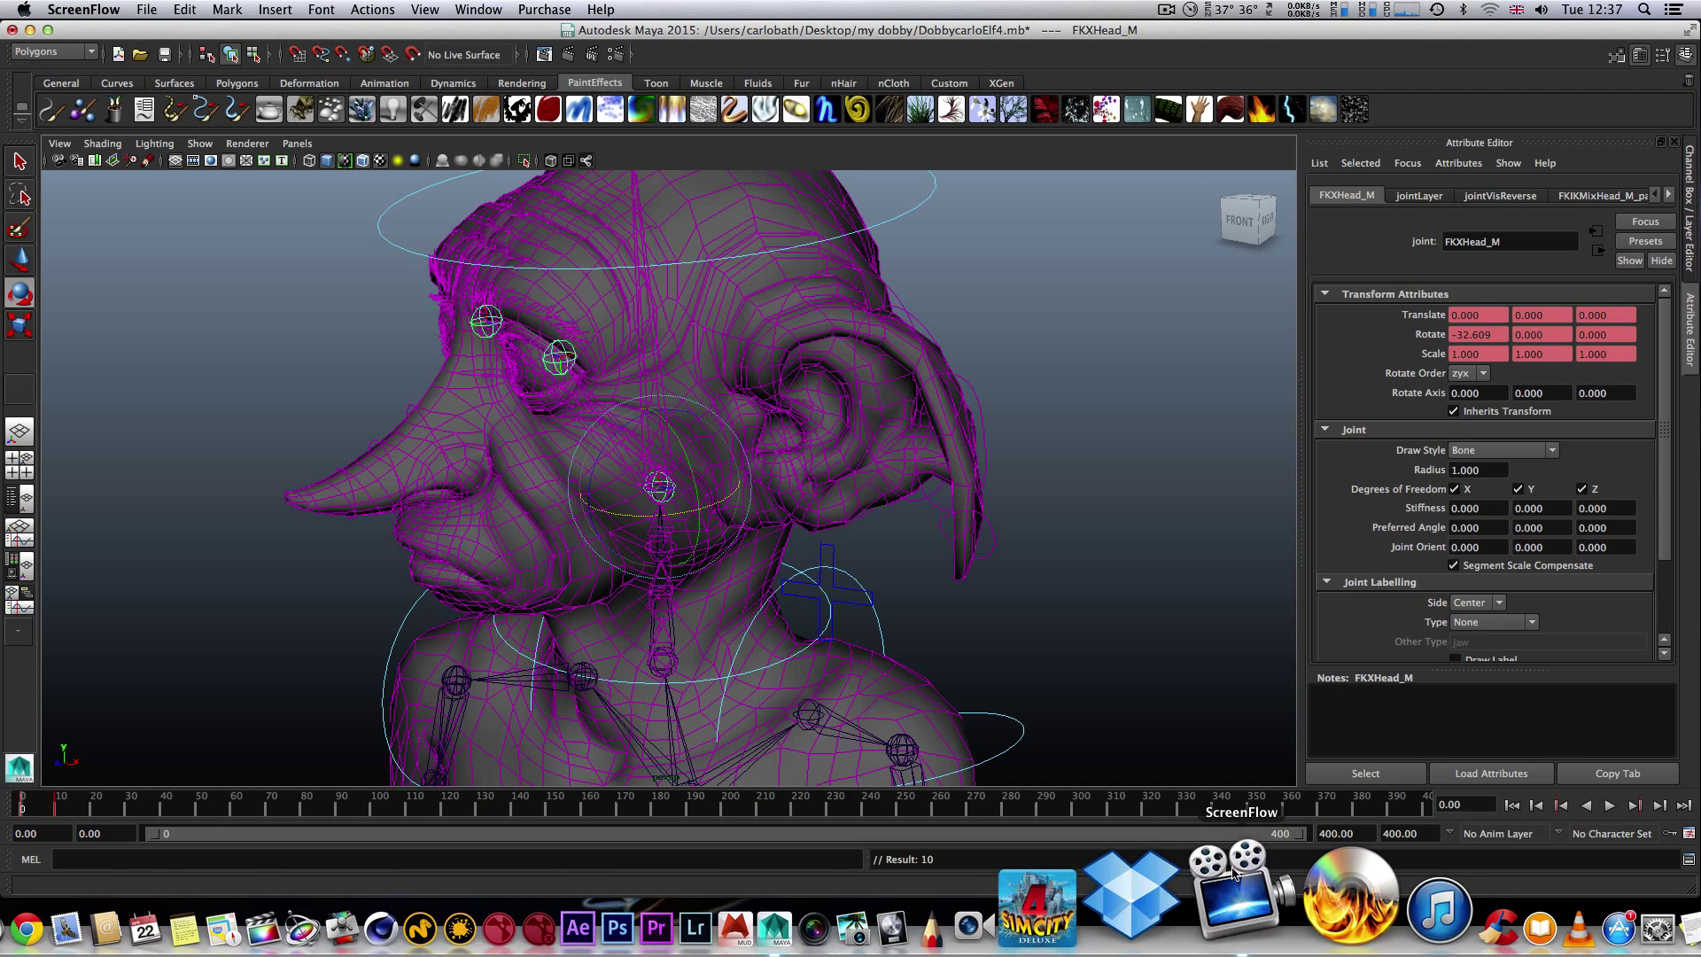
{"action": "left_click", "coordinate": [1159, 12]}
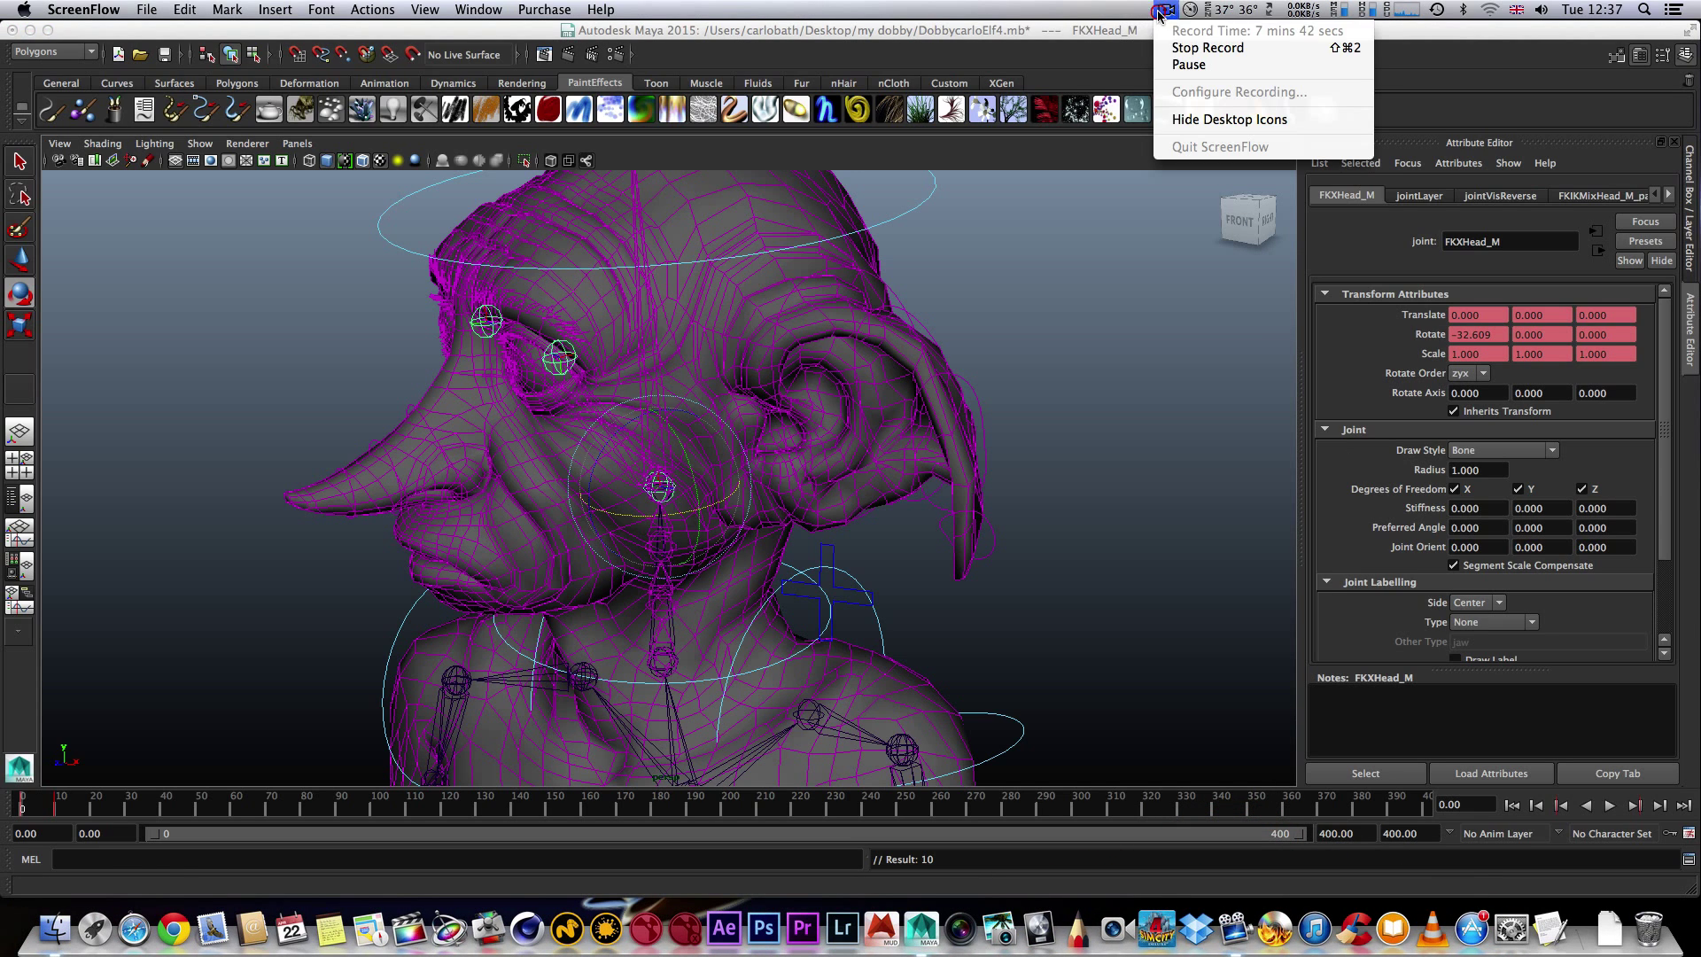
{"action": "left_click", "coordinate": [1186, 60]}
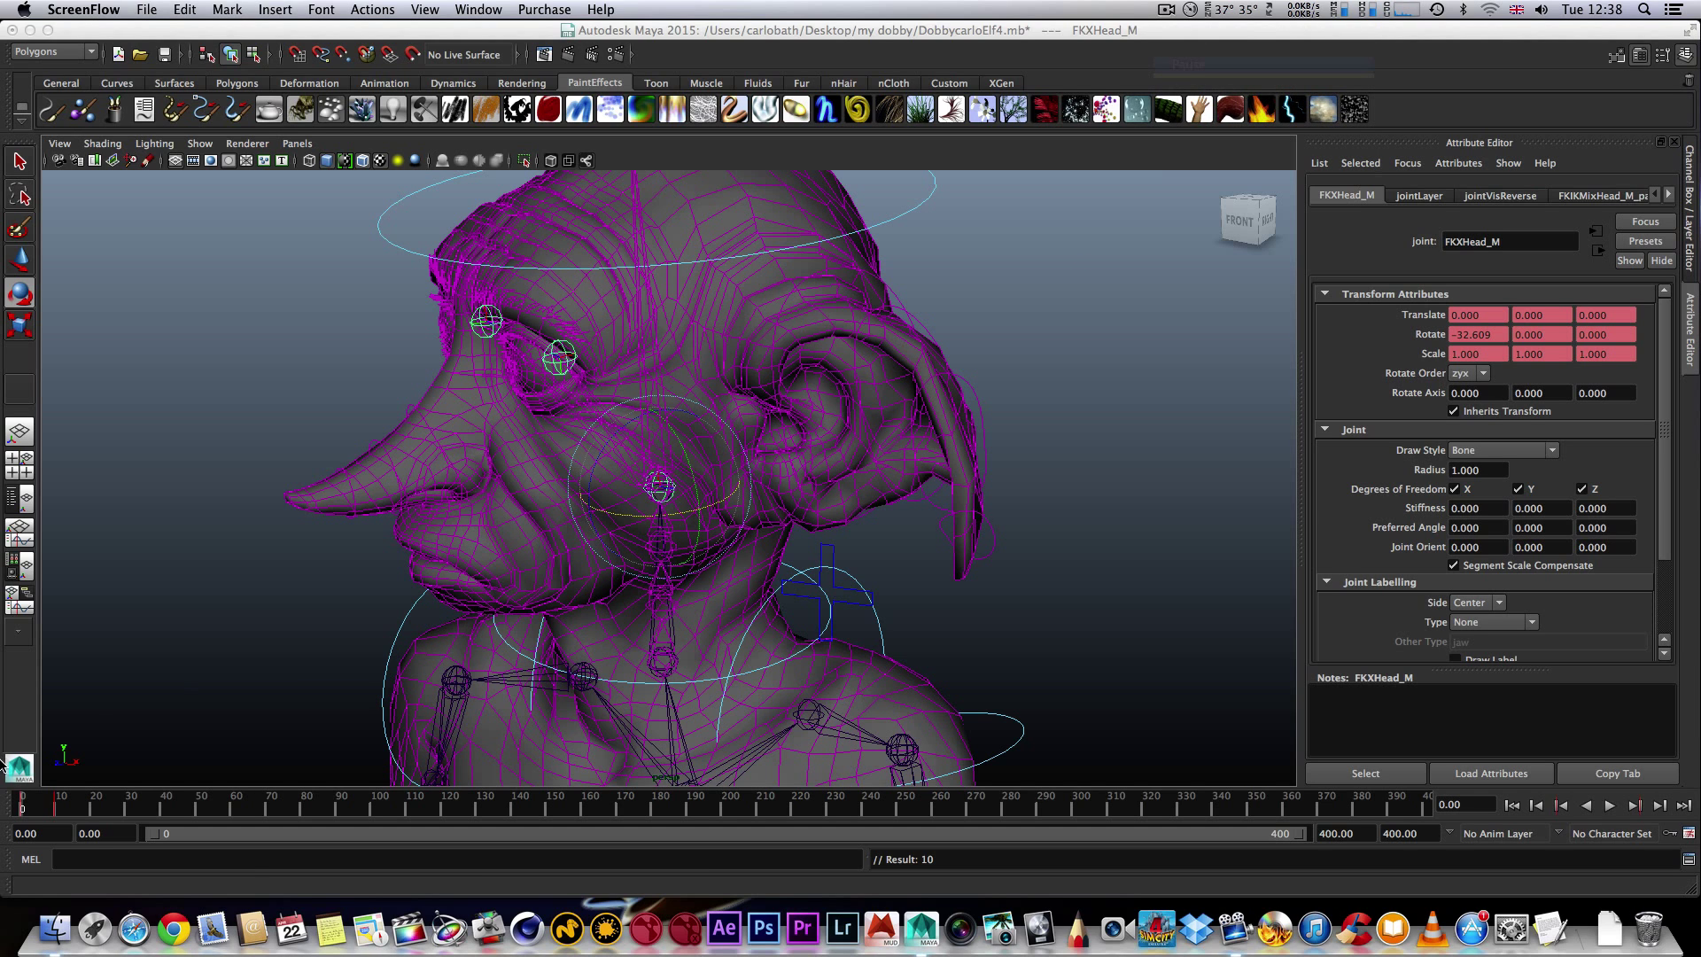
- Preview the head turn between frames 0 and 10, ending at frame 10
{"action": "left_click", "coordinate": [22, 807]}
{"action": "key", "text": "alt+v"}
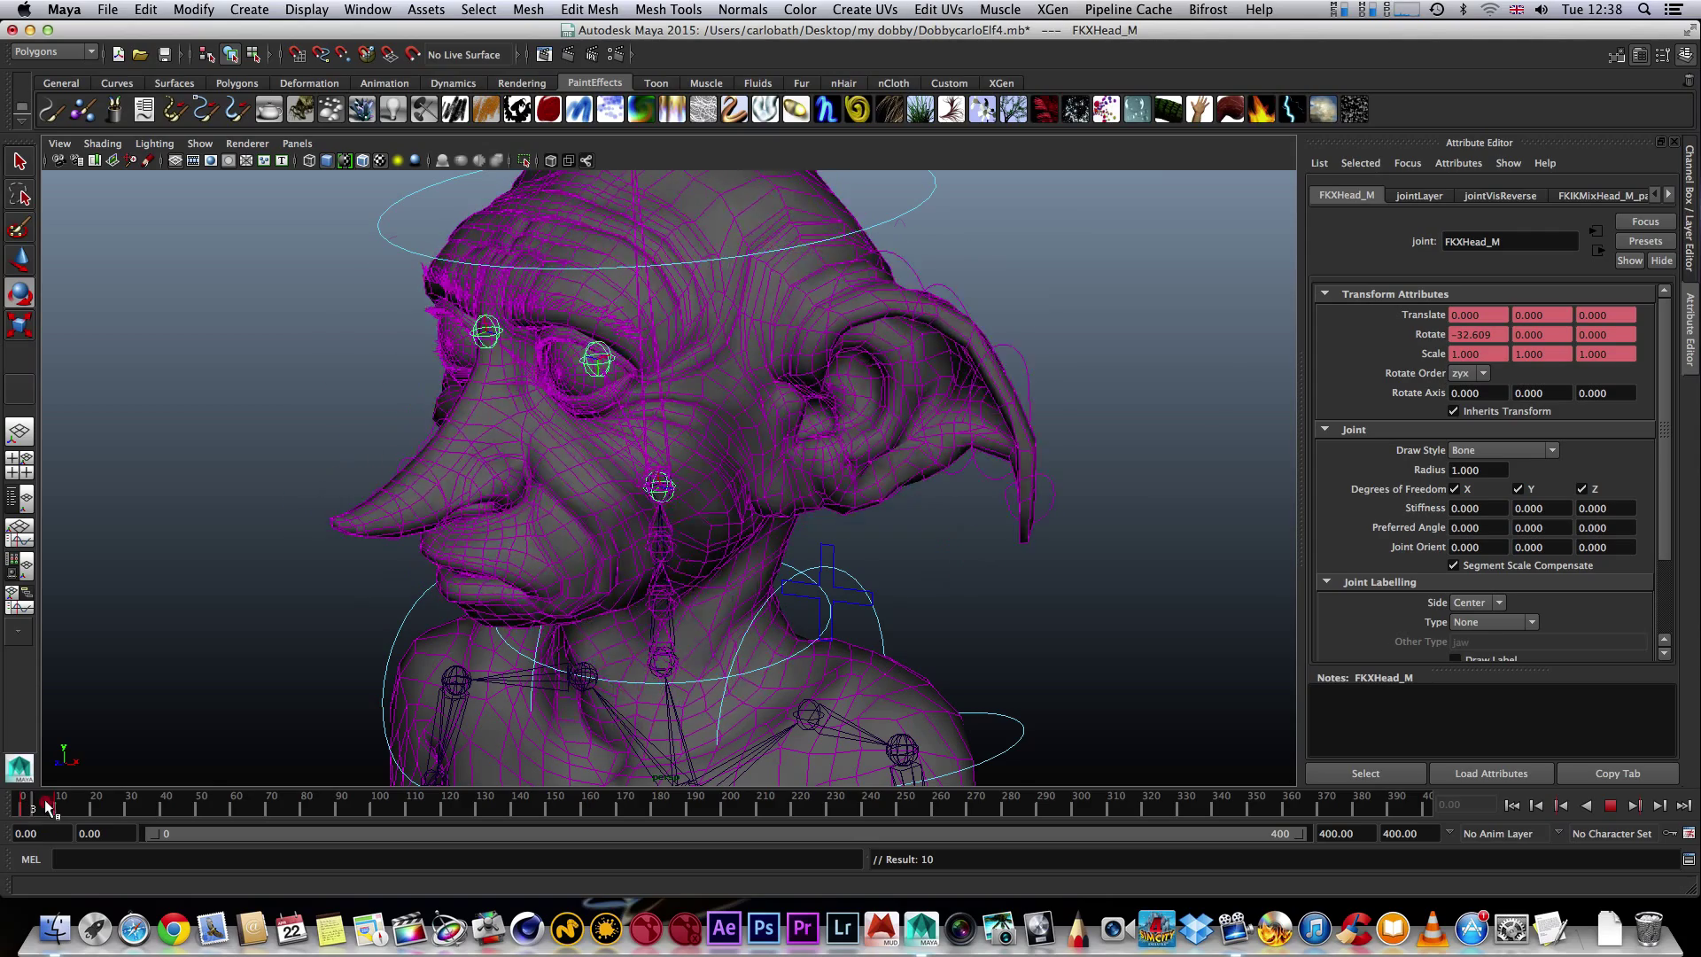
{"action": "mouse_move", "coordinate": [55, 805]}
{"action": "left_mouse_down"}
{"action": "mouse_move", "coordinate": [22, 806]}
{"action": "mouse_move", "coordinate": [91, 810]}
{"action": "mouse_move", "coordinate": [61, 807]}
{"action": "left_mouse_up"}
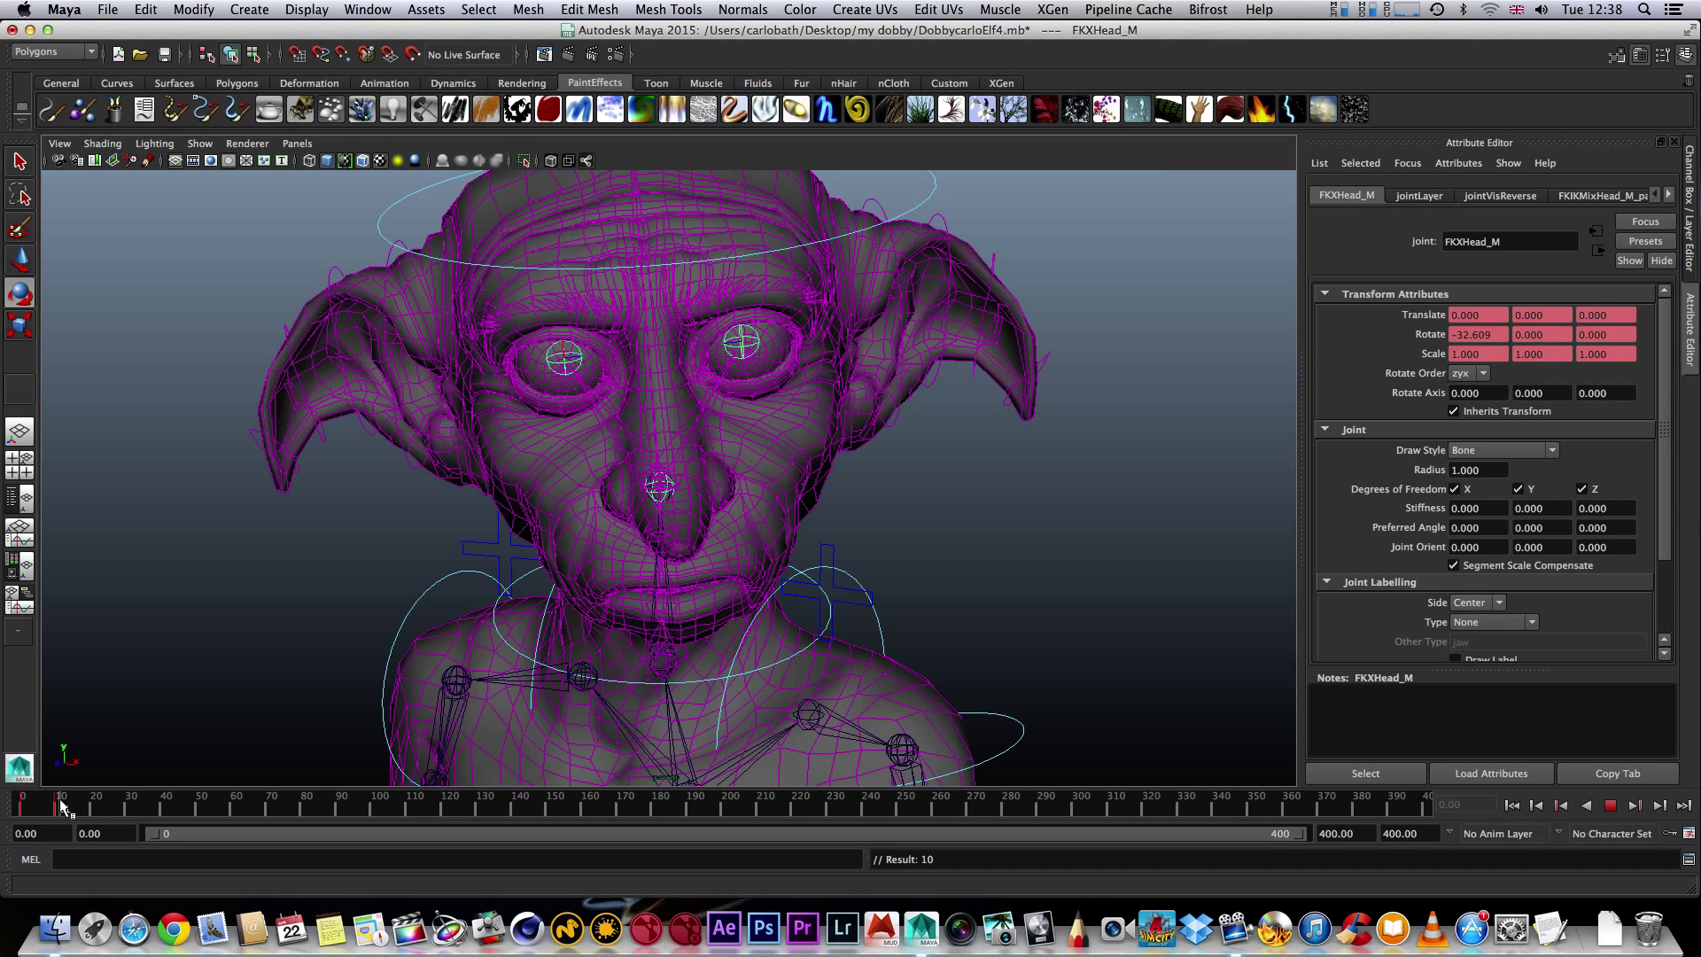
{"action": "left_click", "coordinate": [58, 806]}
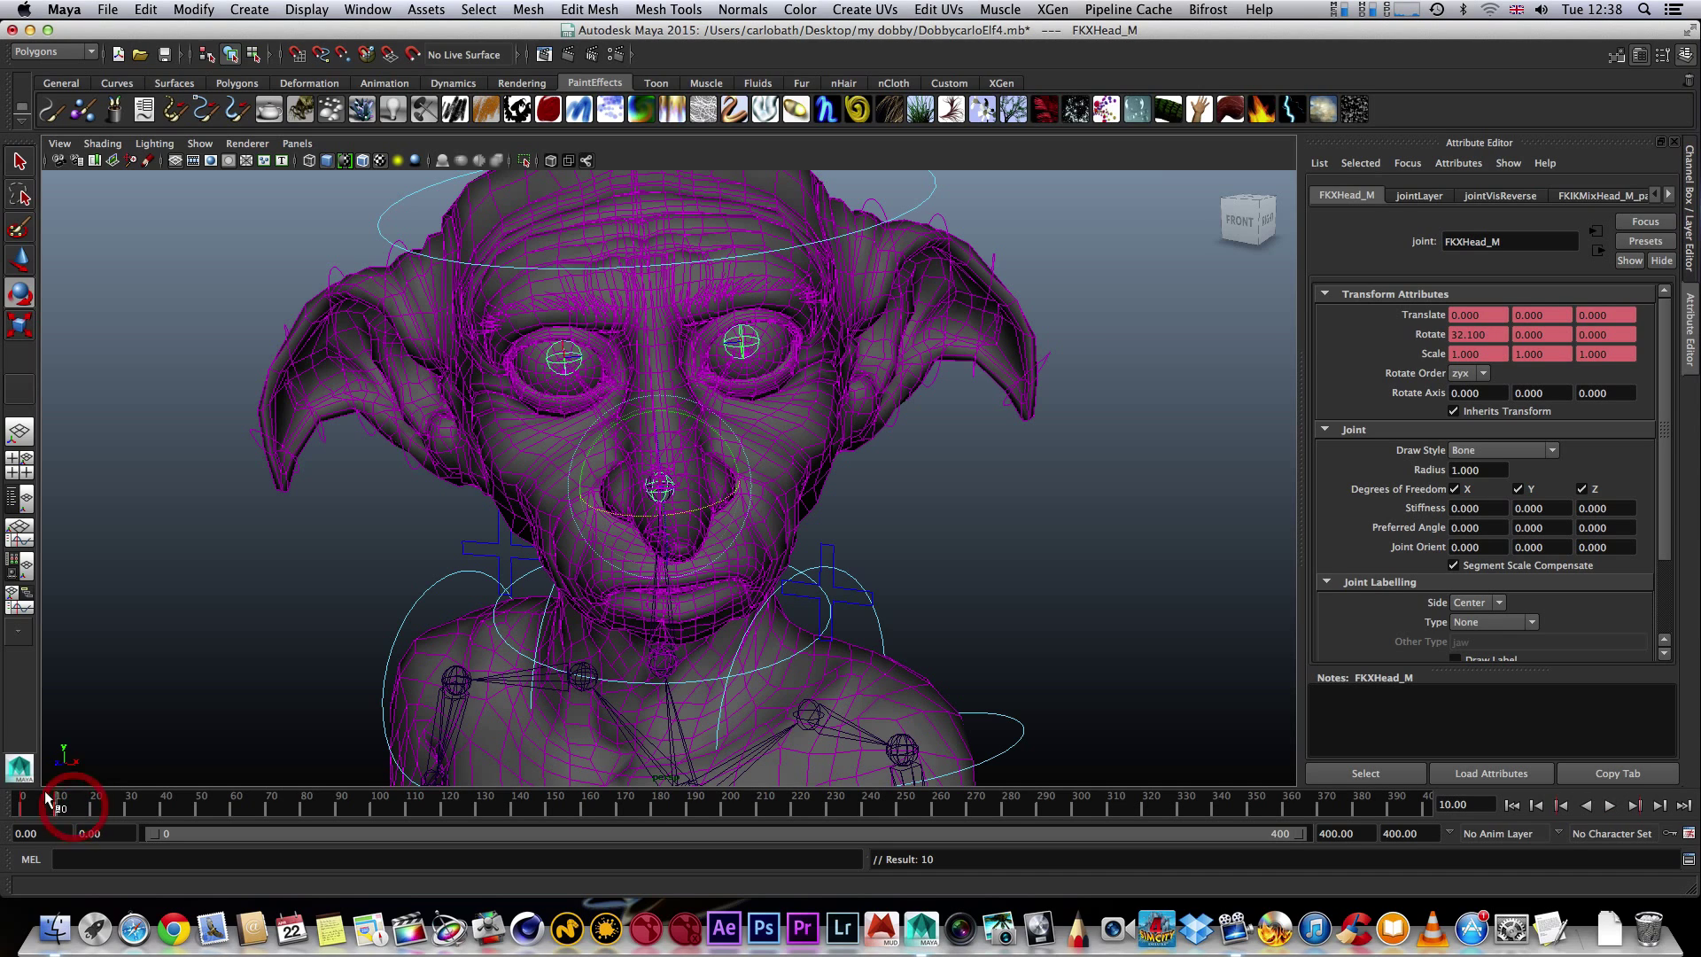
- Key the head tilted upward to about -30 degrees in Z at frame 18
{"action": "key", "text": "e"}
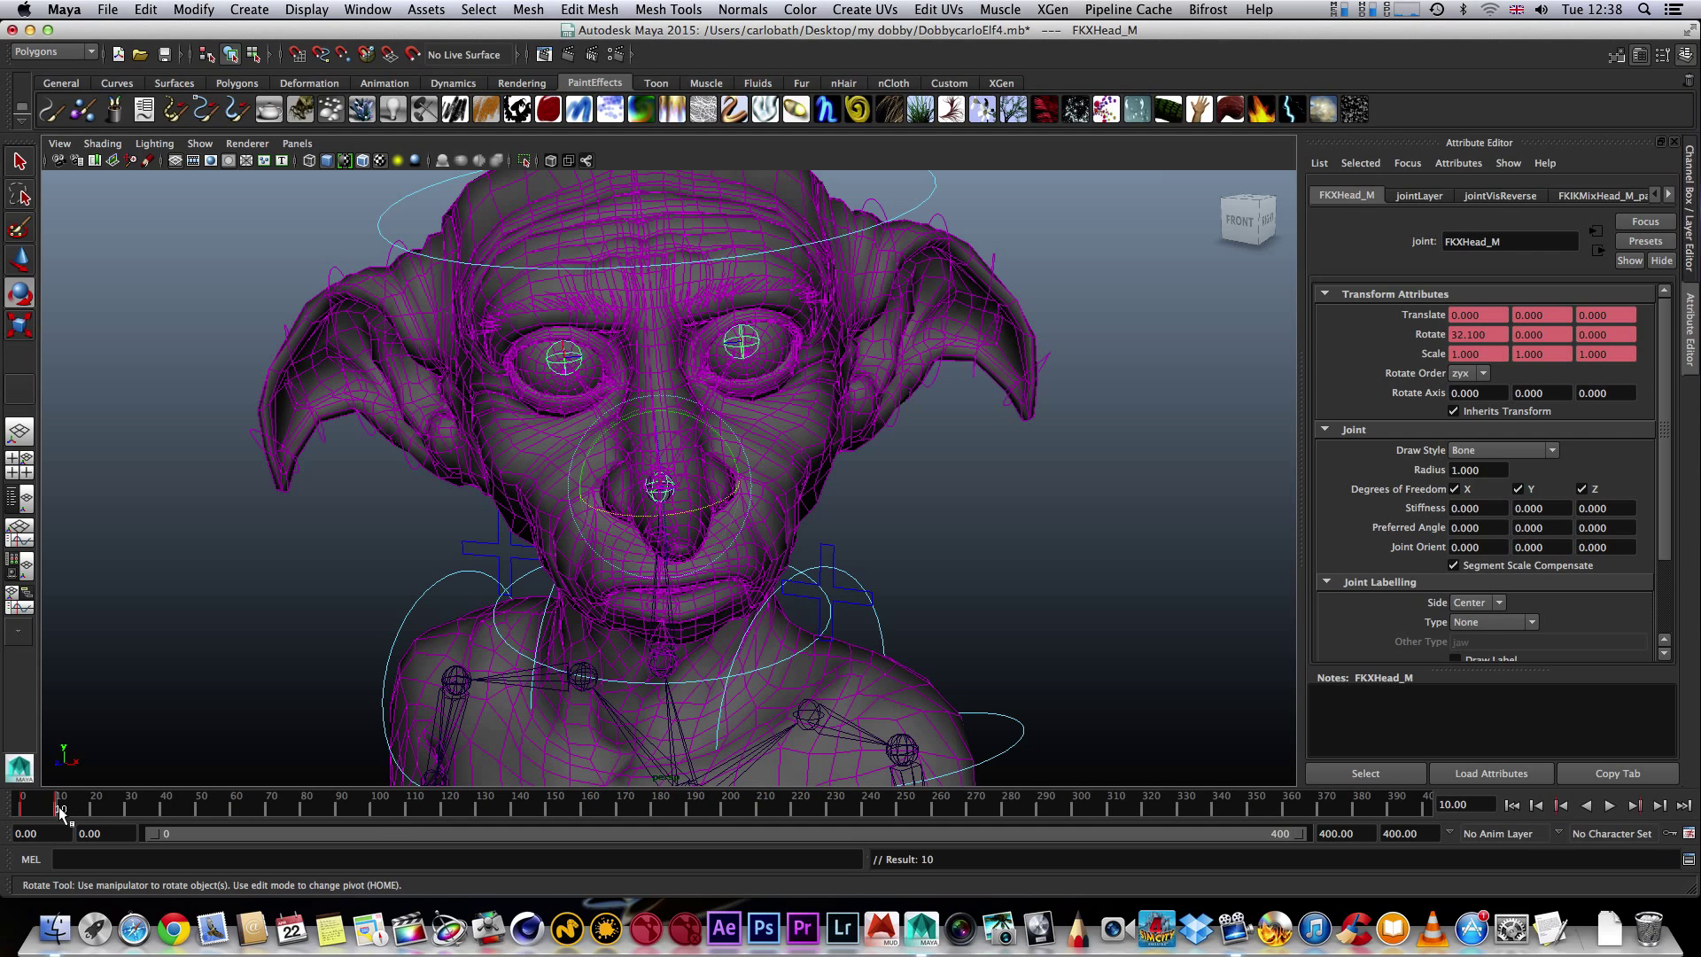
{"action": "left_click_drag", "start_coordinate": [59, 808], "coordinate": [88, 806]}
{"action": "left_click_drag", "start_coordinate": [661, 506], "coordinate": [665, 463]}
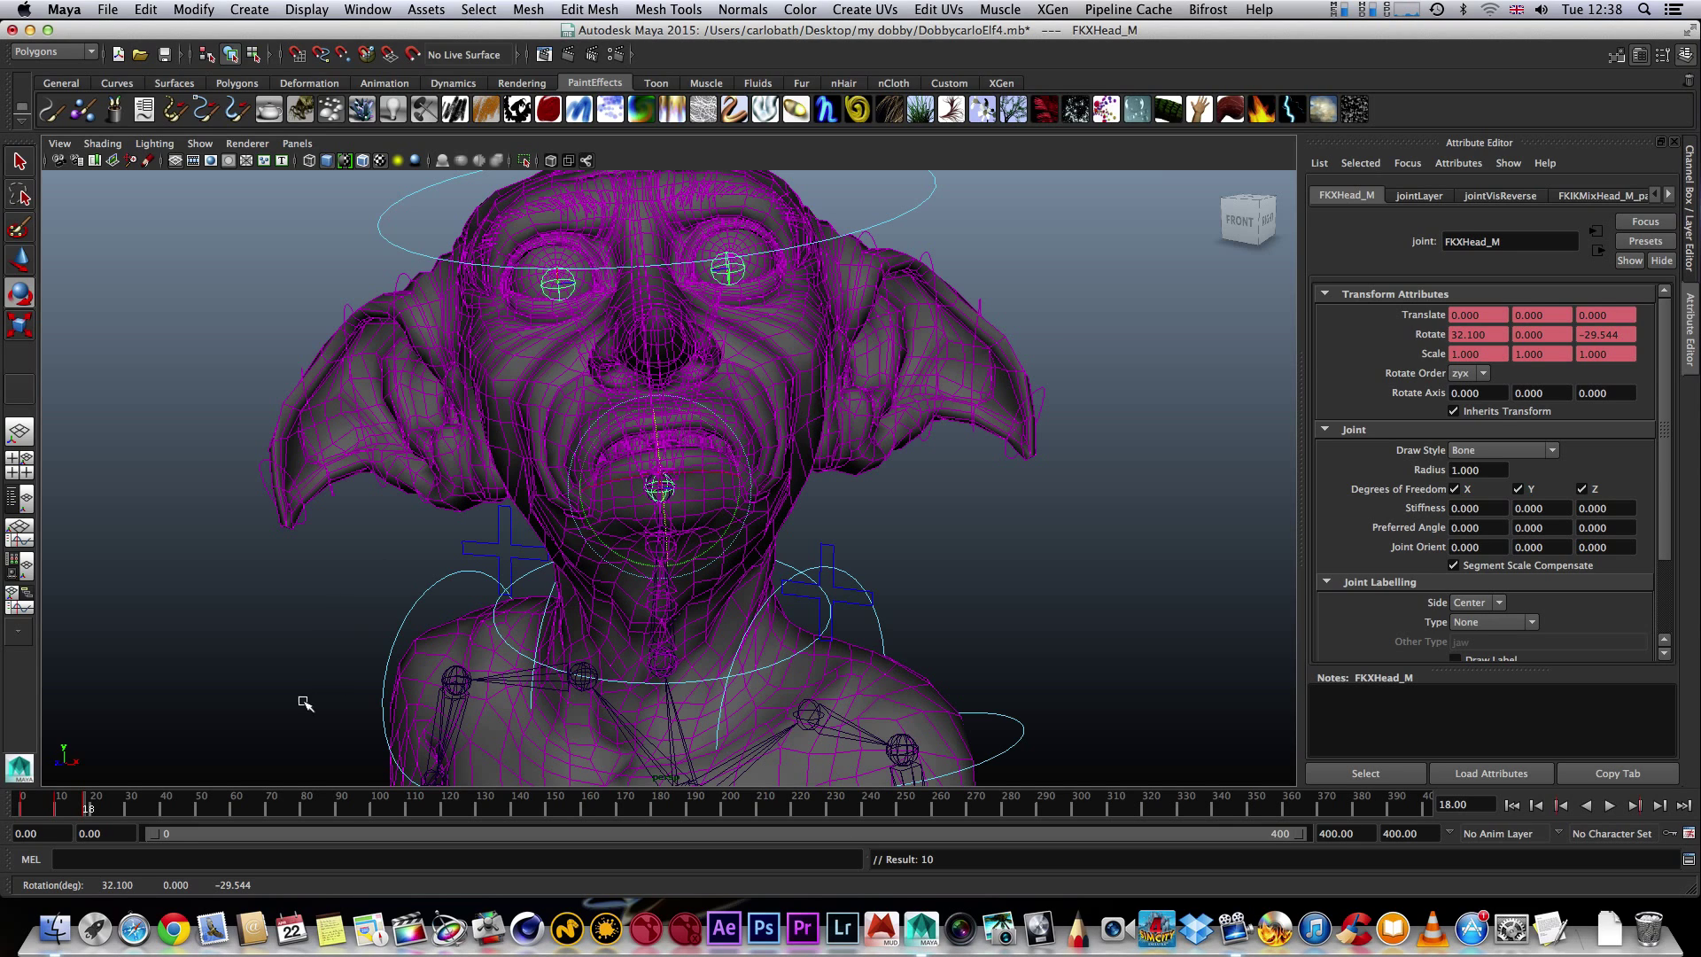
- Scrub through the head animation up to frame 20 and back to frame 5
{"action": "mouse_move", "coordinate": [85, 804]}
{"action": "left_mouse_down"}
{"action": "mouse_move", "coordinate": [21, 804]}
{"action": "mouse_move", "coordinate": [112, 804]}
{"action": "mouse_move", "coordinate": [22, 804]}
{"action": "mouse_move", "coordinate": [93, 803]}
{"action": "left_mouse_up"}
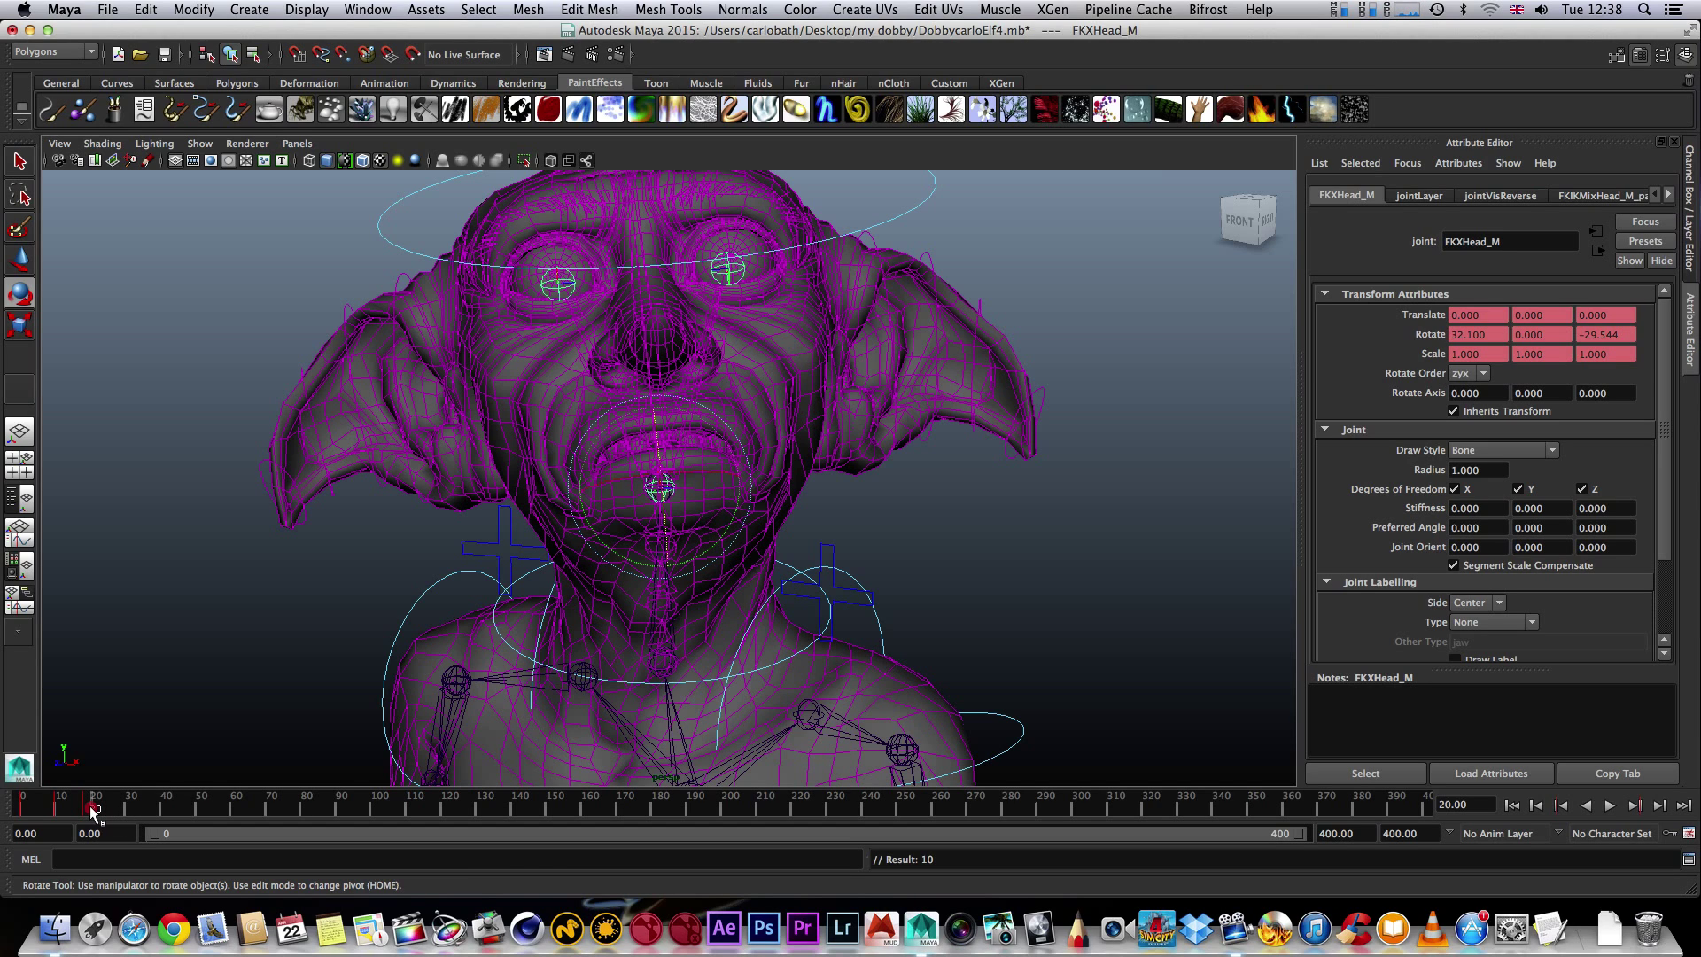
{"action": "left_click", "coordinate": [88, 809]}
{"action": "key", "text": "alt+v"}
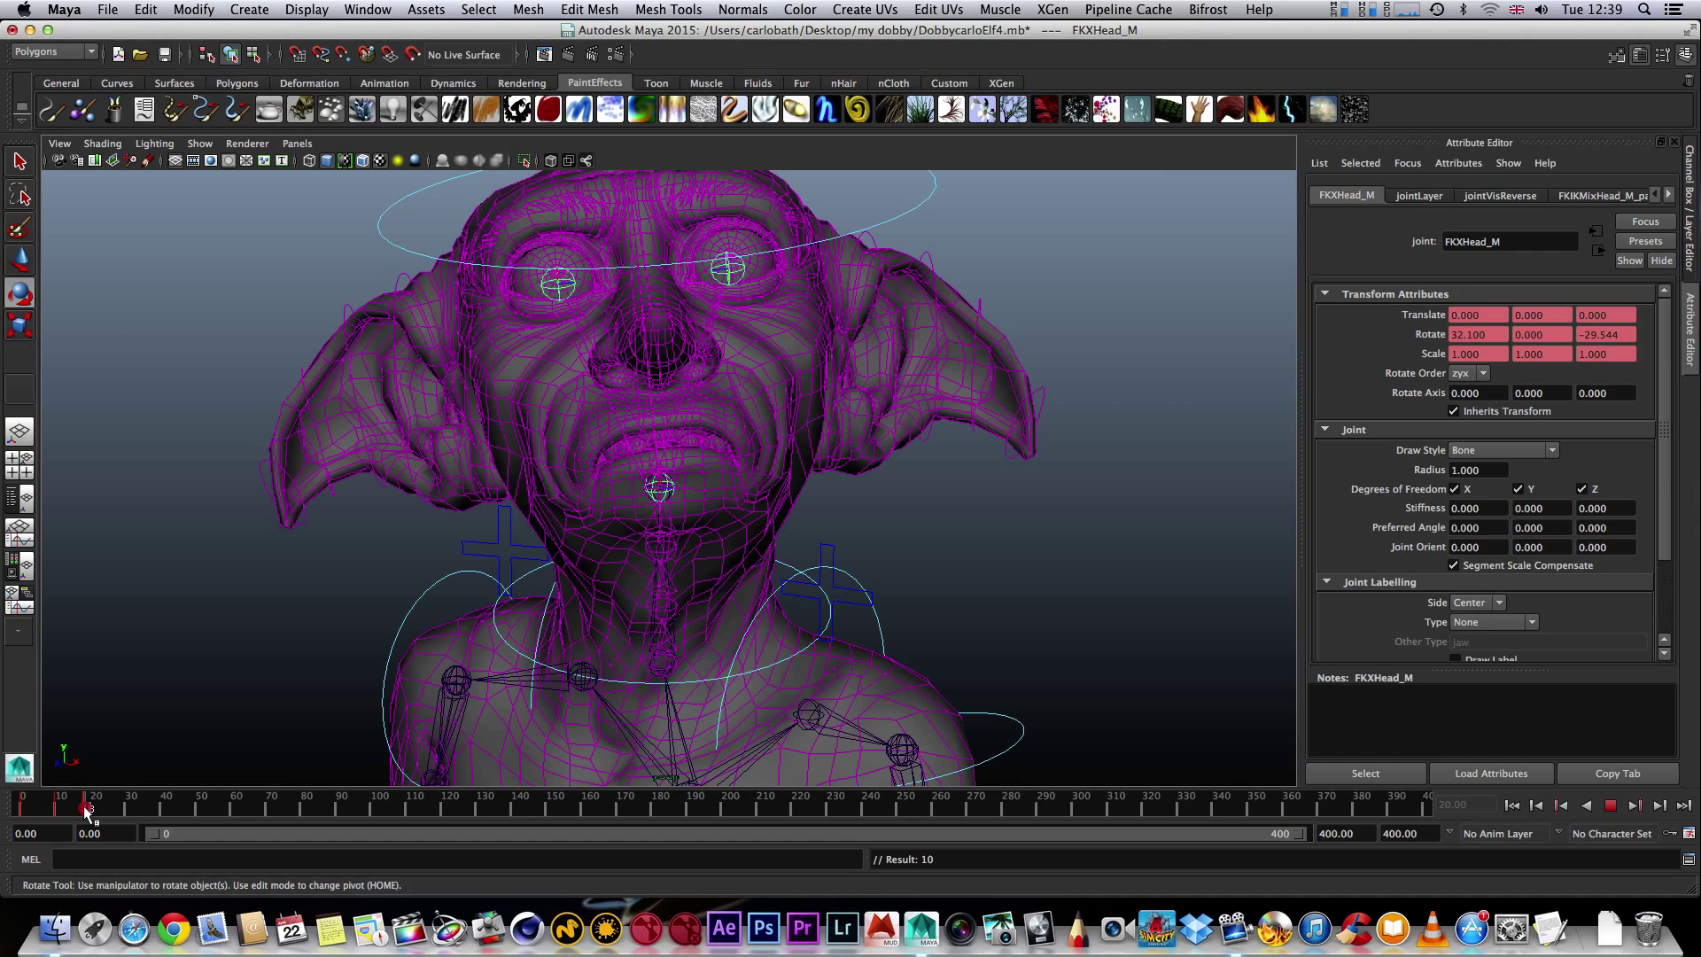
{"action": "left_click", "coordinate": [39, 802]}
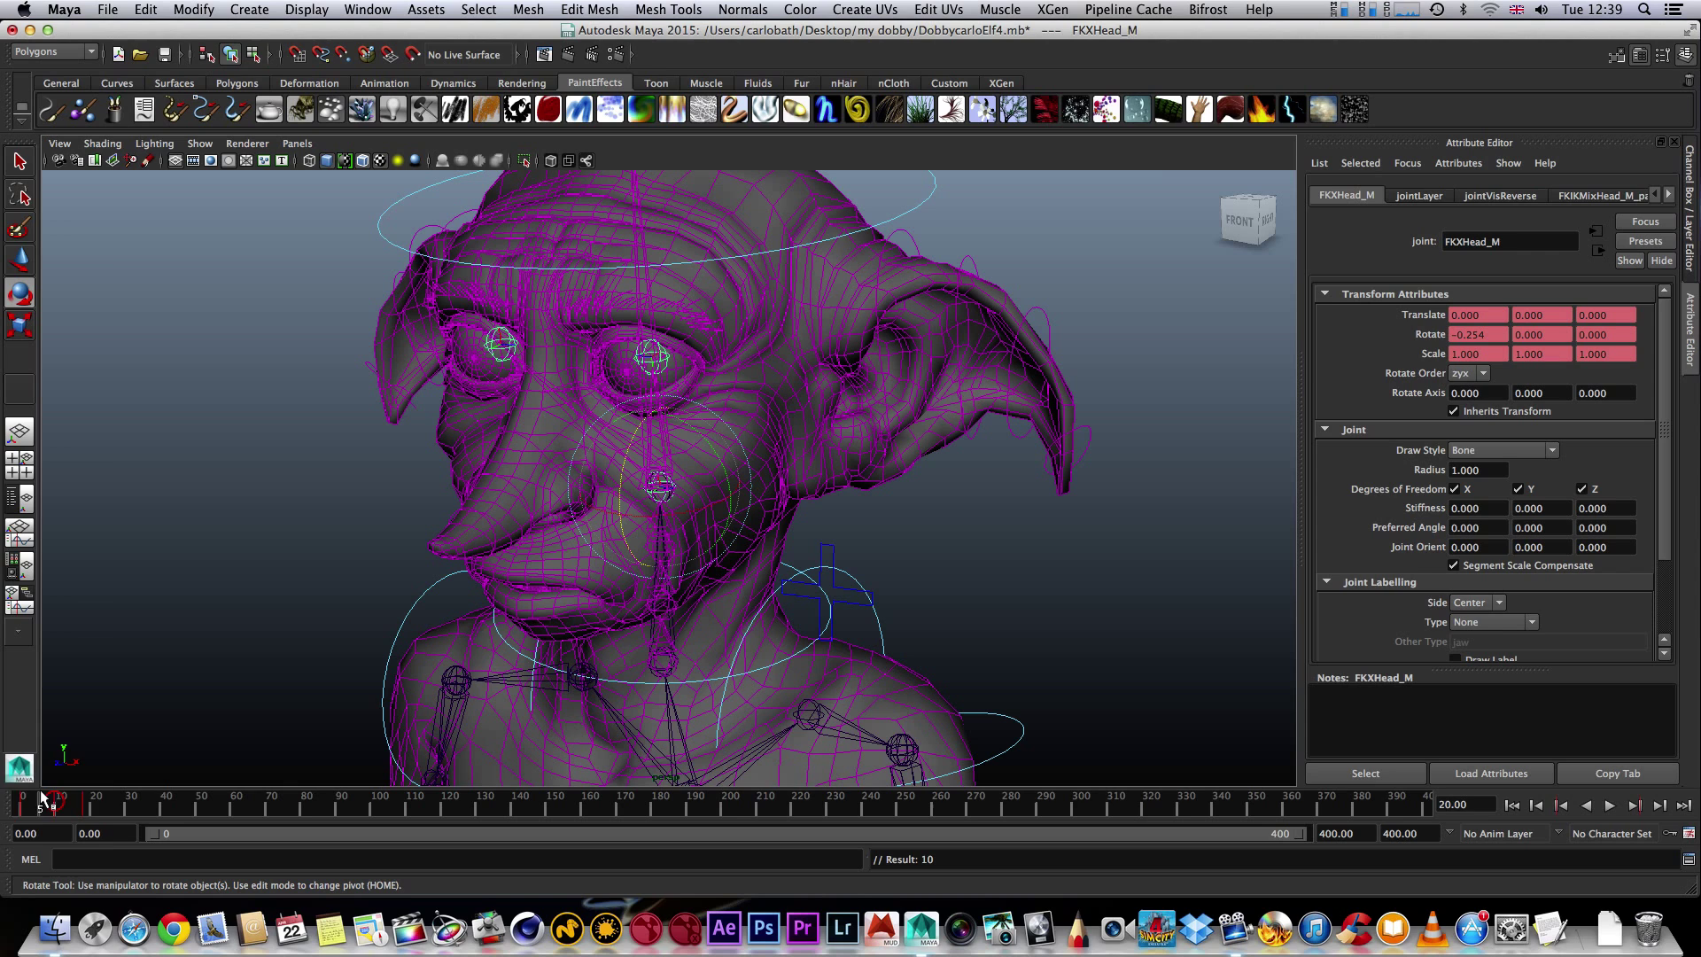
{"action": "left_click", "coordinate": [481, 529]}
{"action": "left_click", "coordinate": [467, 353]}
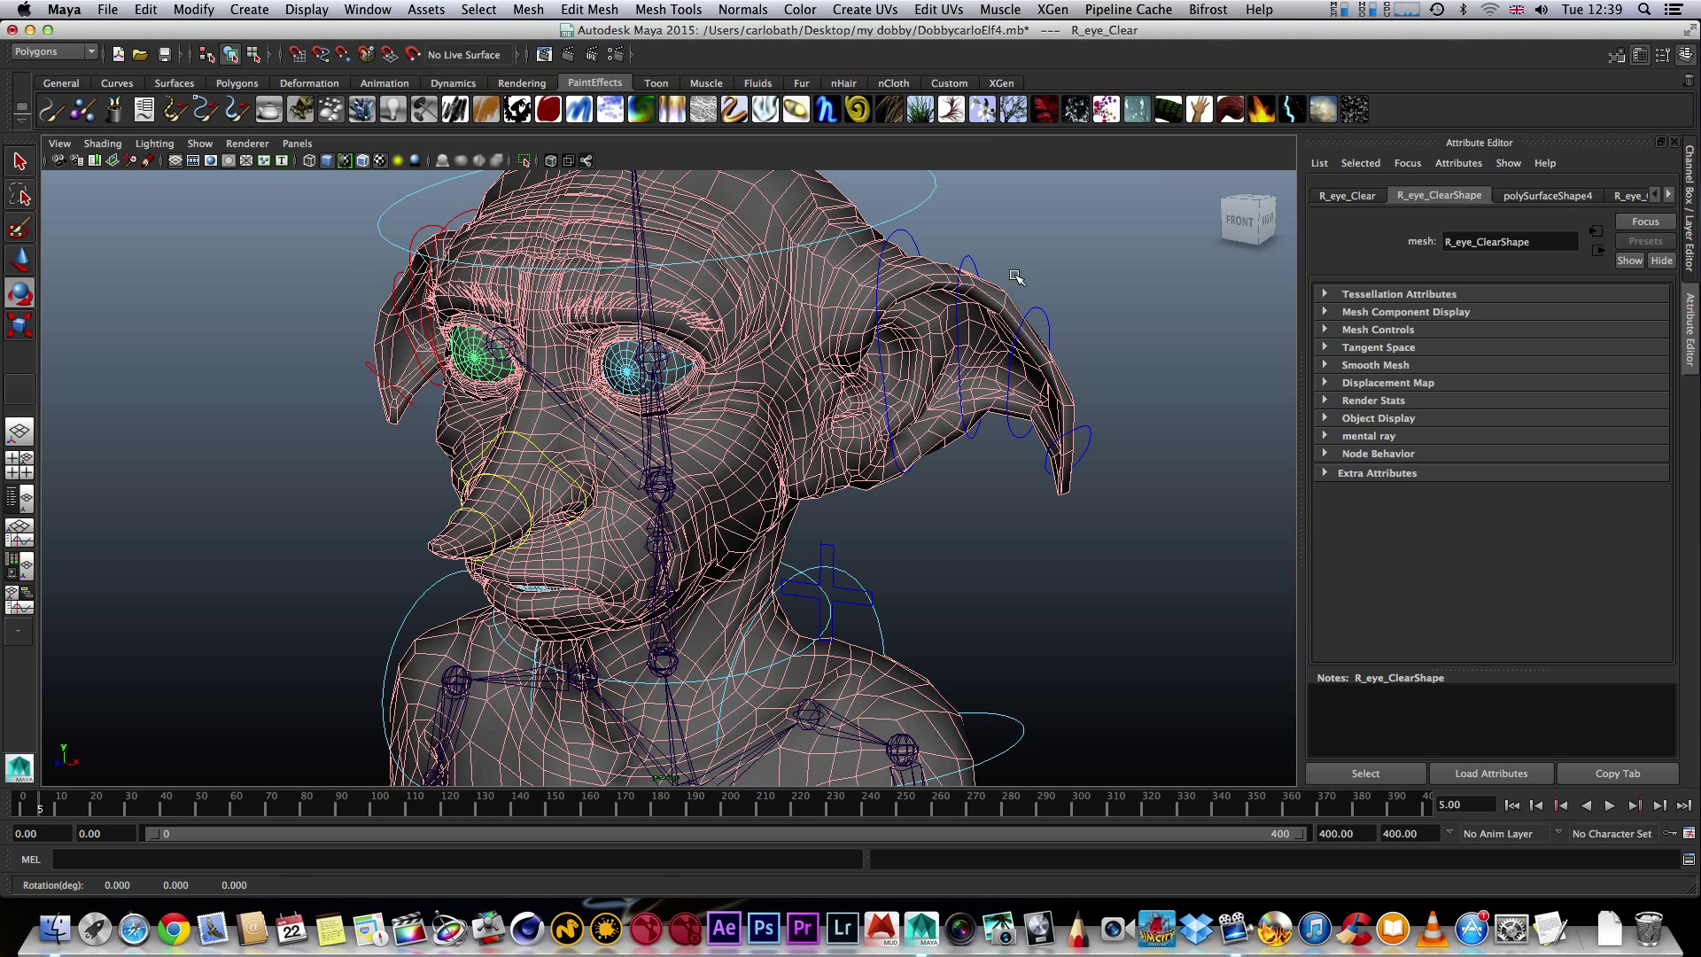
{"action": "left_click", "coordinate": [1016, 335]}
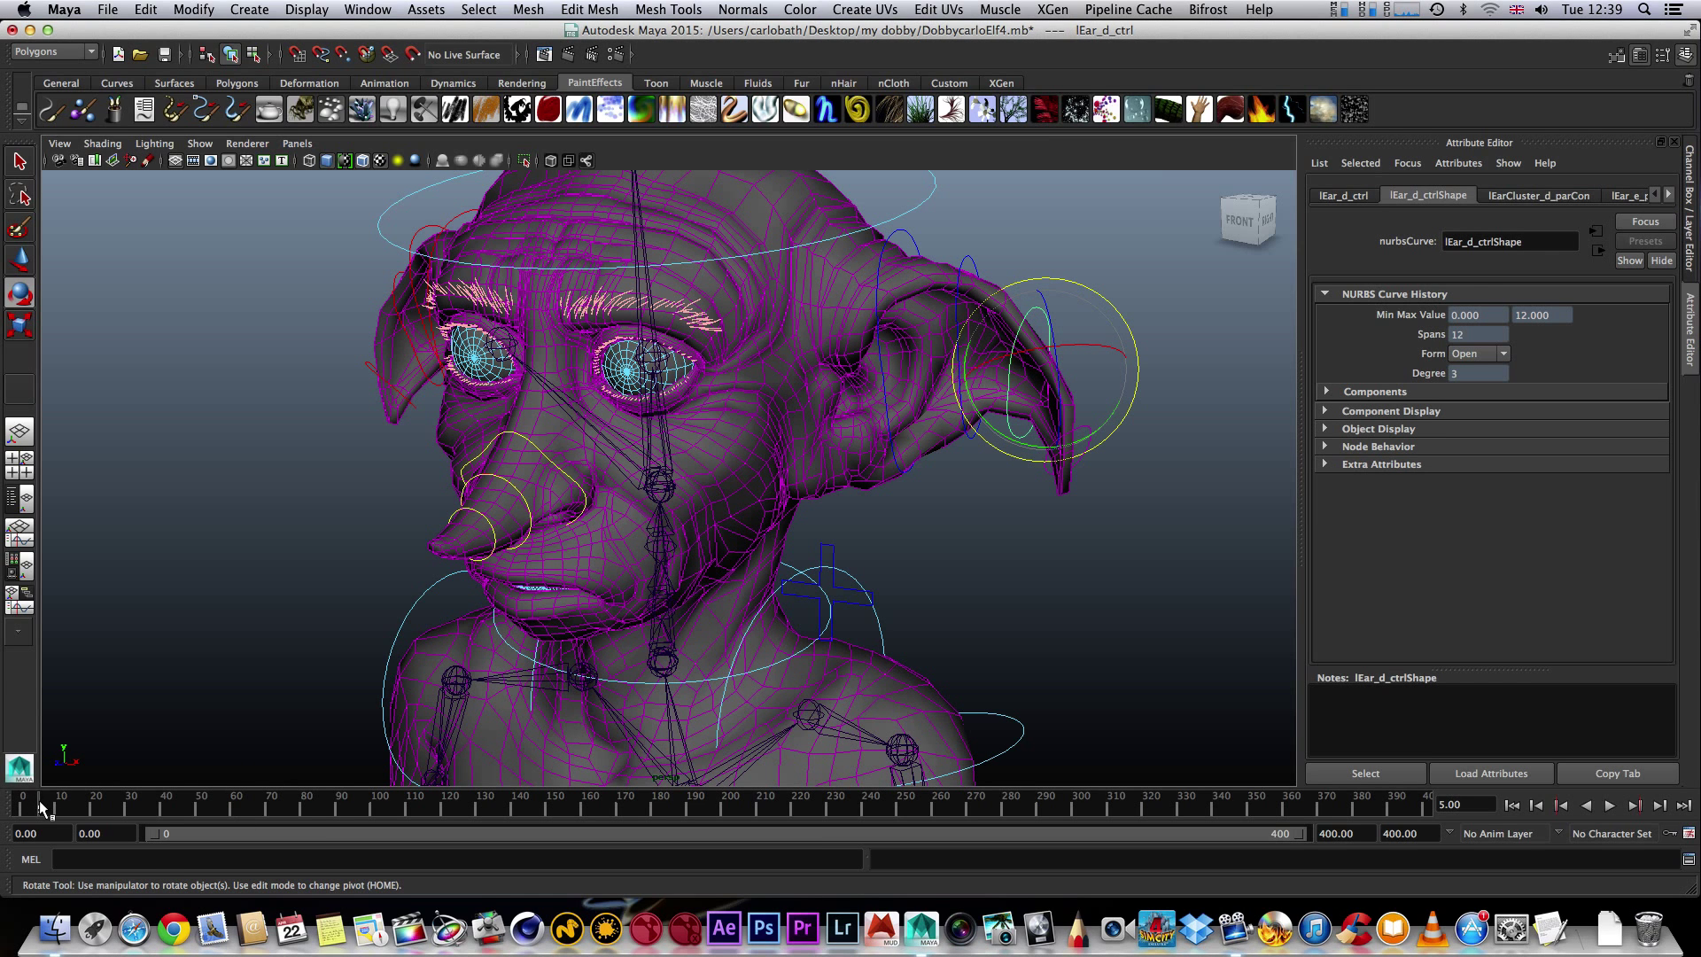
{"action": "left_click", "coordinate": [136, 716]}
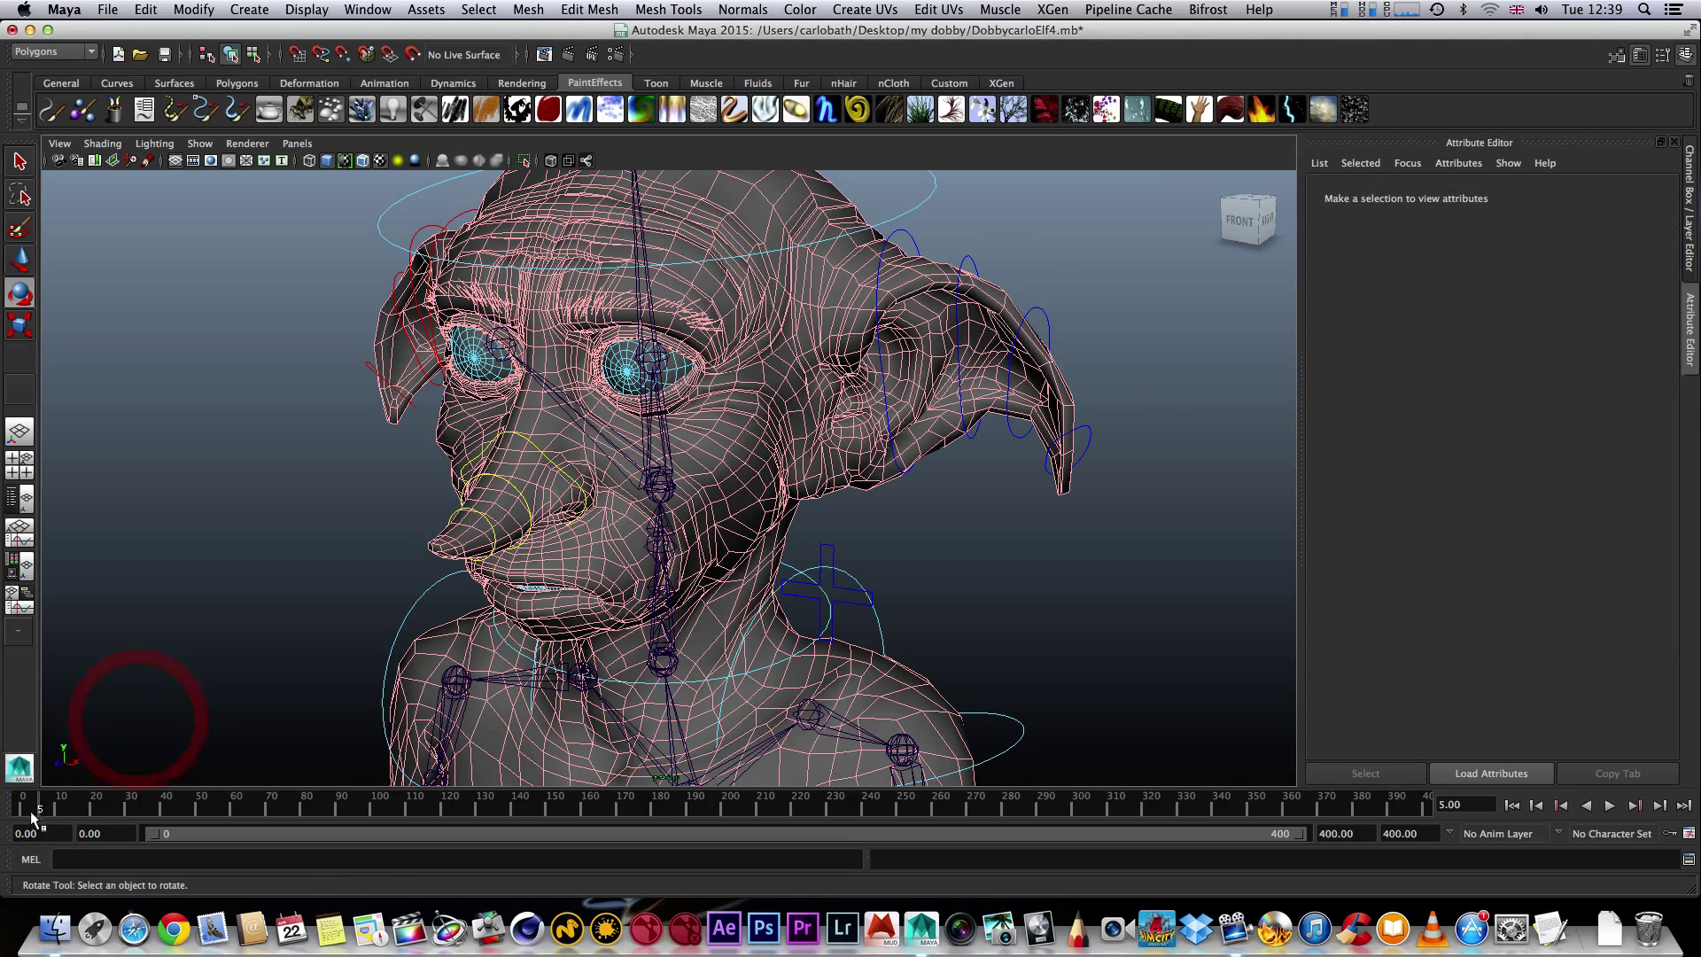
{"action": "key", "text": "alt+v"}
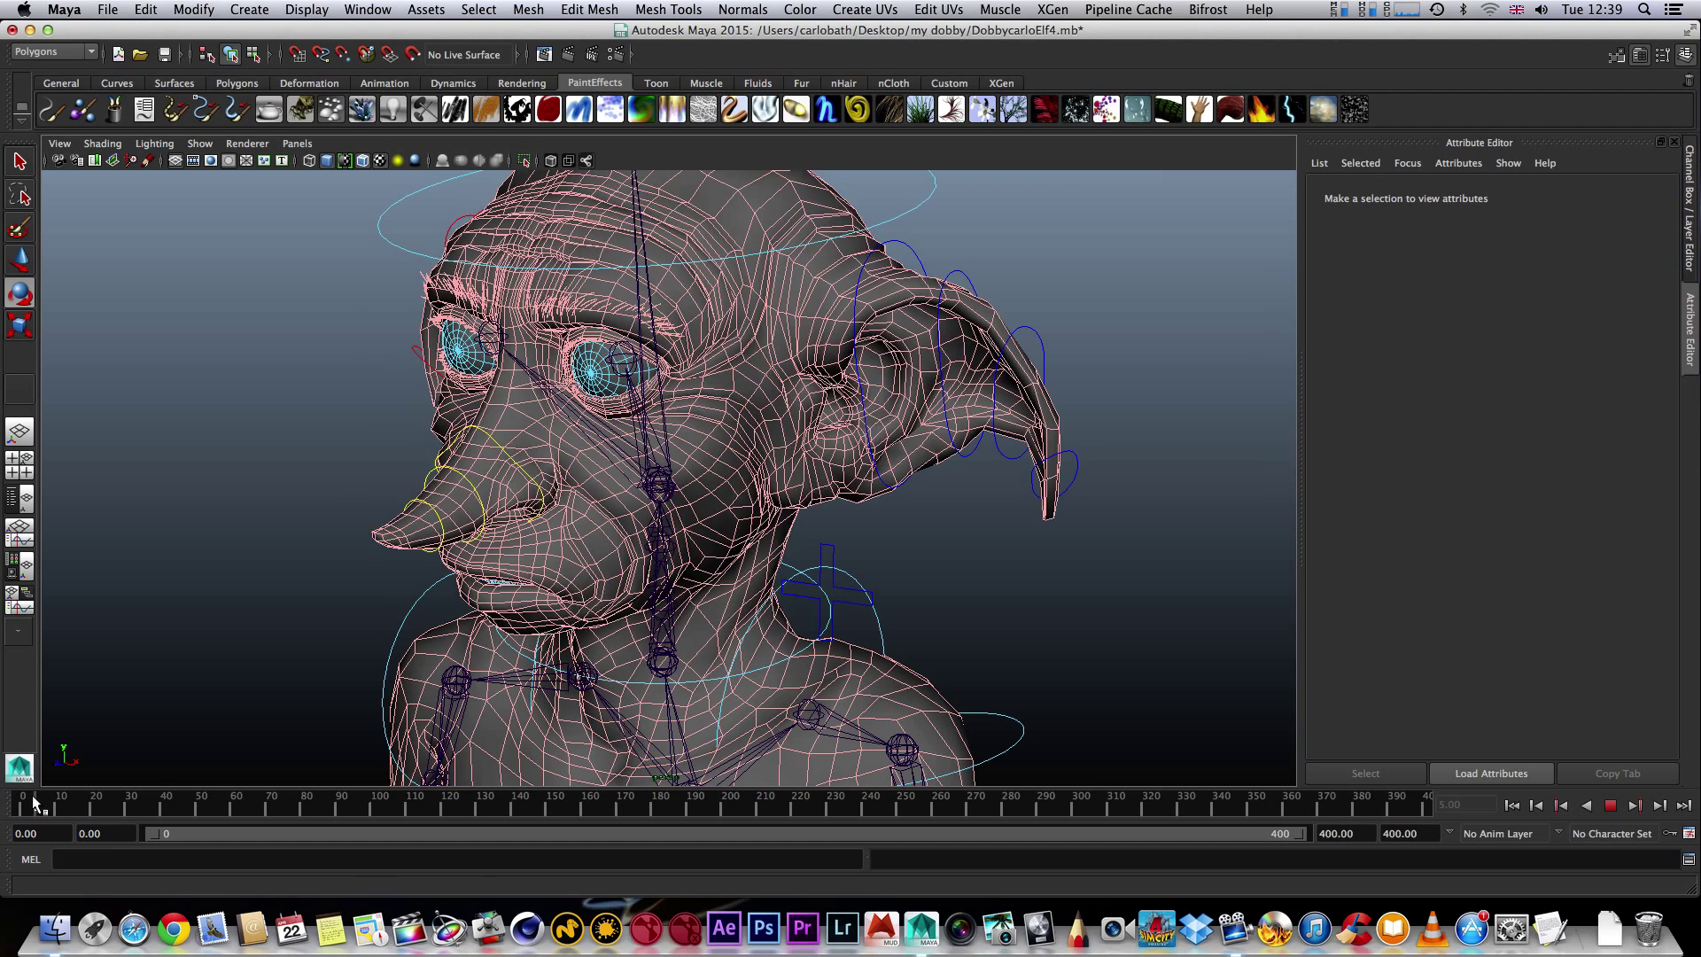
{"action": "left_click", "coordinate": [31, 795]}
{"action": "key", "text": "s"}
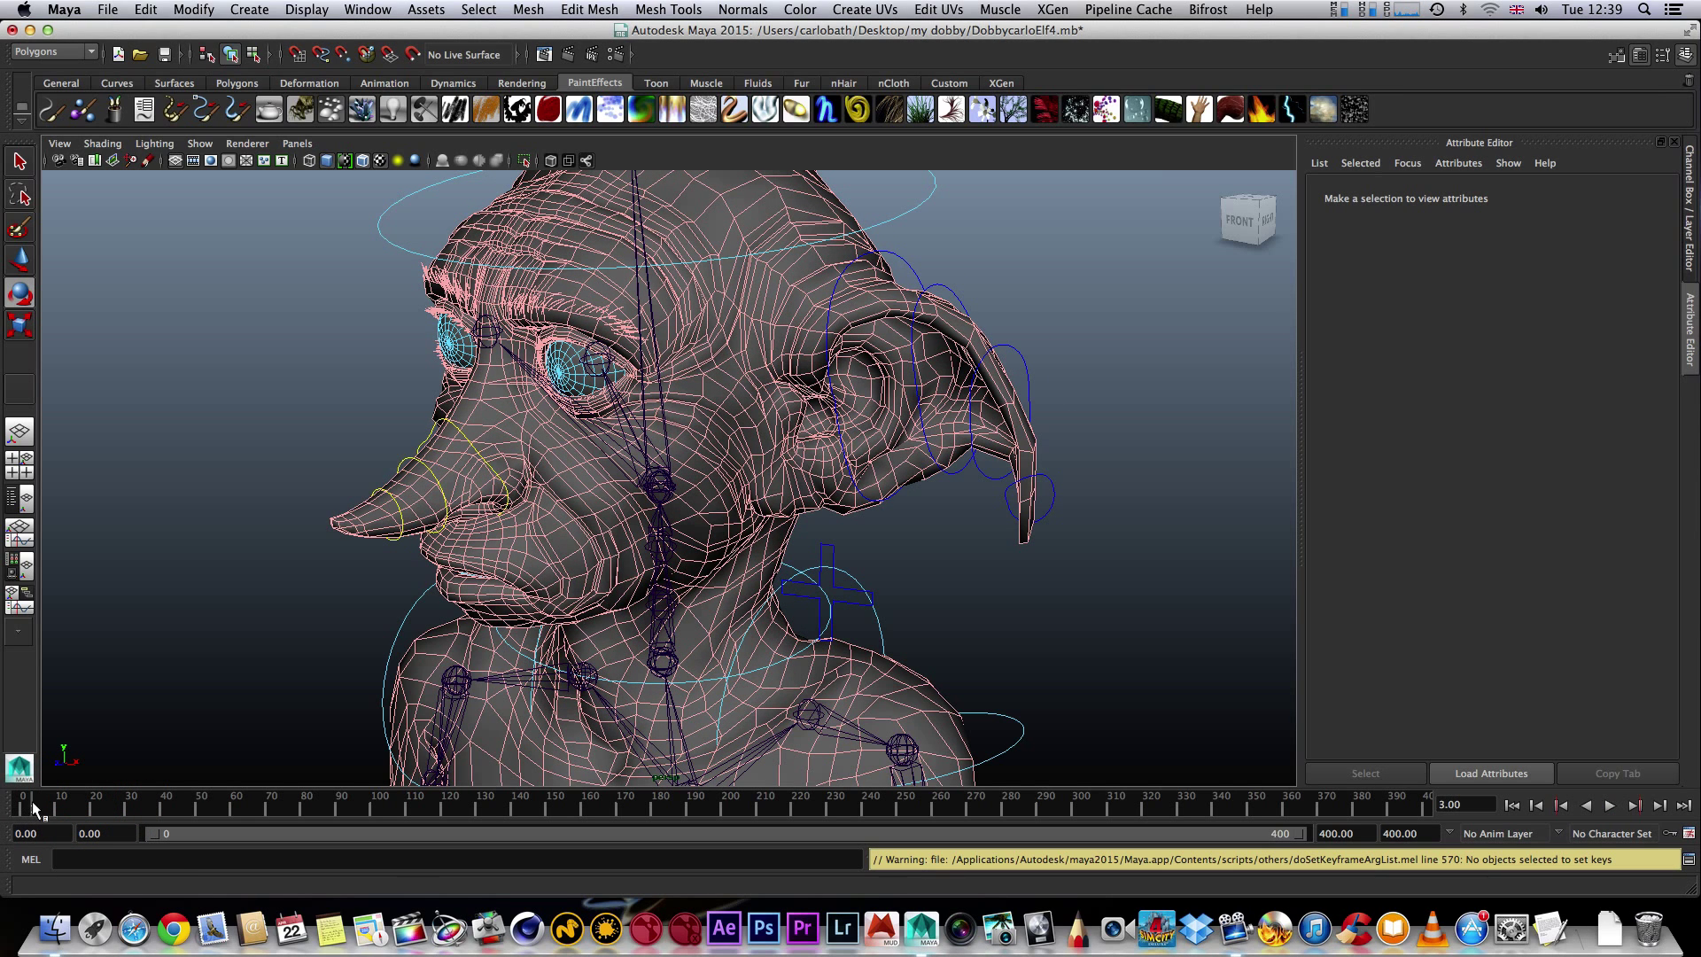
- At frame 9, rotate the right ear's tip control to about -21 degrees in Y and 59 in Z, and key it
{"action": "left_click_drag", "start_coordinate": [31, 803], "coordinate": [54, 805]}
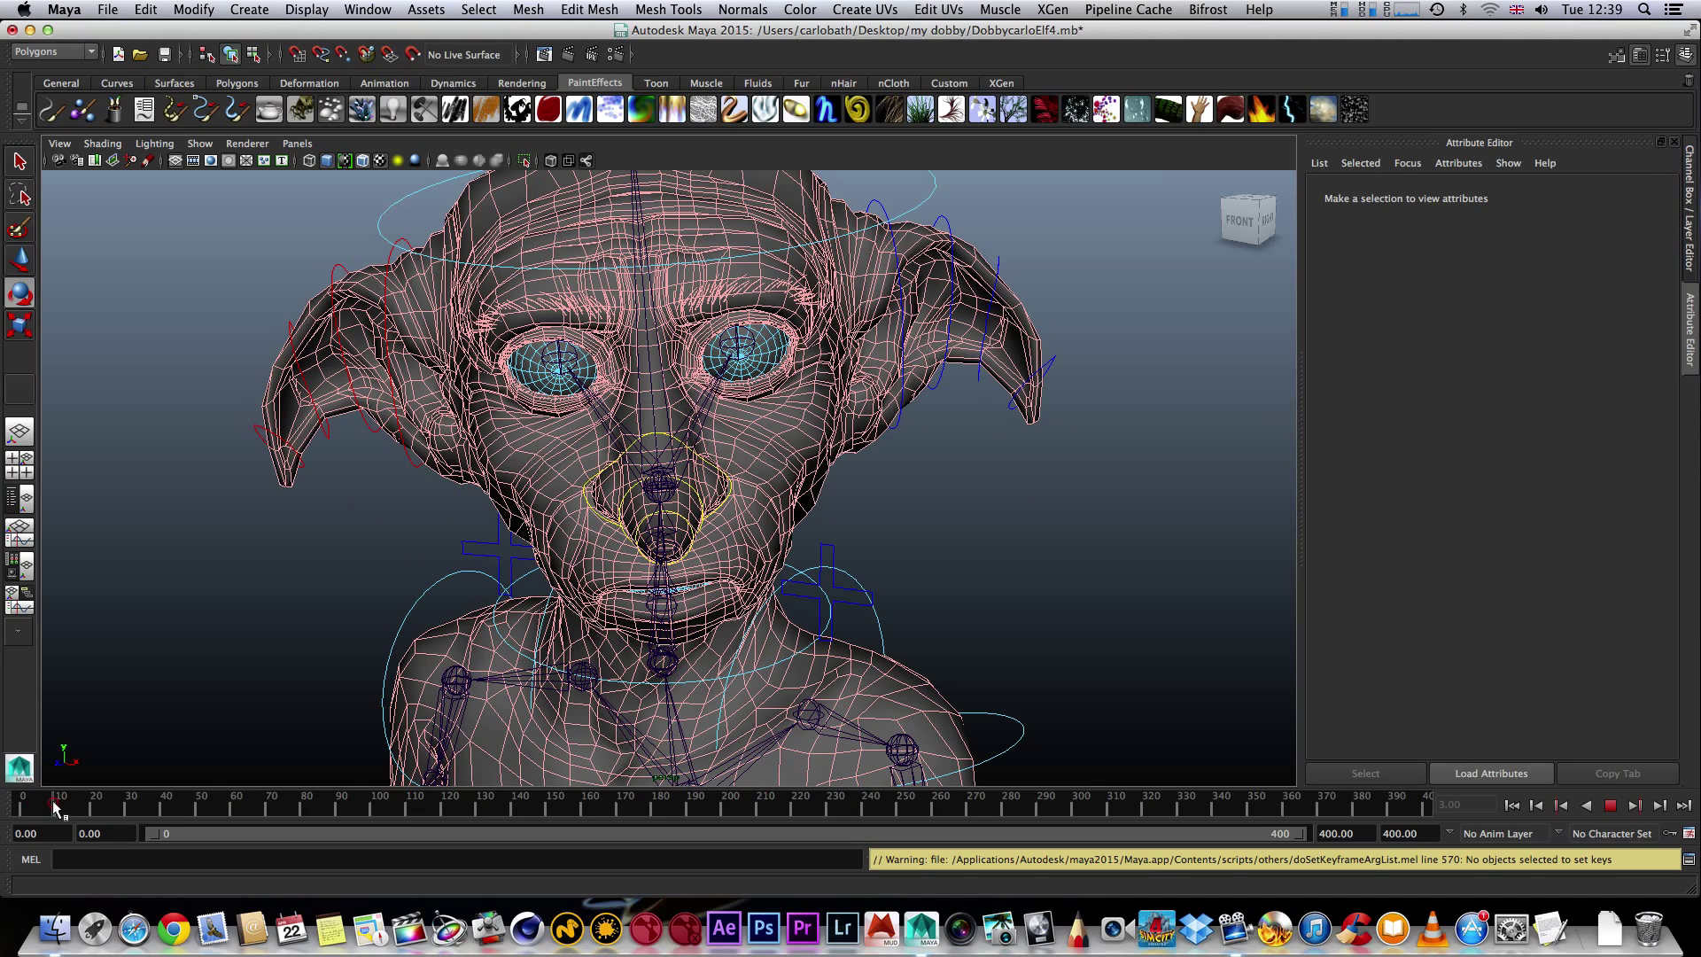
{"action": "left_click", "coordinate": [300, 371]}
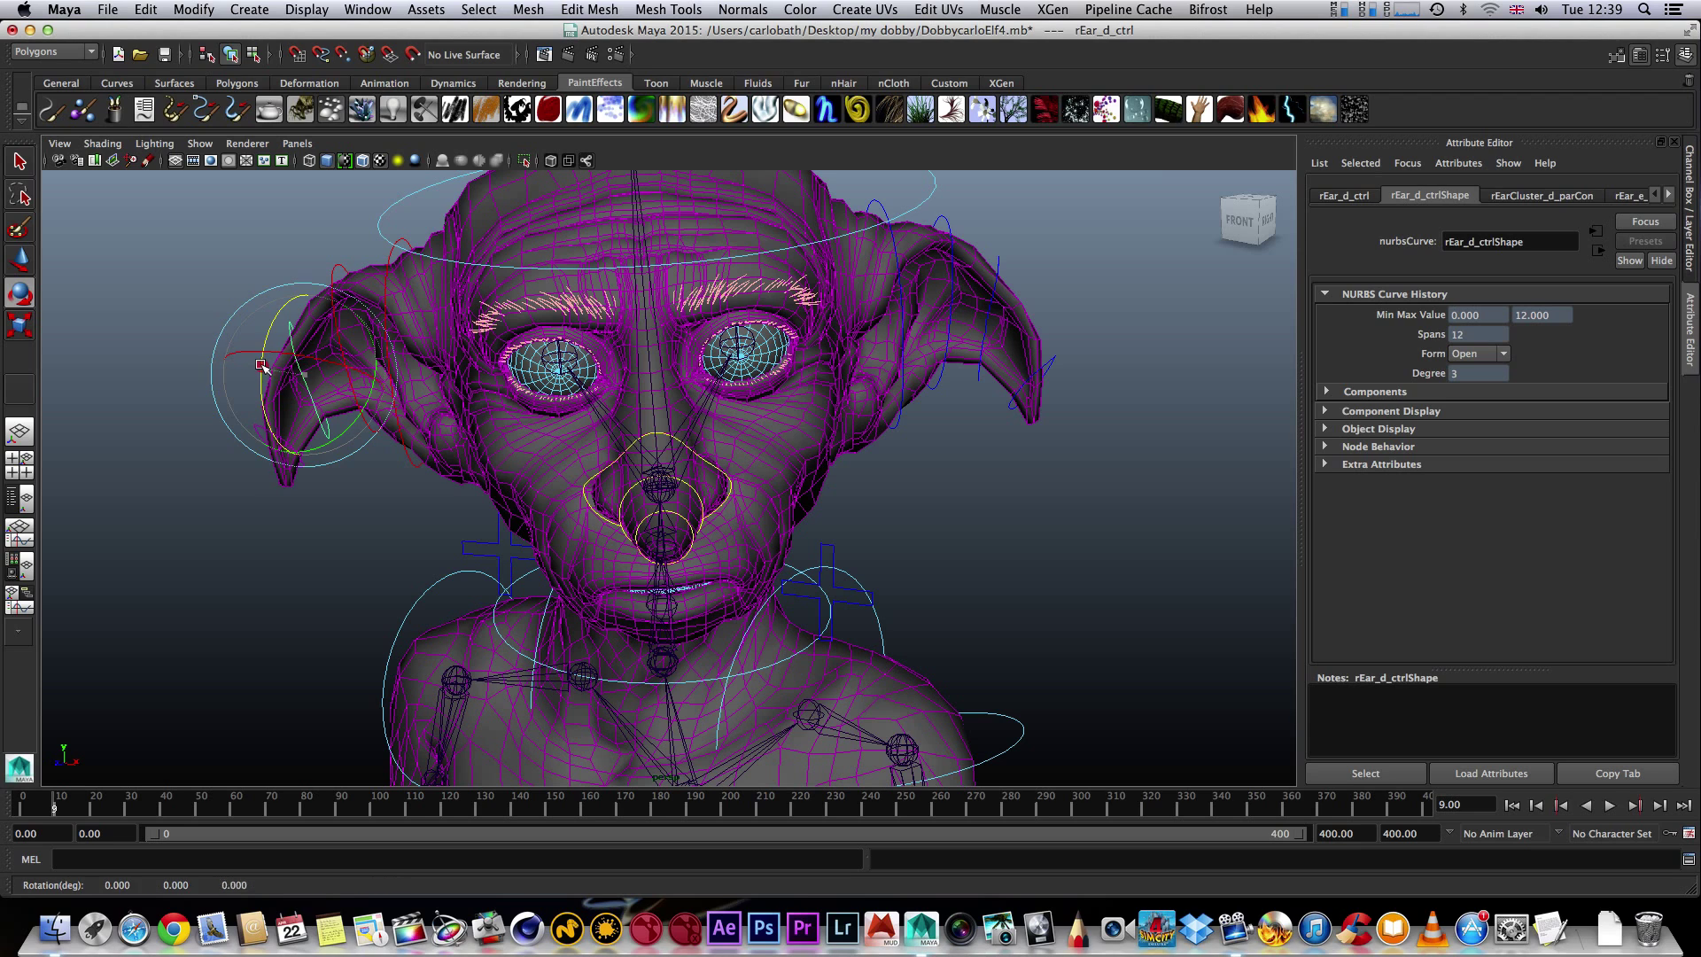
{"action": "mouse_move", "coordinate": [265, 365]}
{"action": "left_mouse_down"}
{"action": "mouse_move", "coordinate": [279, 319]}
{"action": "mouse_move", "coordinate": [253, 394]}
{"action": "left_mouse_up"}
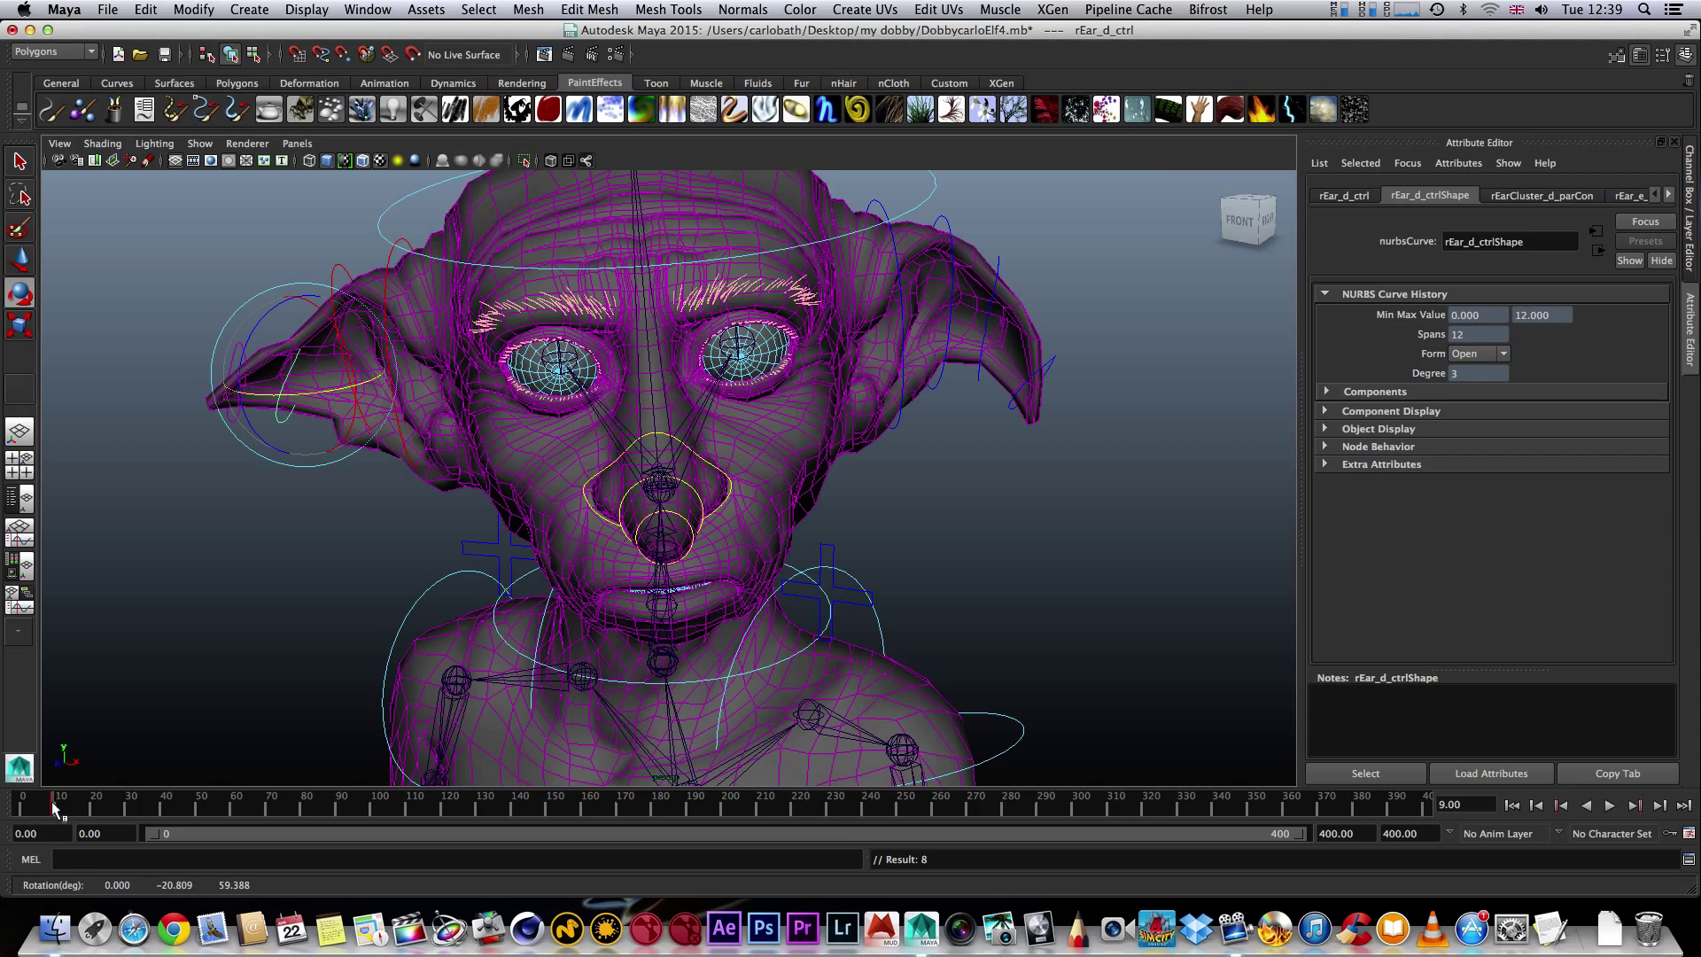
- At frame 20, rotate the right ear's tip control downward, then swing the left ear's outer control outward and key the left ear
{"action": "left_click_drag", "start_coordinate": [55, 807], "coordinate": [21, 802]}
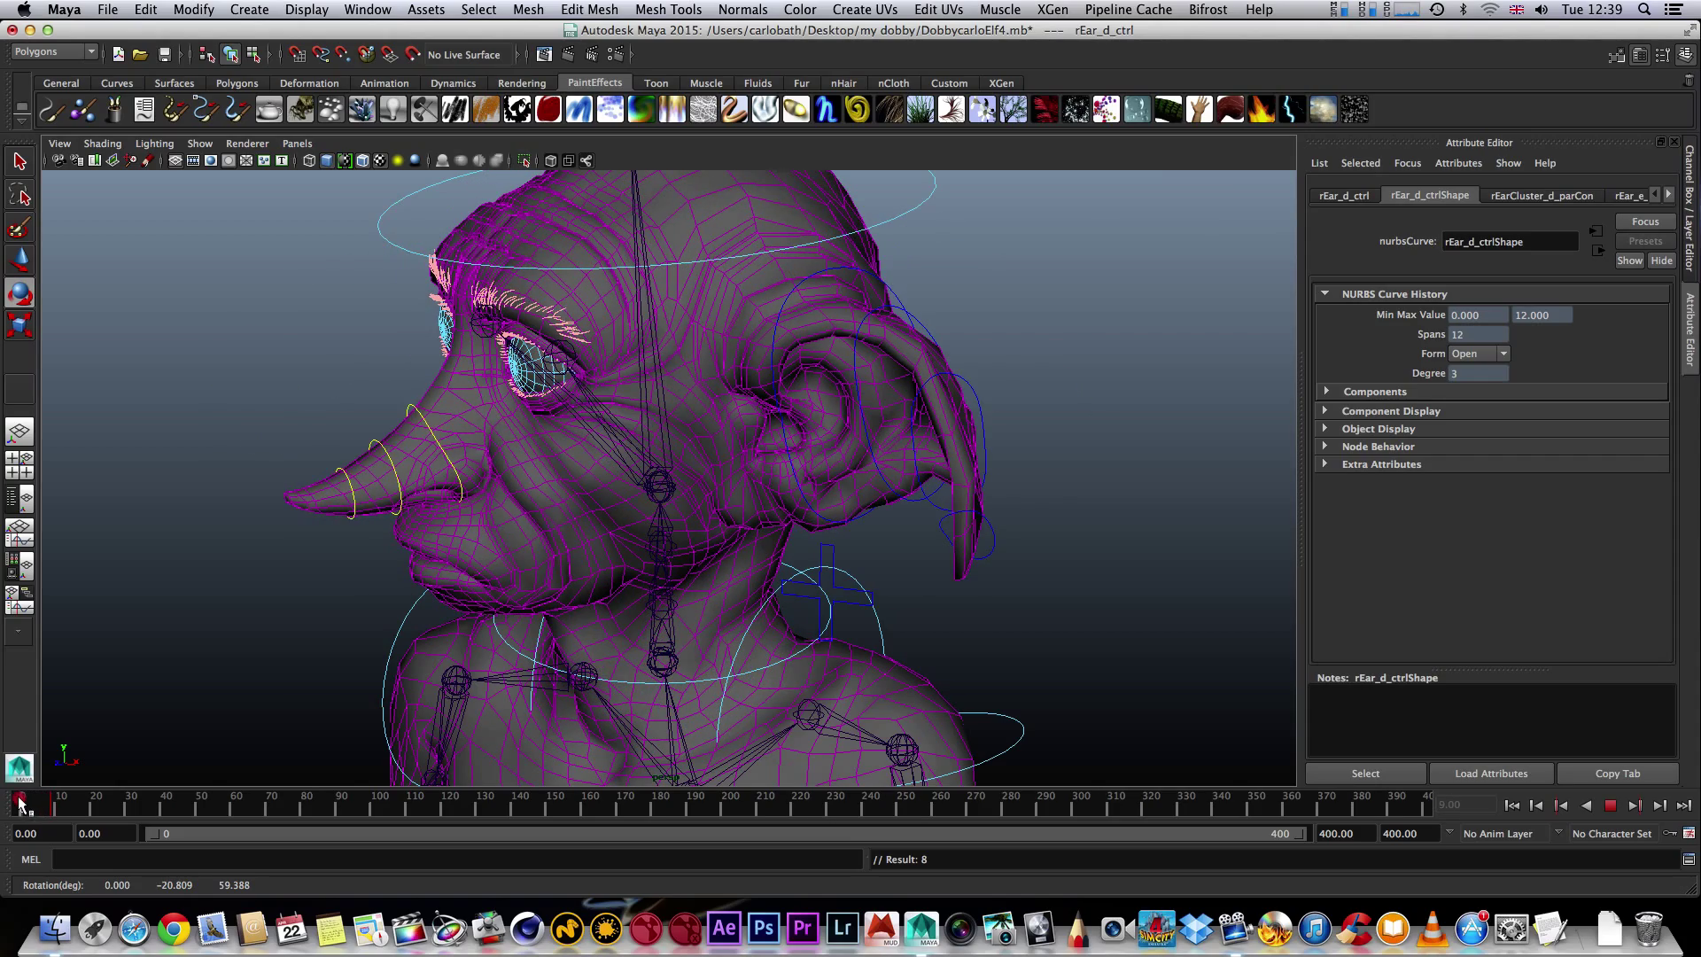
{"action": "left_click", "coordinate": [70, 806]}
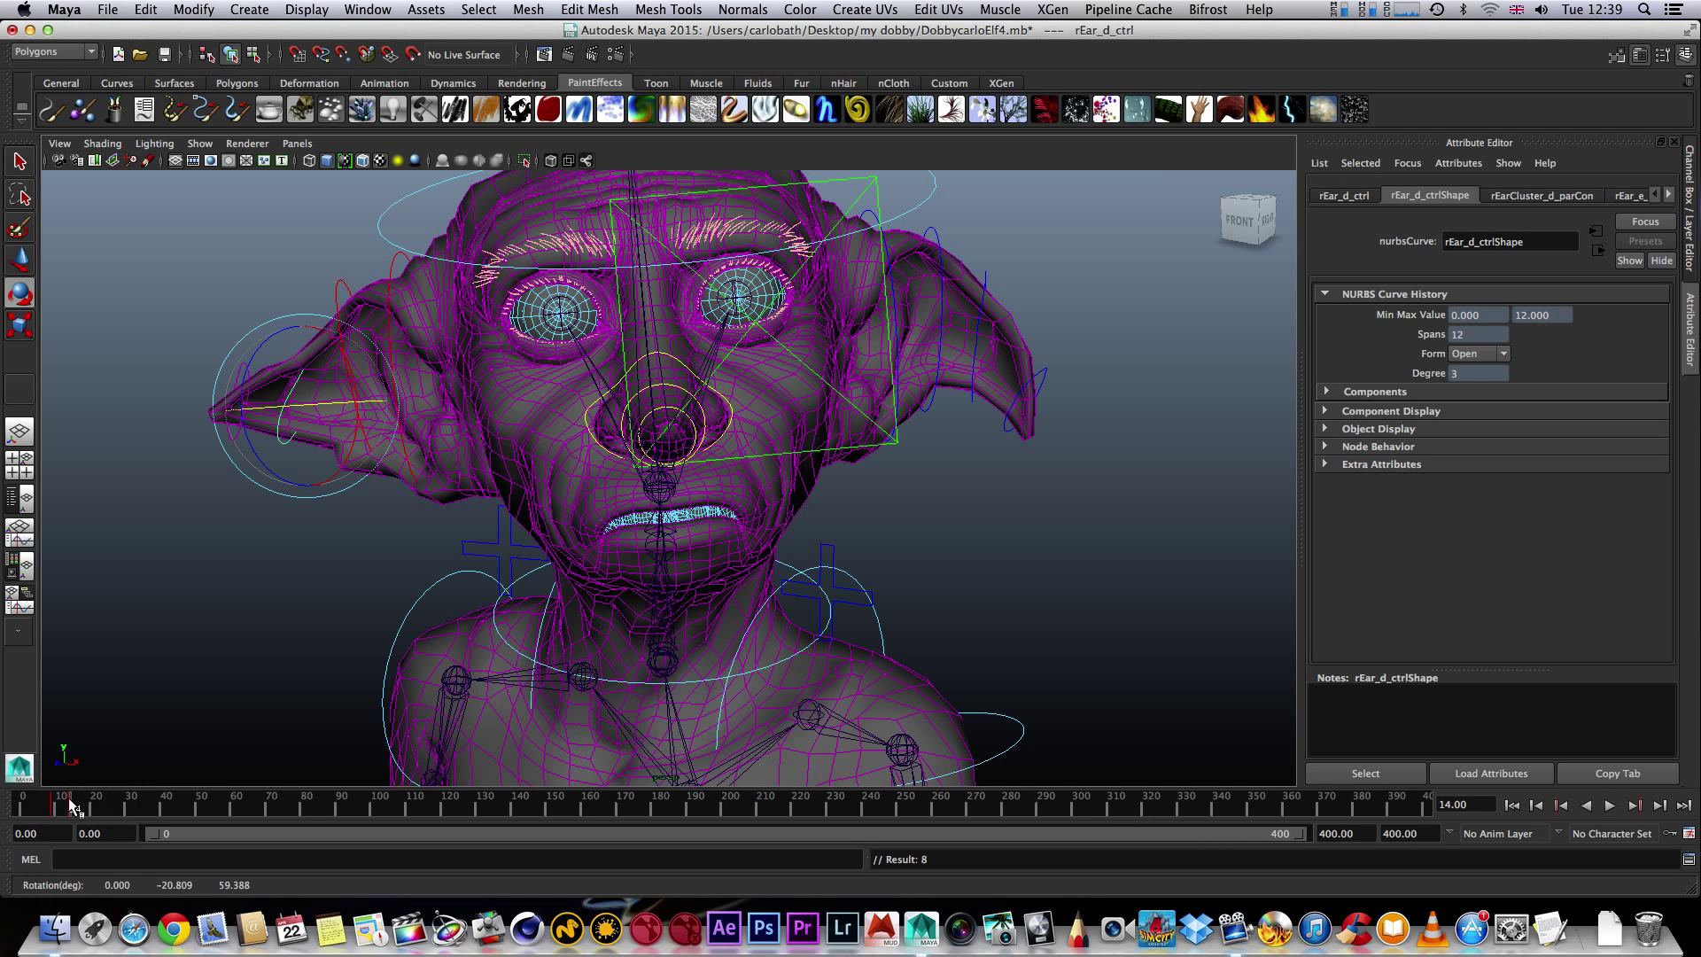
{"action": "left_click_drag", "start_coordinate": [70, 806], "coordinate": [93, 806]}
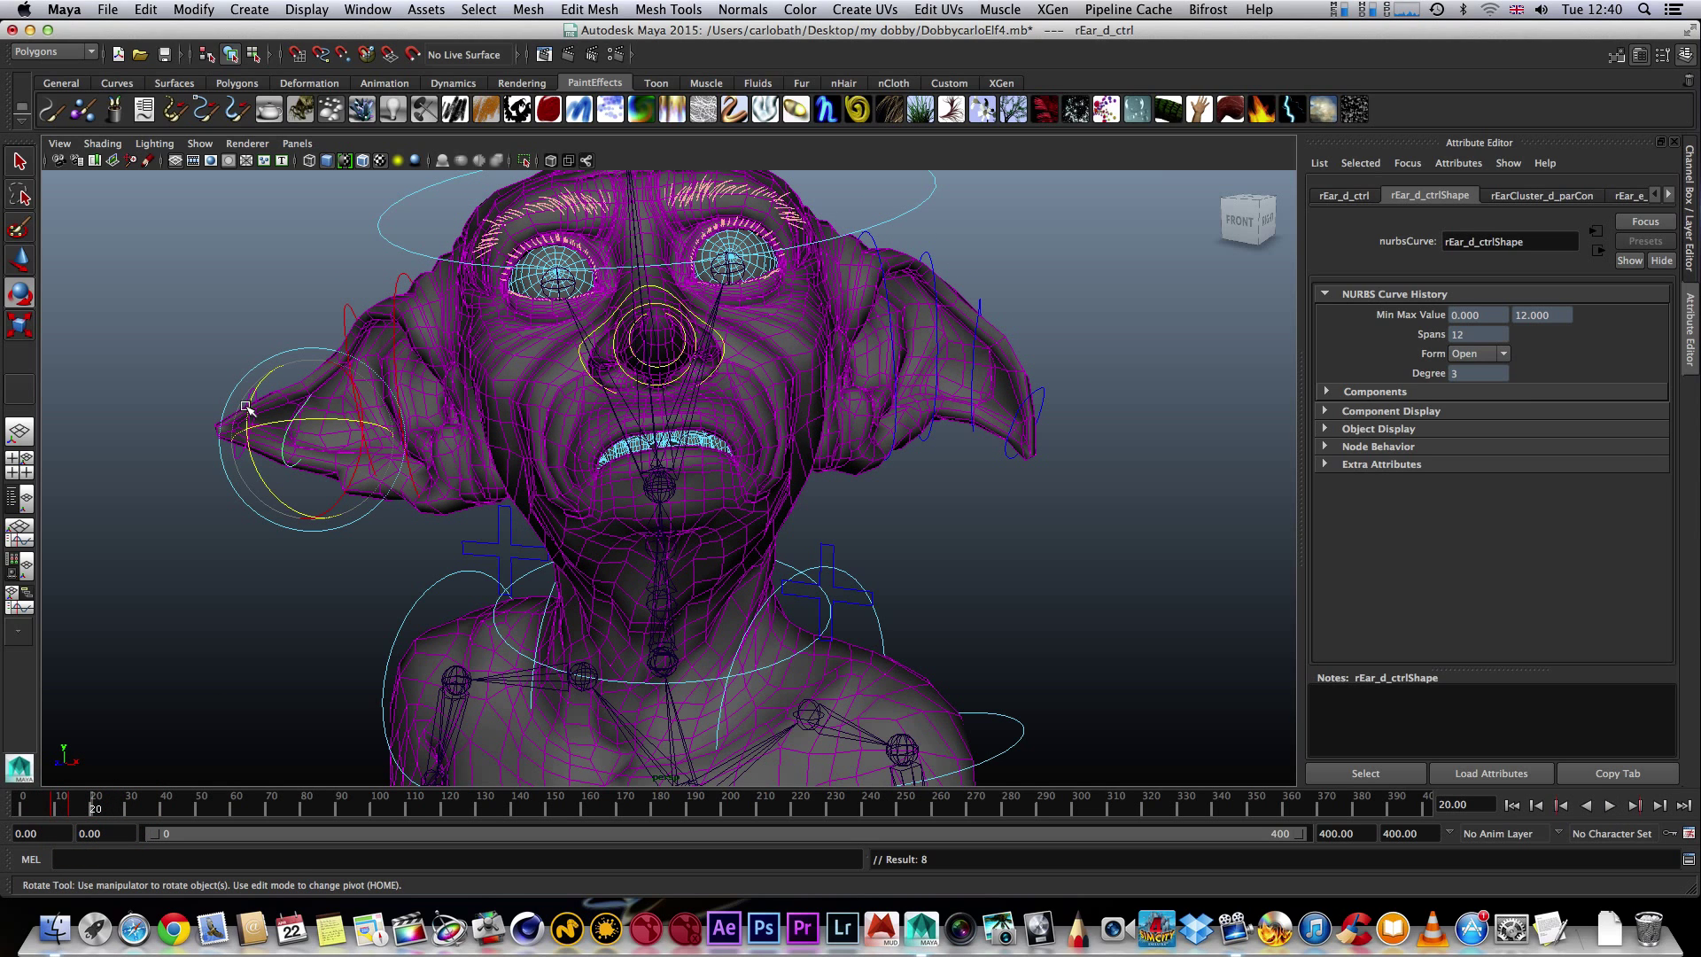
{"action": "left_click_drag", "start_coordinate": [246, 407], "coordinate": [266, 464]}
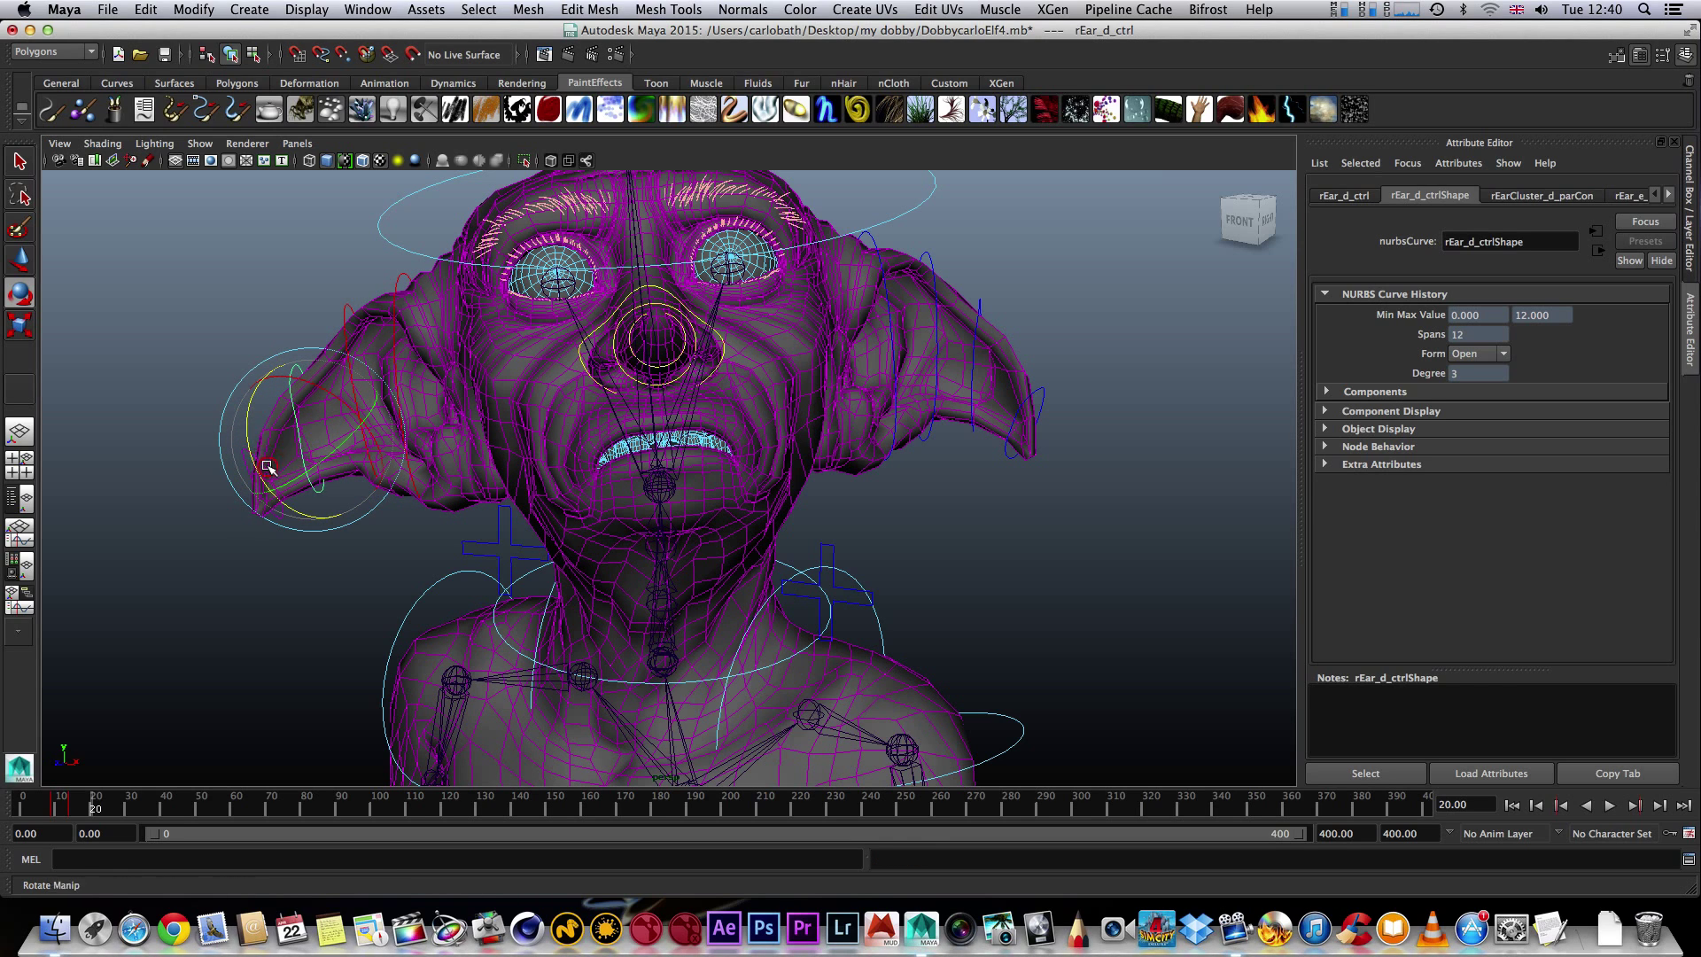
{"action": "left_click", "coordinate": [938, 339]}
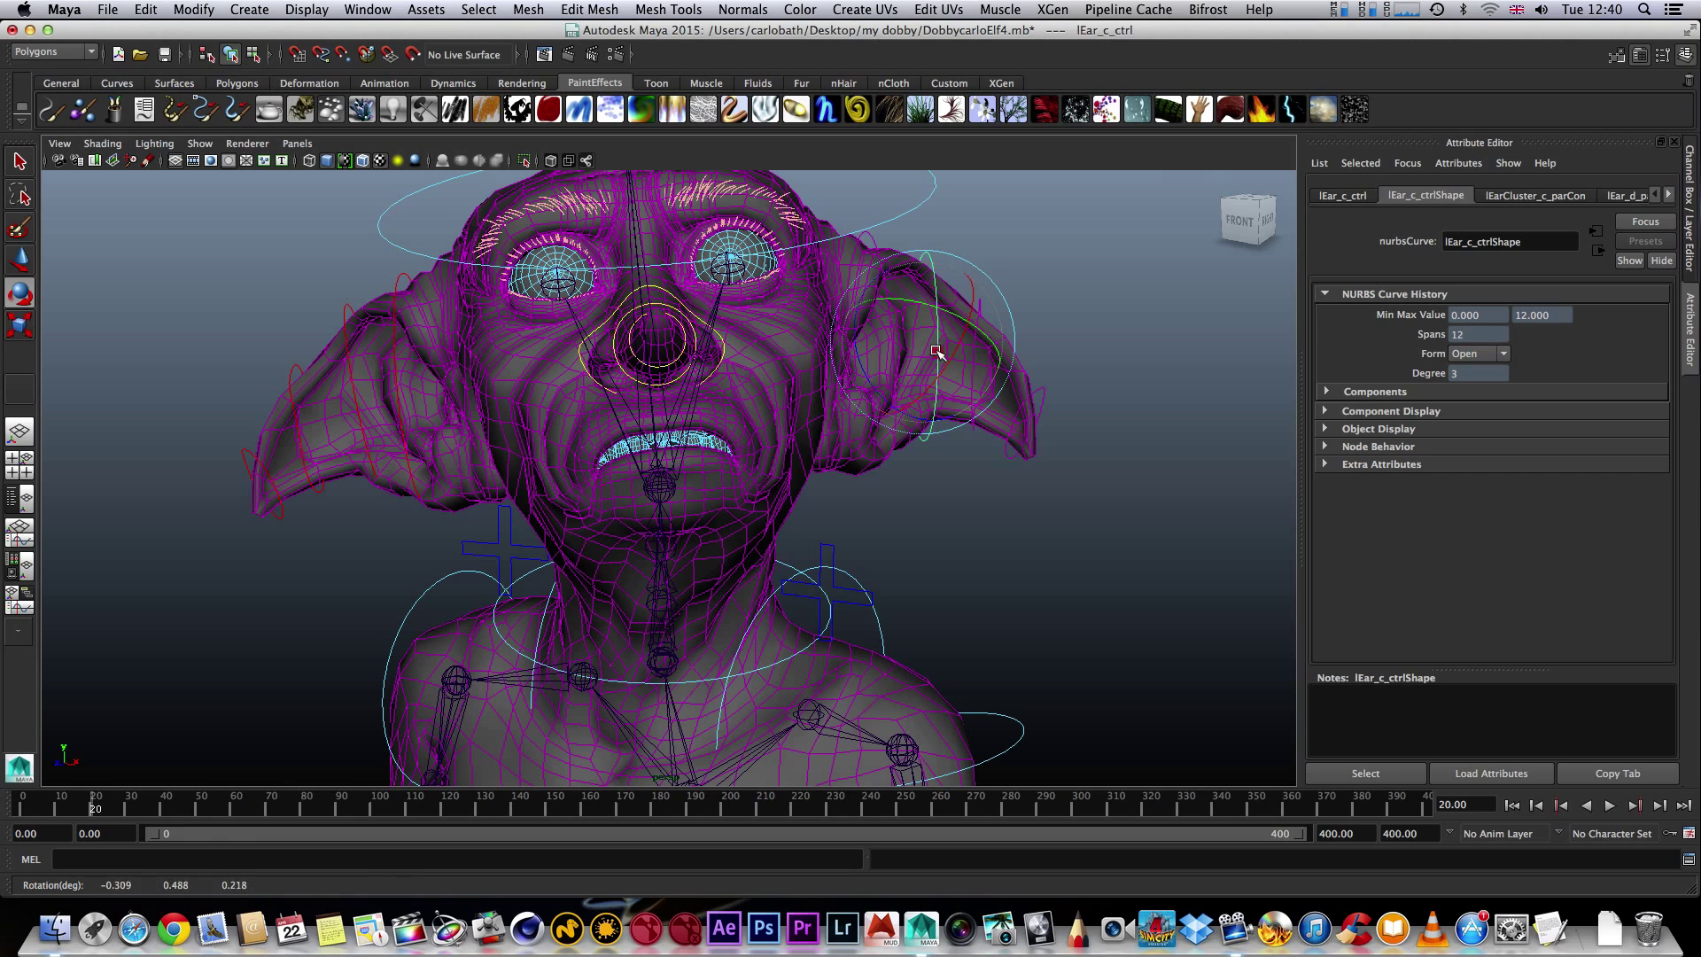
{"action": "left_click_drag", "start_coordinate": [937, 342], "coordinate": [968, 296]}
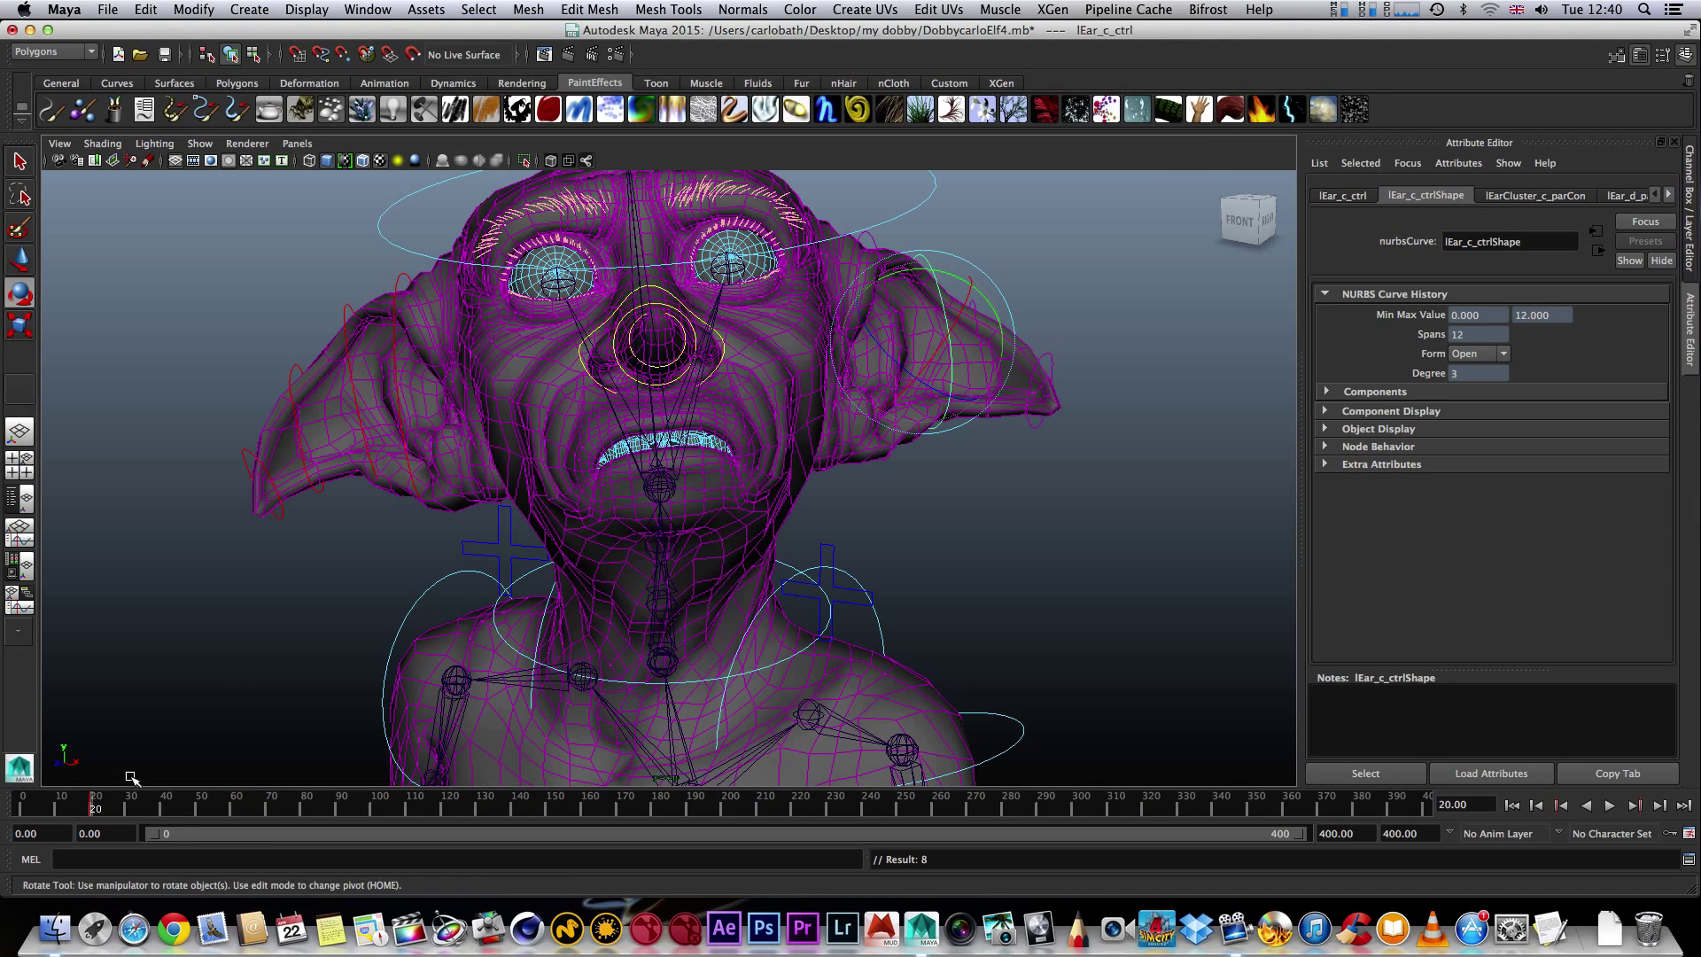
- At frame 31, lower the left ear control to about -12, 2, -6 degrees and key the head rotated to about 2, -12, 35 degrees
{"action": "mouse_move", "coordinate": [95, 809]}
{"action": "left_mouse_down"}
{"action": "mouse_move", "coordinate": [22, 793]}
{"action": "mouse_move", "coordinate": [102, 802]}
{"action": "left_mouse_up"}
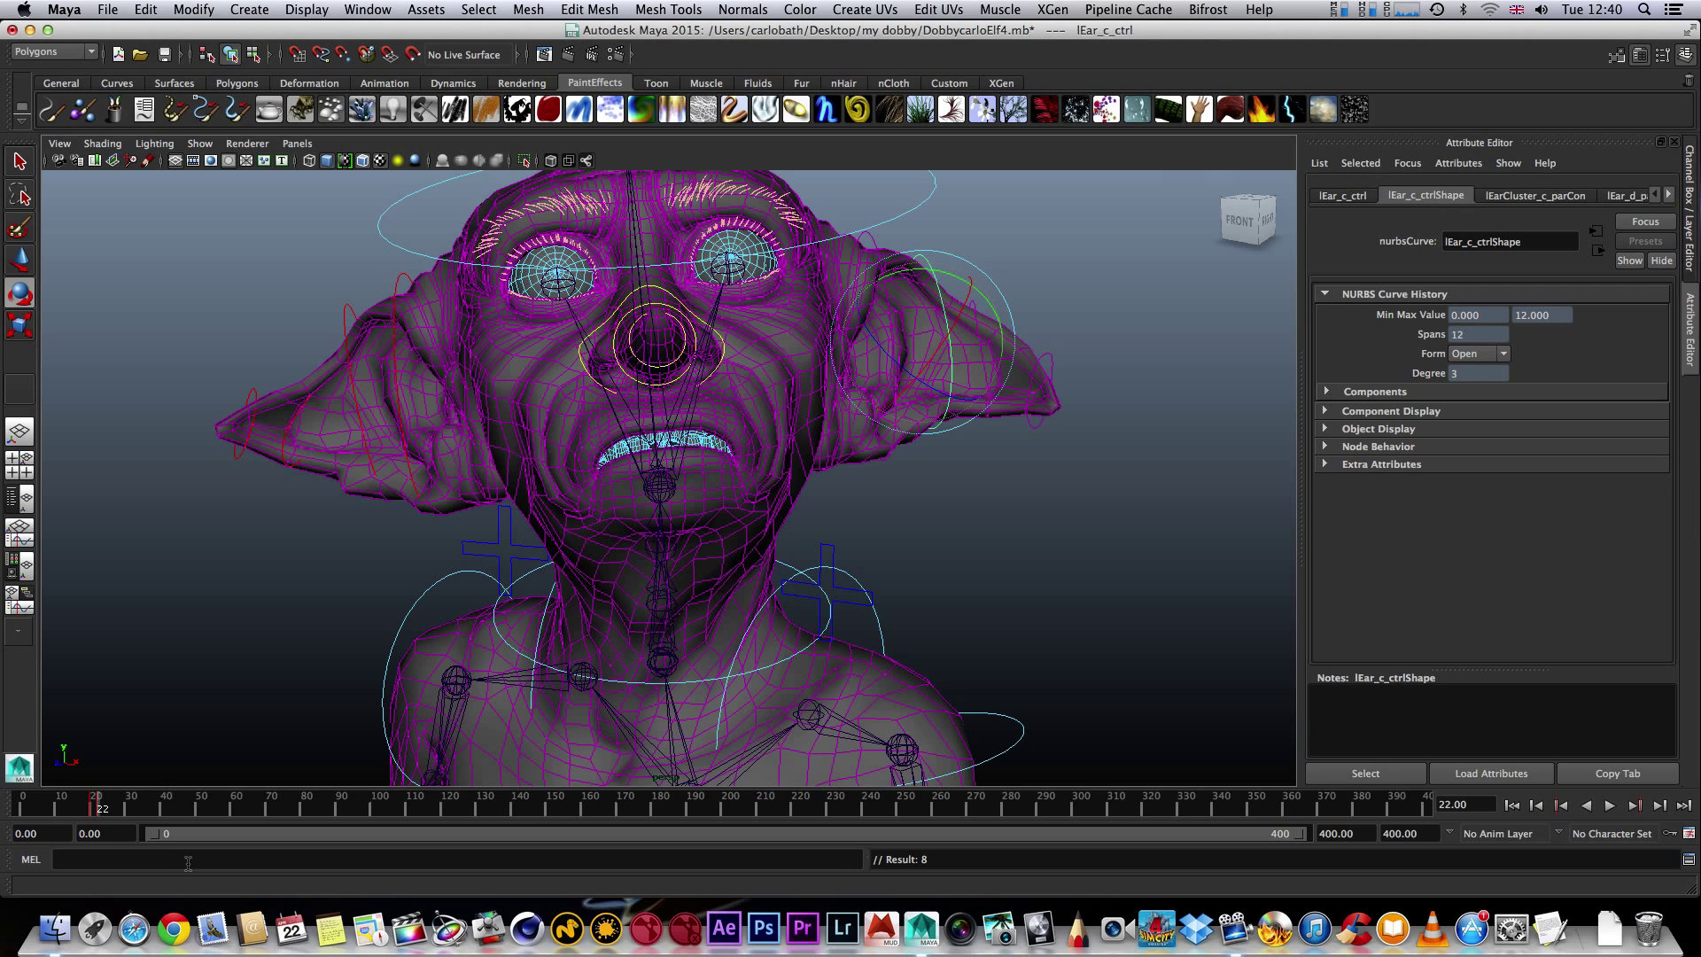
{"action": "left_click_drag", "start_coordinate": [102, 805], "coordinate": [133, 806]}
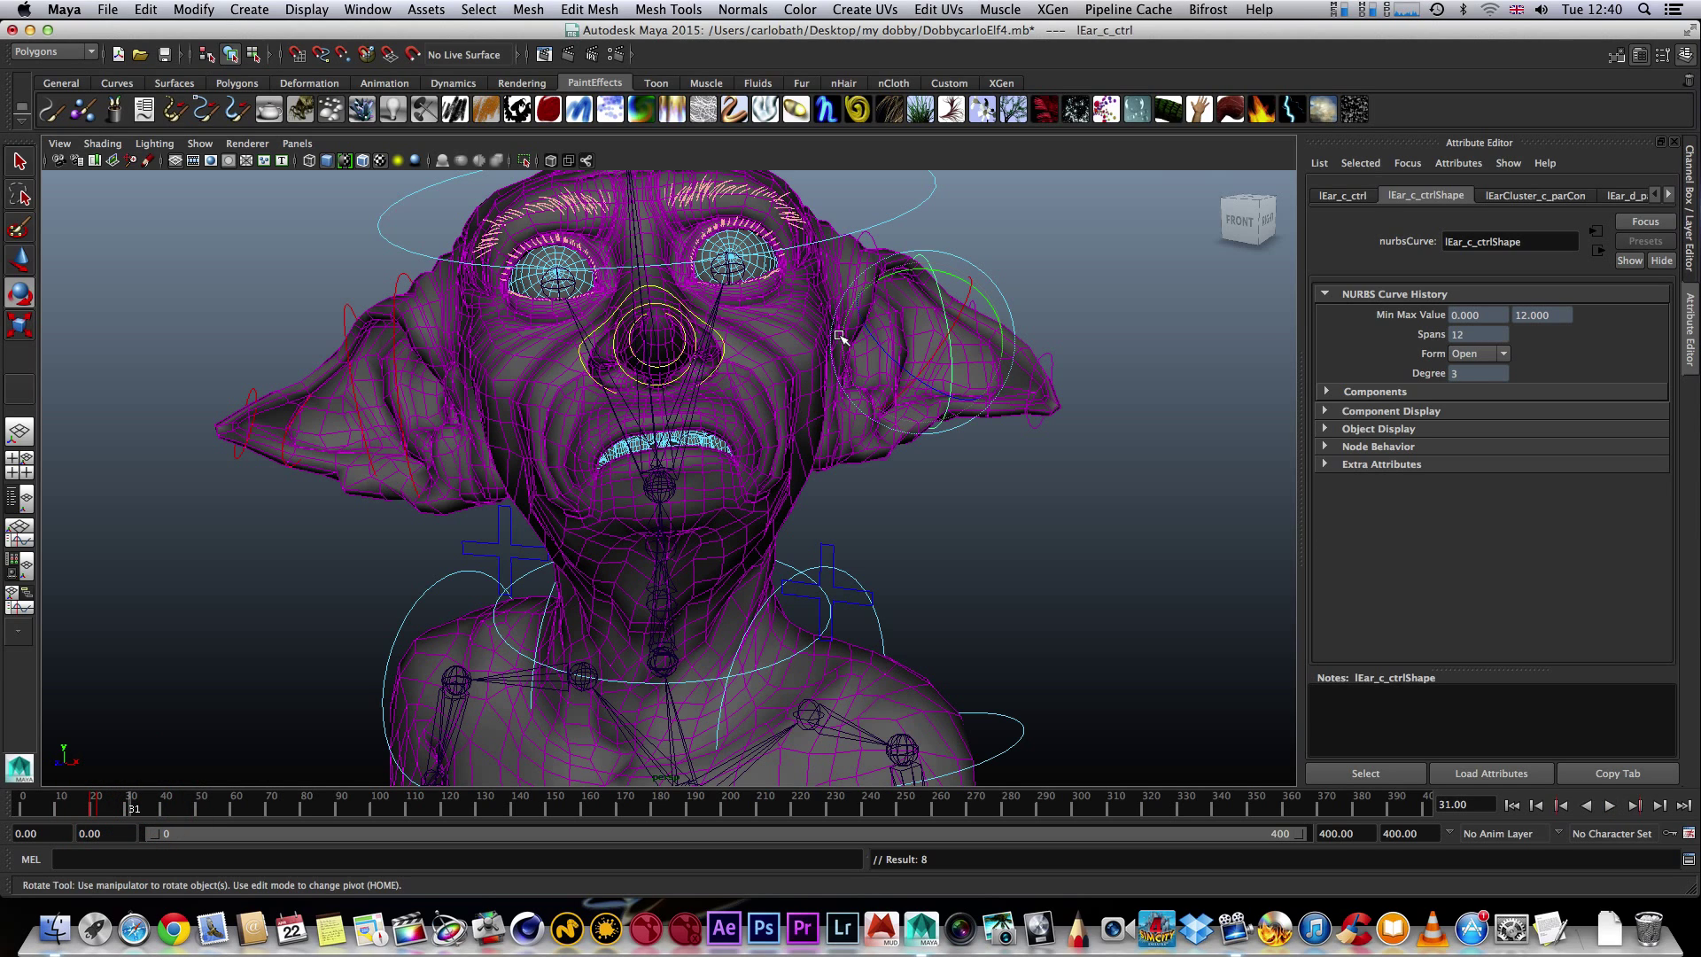
{"action": "left_click_drag", "start_coordinate": [954, 354], "coordinate": [937, 388]}
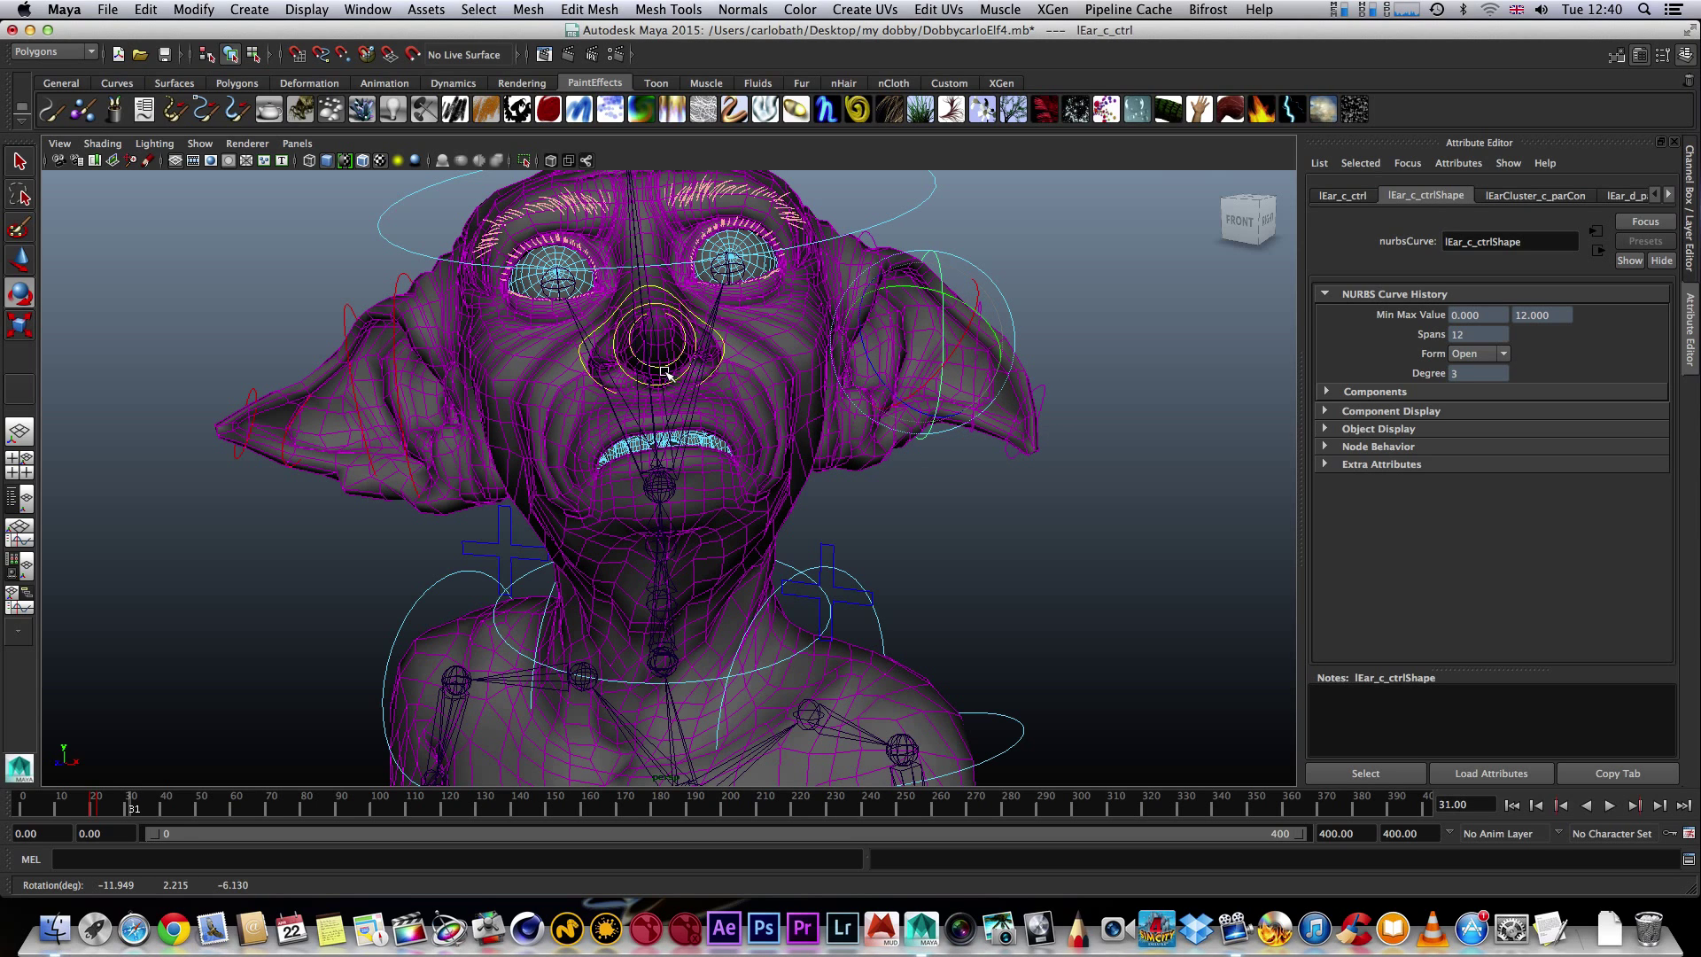
{"action": "left_click", "coordinate": [660, 263]}
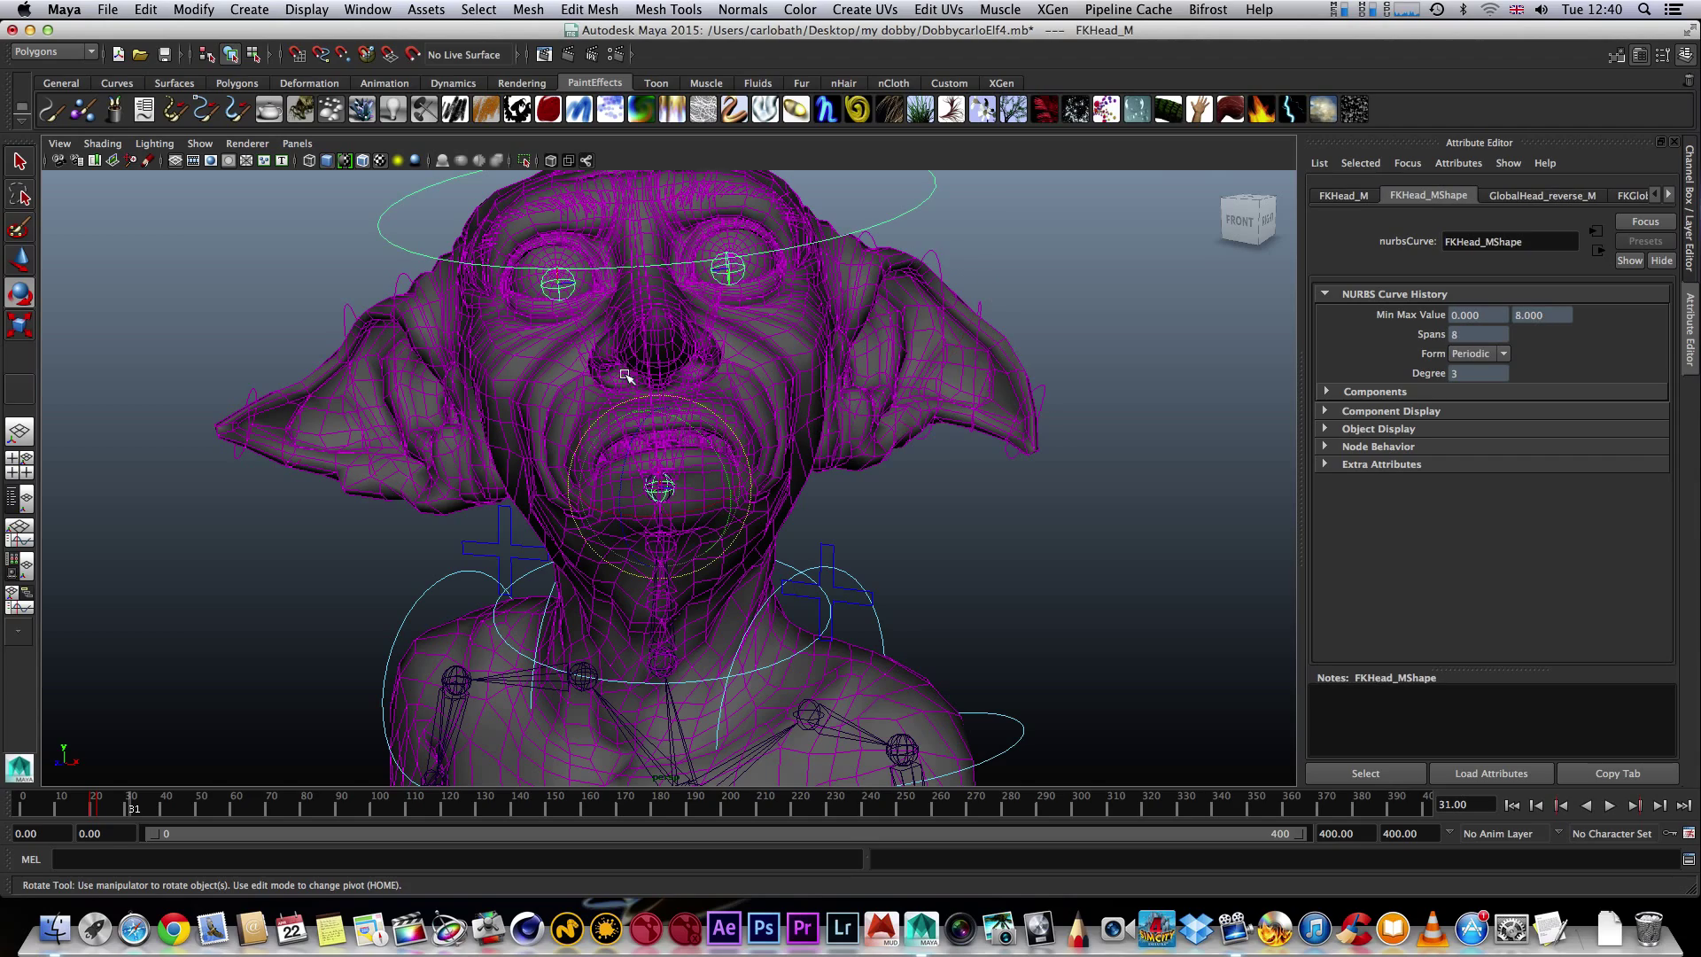
{"action": "left_click_drag", "start_coordinate": [656, 443], "coordinate": [659, 489]}
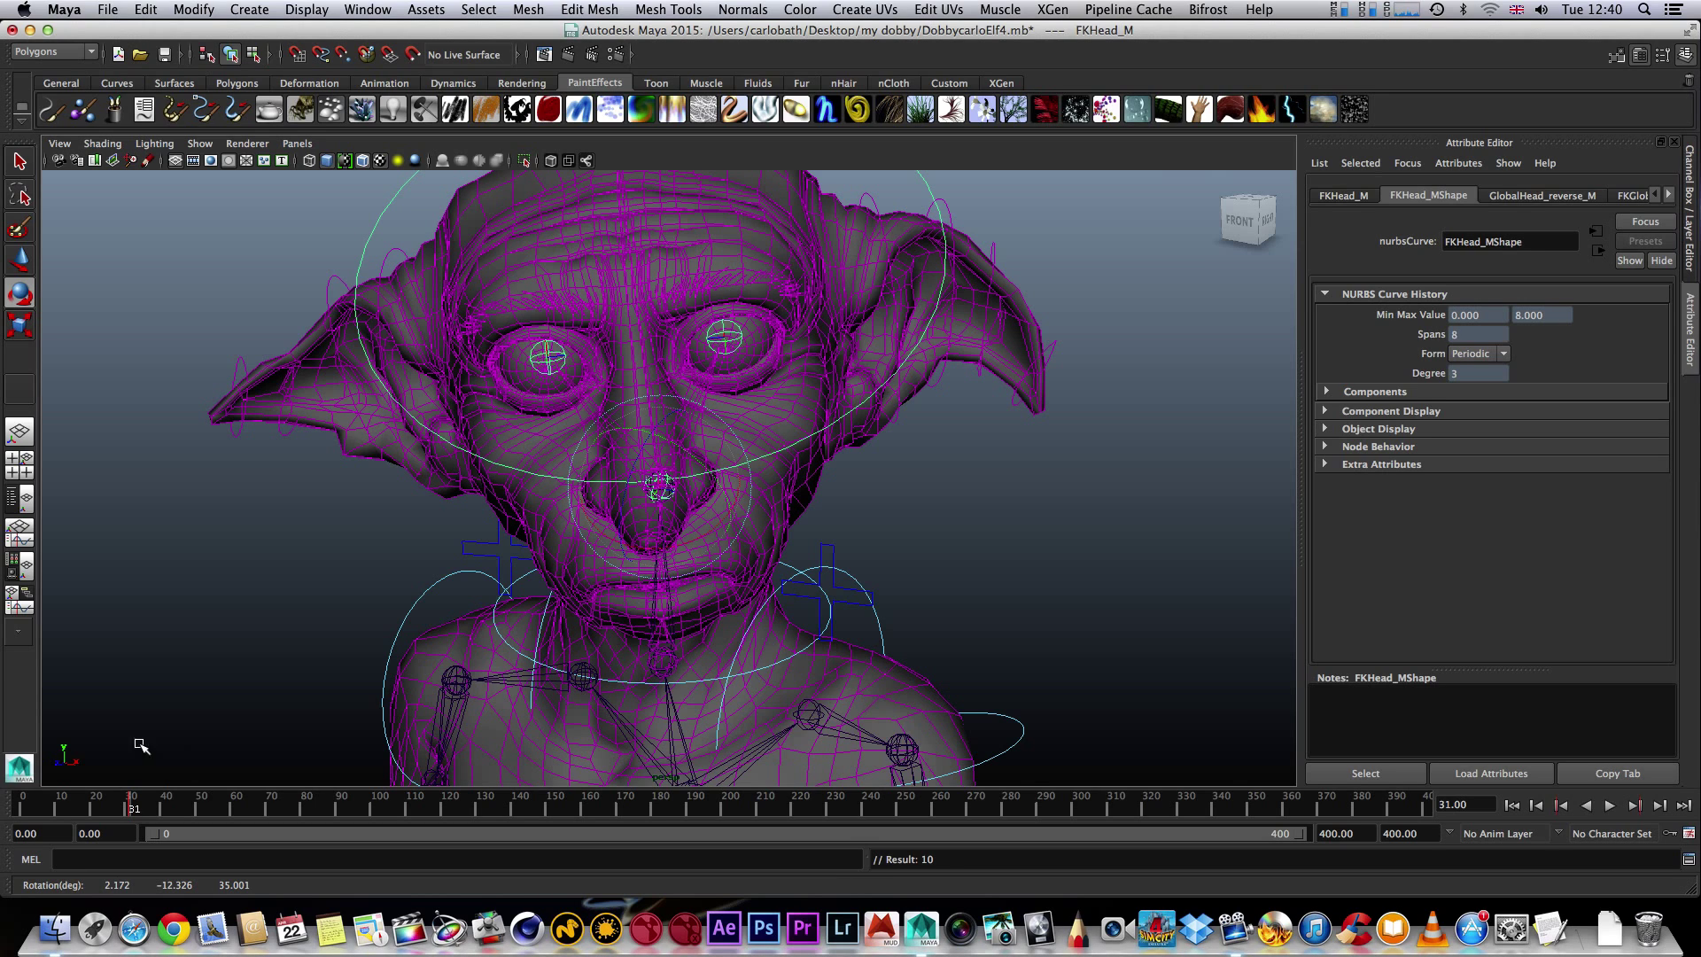
- Preview the keyed head and ear animation over the first 31 frames, orbiting around to see the character's face from the front
{"action": "left_click_drag", "start_coordinate": [131, 808], "coordinate": [96, 808]}
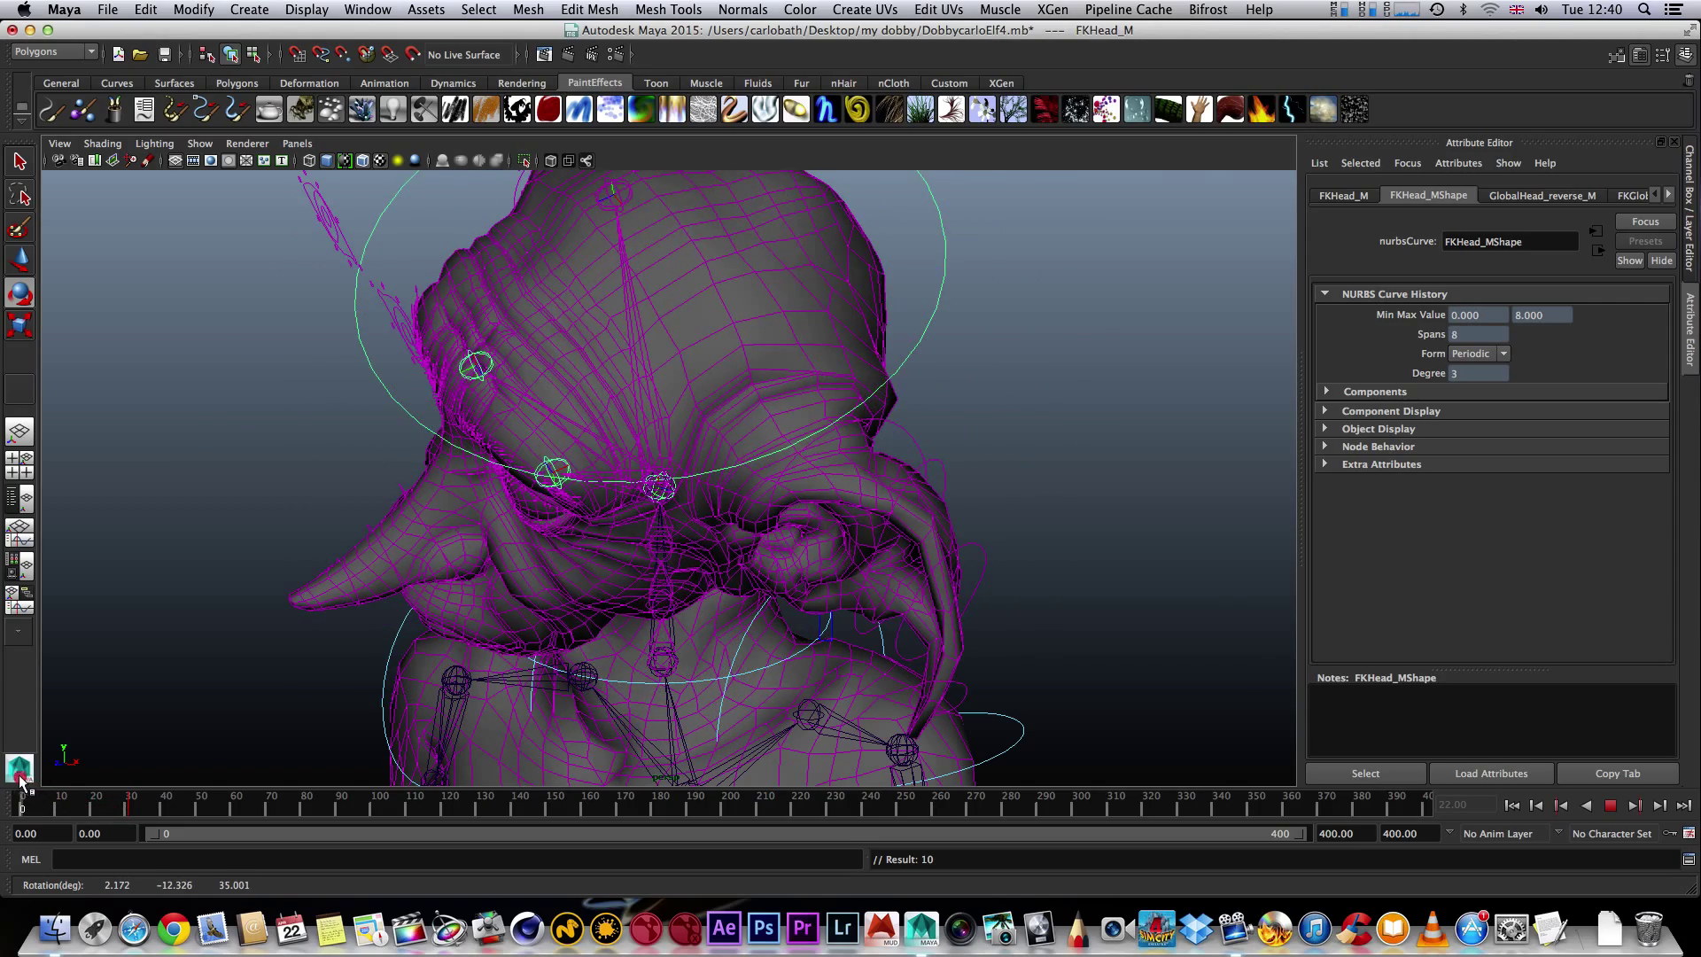
{"action": "mouse_move", "coordinate": [22, 779]}
{"action": "left_mouse_down"}
{"action": "mouse_move", "coordinate": [162, 771]}
{"action": "mouse_move", "coordinate": [57, 802]}
{"action": "mouse_move", "coordinate": [18, 801]}
{"action": "mouse_move", "coordinate": [87, 780]}
{"action": "mouse_move", "coordinate": [24, 779]}
{"action": "left_mouse_up"}
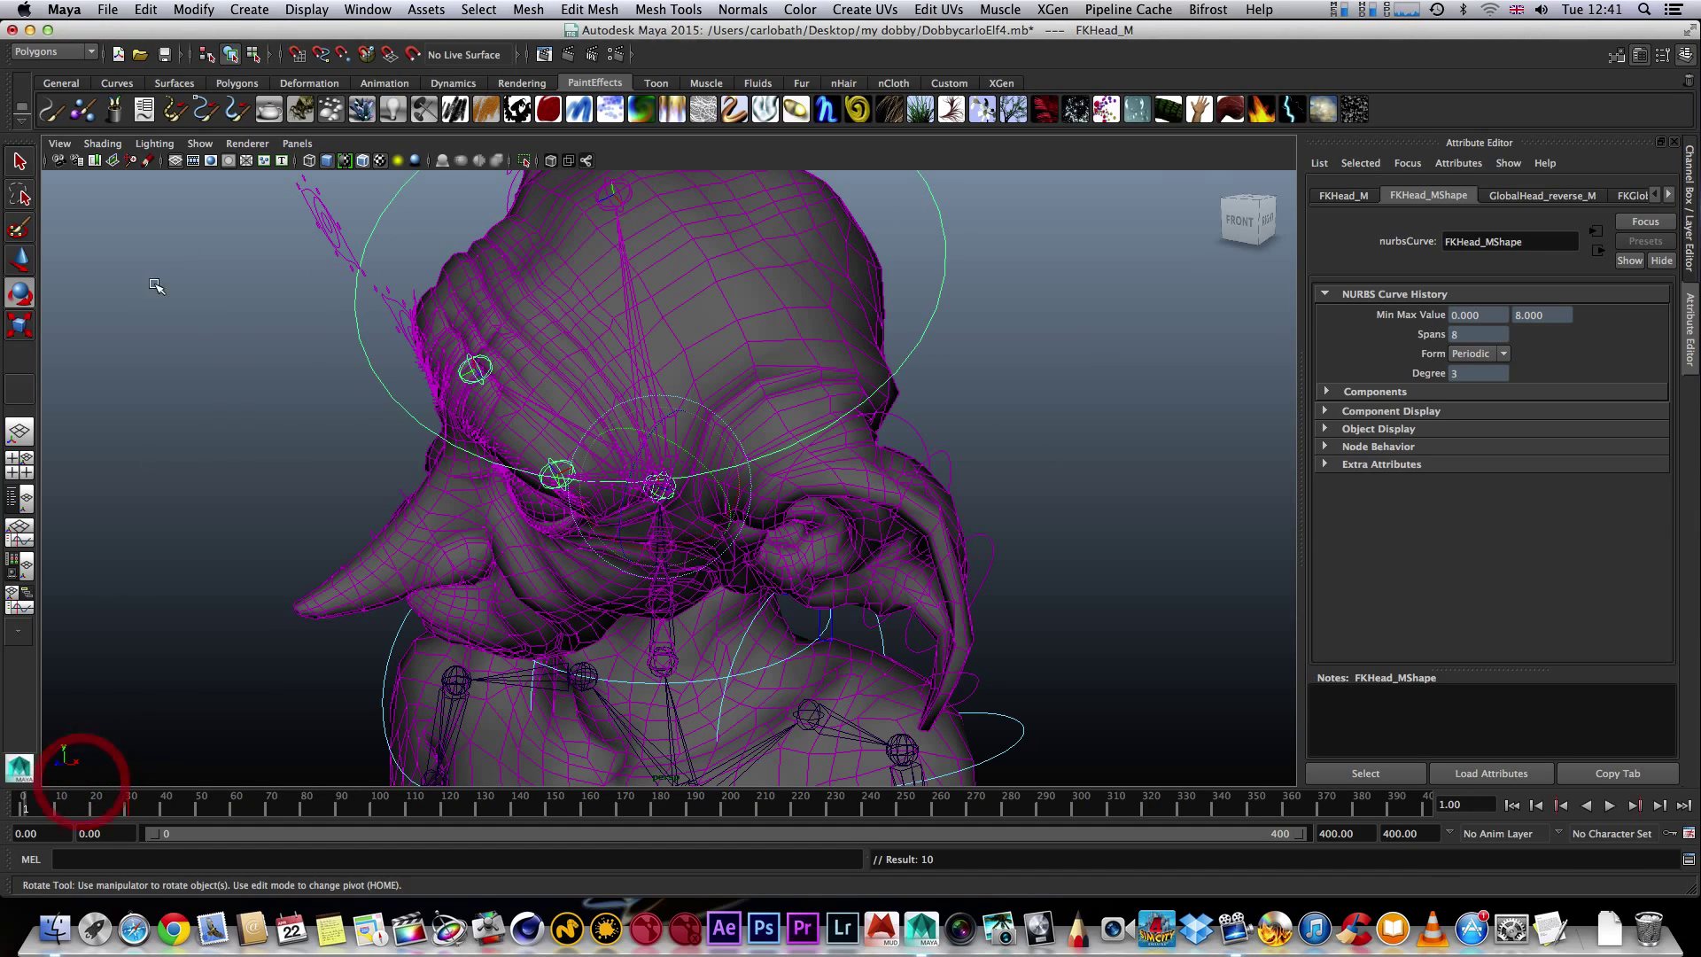
{"action": "left_click", "coordinate": [325, 223]}
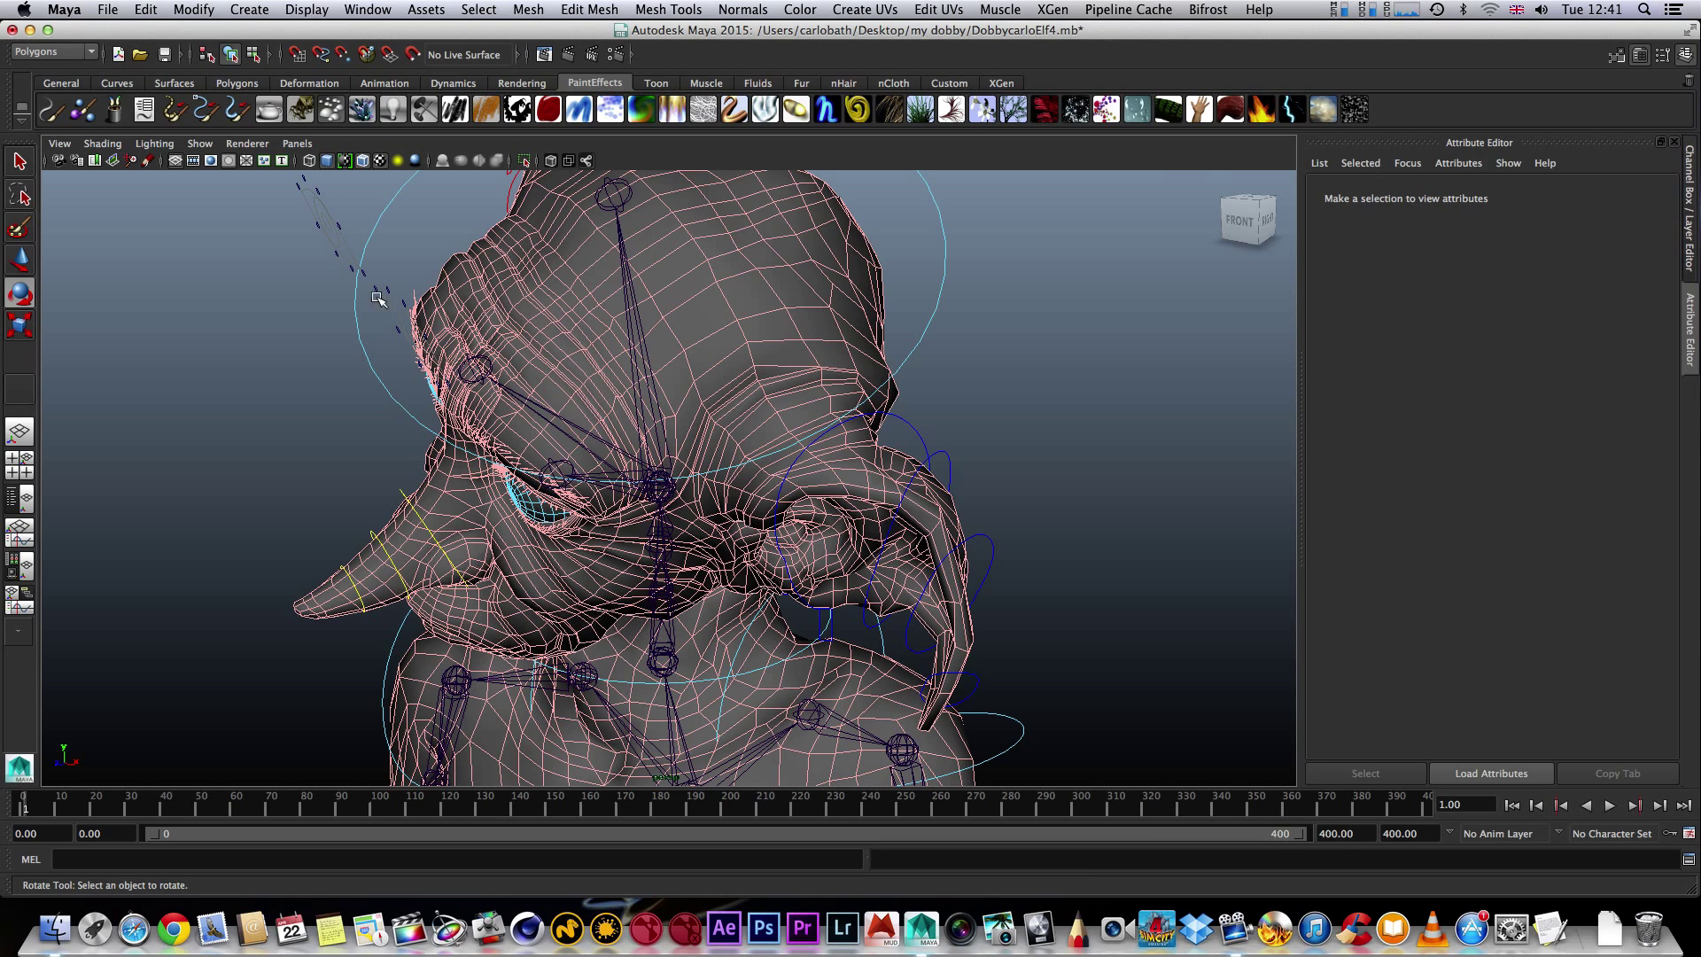
{"action": "left_click", "coordinate": [1267, 188]}
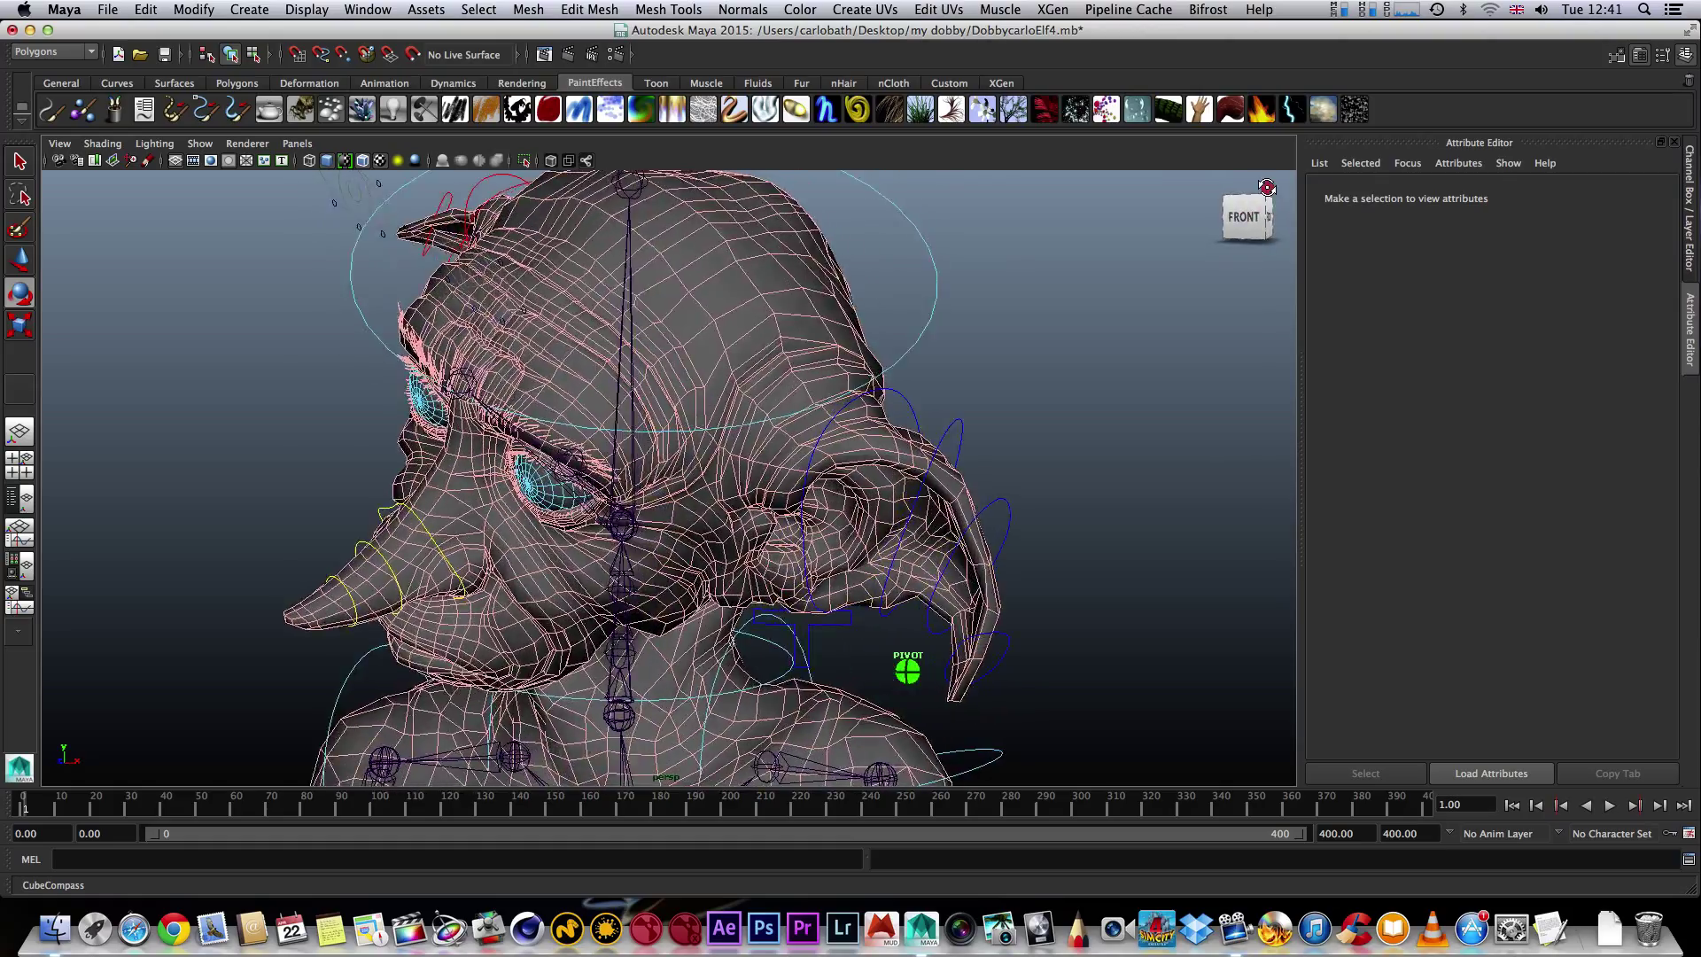
{"action": "mouse_move", "coordinate": [1267, 188]}
{"action": "left_mouse_down"}
{"action": "mouse_move", "coordinate": [1355, 142]}
{"action": "mouse_move", "coordinate": [1192, 187]}
{"action": "left_mouse_up"}
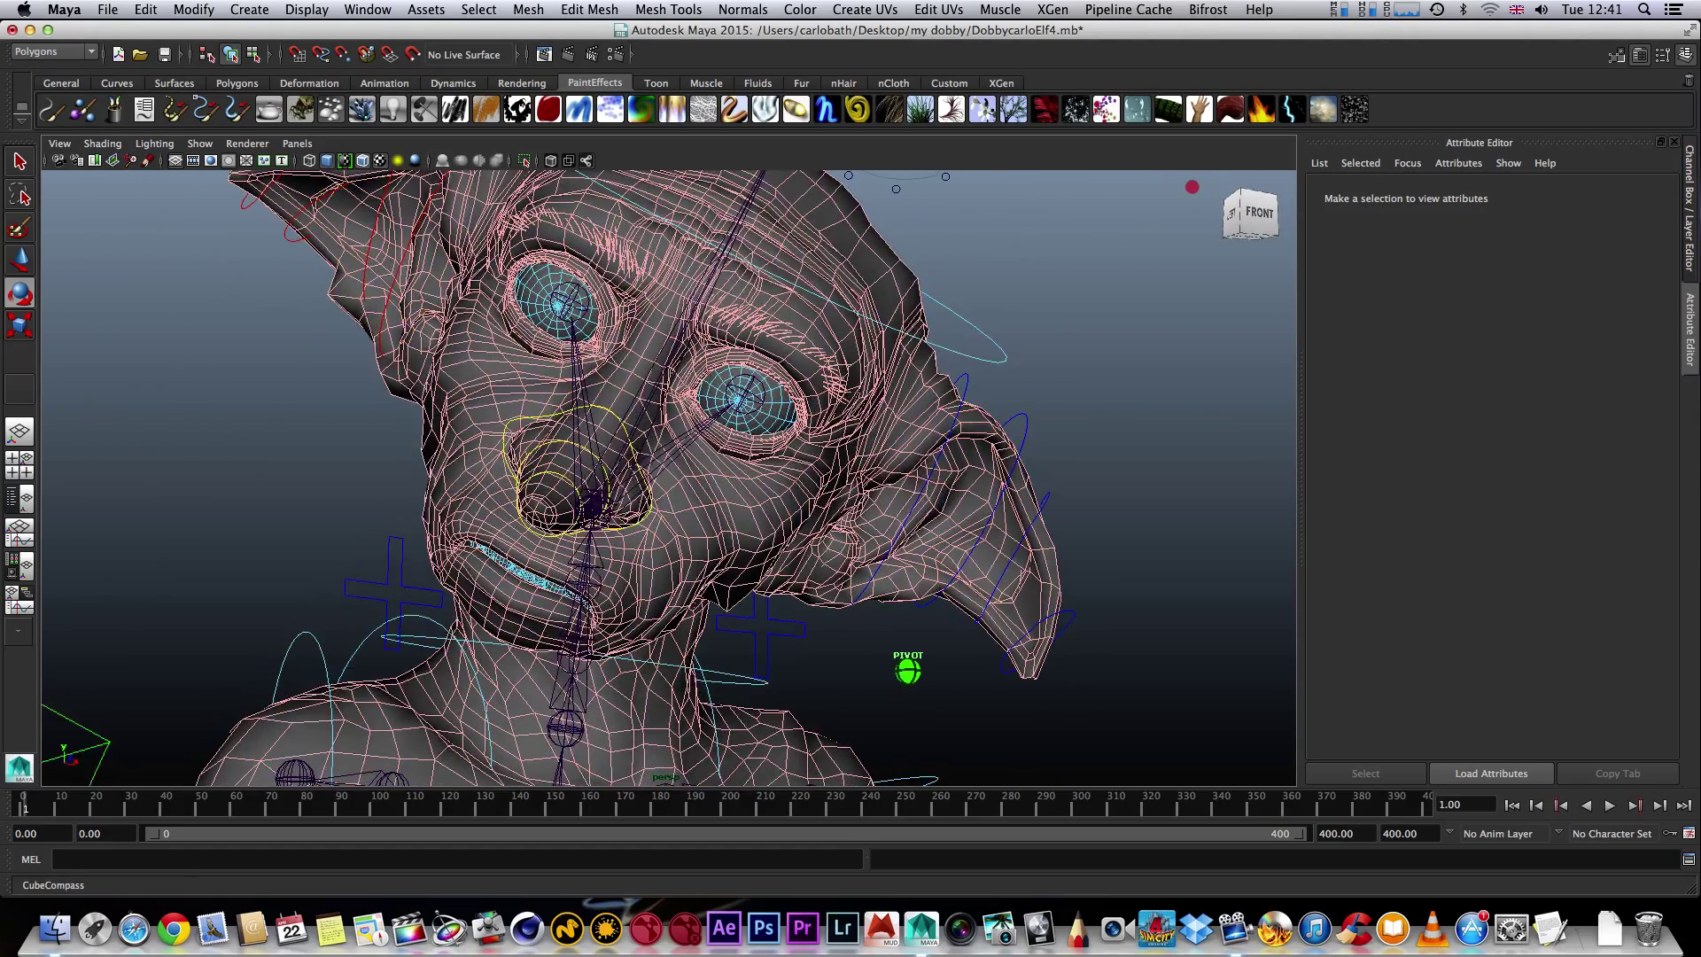
{"action": "left_click", "coordinate": [1253, 216]}
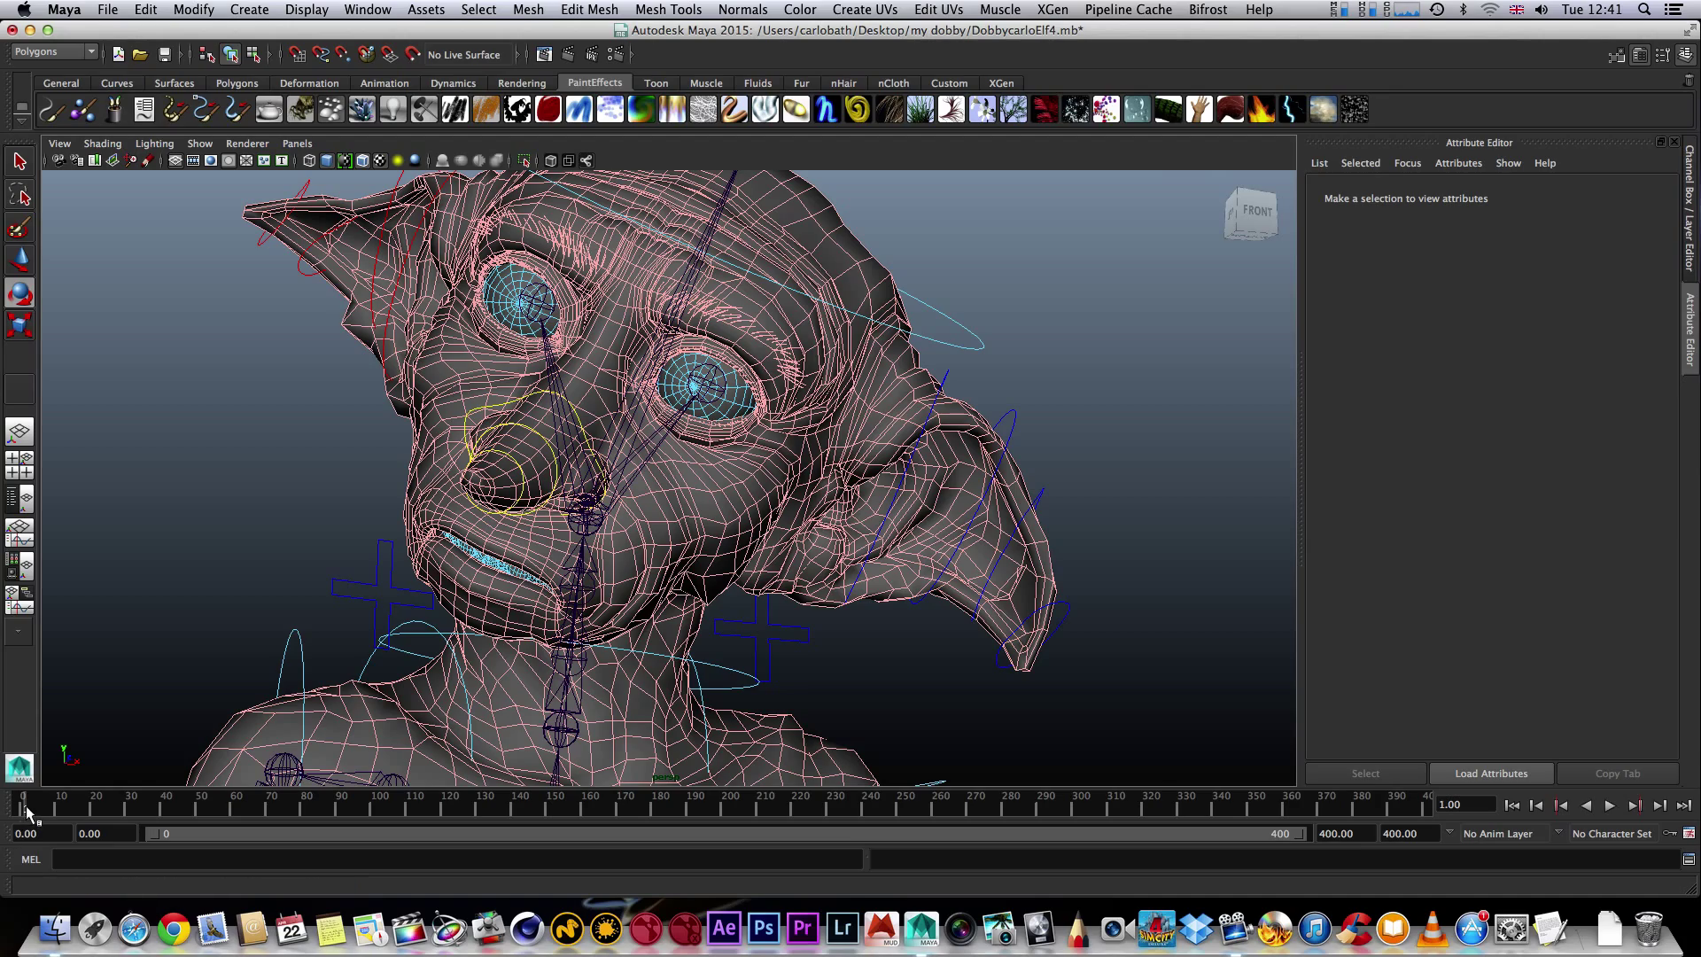
{"action": "left_click_drag", "start_coordinate": [25, 808], "coordinate": [106, 805]}
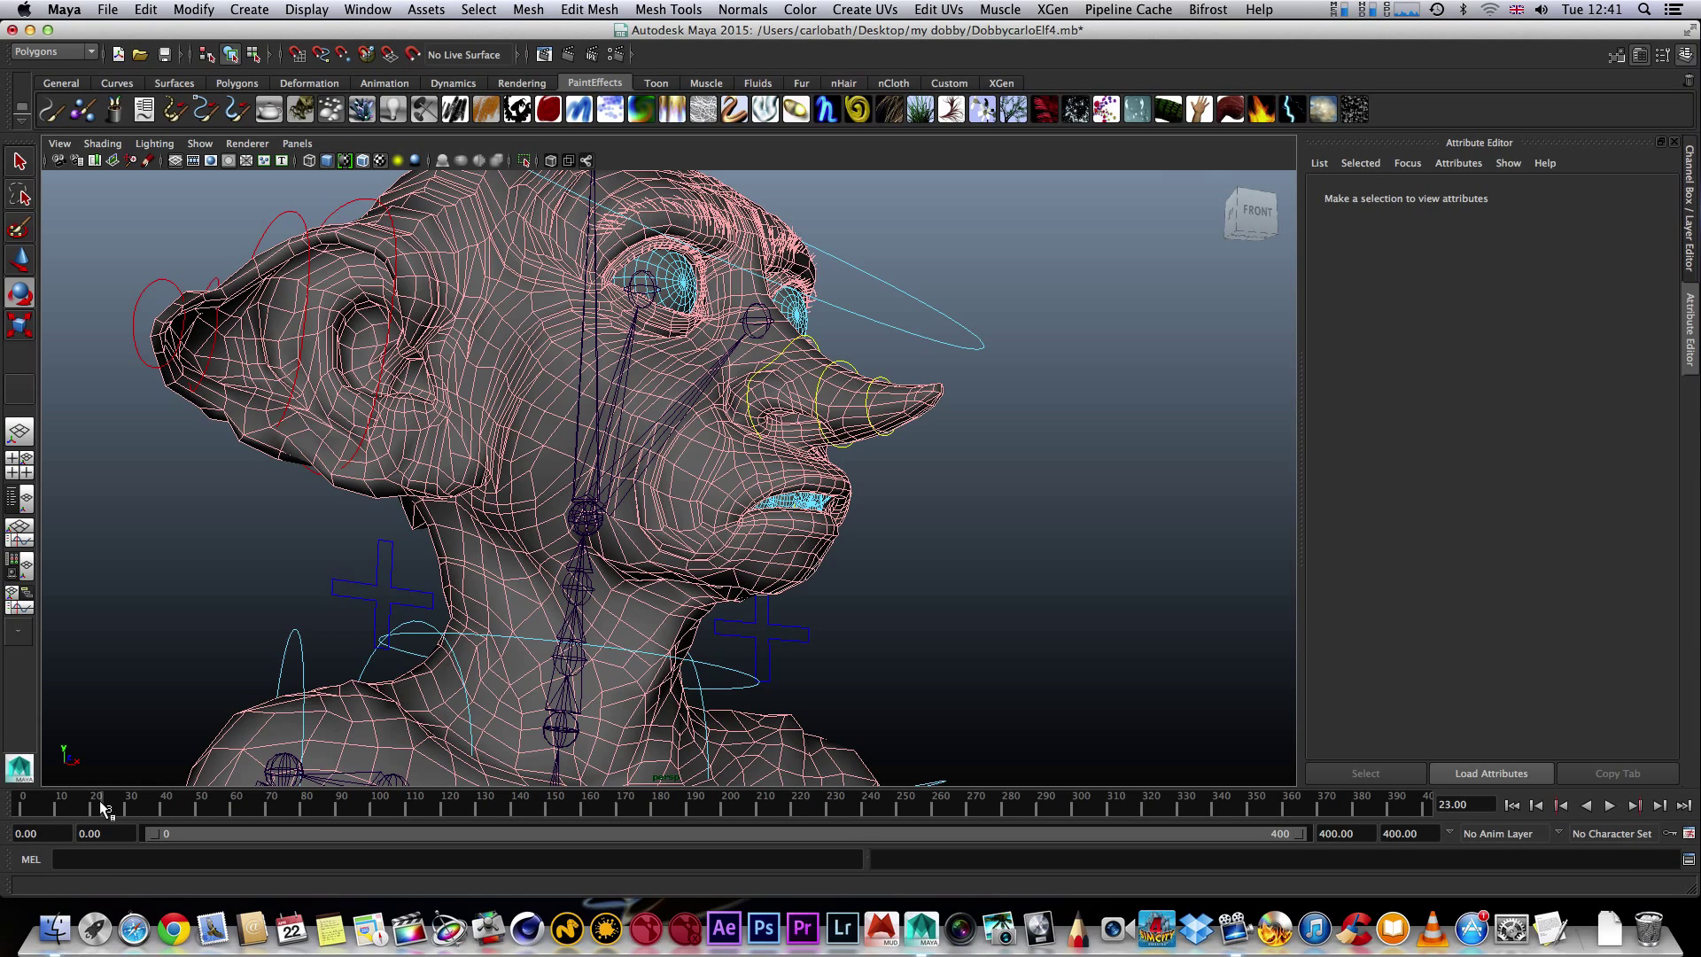
{"action": "left_click_drag", "start_coordinate": [101, 804], "coordinate": [36, 804]}
{"action": "key", "text": "s"}
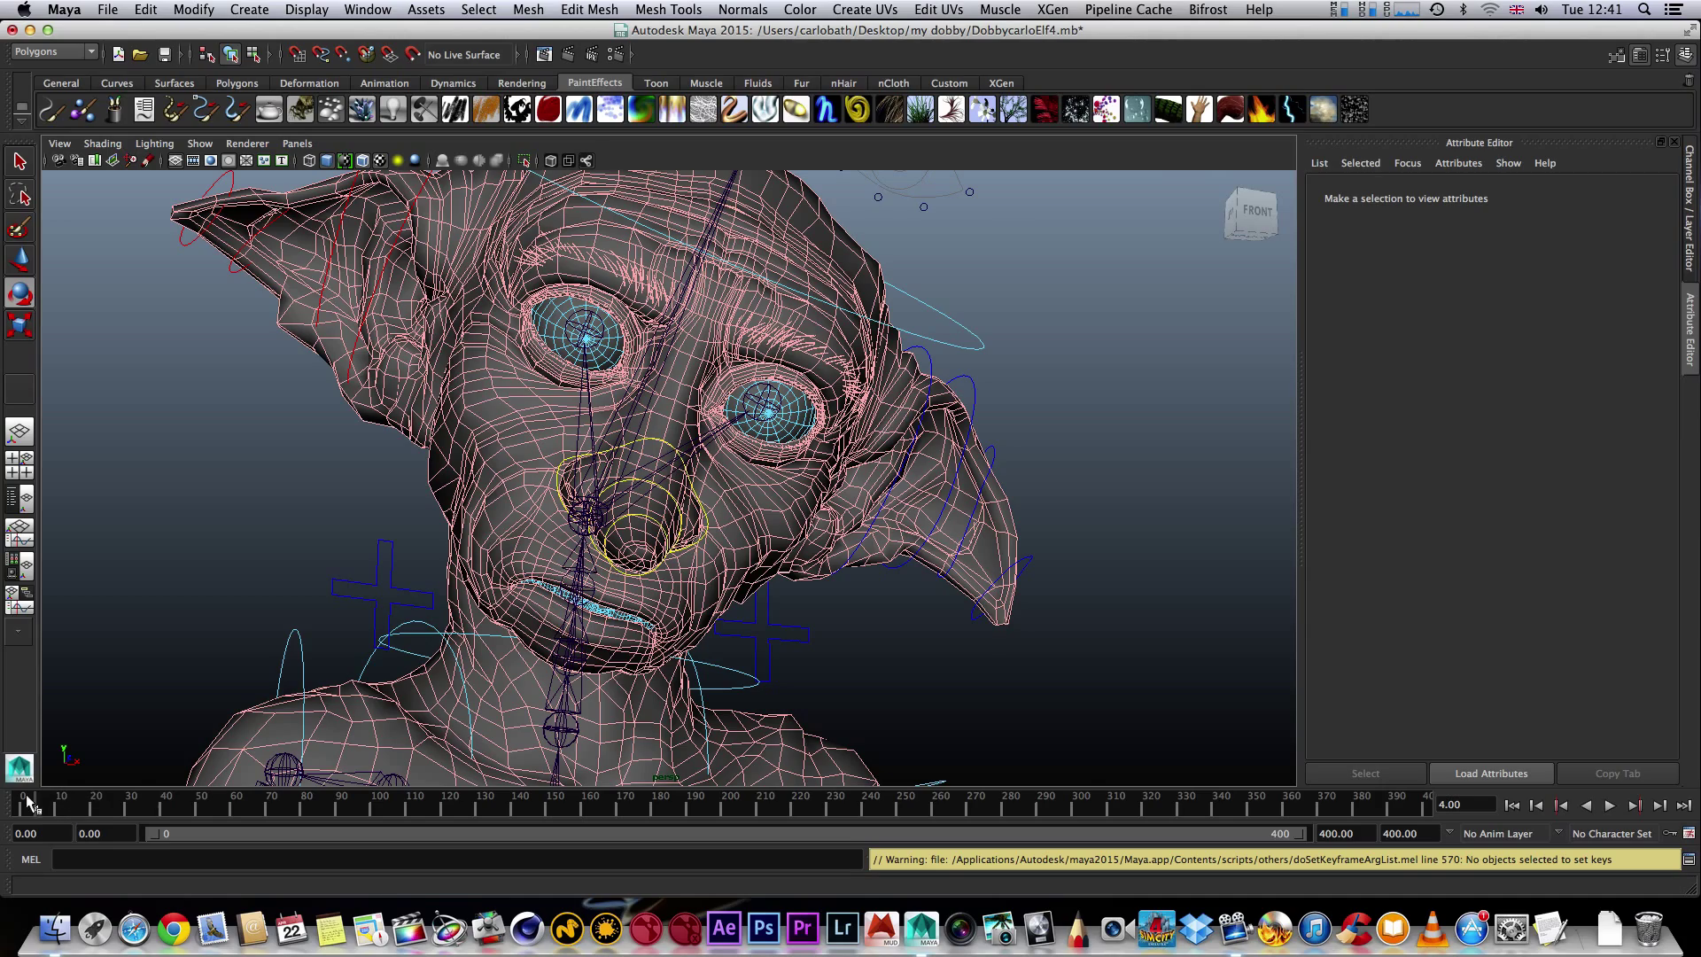
- At frame 19, bend the left forearm outward at the elbow, then rotate the right elbow to about 13, 40, 6 degrees and key it
{"action": "left_click_drag", "start_coordinate": [36, 805], "coordinate": [91, 800]}
{"action": "key", "text": "a"}
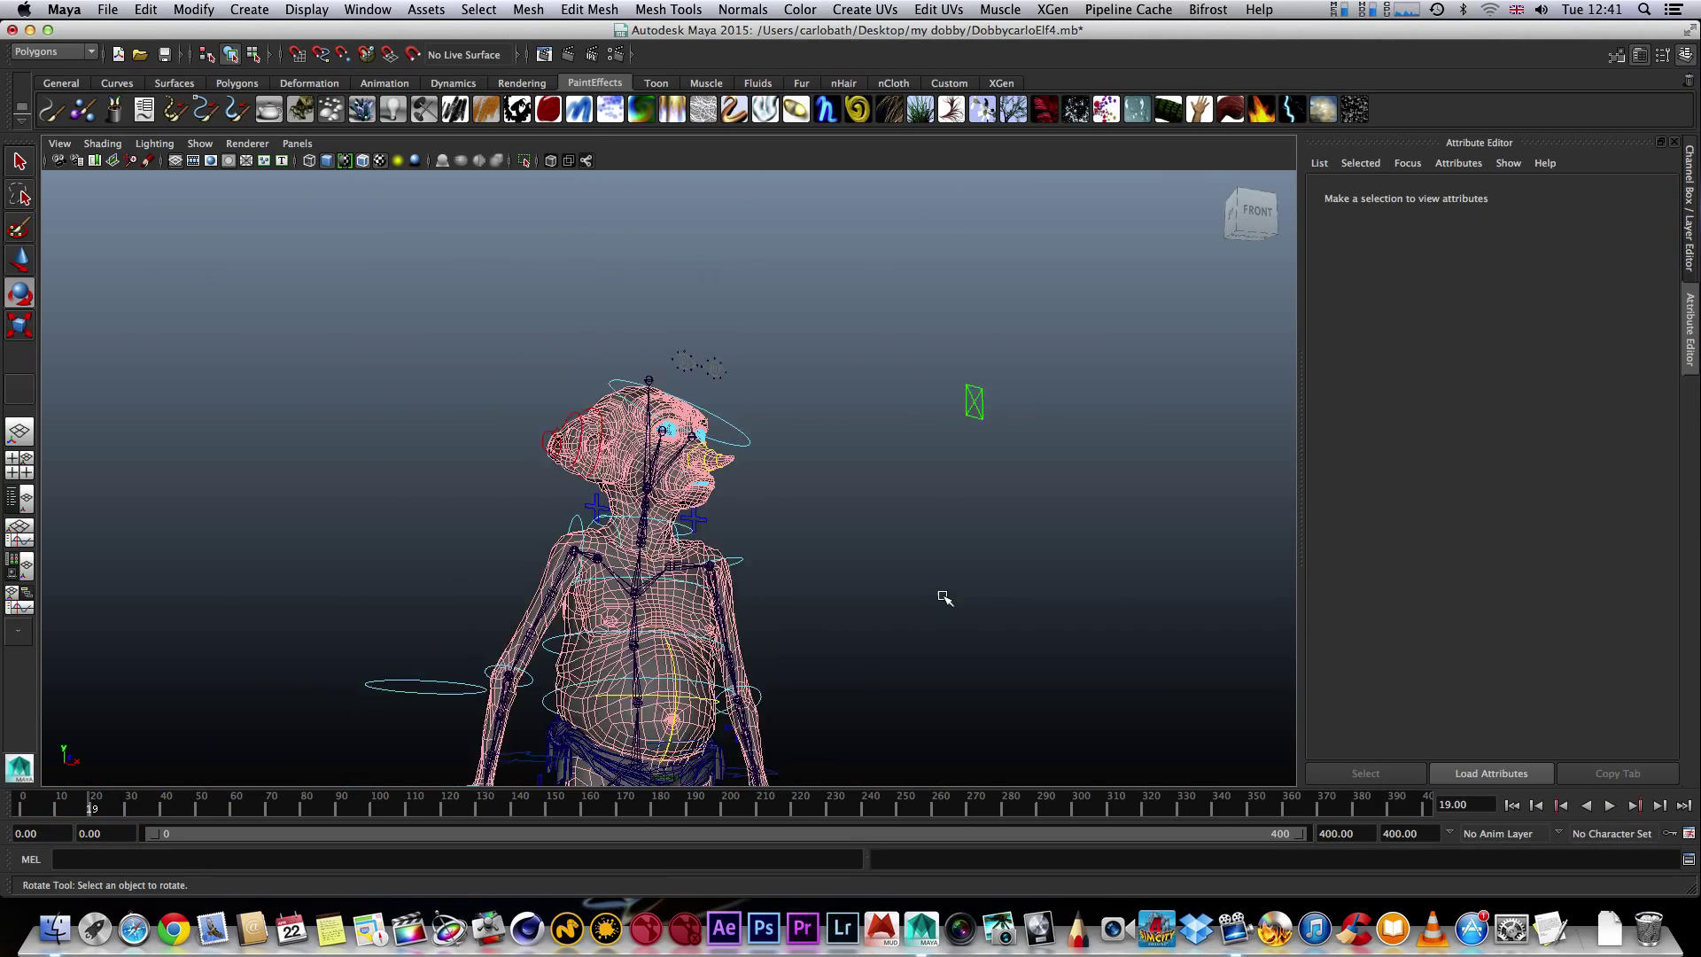
{"action": "left_click", "coordinate": [744, 658]}
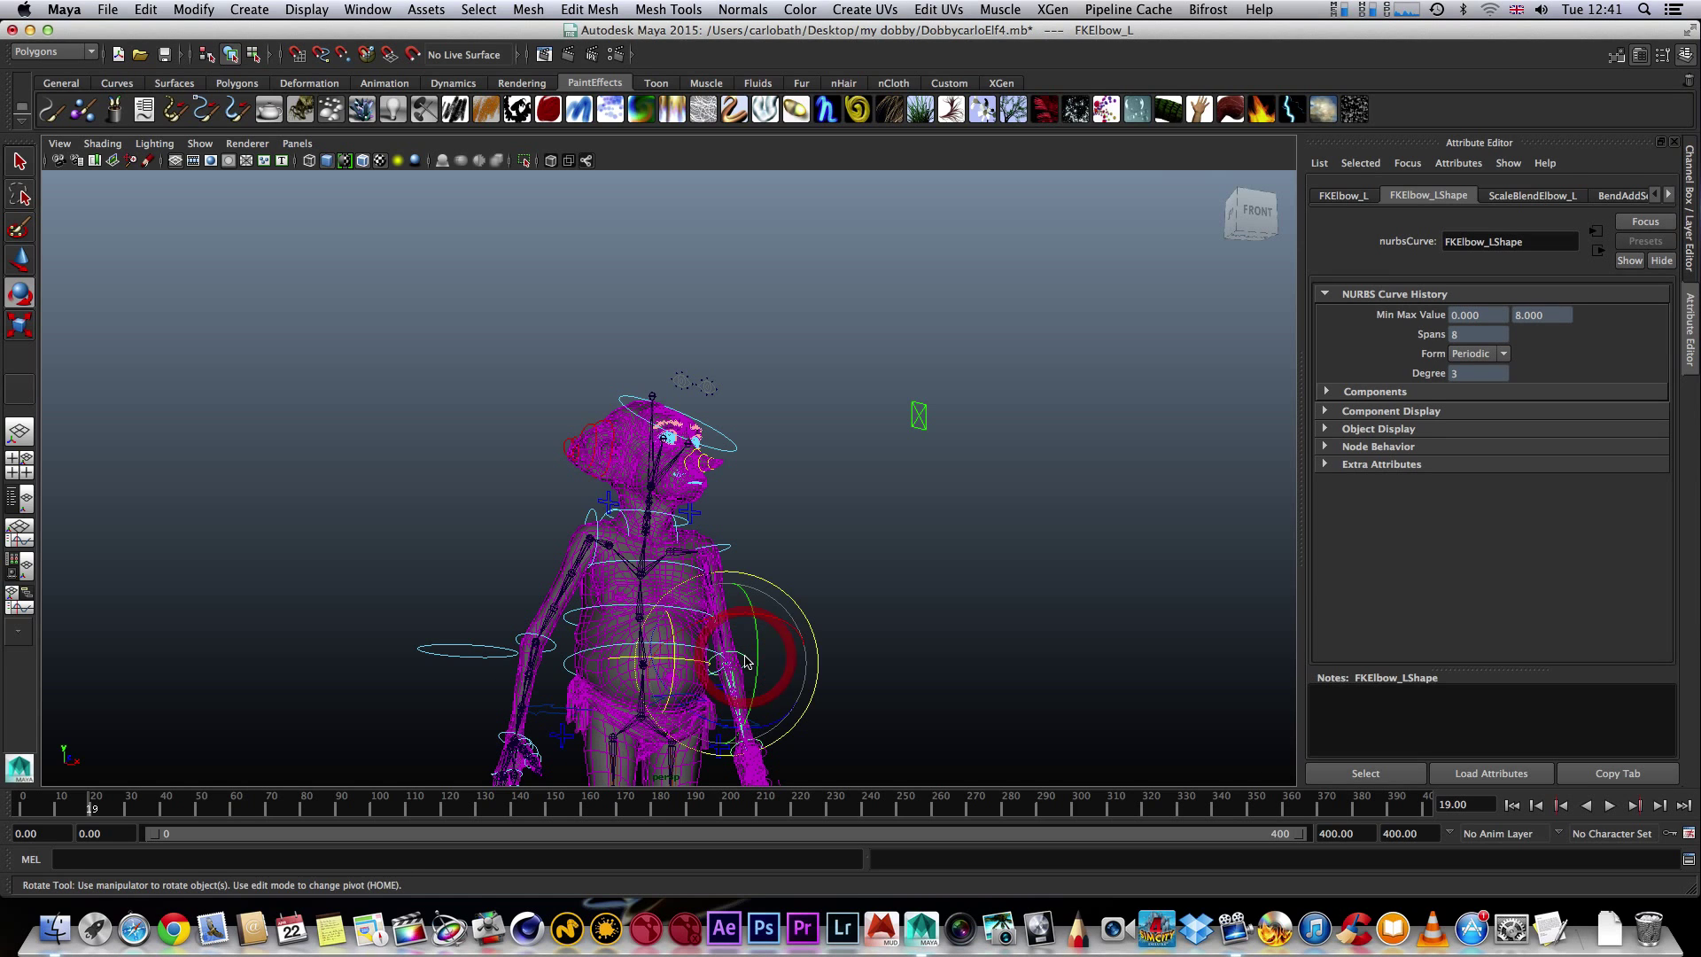
{"action": "left_click_drag", "start_coordinate": [760, 587], "coordinate": [687, 623]}
{"action": "left_click", "coordinate": [549, 642]}
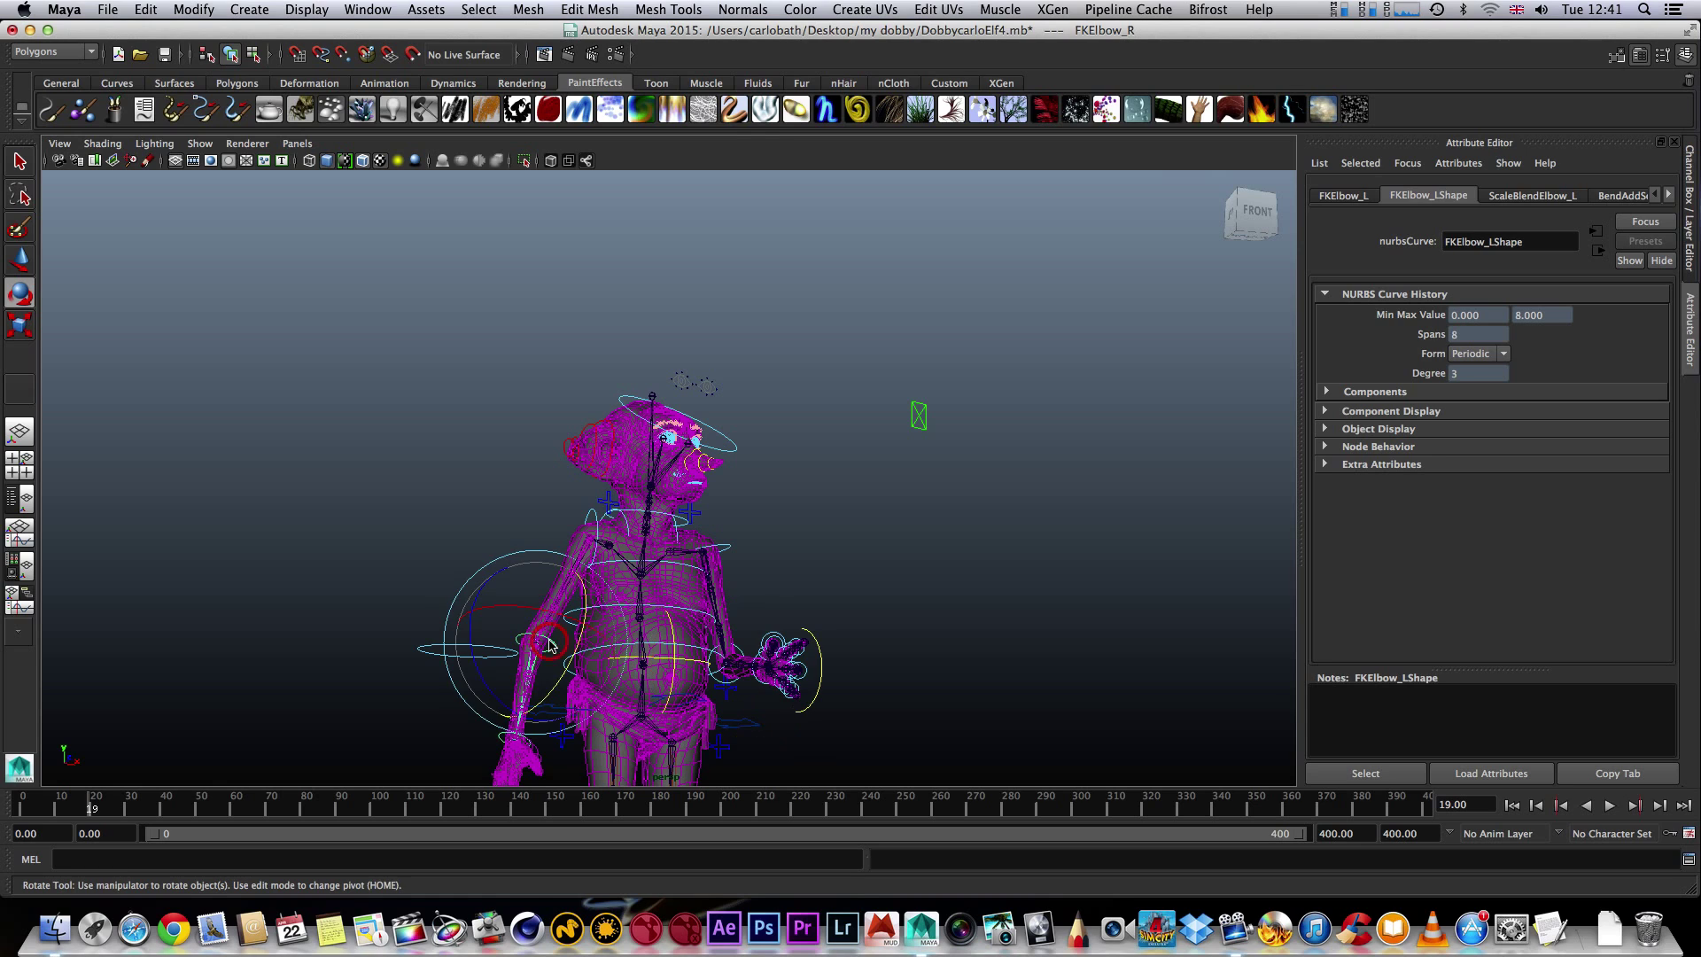
{"action": "left_click_drag", "start_coordinate": [571, 662], "coordinate": [588, 618]}
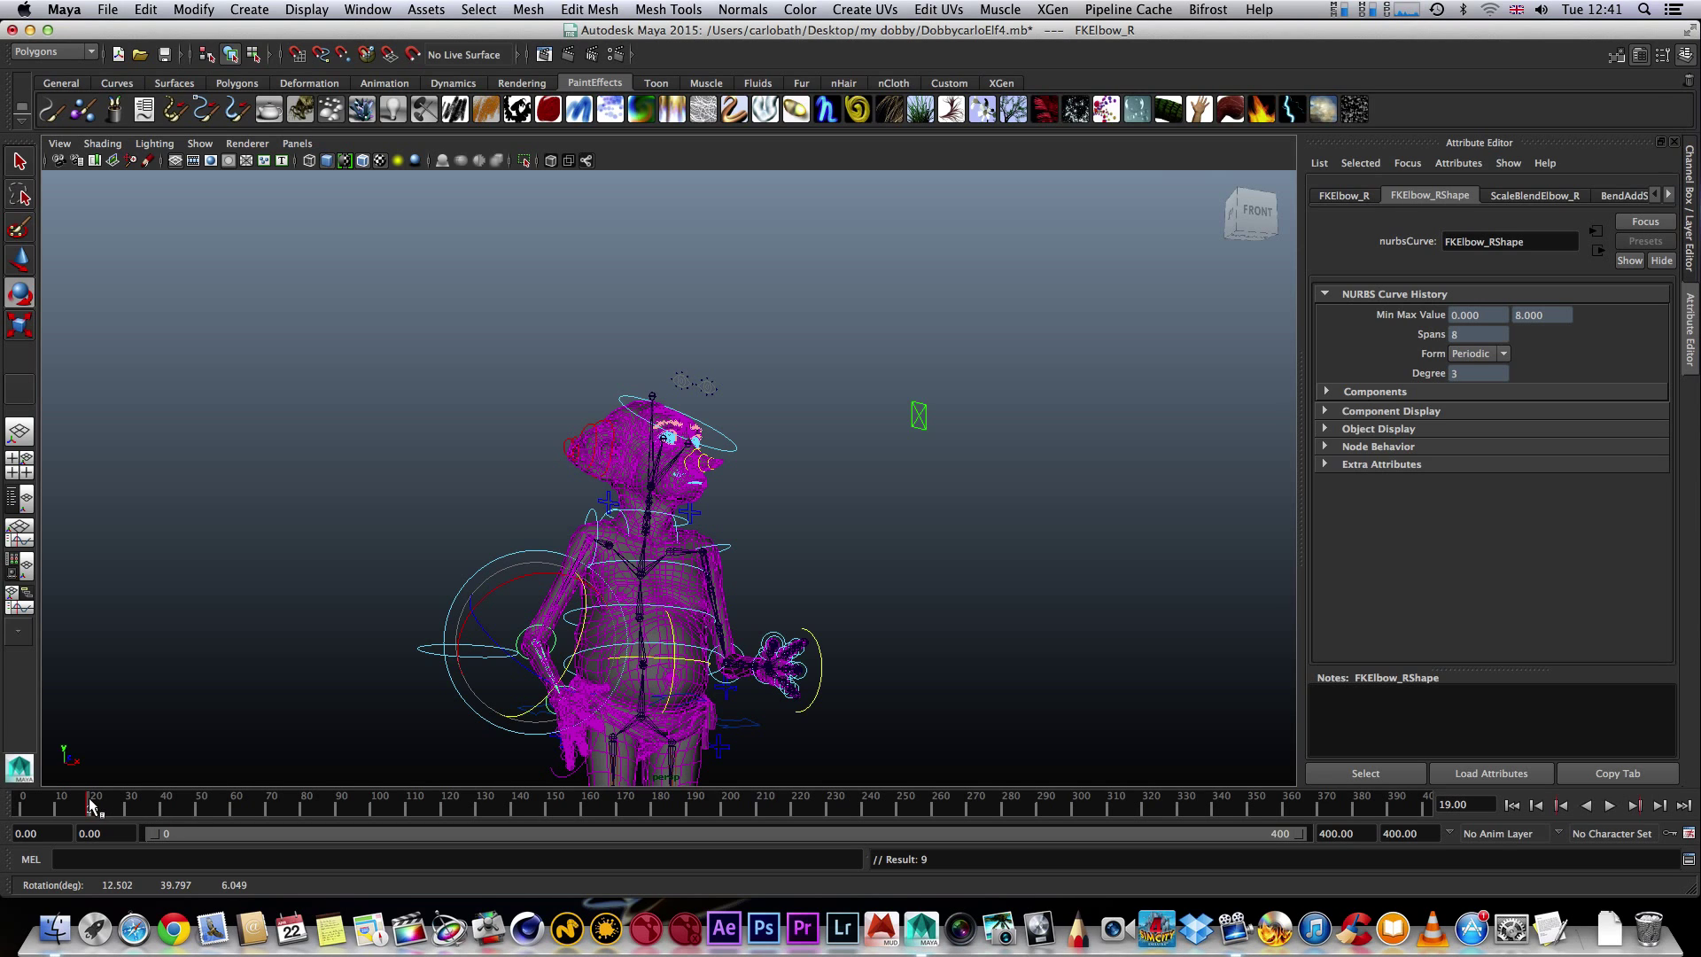
- Review the motion up to frame 20, then straighten the right elbow to about 16, 7, 5 degrees at frame 30
{"action": "key", "text": "alt+v"}
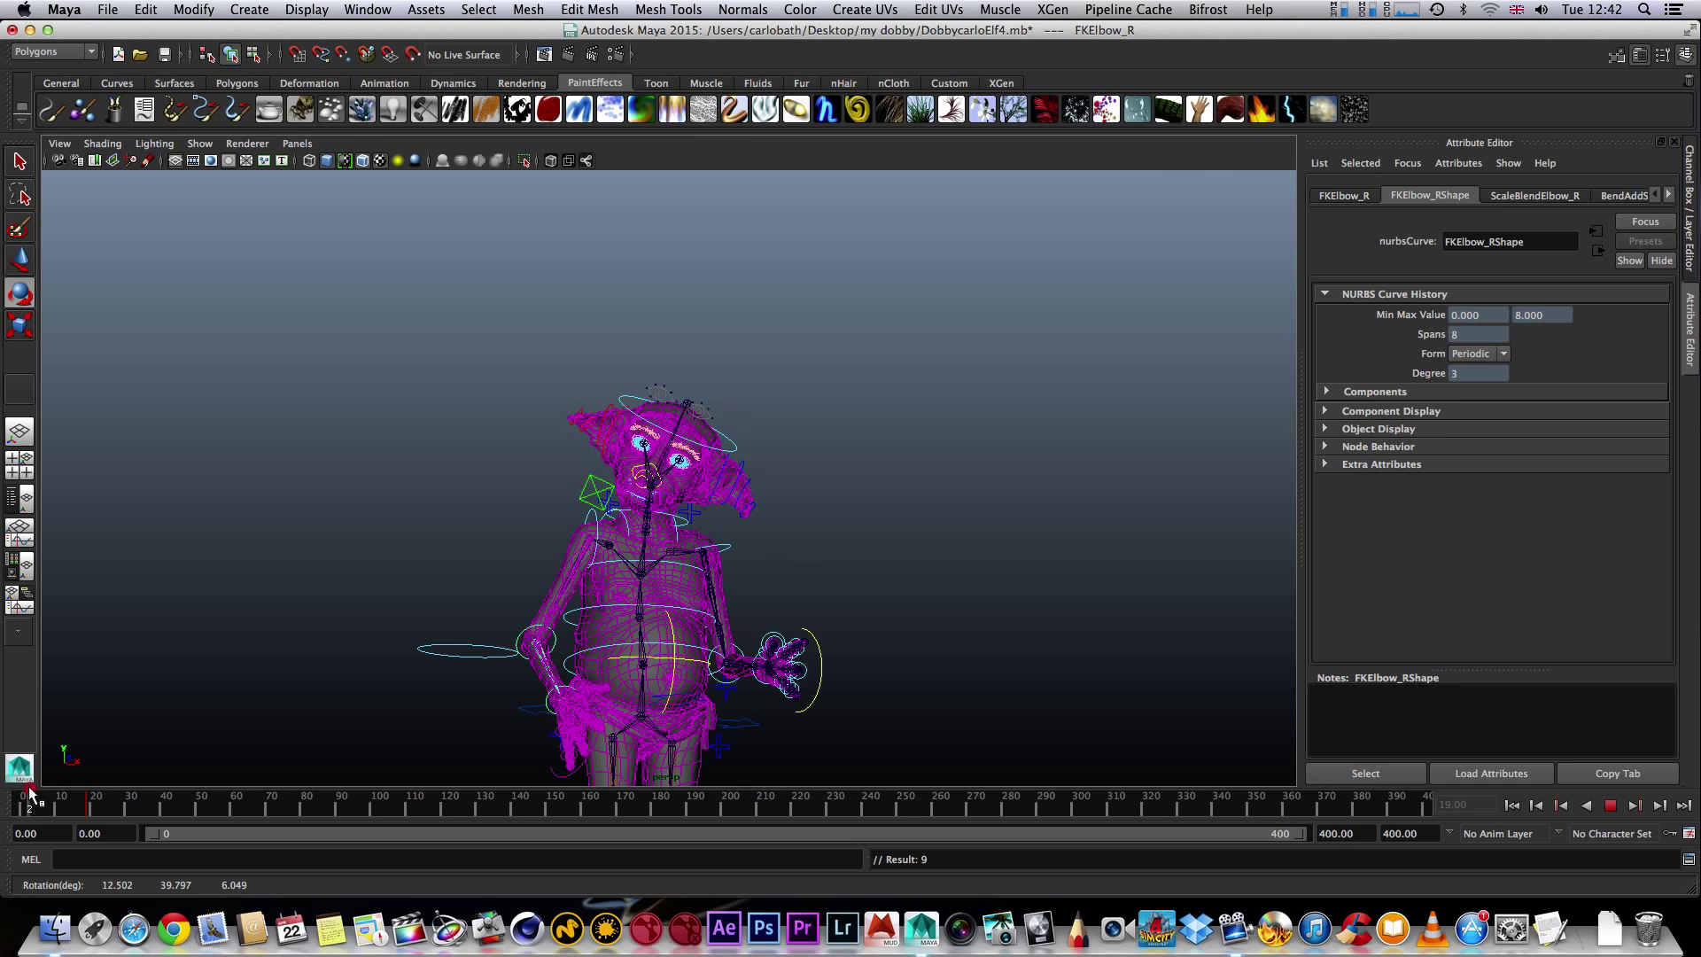
{"action": "left_click_drag", "start_coordinate": [29, 794], "coordinate": [95, 802]}
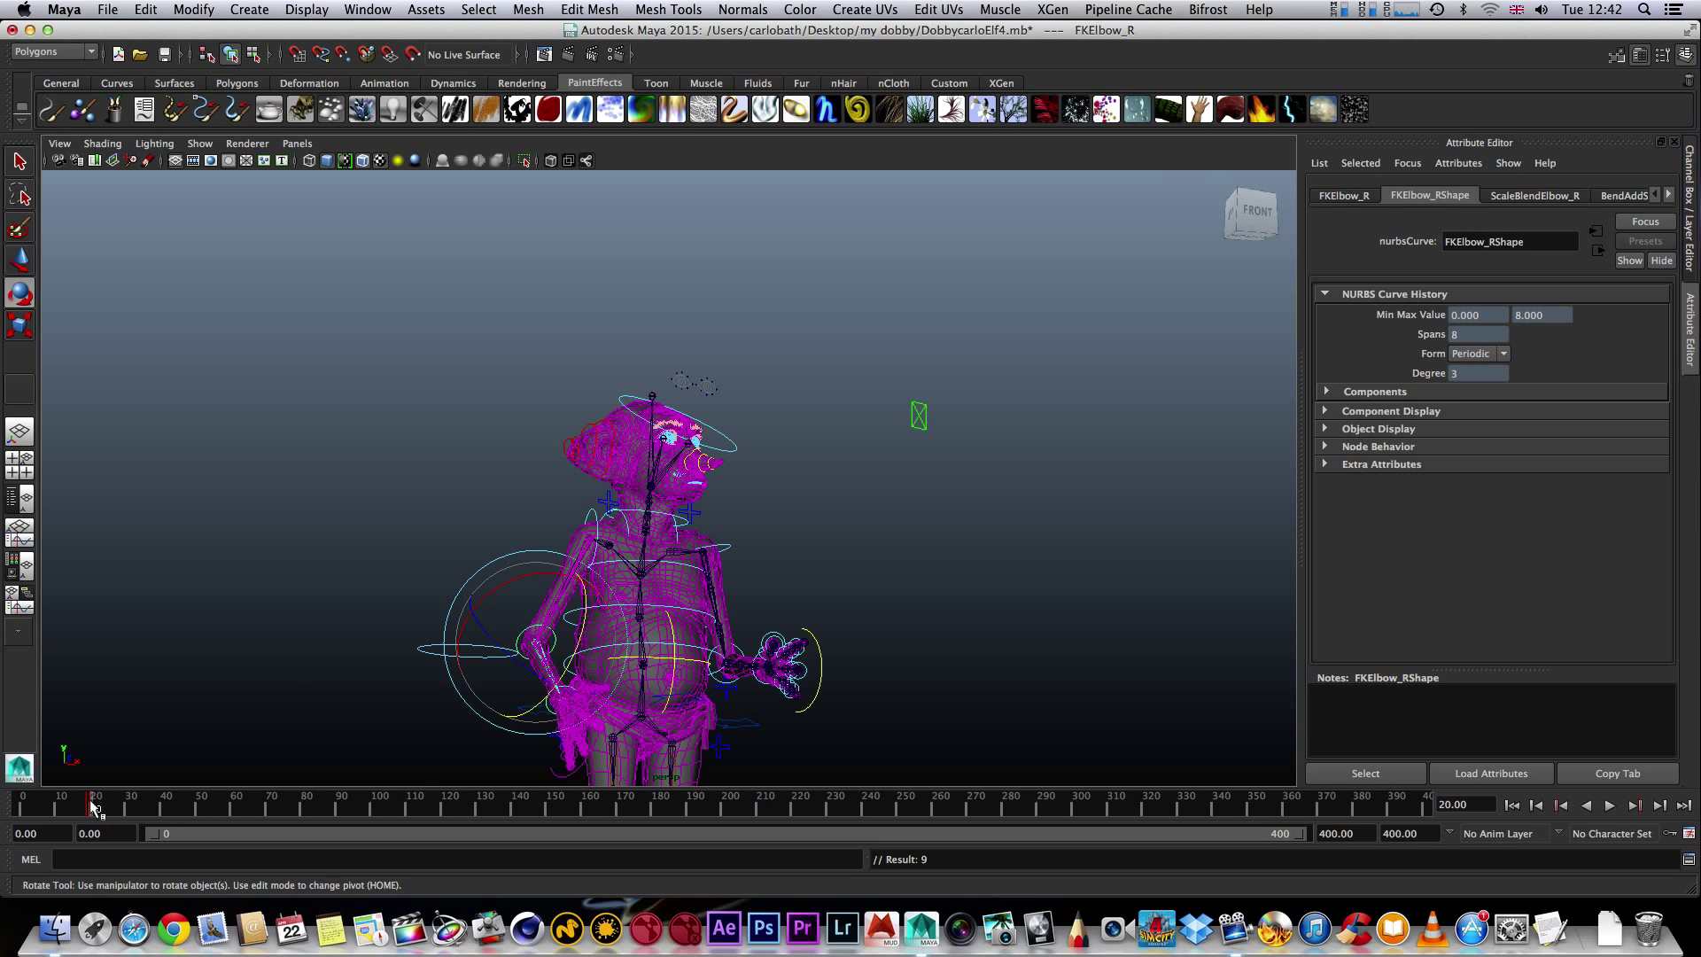
{"action": "left_click_drag", "start_coordinate": [92, 807], "coordinate": [130, 802]}
{"action": "left_click_drag", "start_coordinate": [576, 628], "coordinate": [536, 631]}
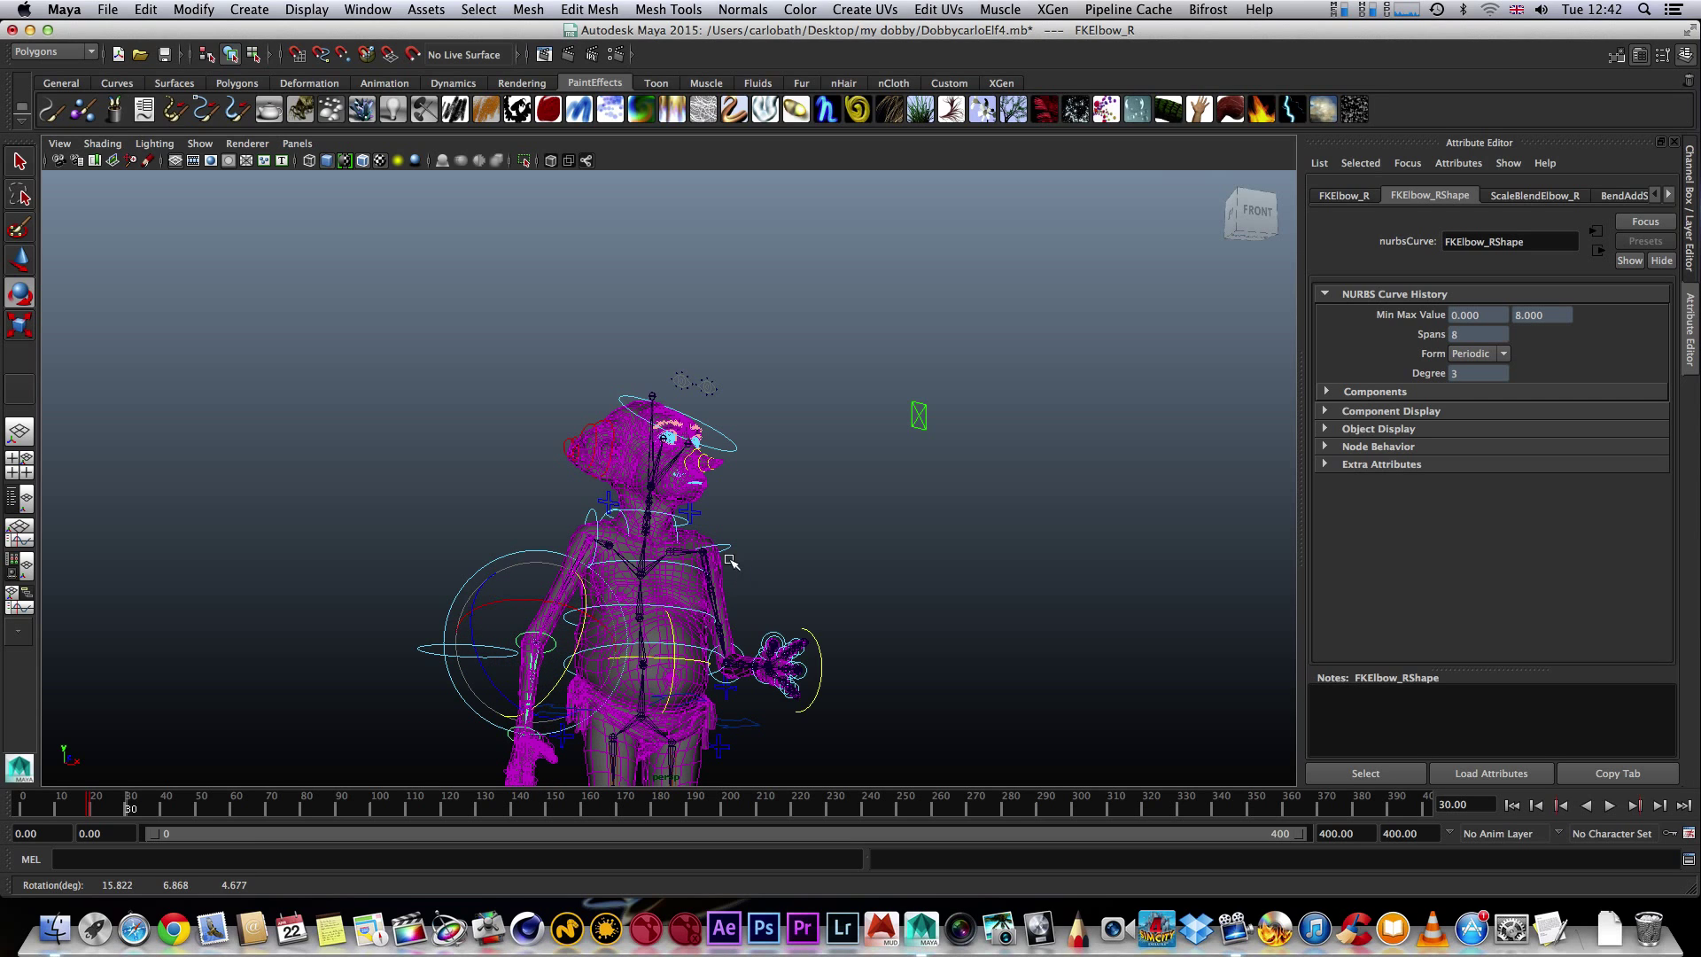
- Rotate the left shoulder control so the hand rises to head height, and key it at frame 30
{"action": "left_click", "coordinate": [738, 651]}
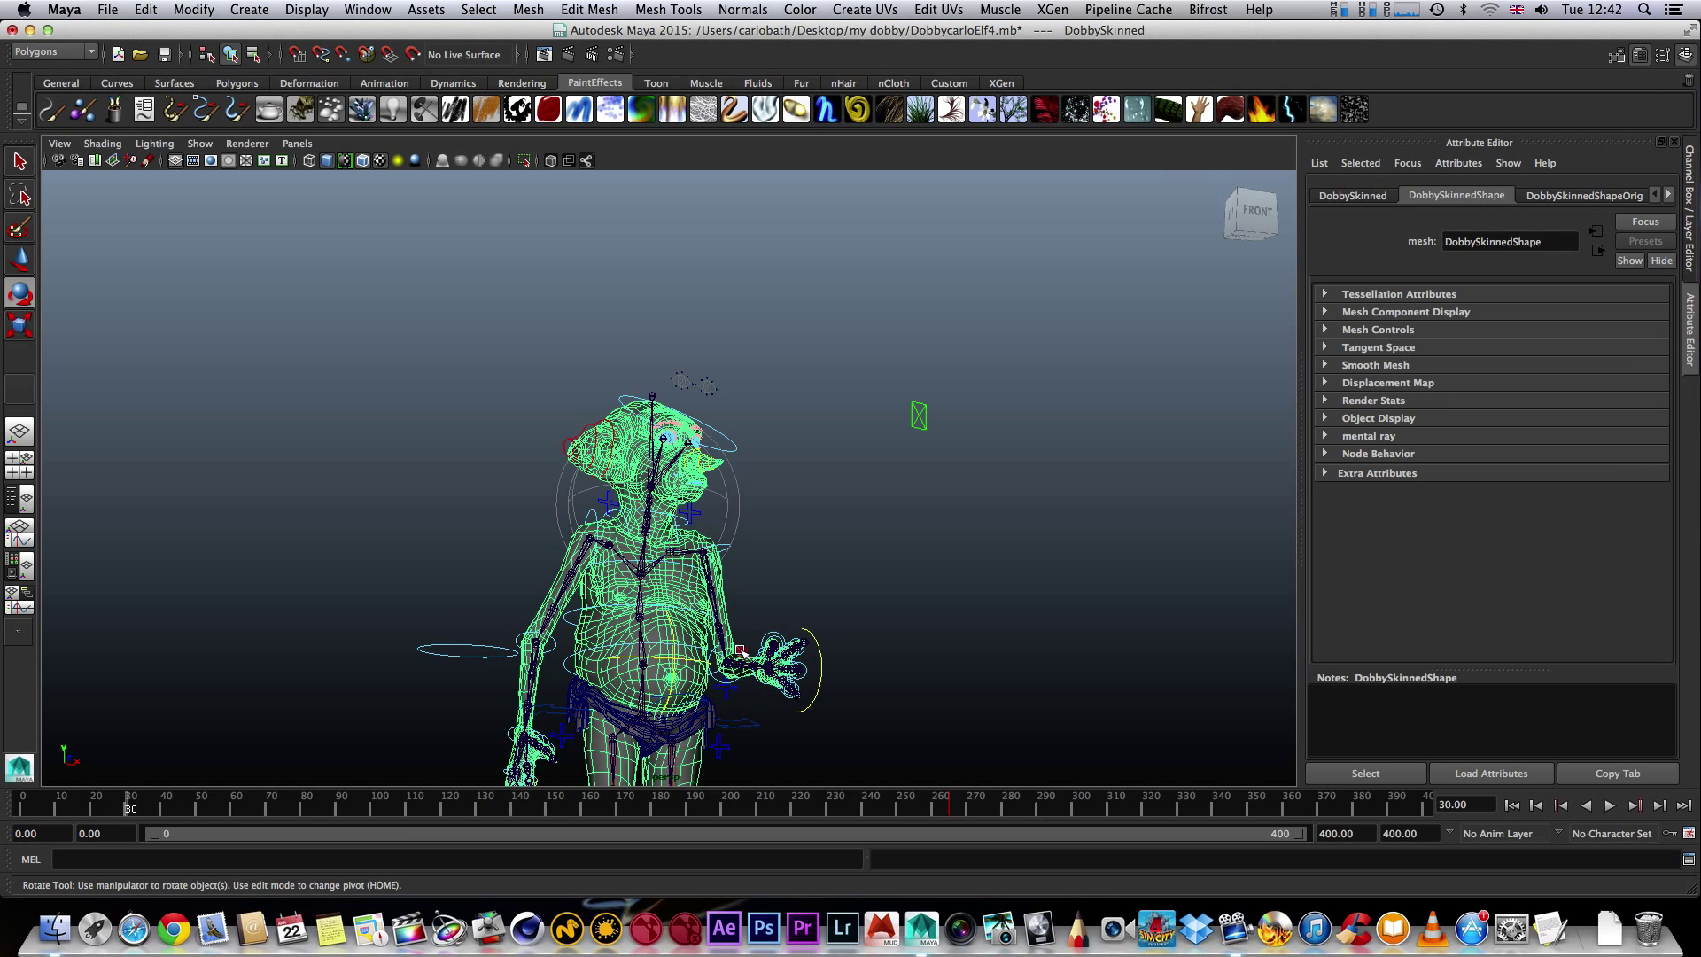
{"action": "left_click", "coordinate": [728, 546]}
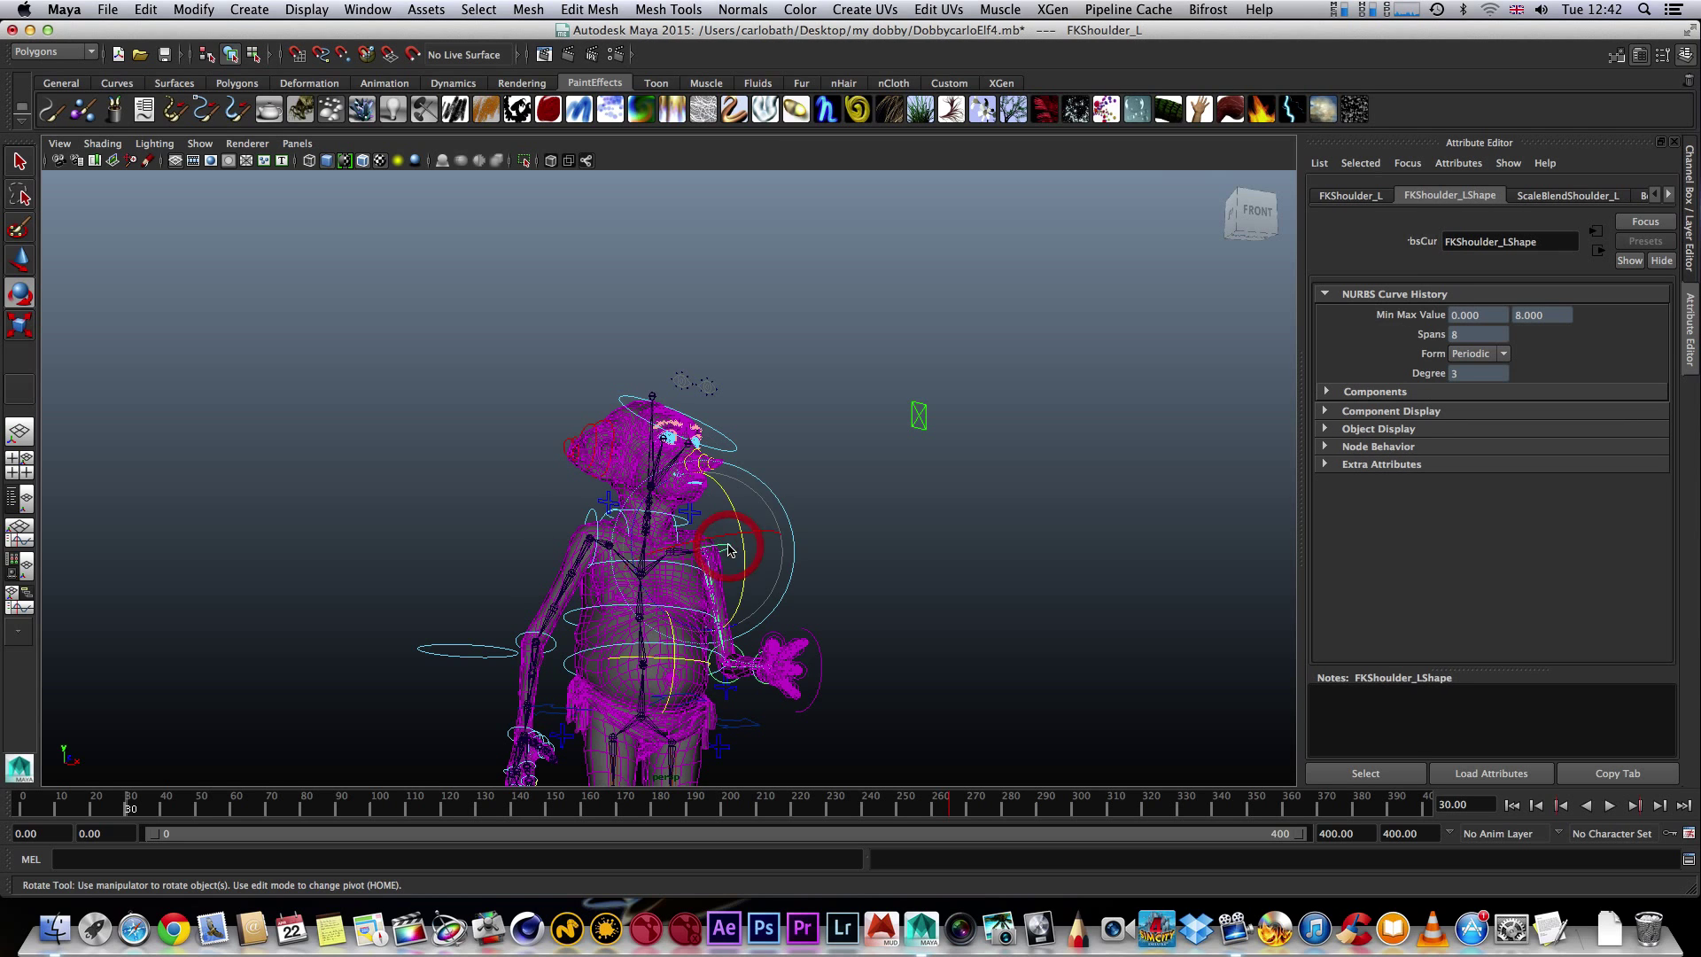
{"action": "left_click_drag", "start_coordinate": [747, 557], "coordinate": [758, 469]}
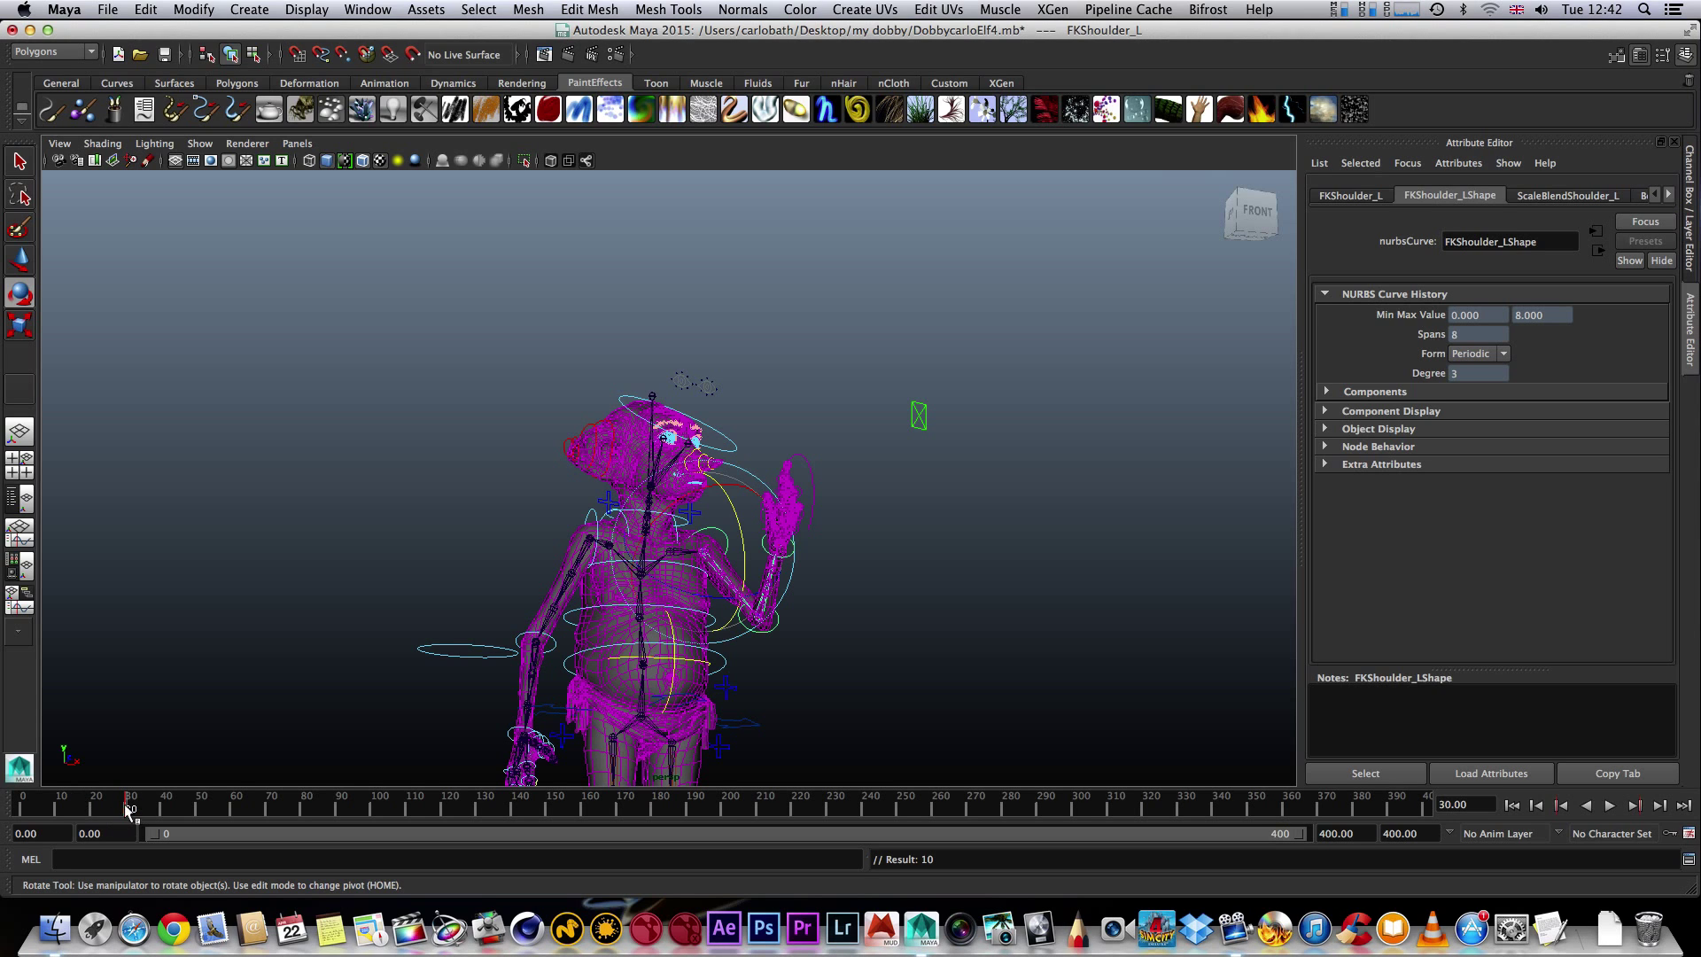
- Scrub between frames 22 and 30 to review the arm motion
{"action": "mouse_move", "coordinate": [129, 808]}
{"action": "left_mouse_down"}
{"action": "mouse_move", "coordinate": [26, 802]}
{"action": "mouse_move", "coordinate": [123, 808]}
{"action": "left_mouse_up"}
{"action": "key", "text": "alt+v"}
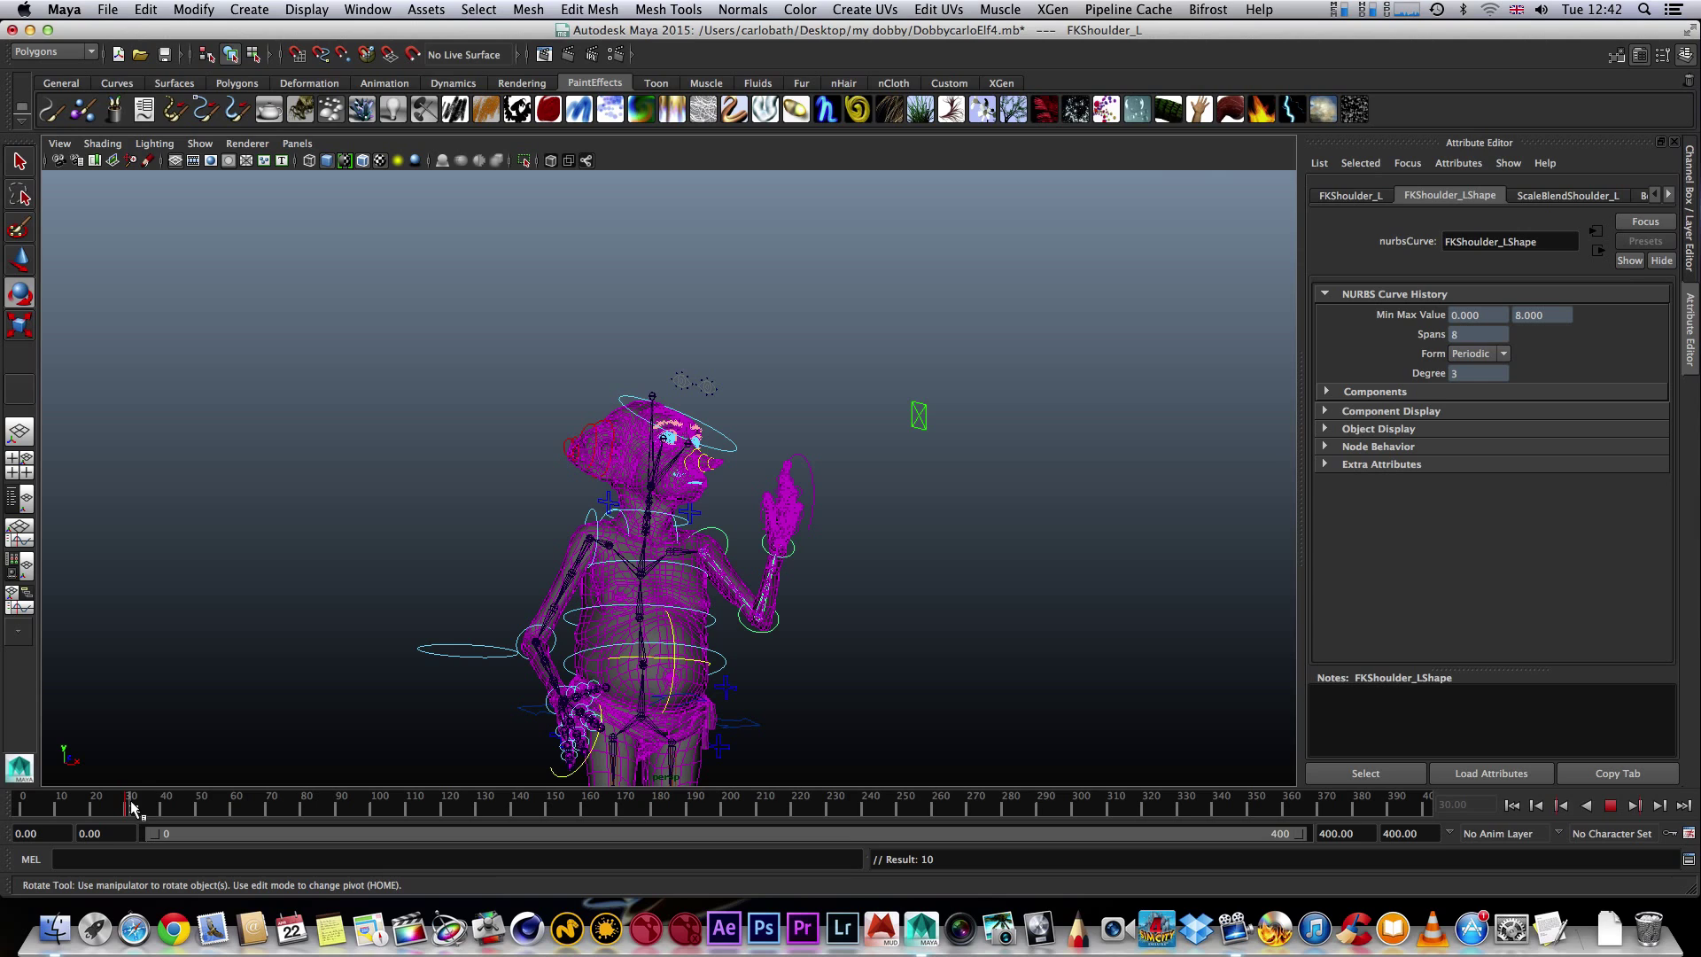
{"action": "left_click", "coordinate": [103, 807]}
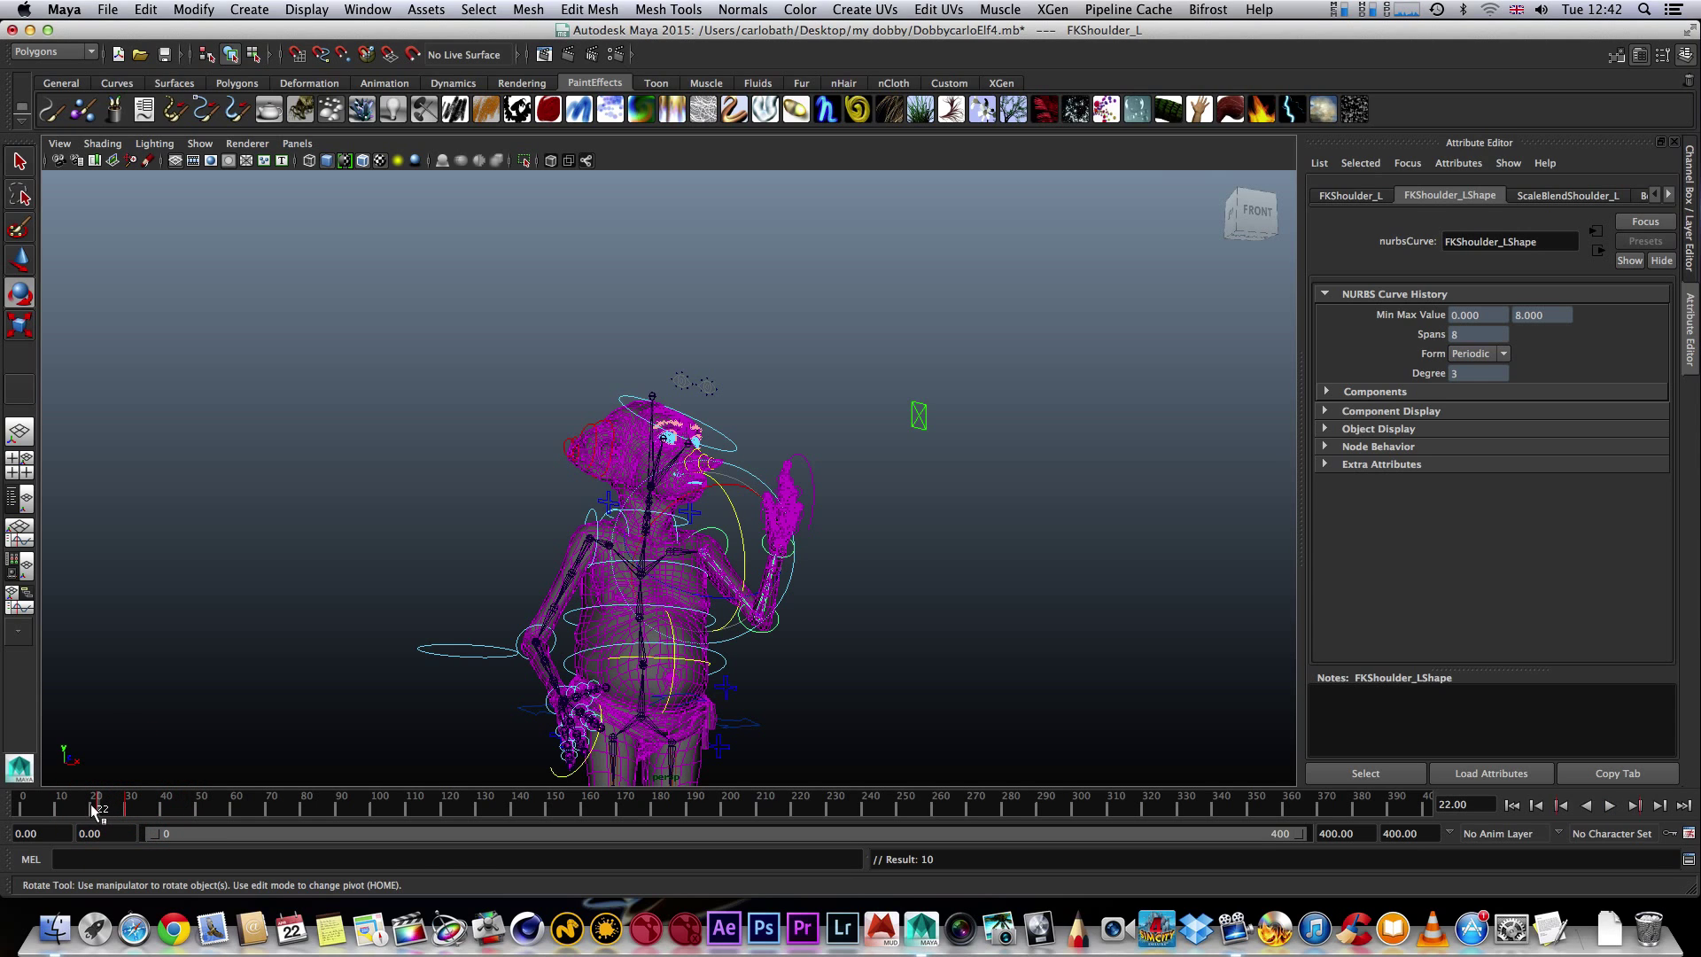
{"action": "key", "text": "alt+v"}
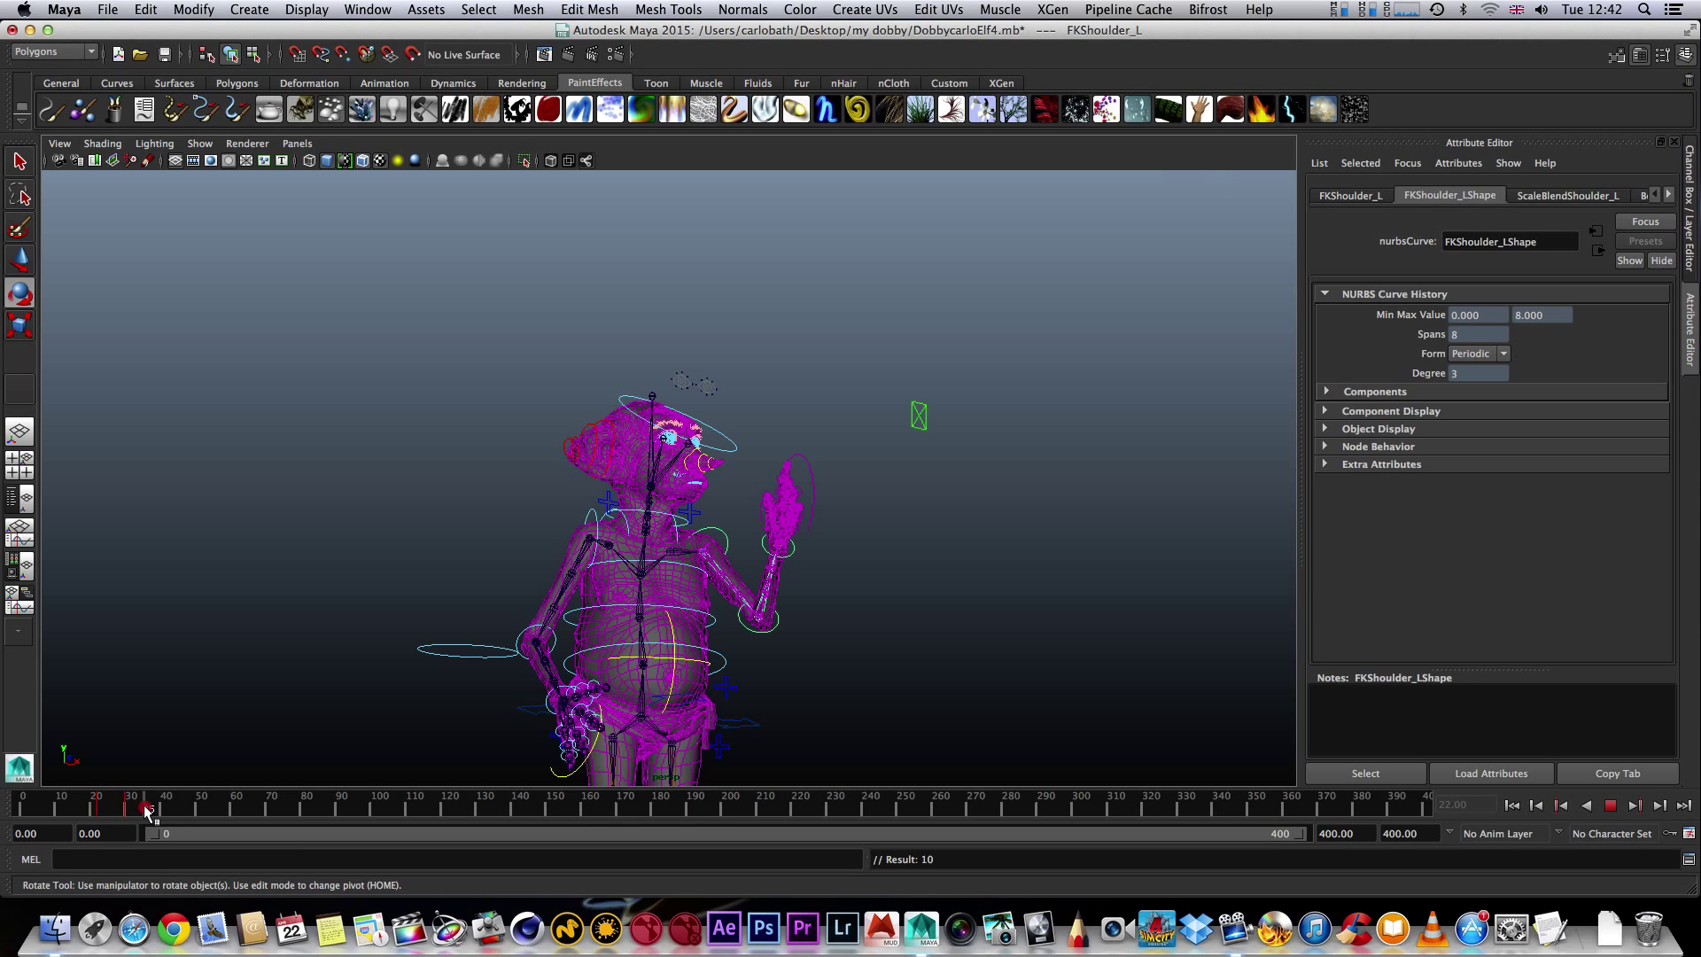
- At frame 35, try to rotate the right shoulder's offset joint, and clear the selection
{"action": "left_click", "coordinate": [146, 808]}
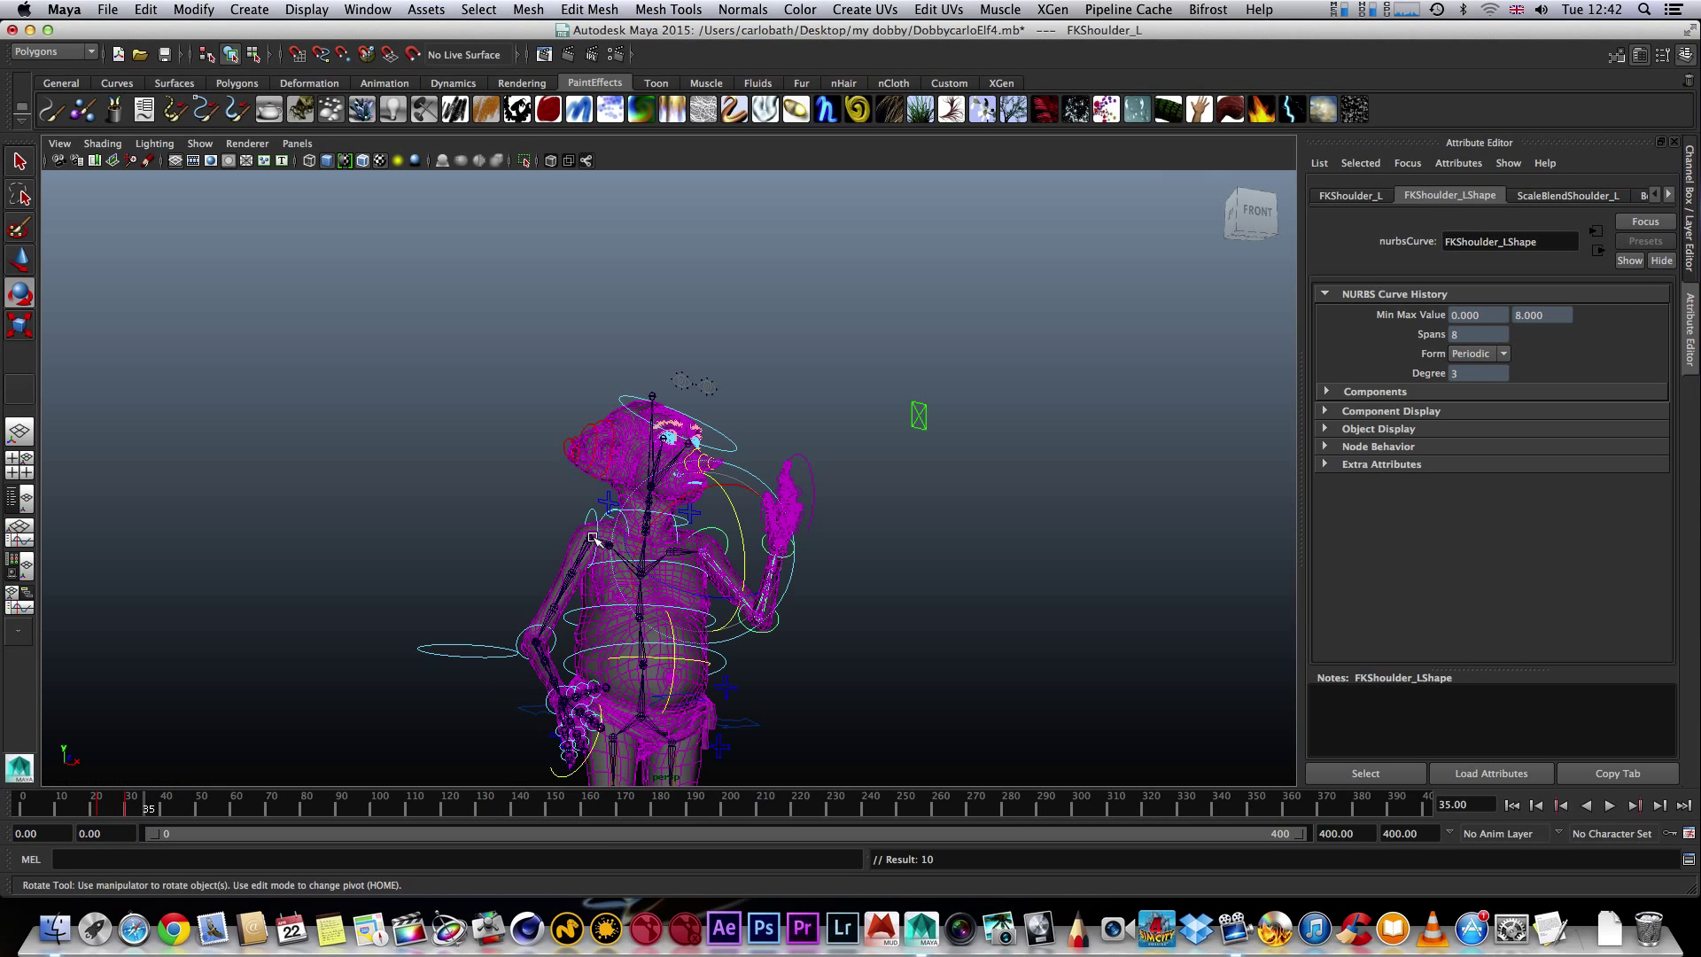
{"action": "left_click", "coordinate": [618, 548]}
{"action": "mouse_move", "coordinate": [621, 555]}
{"action": "left_mouse_down"}
{"action": "mouse_move", "coordinate": [617, 527]}
{"action": "mouse_move", "coordinate": [620, 567]}
{"action": "mouse_move", "coordinate": [602, 537]}
{"action": "left_mouse_up"}
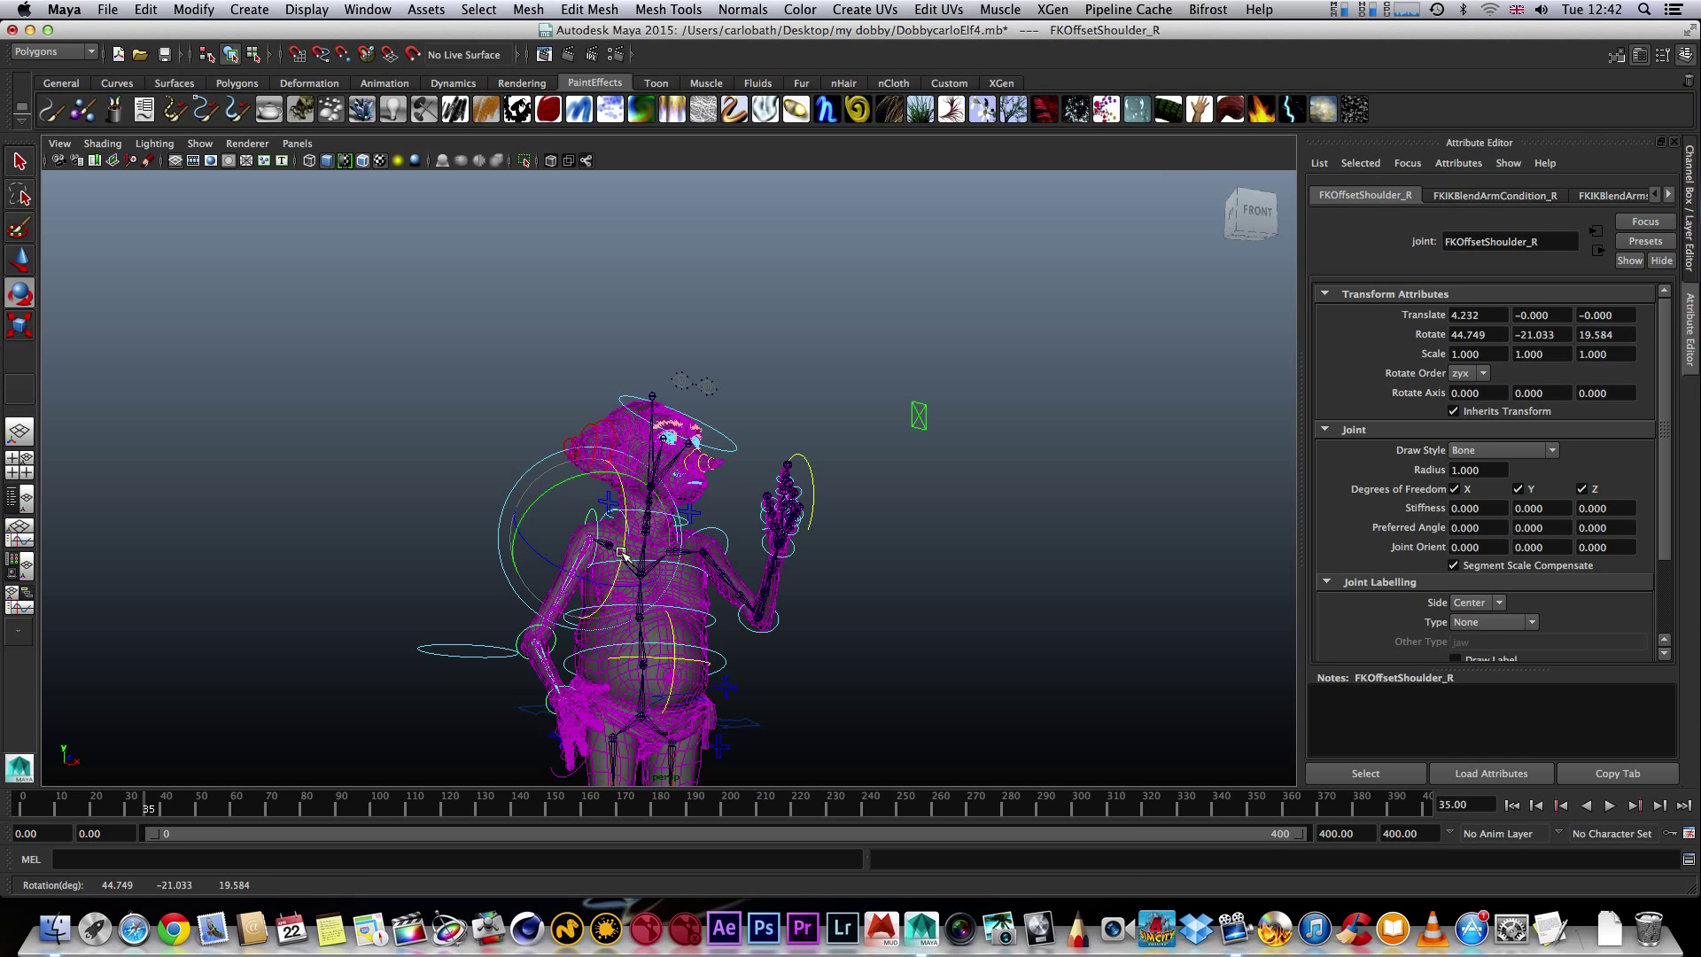
{"action": "left_click", "coordinate": [435, 608]}
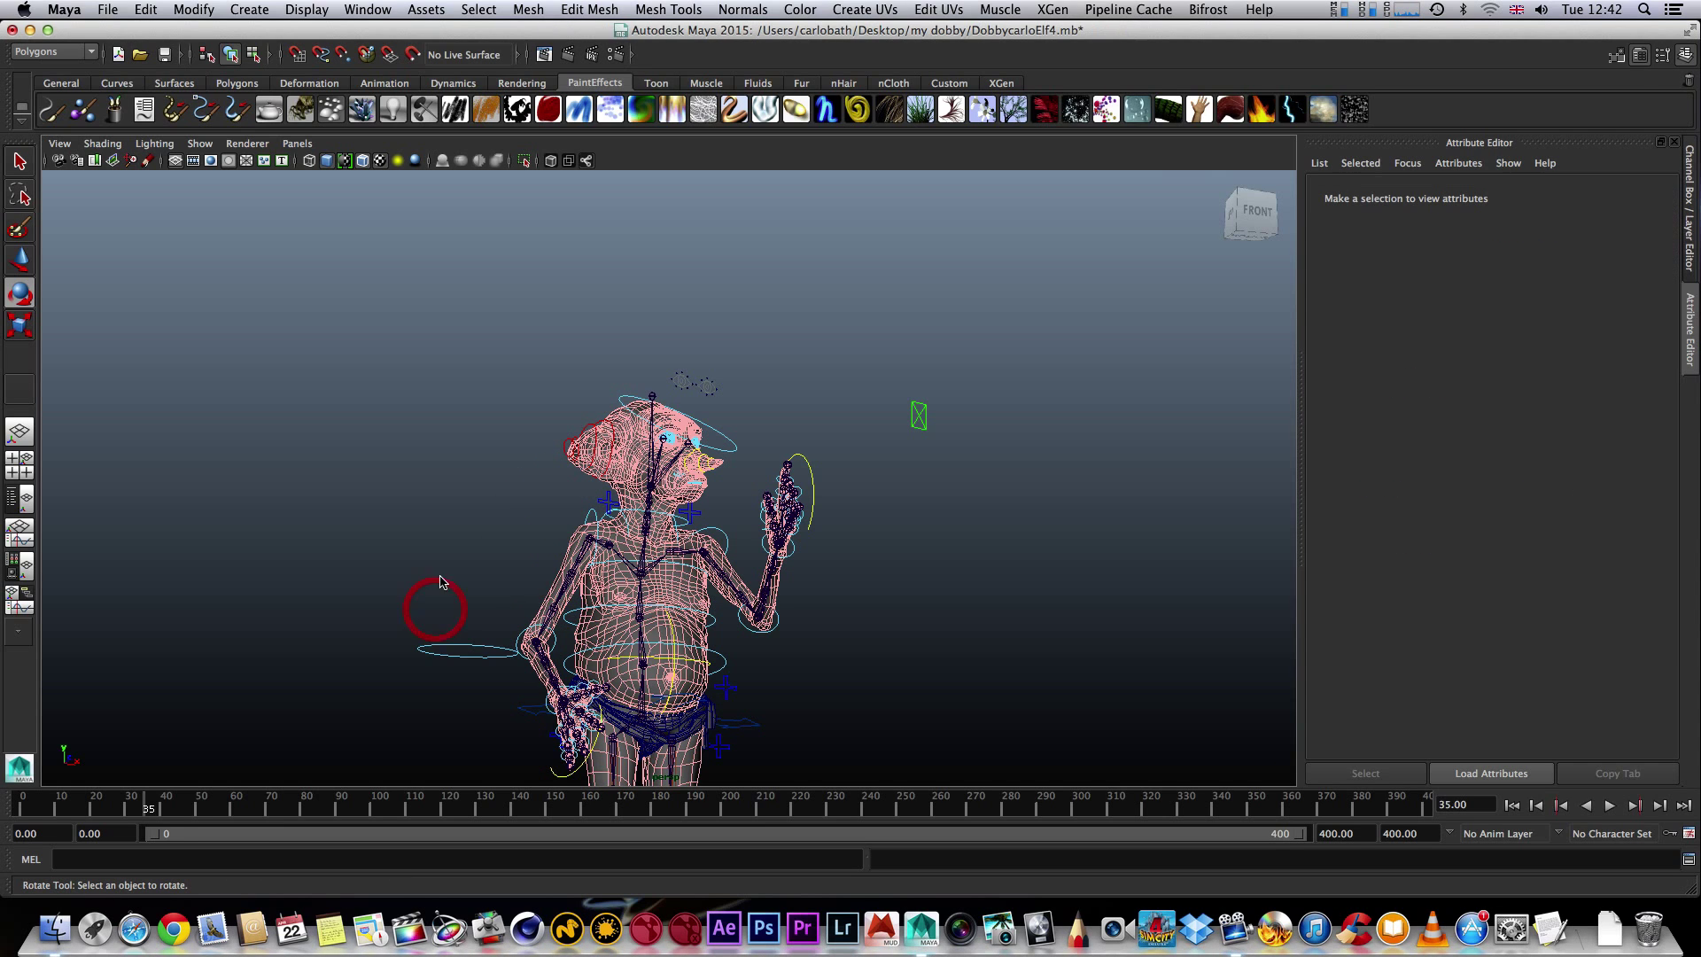
- Rotate the right shoulder FK control to about 64 degrees in X and key it at frame 35
{"action": "left_click", "coordinate": [602, 520]}
{"action": "left_click_drag", "start_coordinate": [611, 531], "coordinate": [598, 486]}
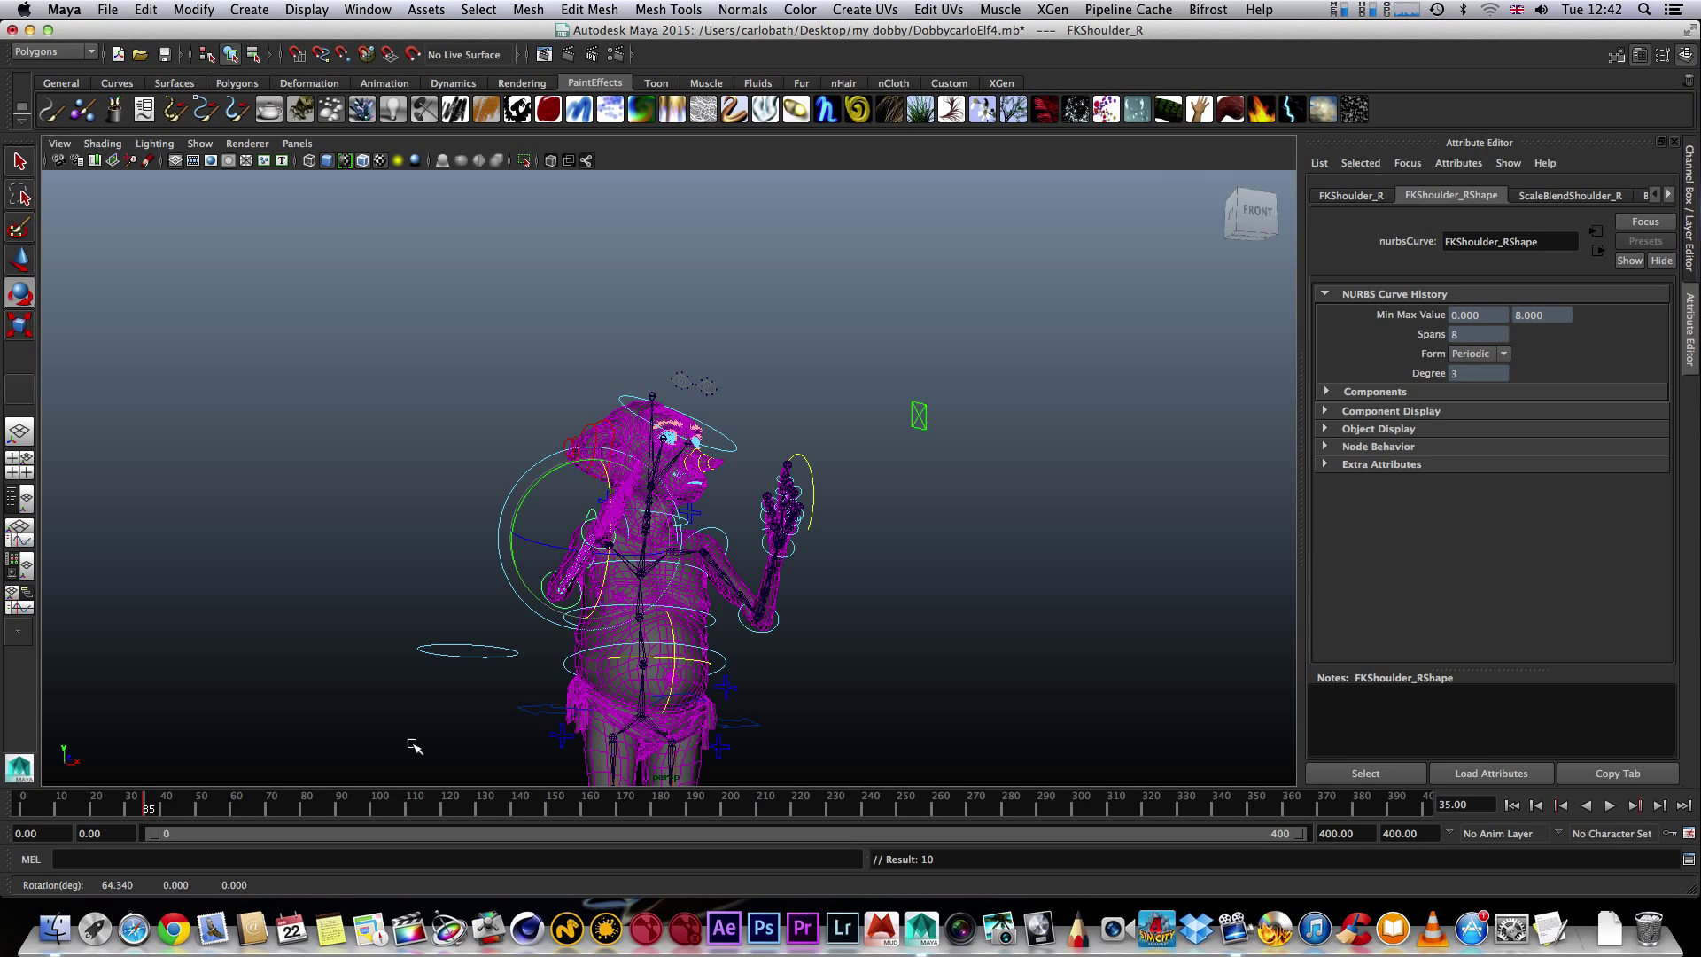
- At frame 25, rotate the right ear's d control to about 7, -20, 38 degrees and its b control to about 5, 1, -2 degrees
{"action": "left_click_drag", "start_coordinate": [146, 810], "coordinate": [112, 796]}
{"action": "scroll", "coordinate": [436, 634], "scroll_direction": "up", "scroll_amount": 5}
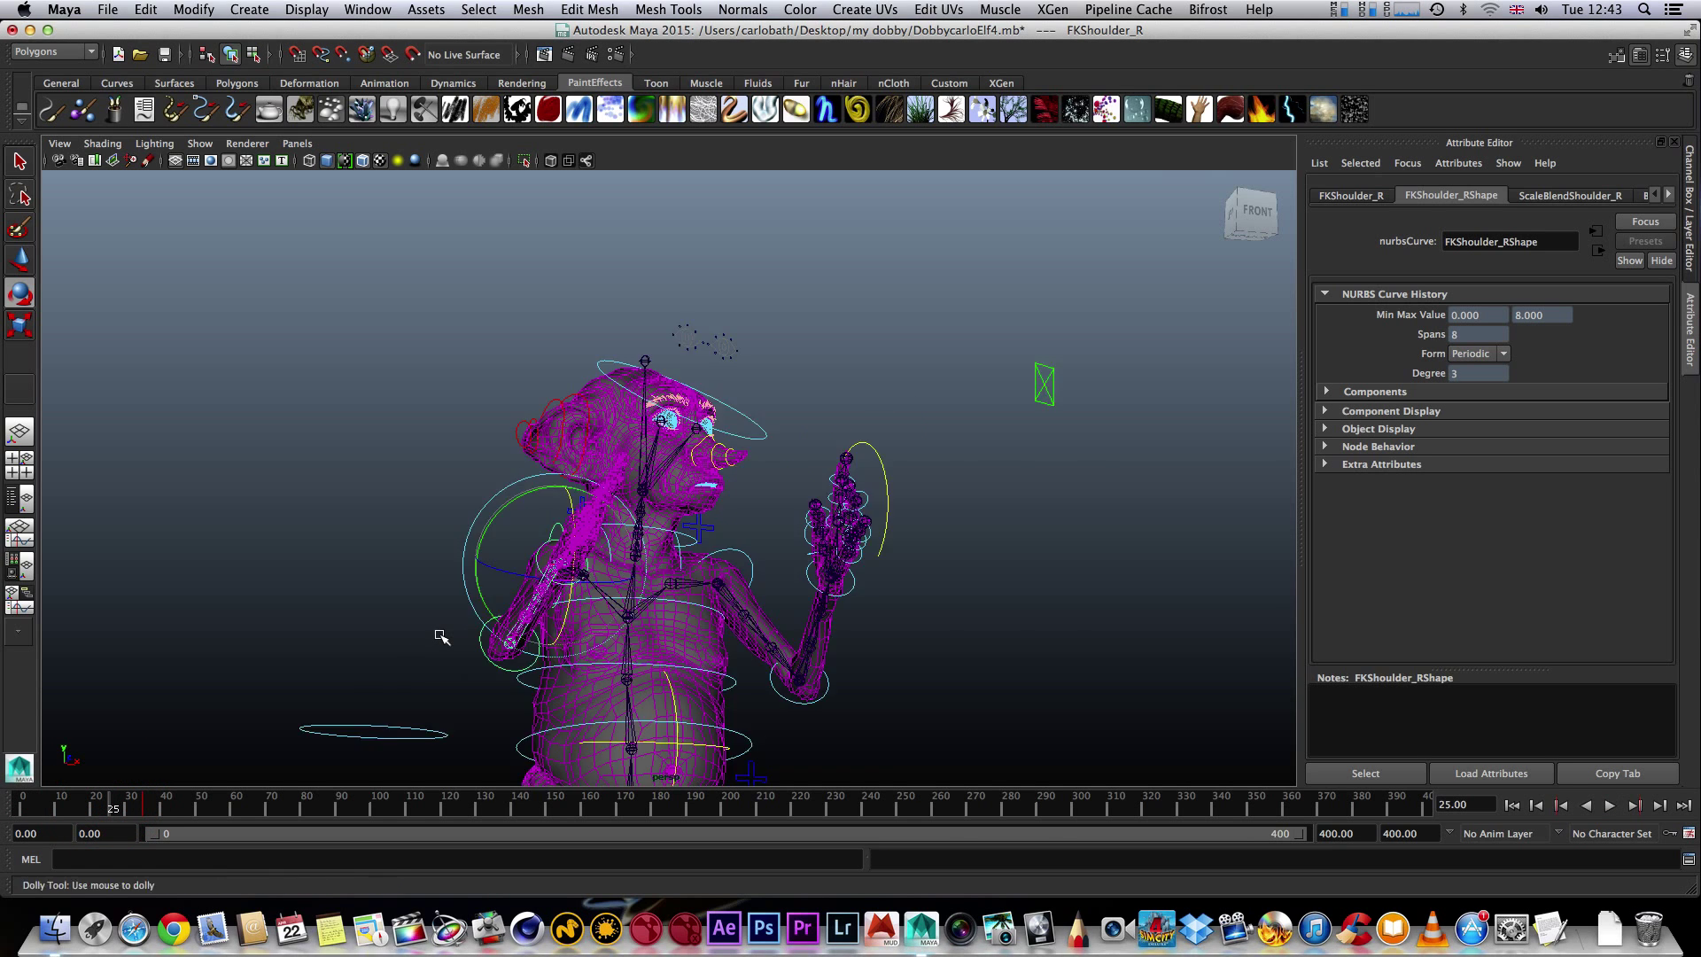
{"action": "scroll", "coordinate": [440, 636], "scroll_direction": "up", "scroll_amount": 5}
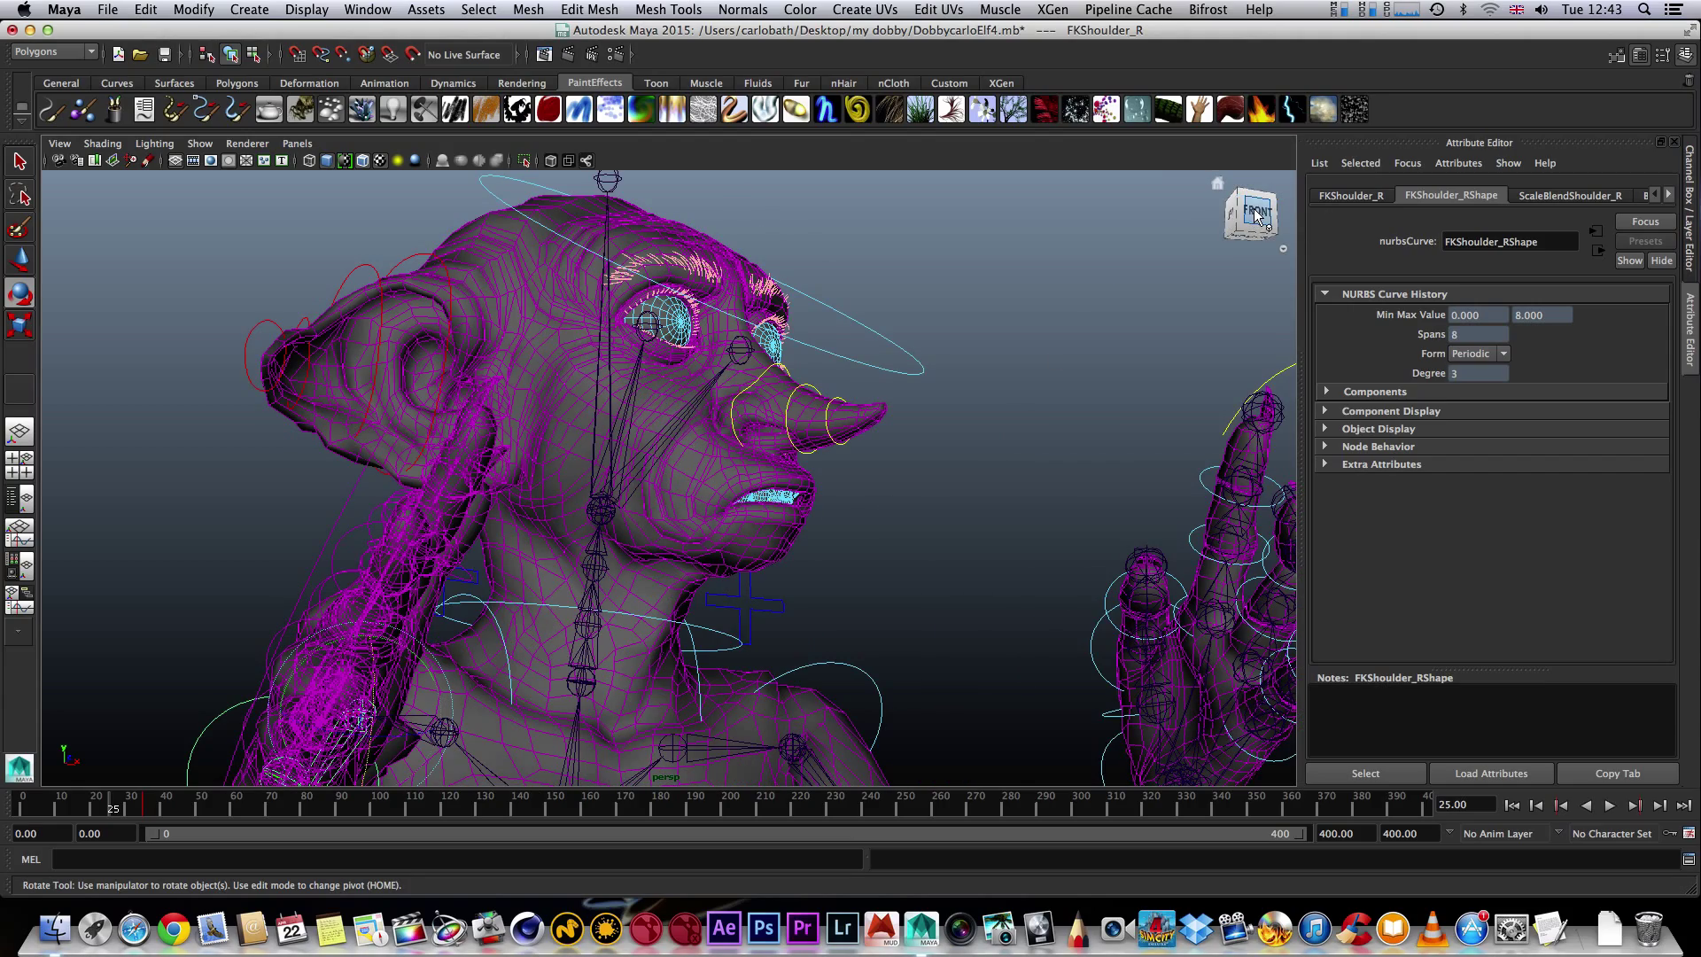
{"action": "left_click_drag", "start_coordinate": [1253, 218], "coordinate": [1246, 214]}
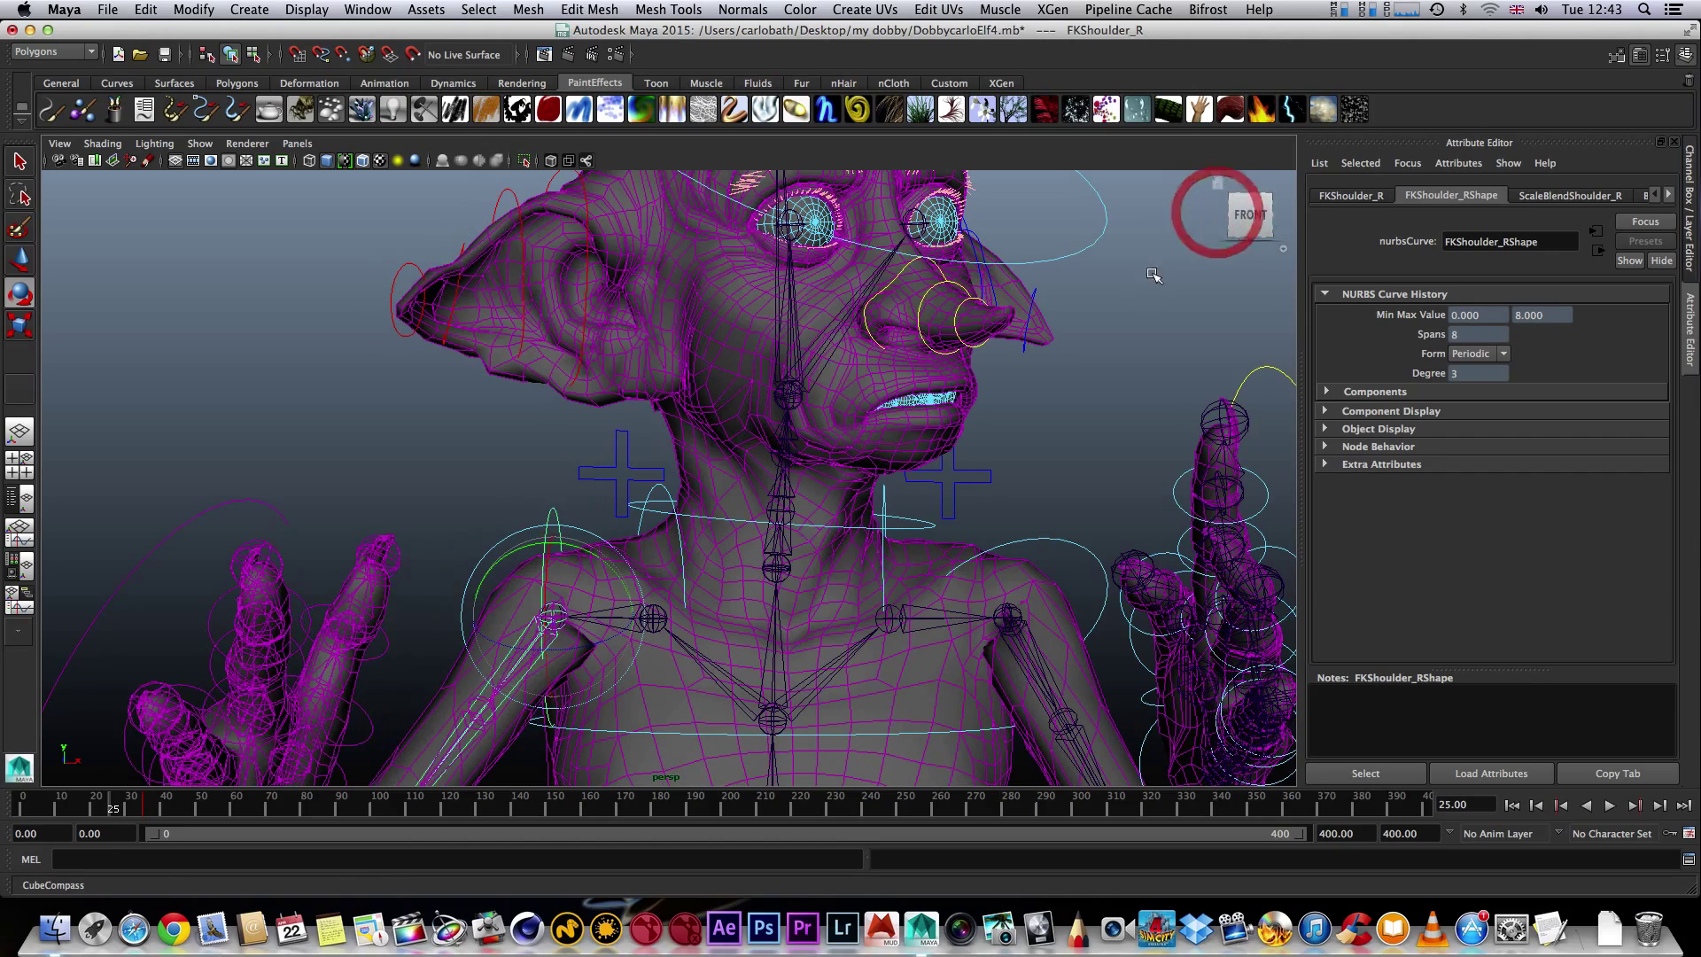
{"action": "middle_click_drag", "start_coordinate": [1134, 318], "coordinate": [1016, 409]}
{"action": "mouse_move", "coordinate": [1247, 213]}
{"action": "left_mouse_down"}
{"action": "mouse_move", "coordinate": [1208, 210]}
{"action": "mouse_move", "coordinate": [1223, 217]}
{"action": "left_mouse_up"}
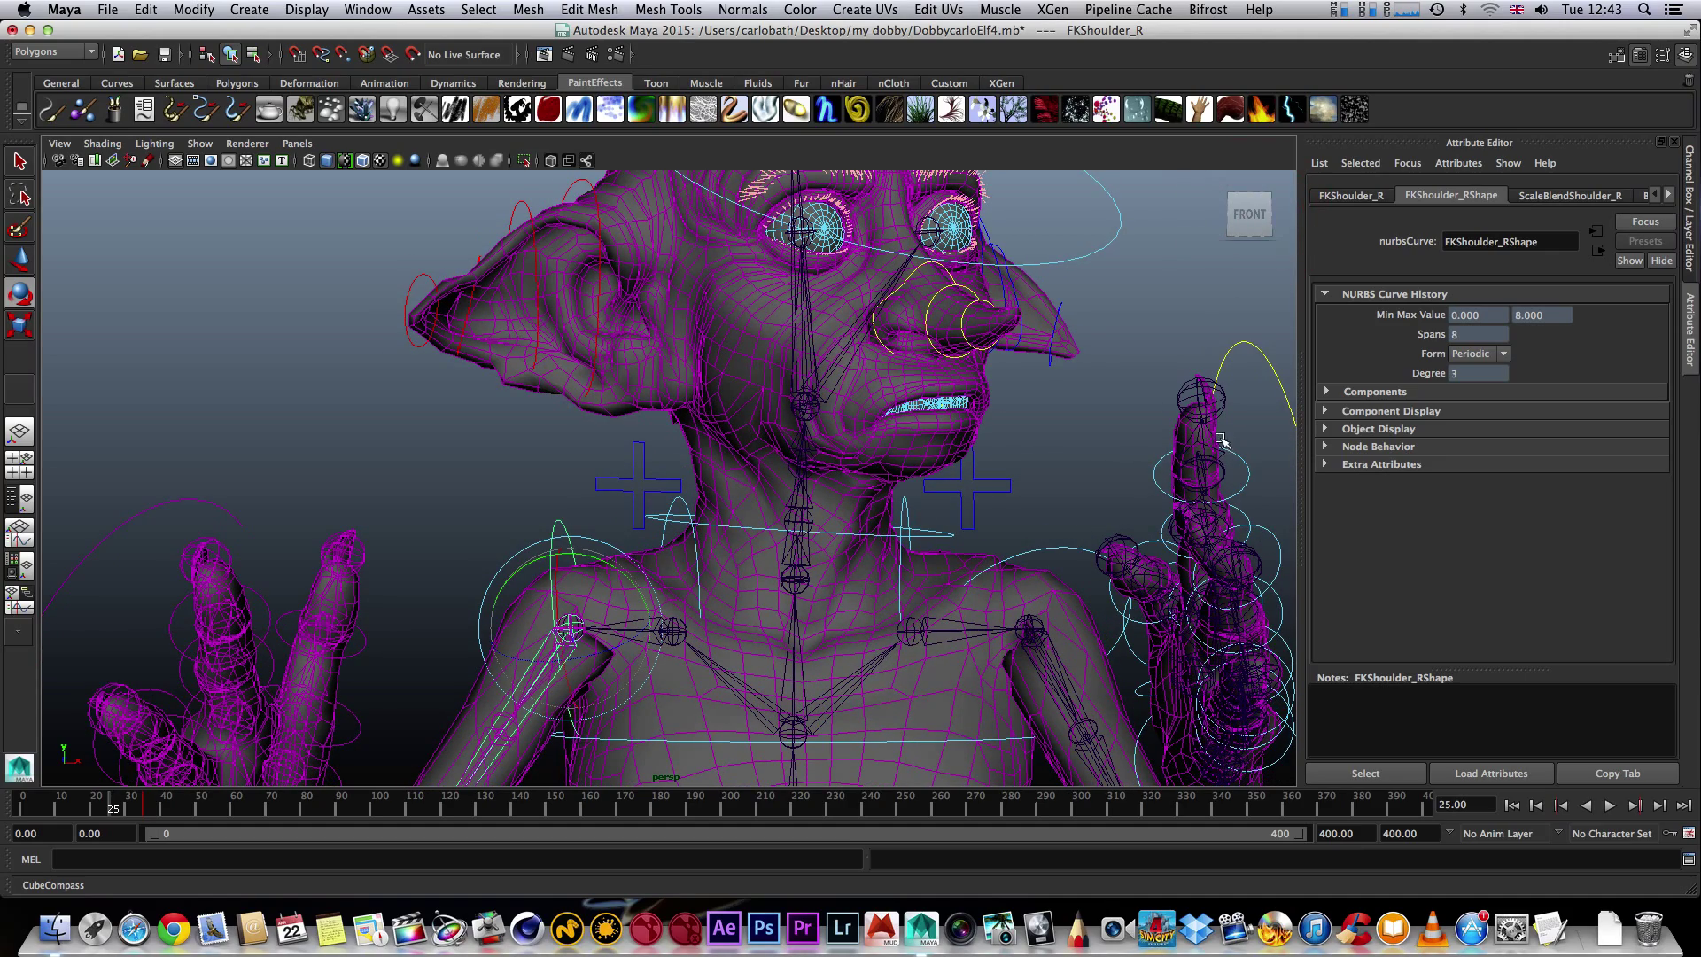
{"action": "left_click", "coordinate": [1175, 399]}
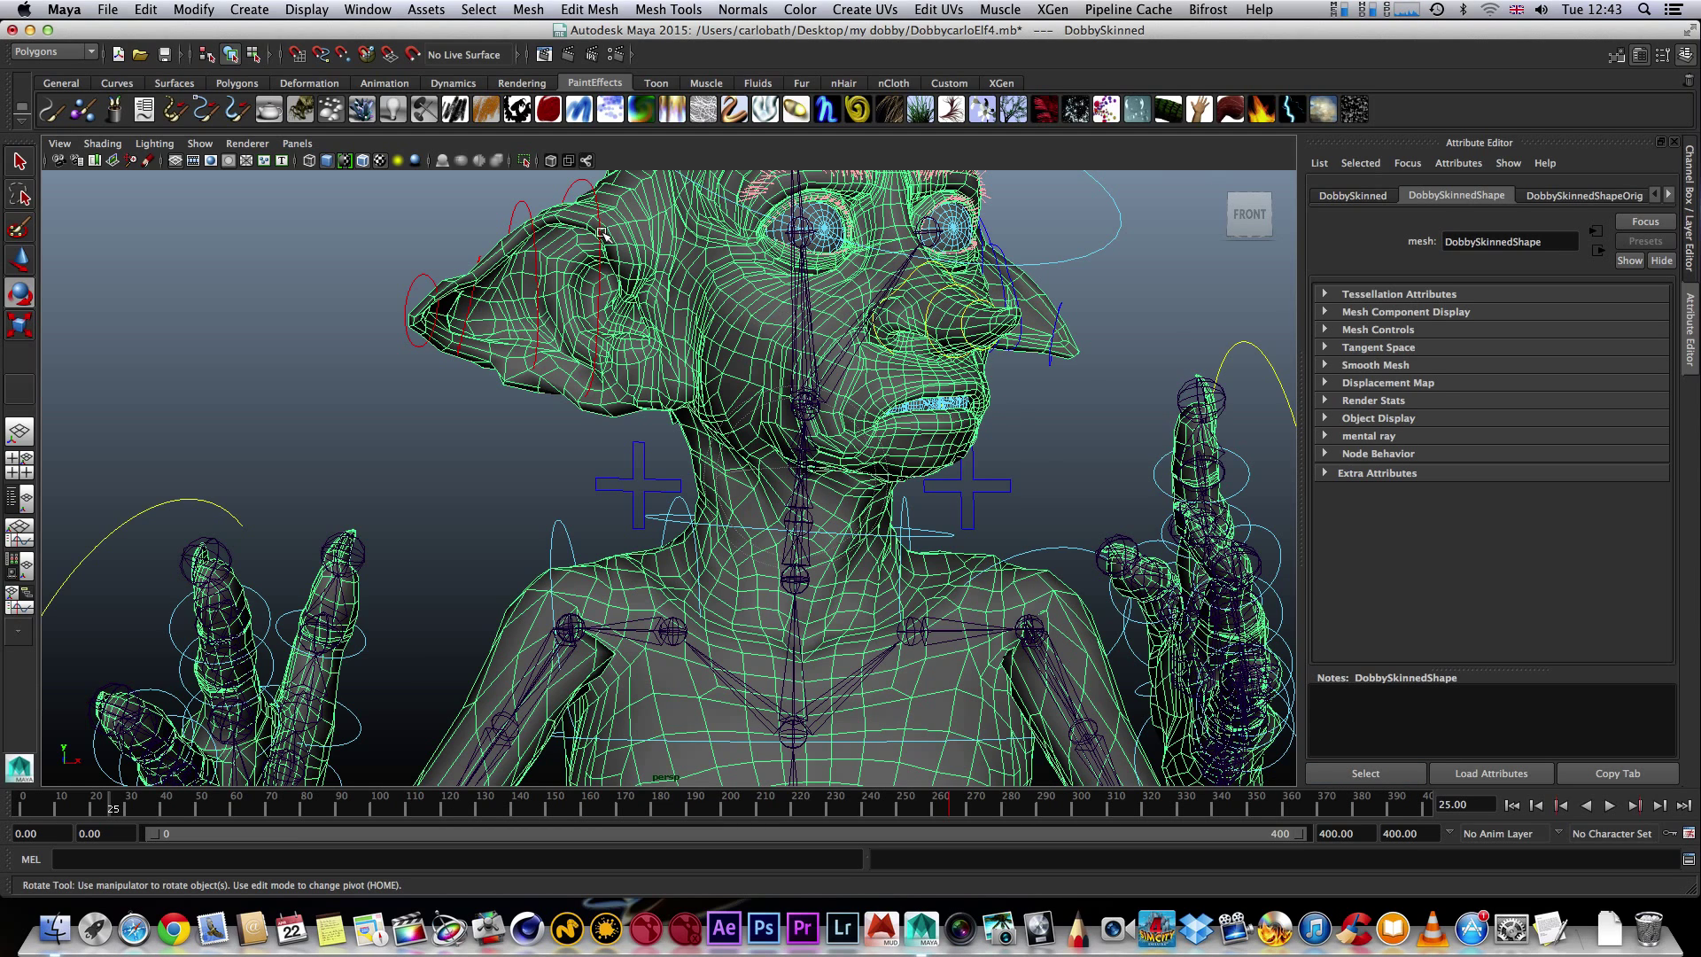
{"action": "left_click", "coordinate": [467, 311]}
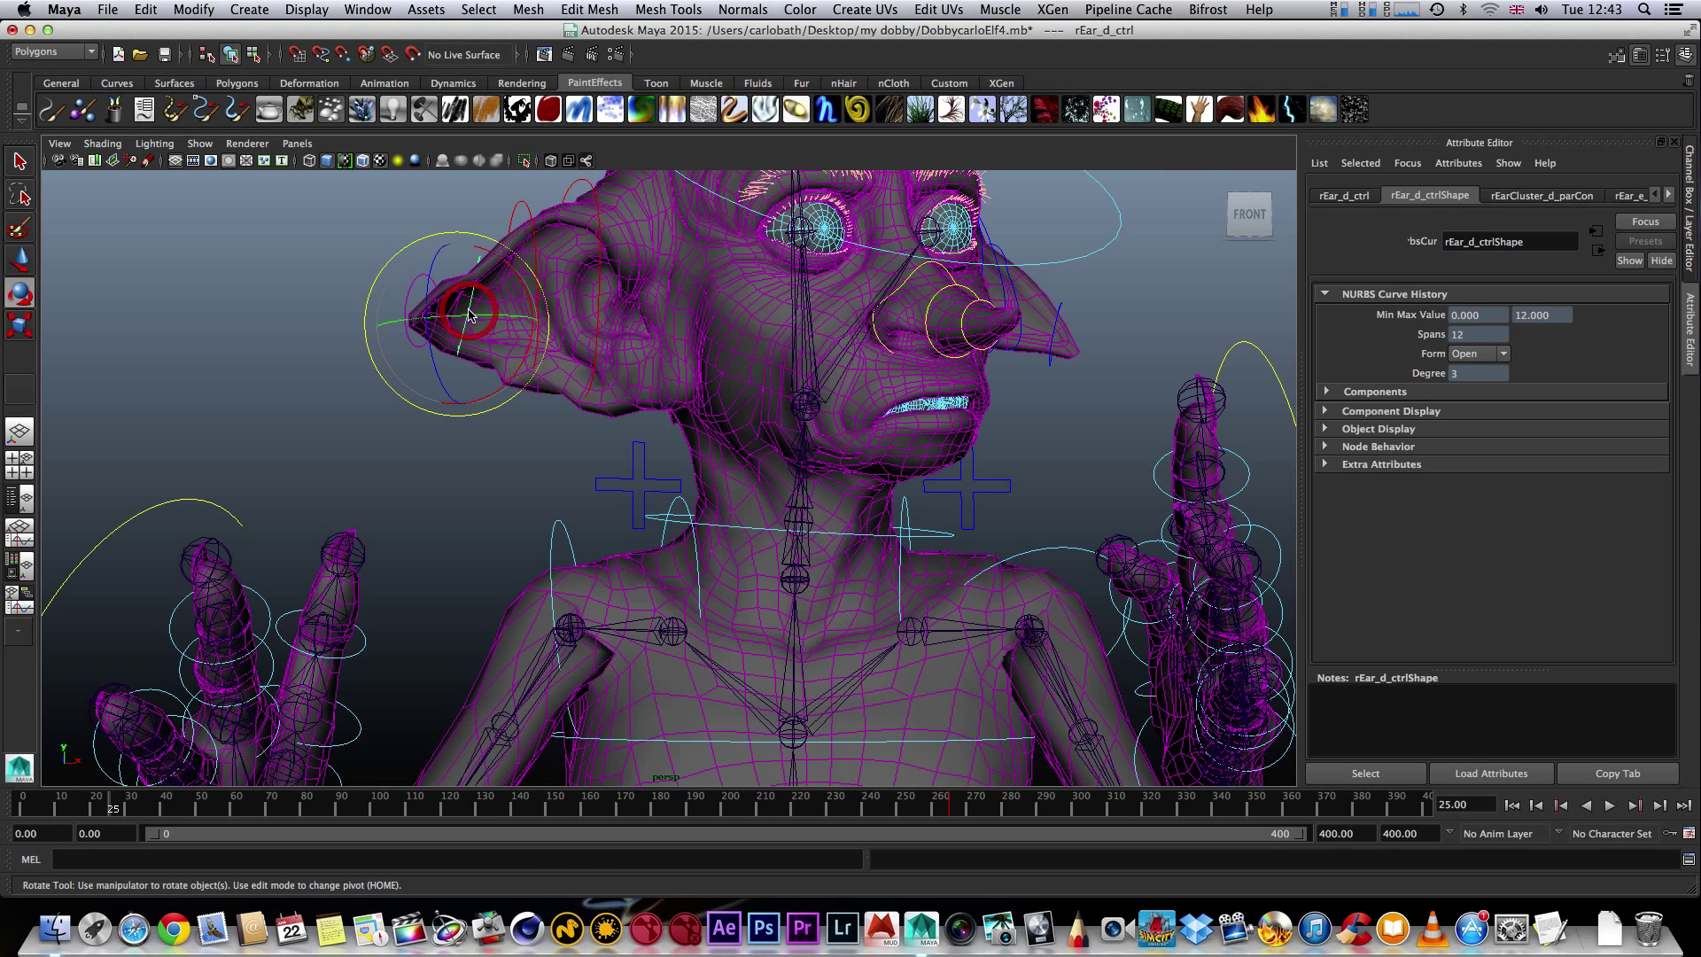
{"action": "left_click_drag", "start_coordinate": [429, 288], "coordinate": [428, 315]}
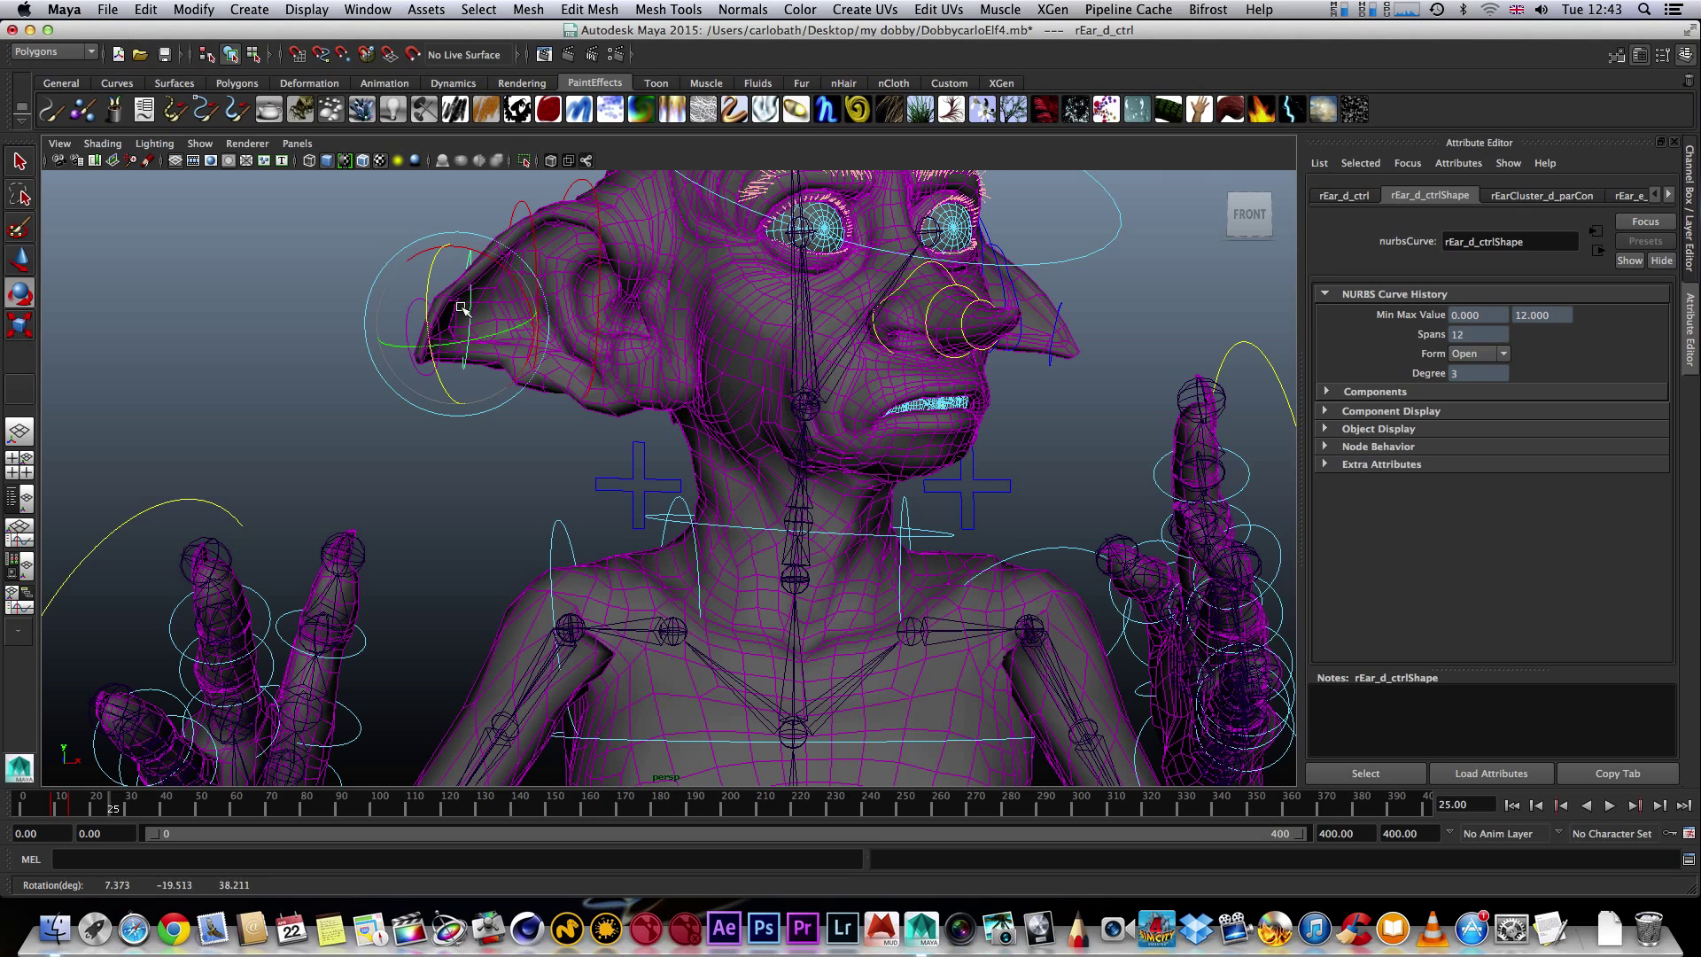
{"action": "left_click", "coordinate": [600, 290]}
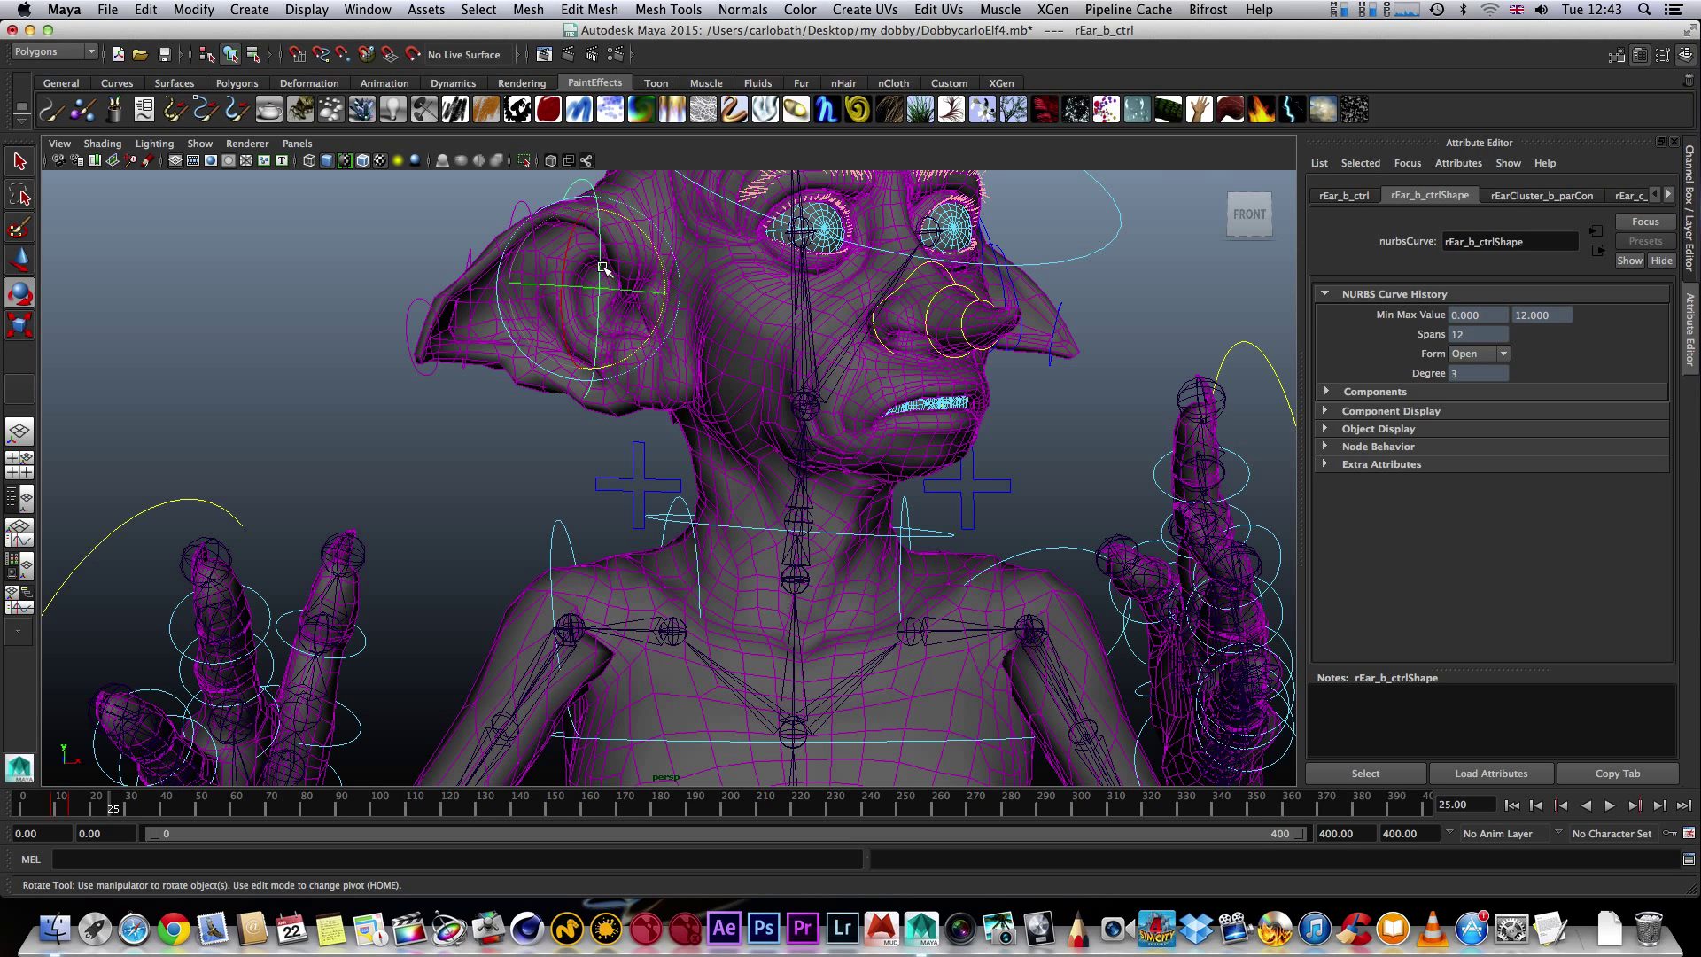
{"action": "mouse_move", "coordinate": [601, 267]}
{"action": "left_mouse_down"}
{"action": "mouse_move", "coordinate": [607, 232]}
{"action": "mouse_move", "coordinate": [605, 266]}
{"action": "left_mouse_up"}
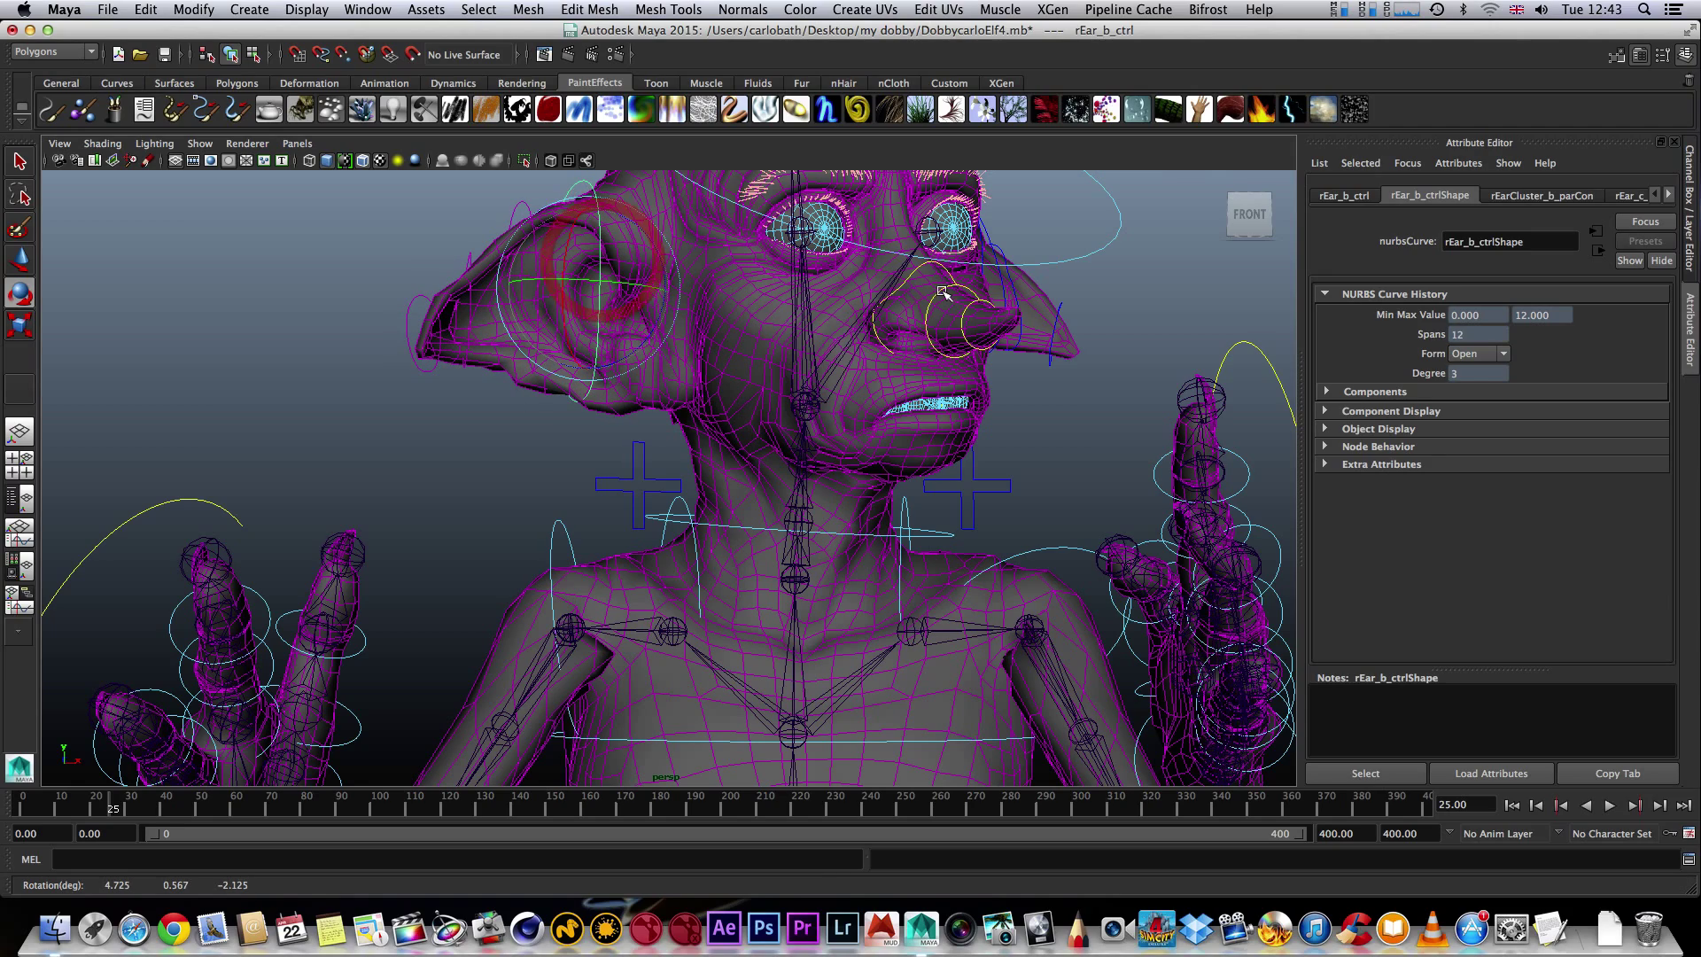
- At frame 12, rotate the nose spline's d control so the tip of the nose bends downward
{"action": "left_click_drag", "start_coordinate": [110, 803], "coordinate": [95, 741]}
{"action": "key", "text": "e"}
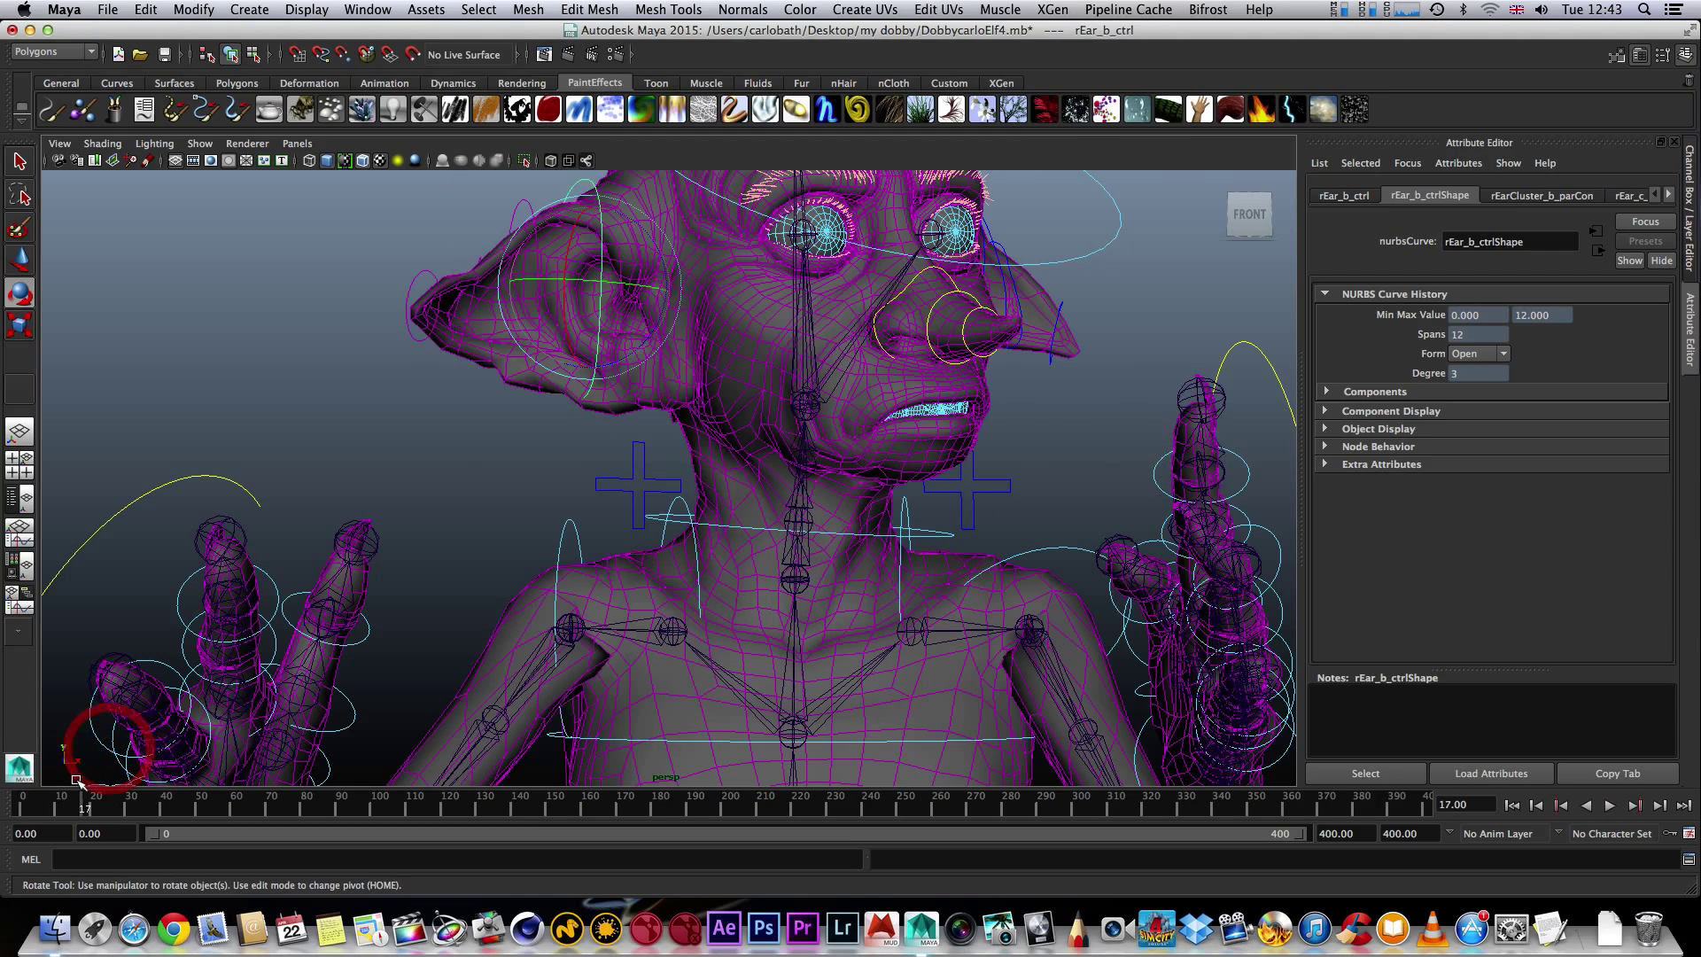
{"action": "mouse_move", "coordinate": [67, 803]}
{"action": "left_mouse_down"}
{"action": "mouse_move", "coordinate": [86, 806]}
{"action": "mouse_move", "coordinate": [67, 806]}
{"action": "left_mouse_up"}
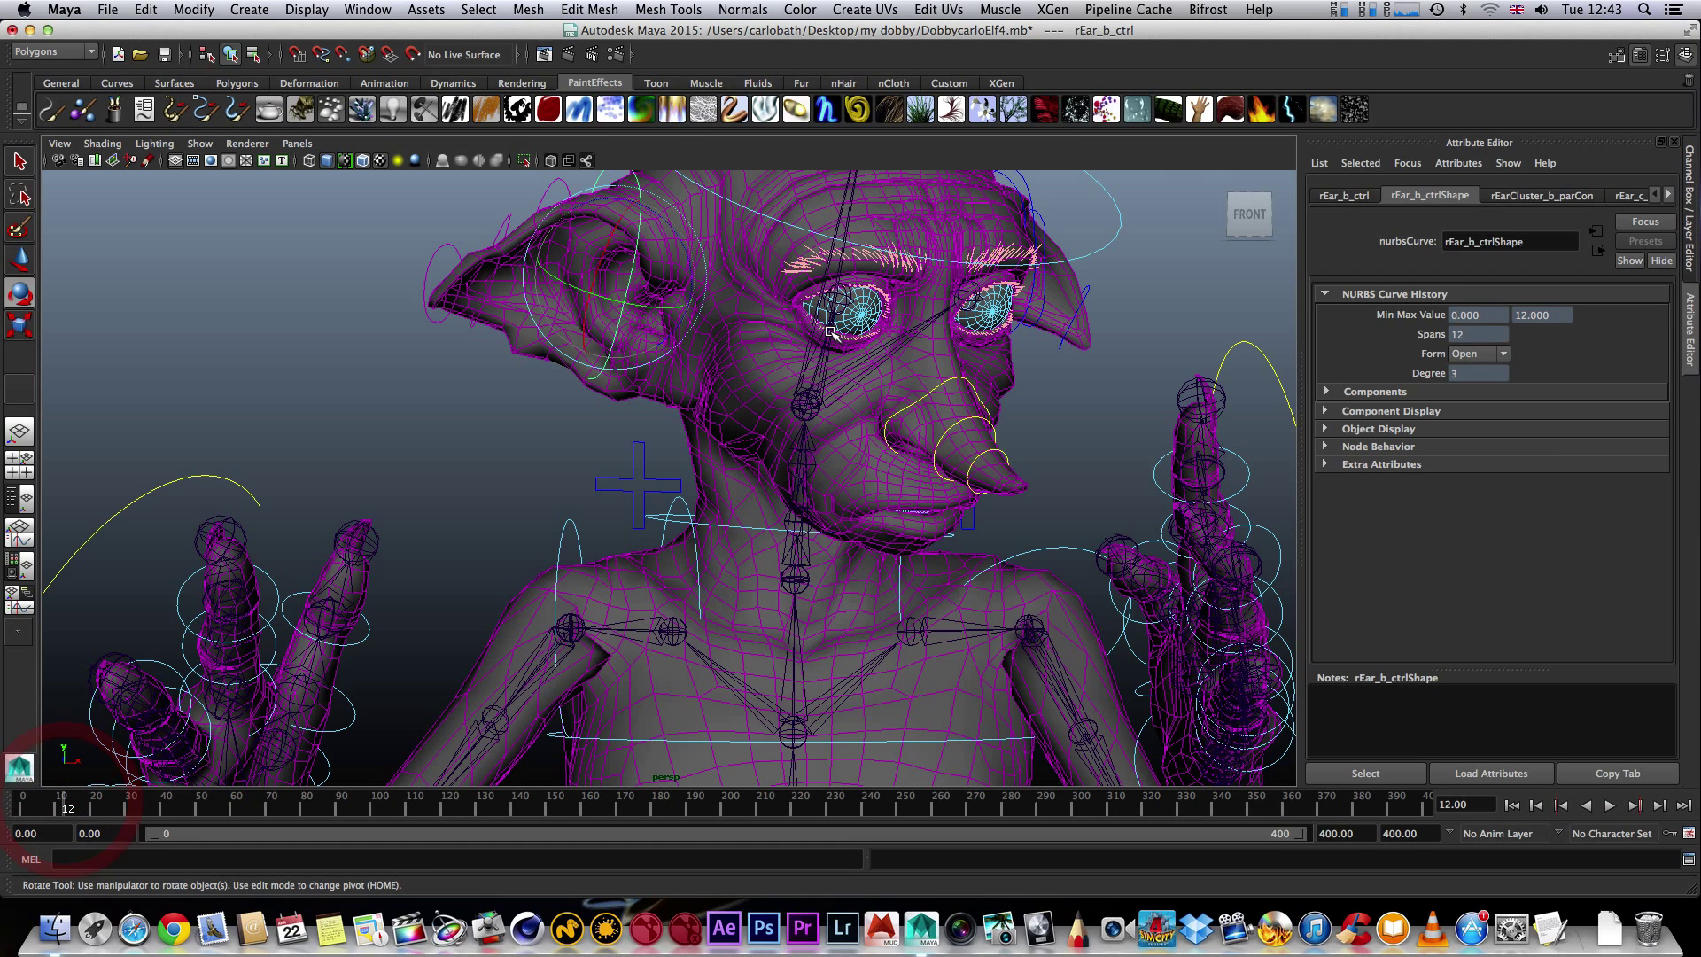
{"action": "left_click", "coordinate": [981, 453]}
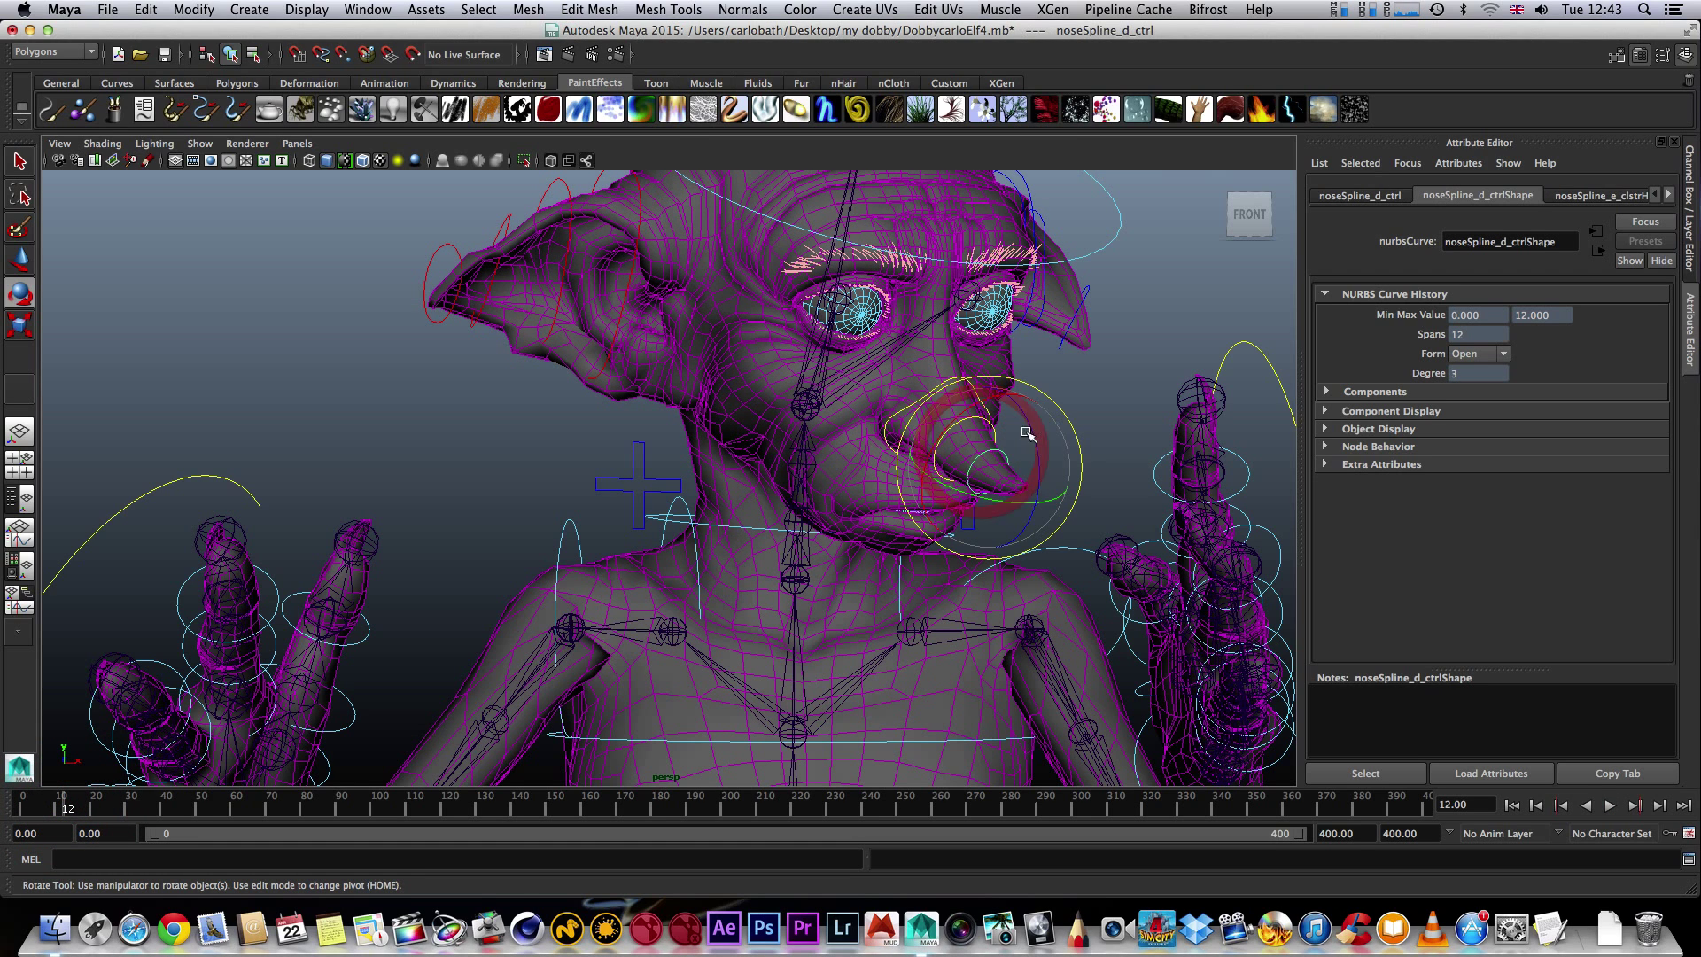
{"action": "left_click_drag", "start_coordinate": [1034, 426], "coordinate": [1032, 495]}
- Rotate the left ear's tip control to about -2.7 degrees and the right ear's tip control to about -3.2 degrees in Z
{"action": "left_click", "coordinate": [1076, 323]}
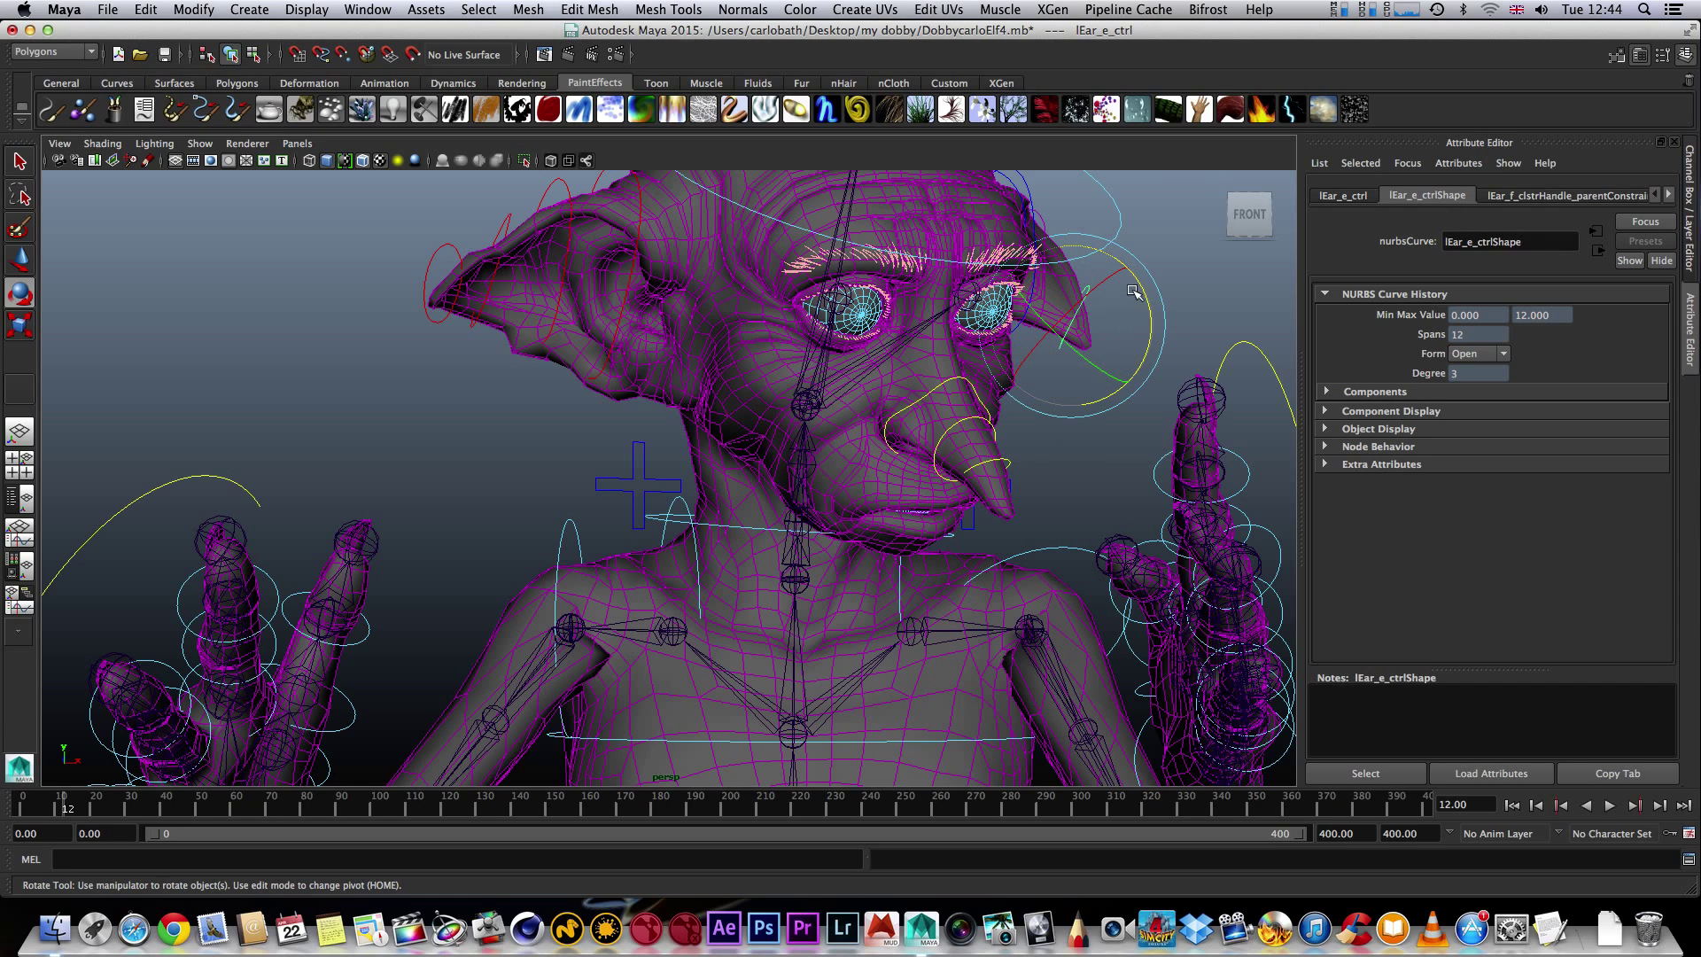
{"action": "left_click_drag", "start_coordinate": [1145, 293], "coordinate": [1148, 296]}
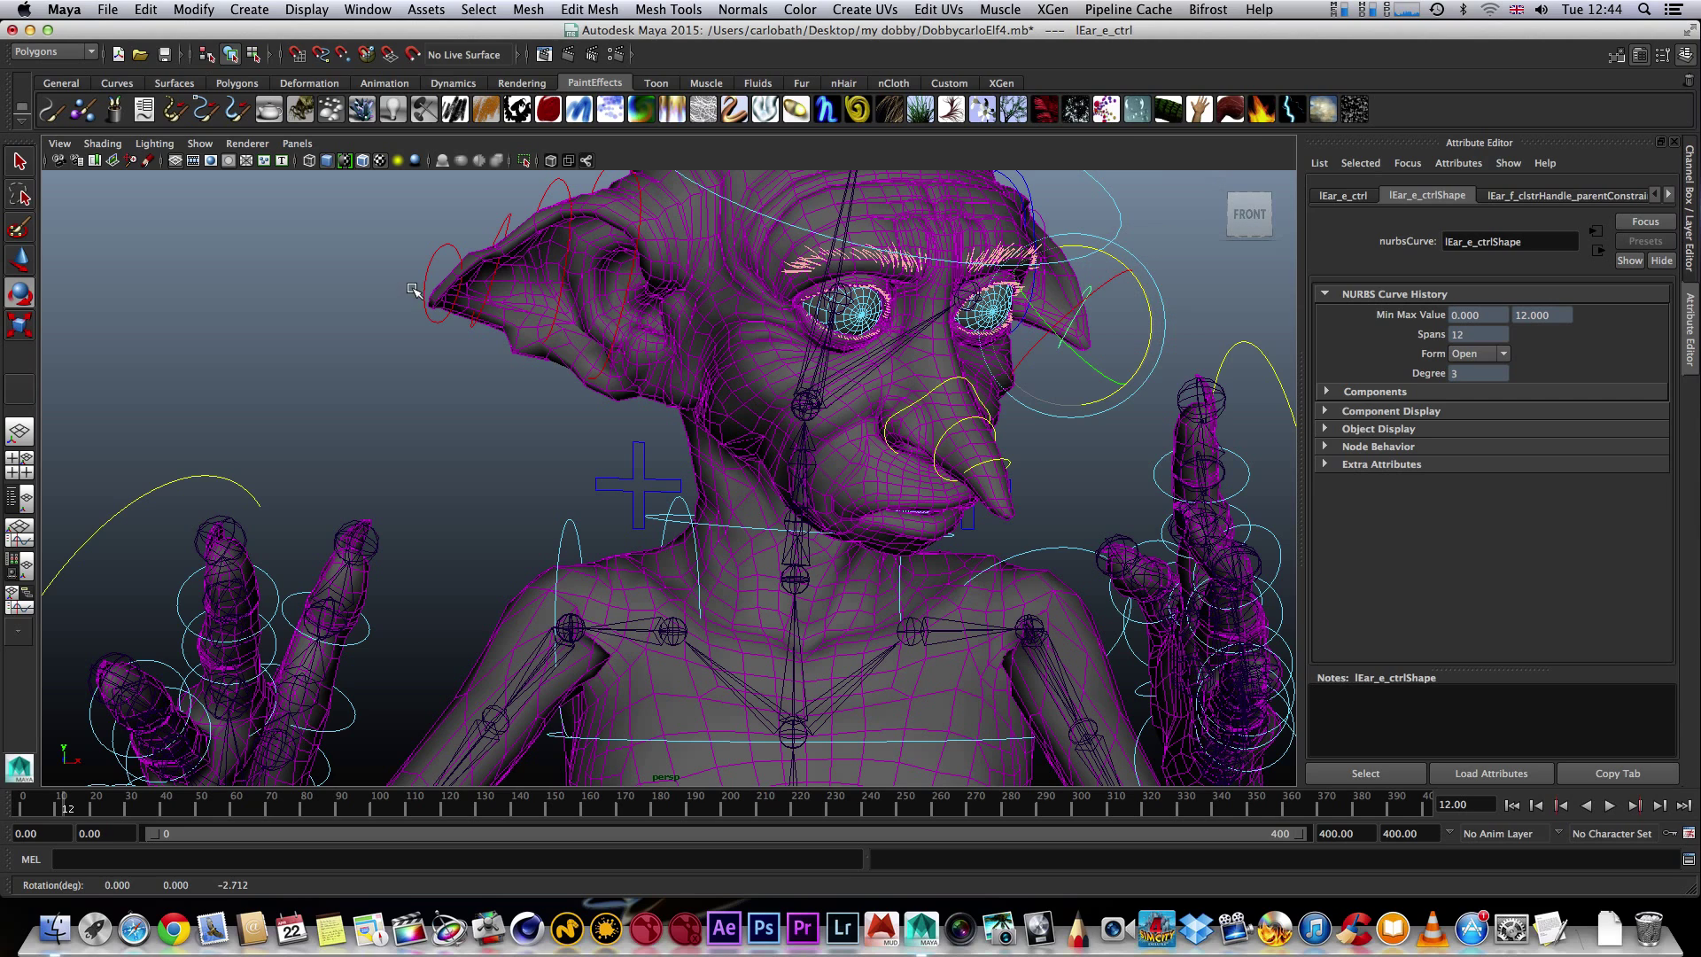
{"action": "left_click", "coordinate": [430, 263]}
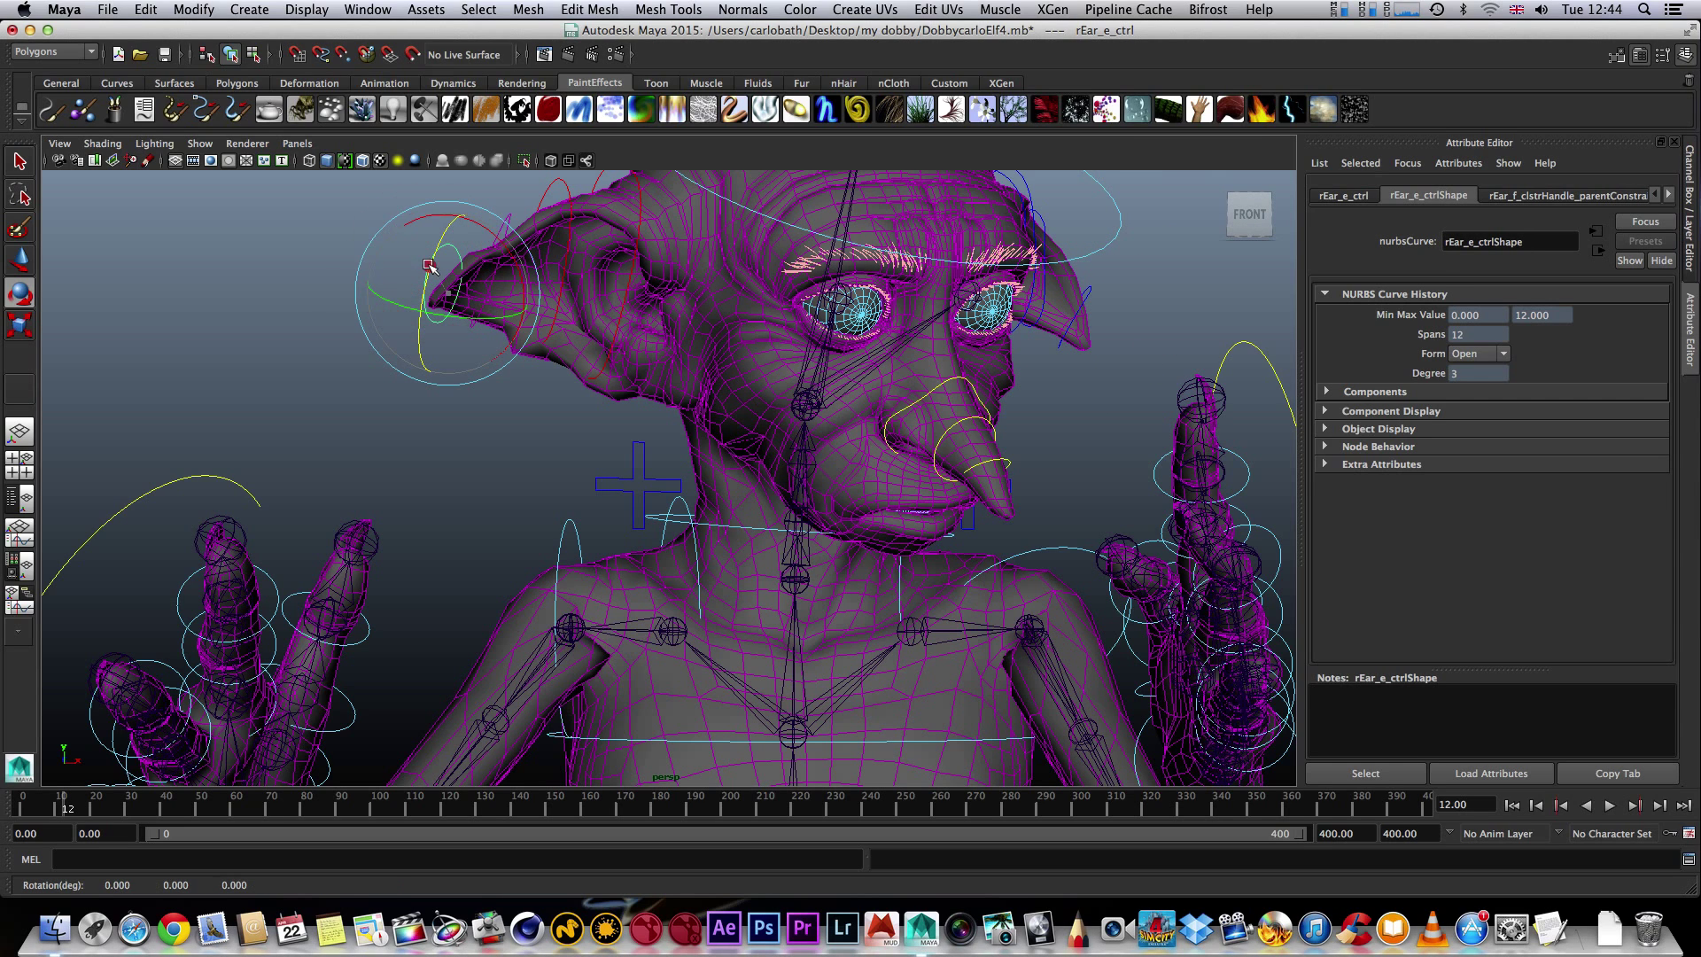
{"action": "left_click_drag", "start_coordinate": [434, 256], "coordinate": [434, 260]}
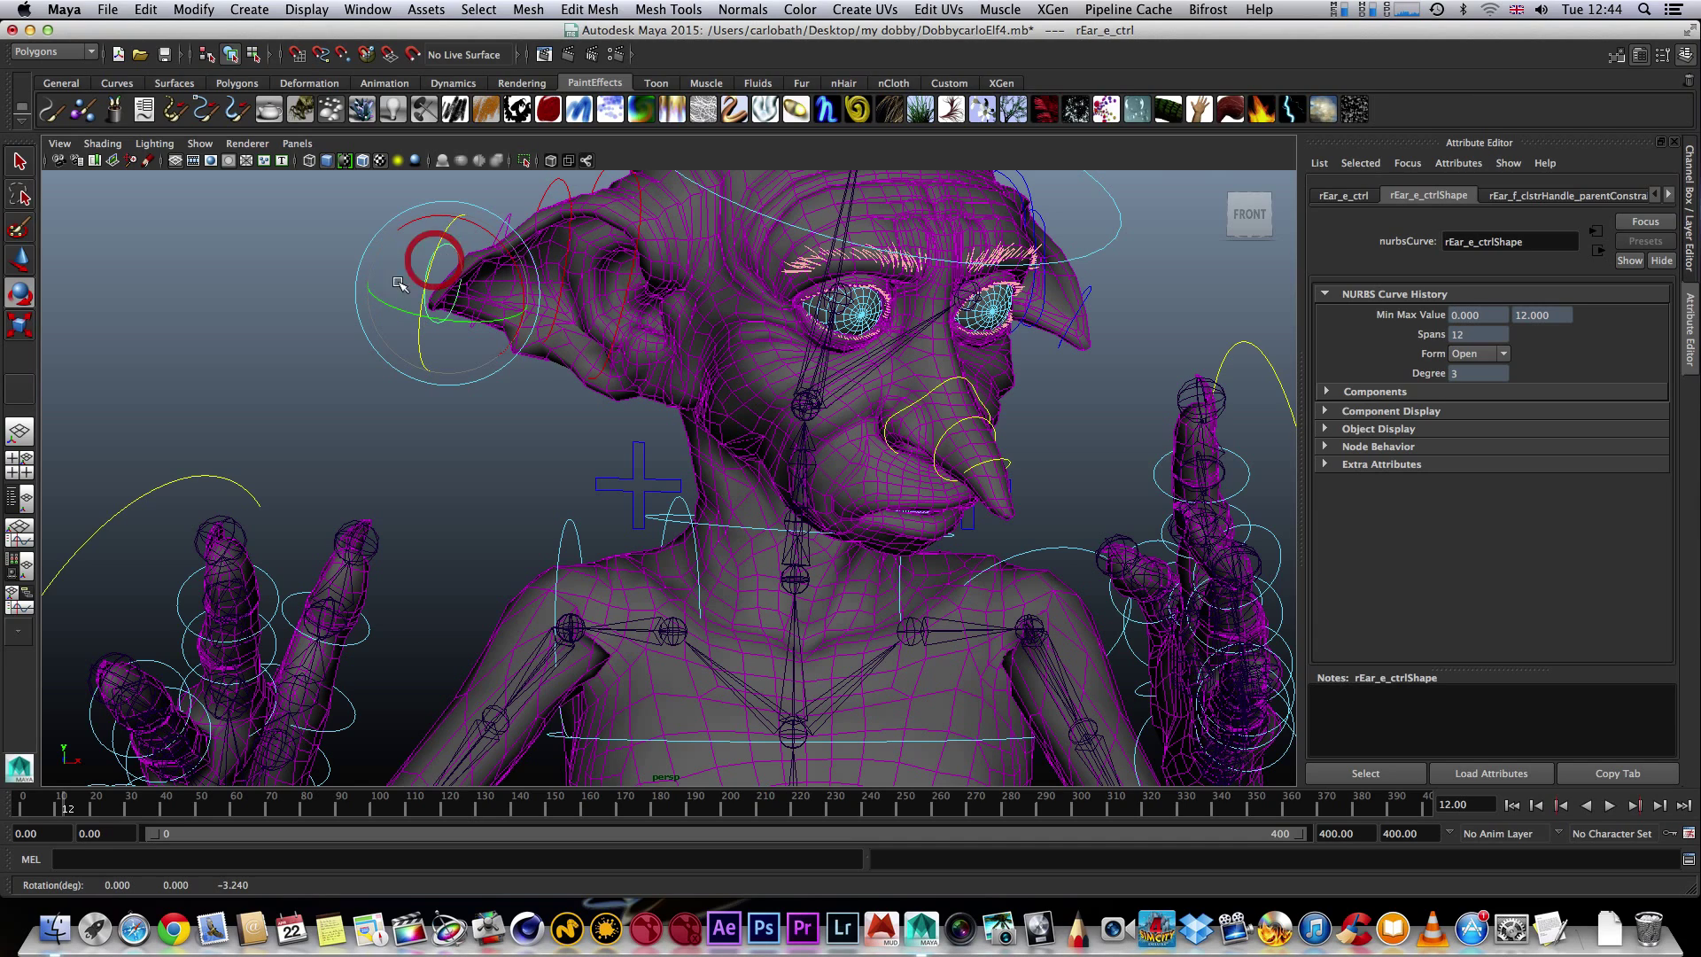
- Play back the head, ear and nose animation and rewind the timeline to frame 0
{"action": "key", "text": "alt+v"}
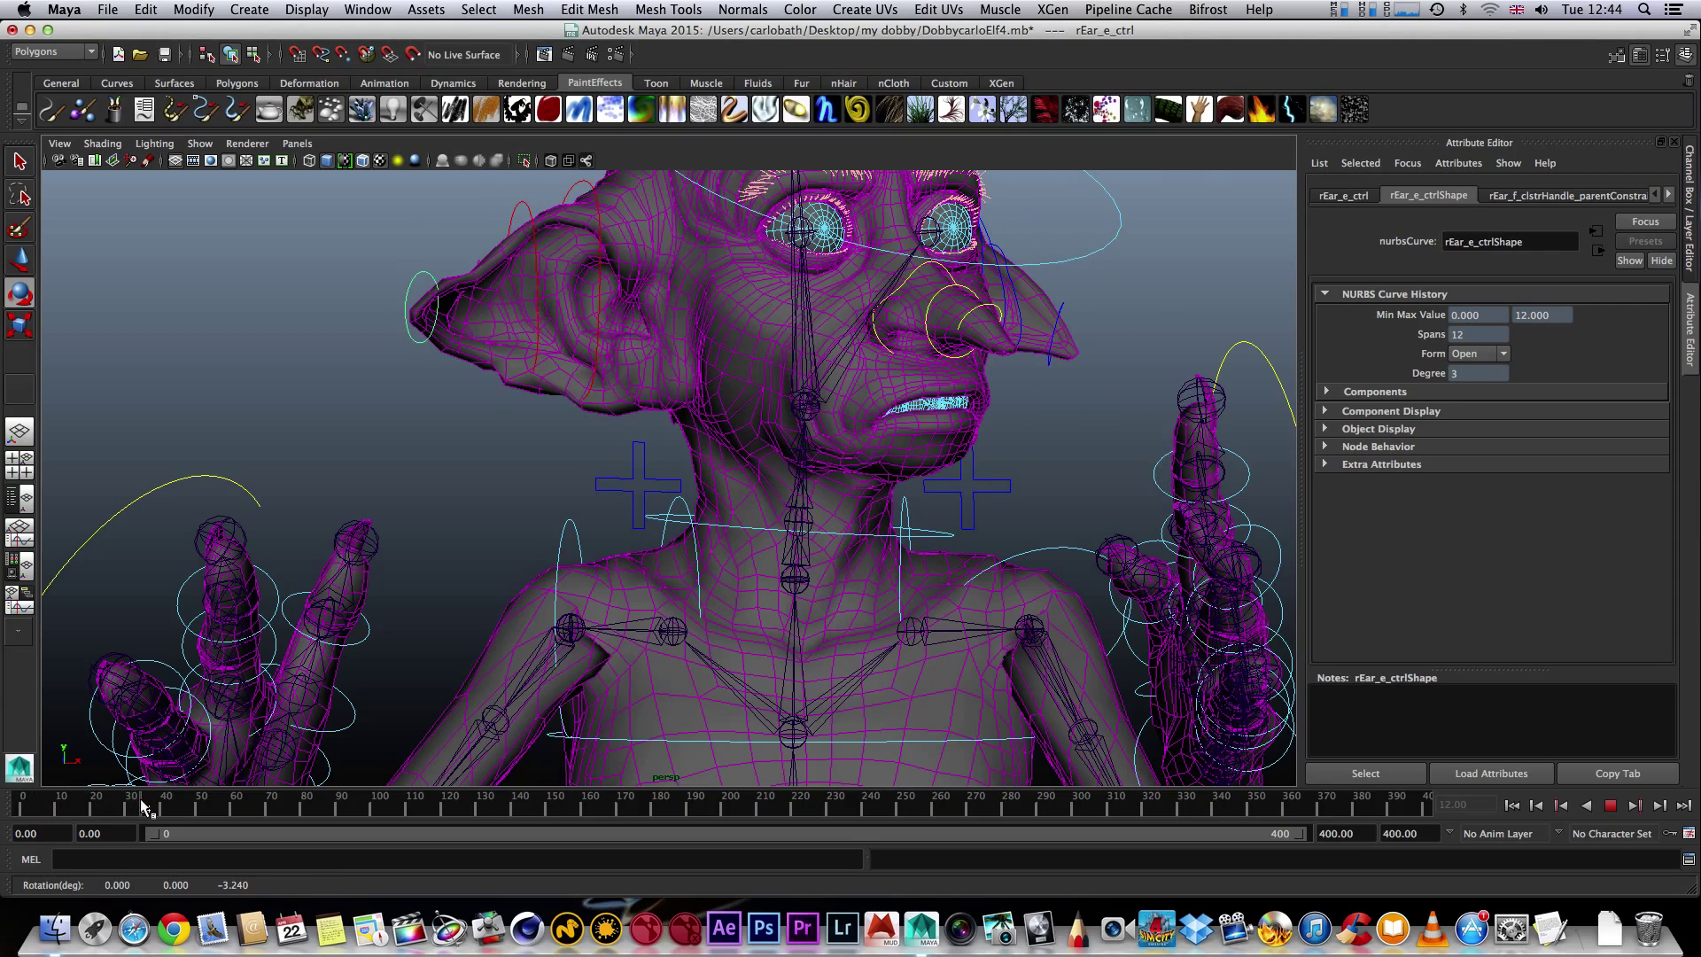
{"action": "left_click_drag", "start_coordinate": [99, 803], "coordinate": [21, 803]}
{"action": "key", "text": "alt+v"}
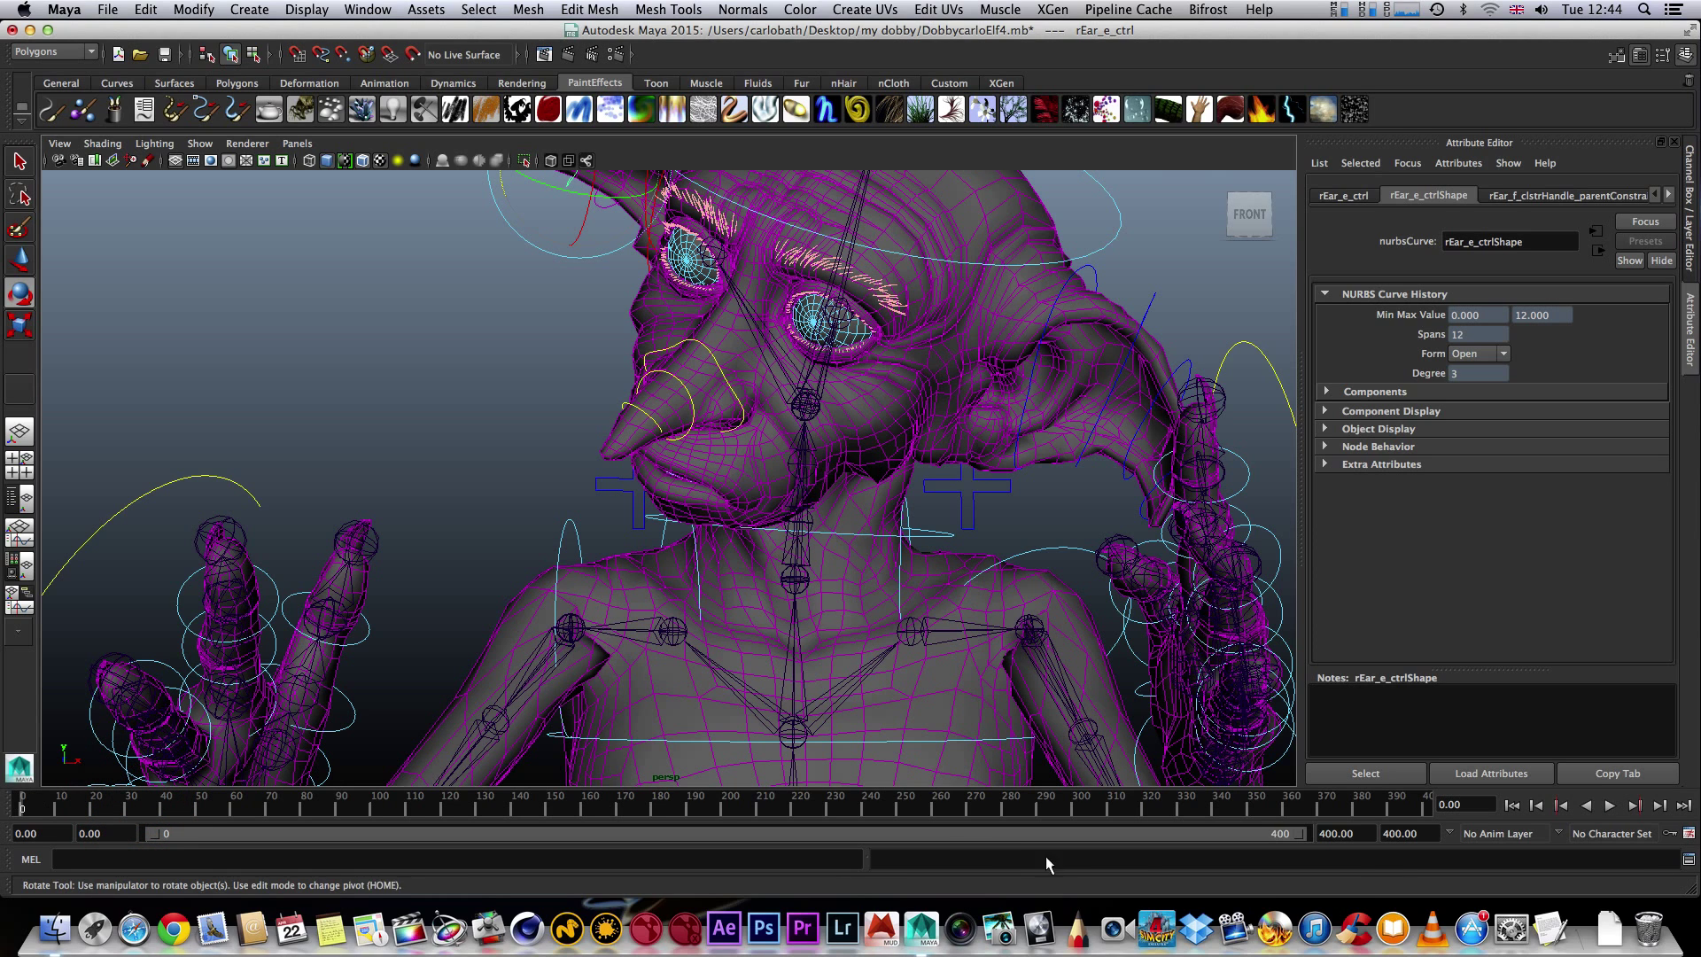